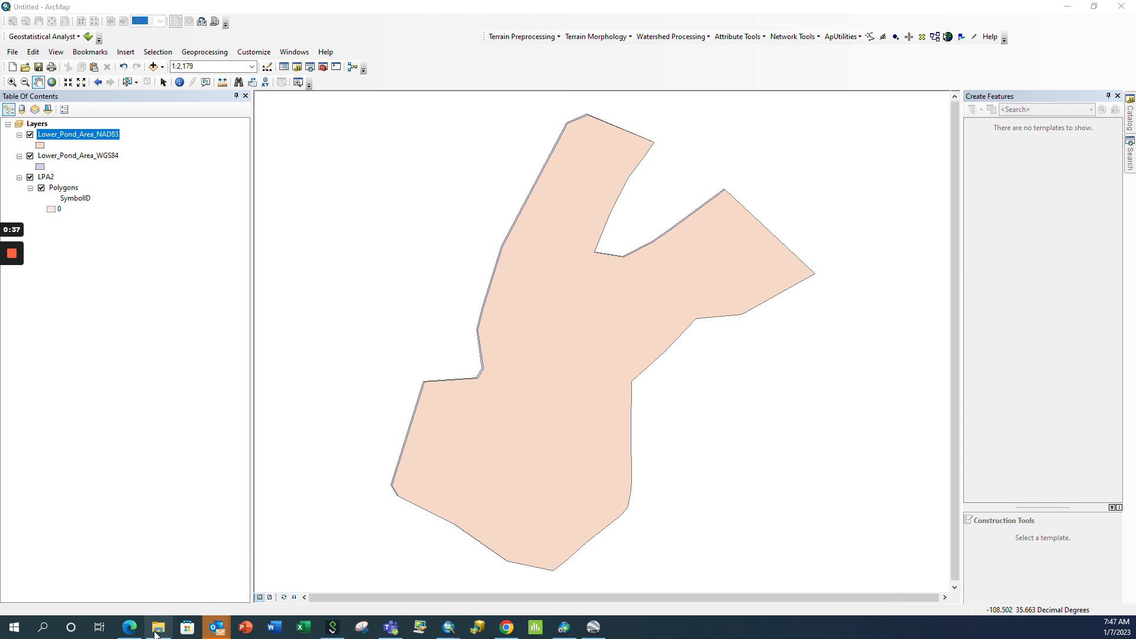
- Switch to File Explorer and go up to the Example Project Folder, checking what its Field Data subfolder holds
mouse_move(158, 625)
left_click(161, 581)
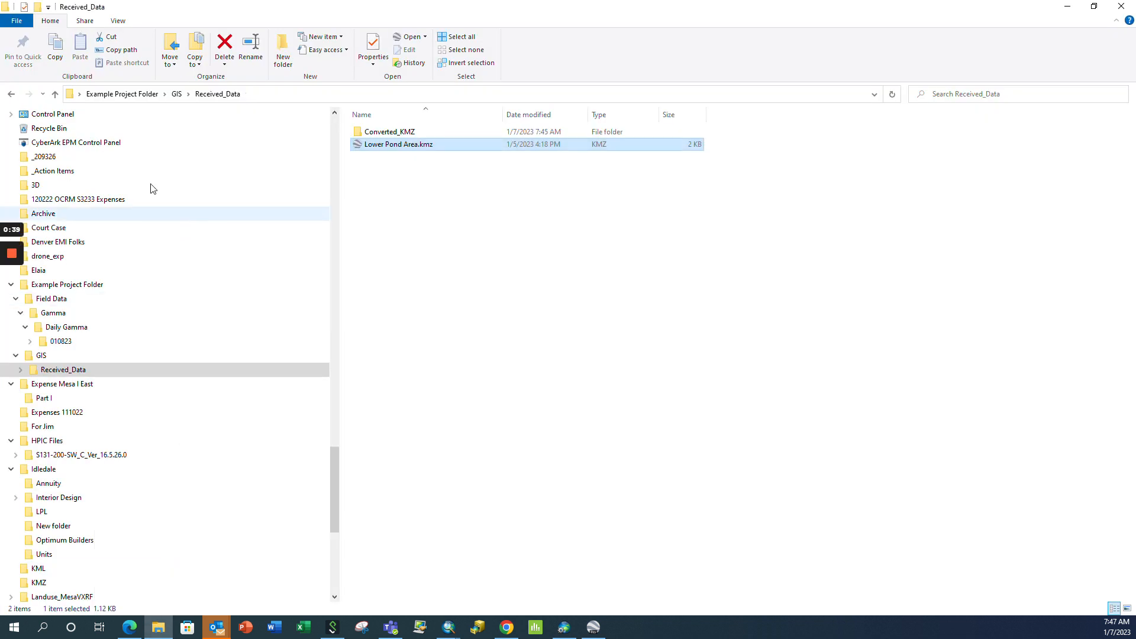
left_click(120, 96)
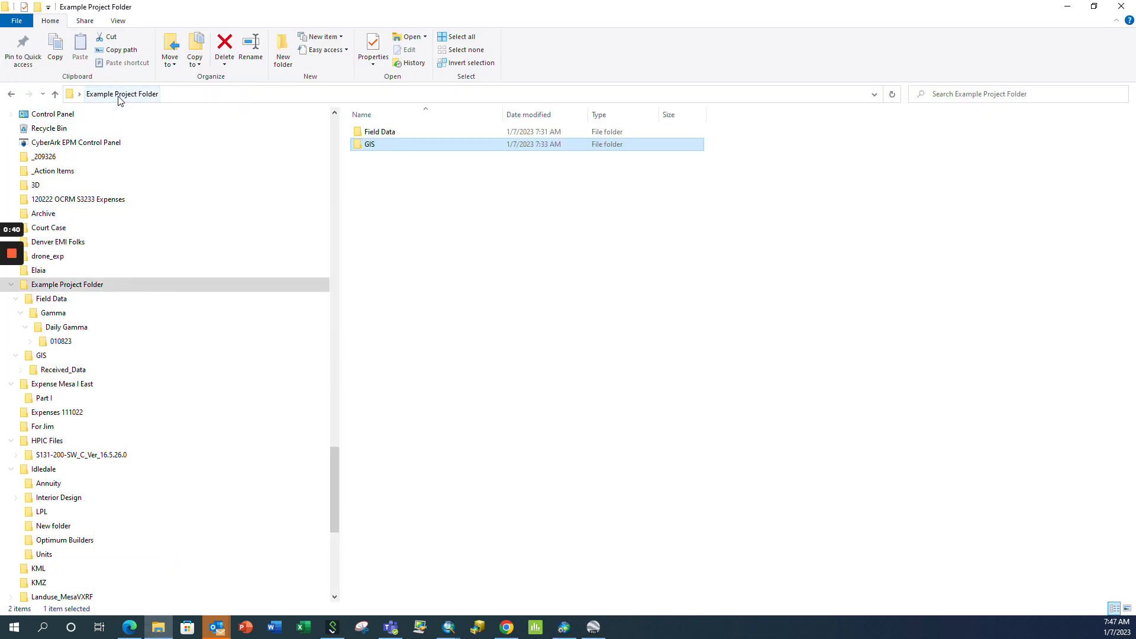
left_click(474, 193)
mouse_move(412, 150)
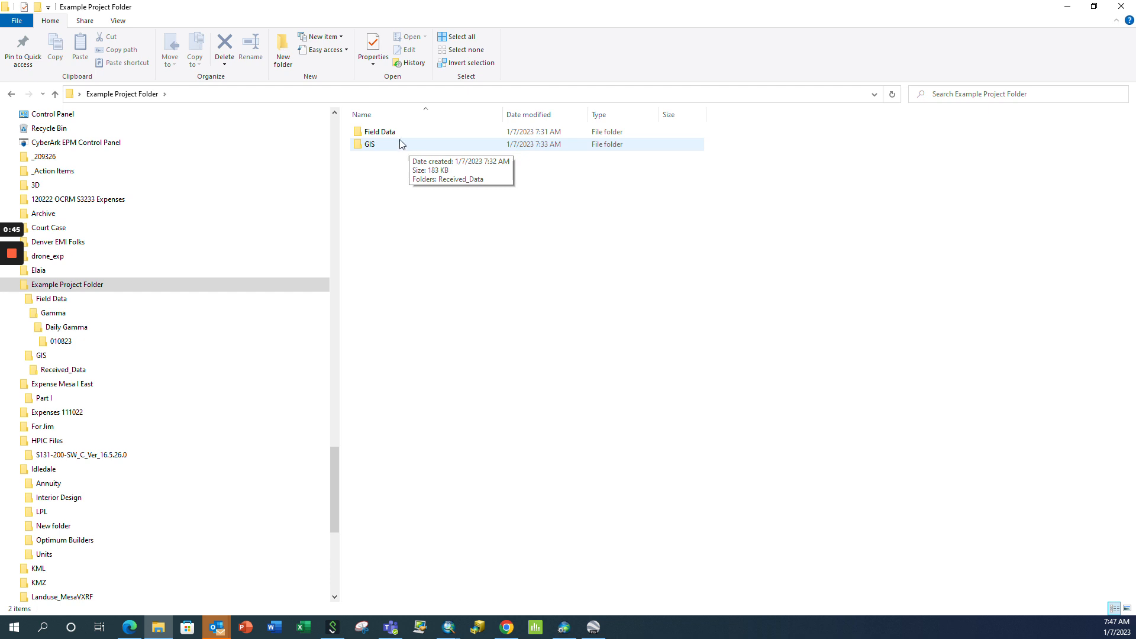
double_click(398, 136)
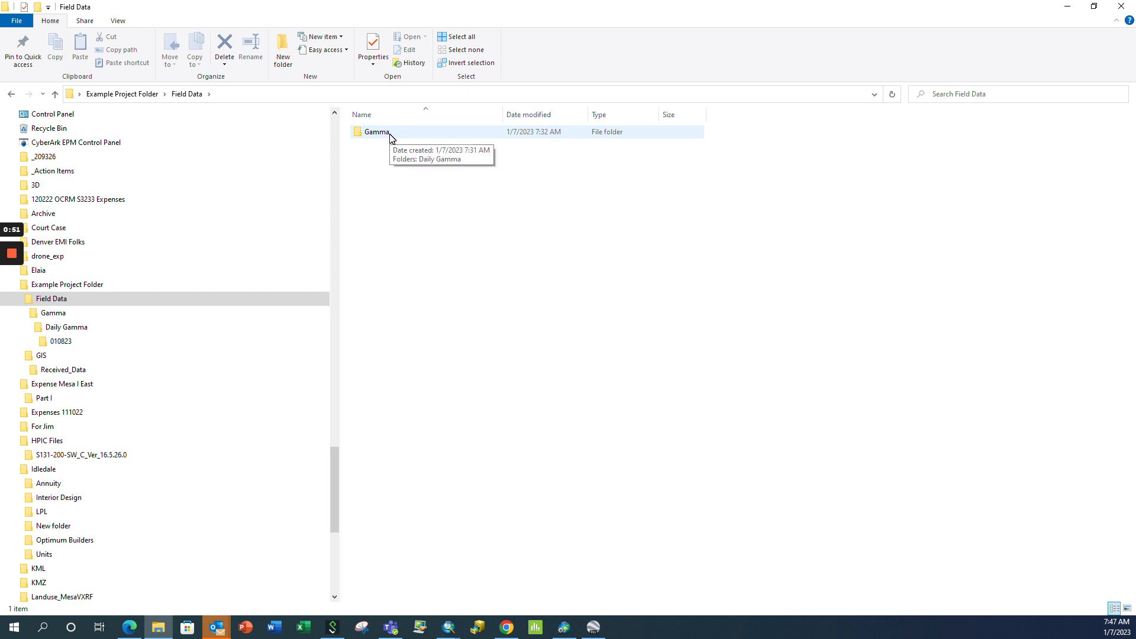
left_click(122, 94)
- Create a new folder named Field Forms in the Example Project Folder
right_click(434, 198)
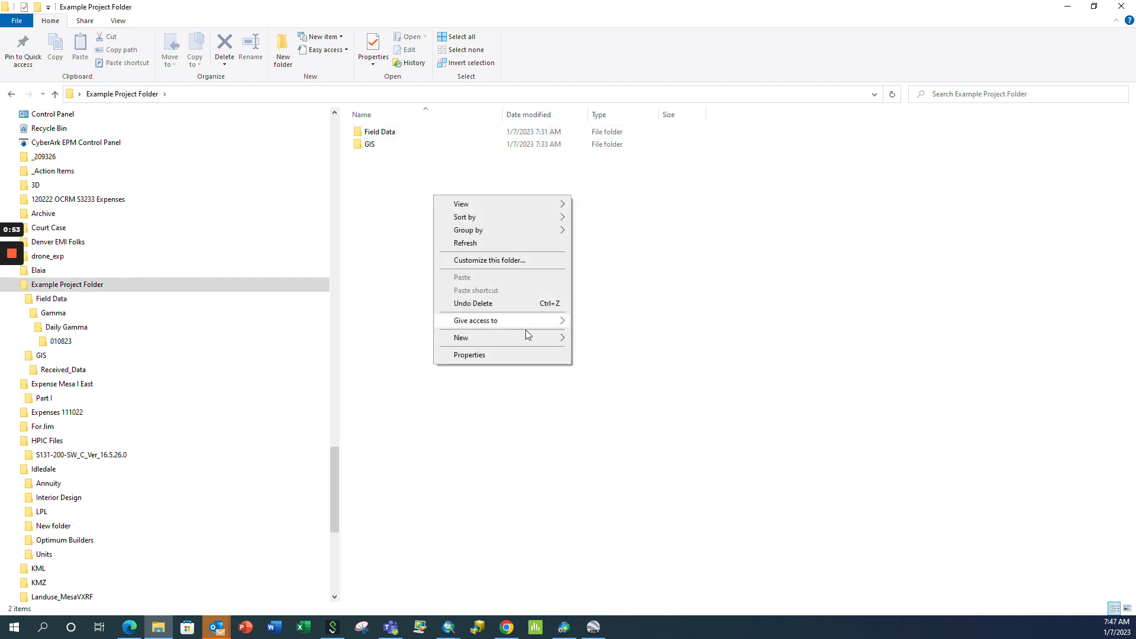
mouse_move(530, 338)
left_click(630, 337)
type("Fi")
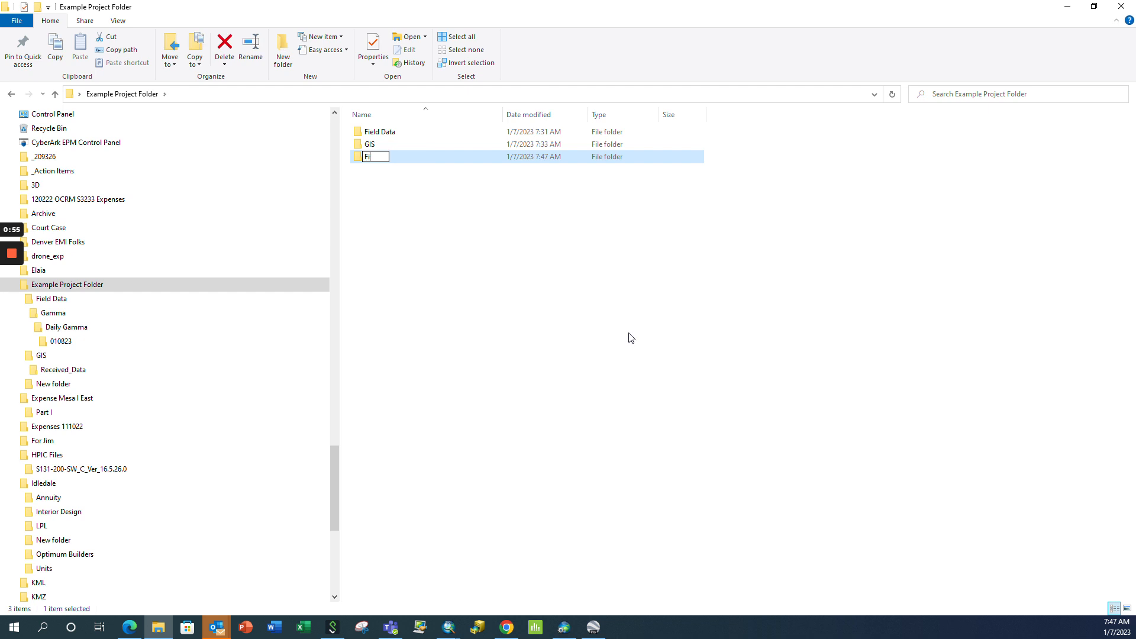
type("eld Forms")
left_click(630, 327)
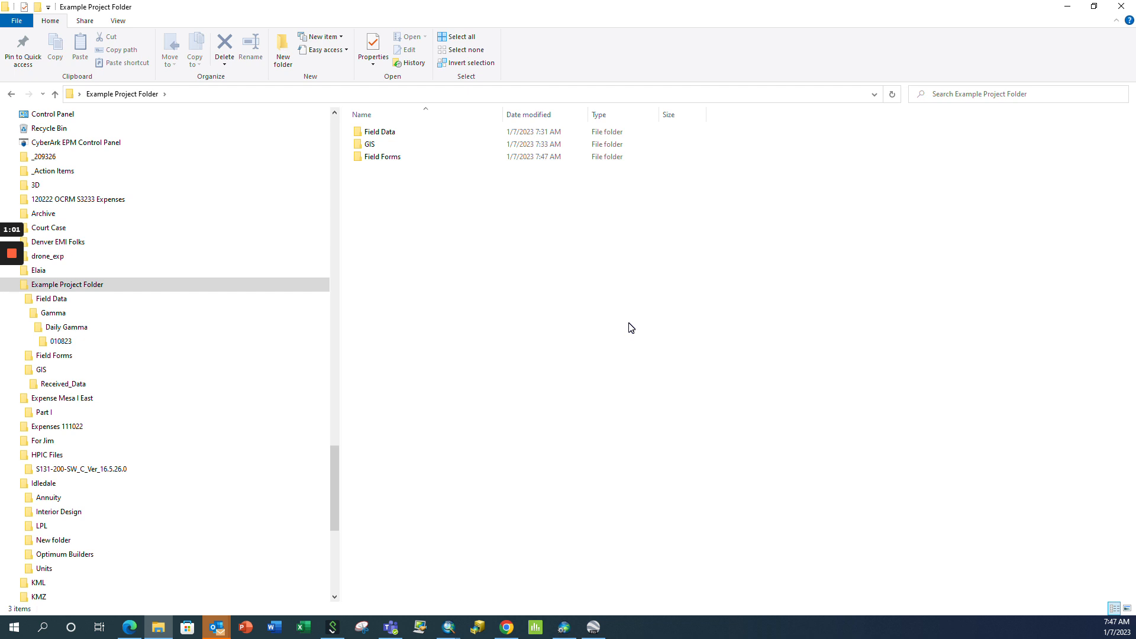
- Browse through Field Data, Gamma and Daily Gamma to the 010823 folder and examine its subfolders, then return to Daily Gamma
double_click(399, 131)
double_click(399, 132)
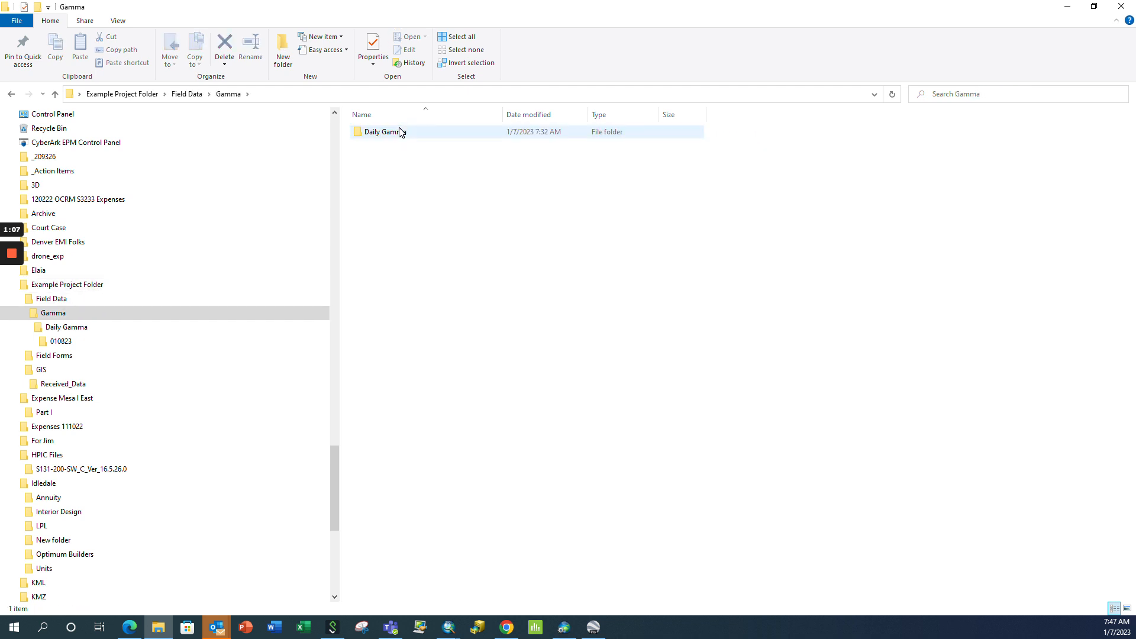
double_click(398, 131)
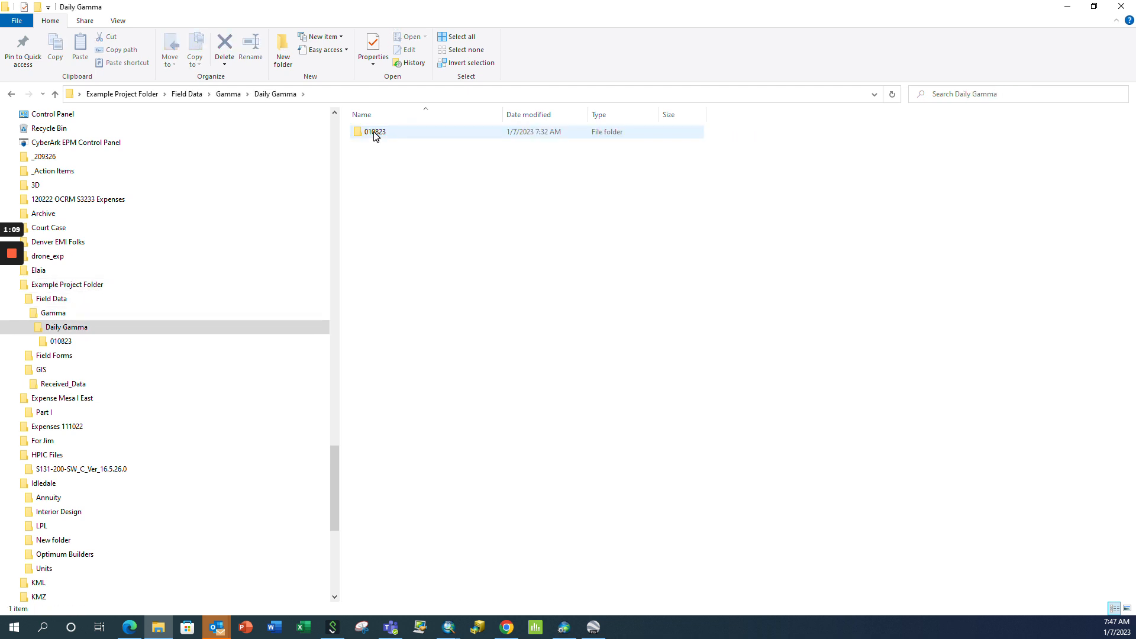
double_click(385, 138)
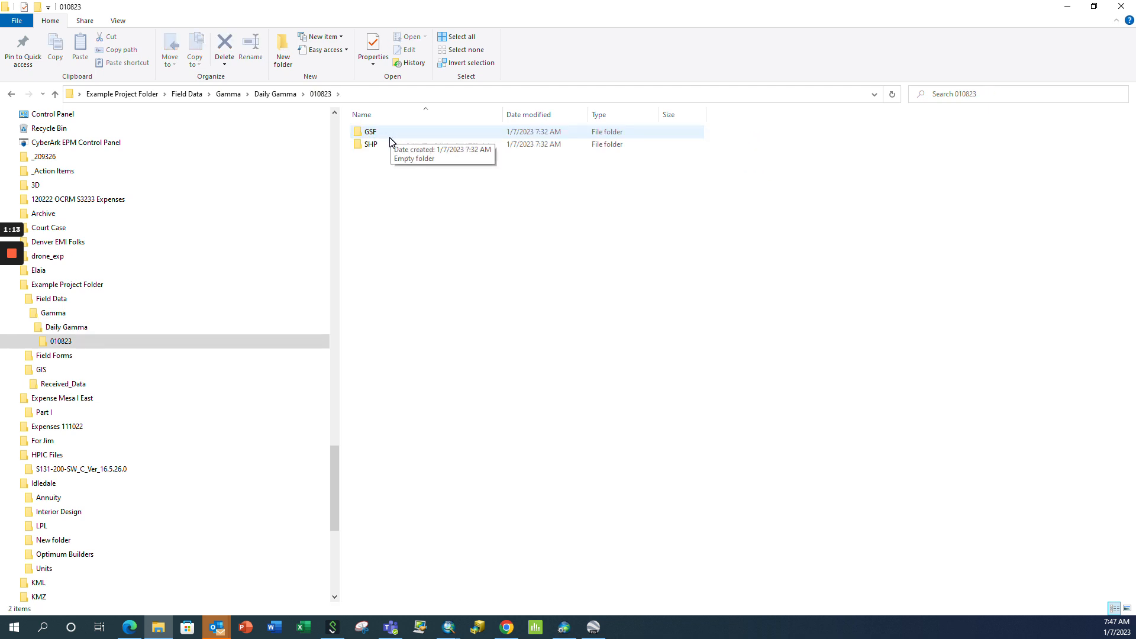
left_click(288, 96)
right_click(450, 241)
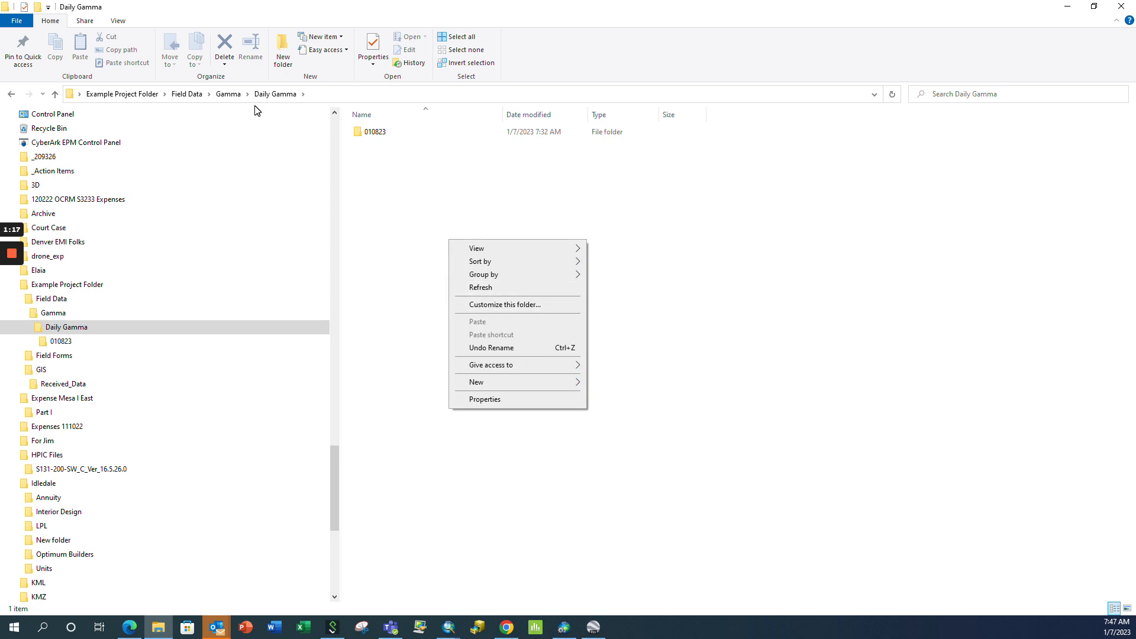
- Create a new folder named QC inside the Gamma folder
left_click(228, 94)
right_click(446, 247)
mouse_move(547, 388)
left_click(601, 390)
type("QC")
left_click(396, 200)
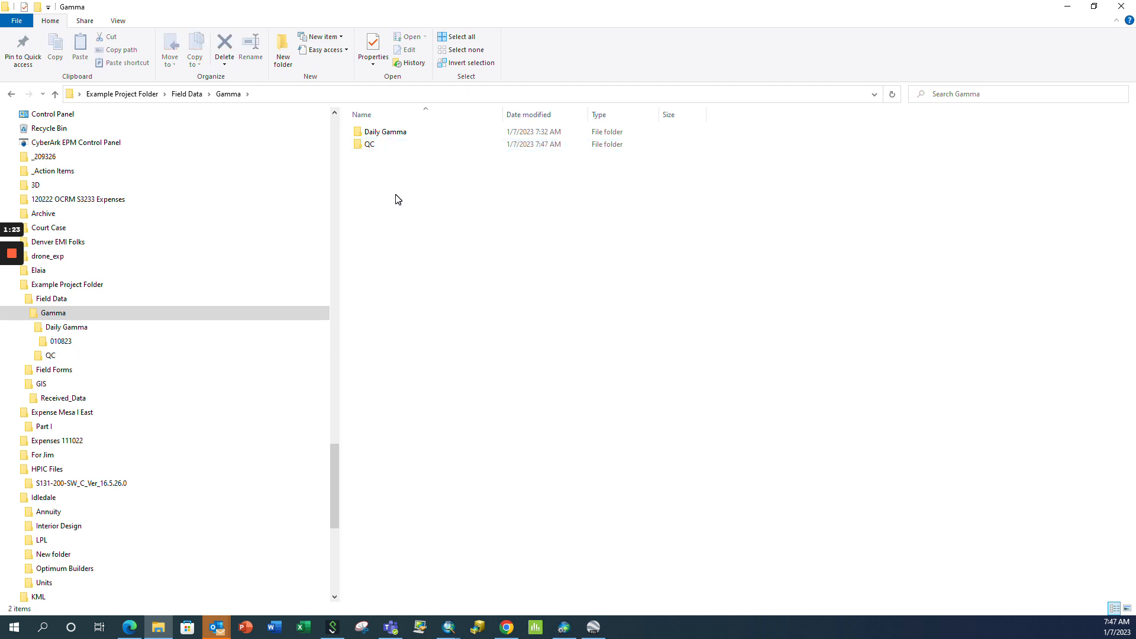
- Go back to the Example Project Folder and create a folder named SHP inside GIS
left_click(186, 94)
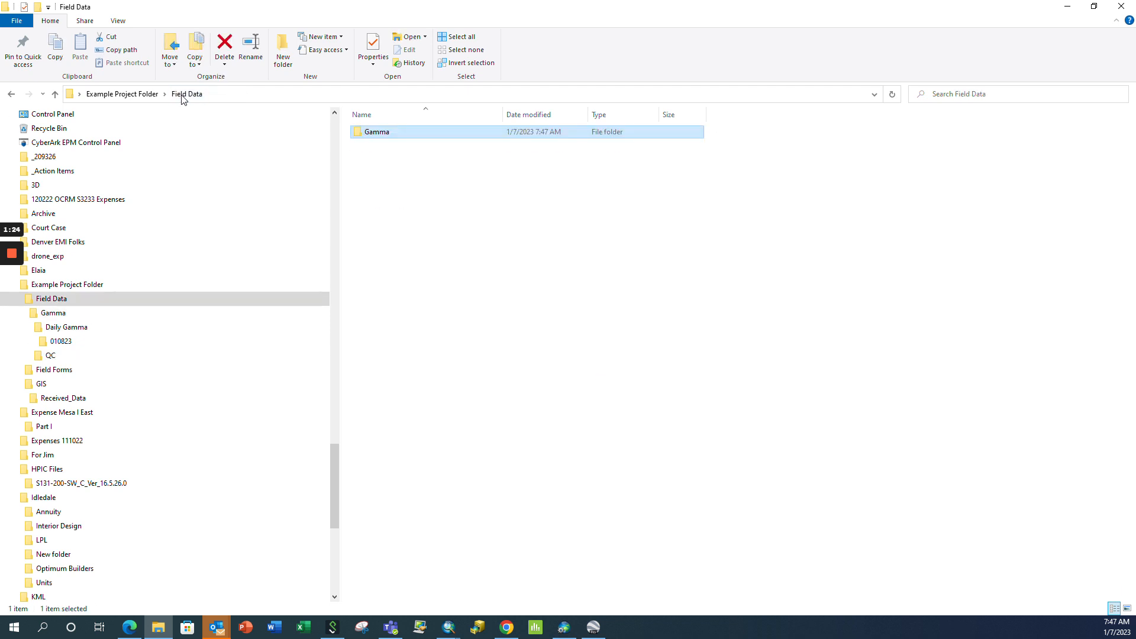
left_click(124, 95)
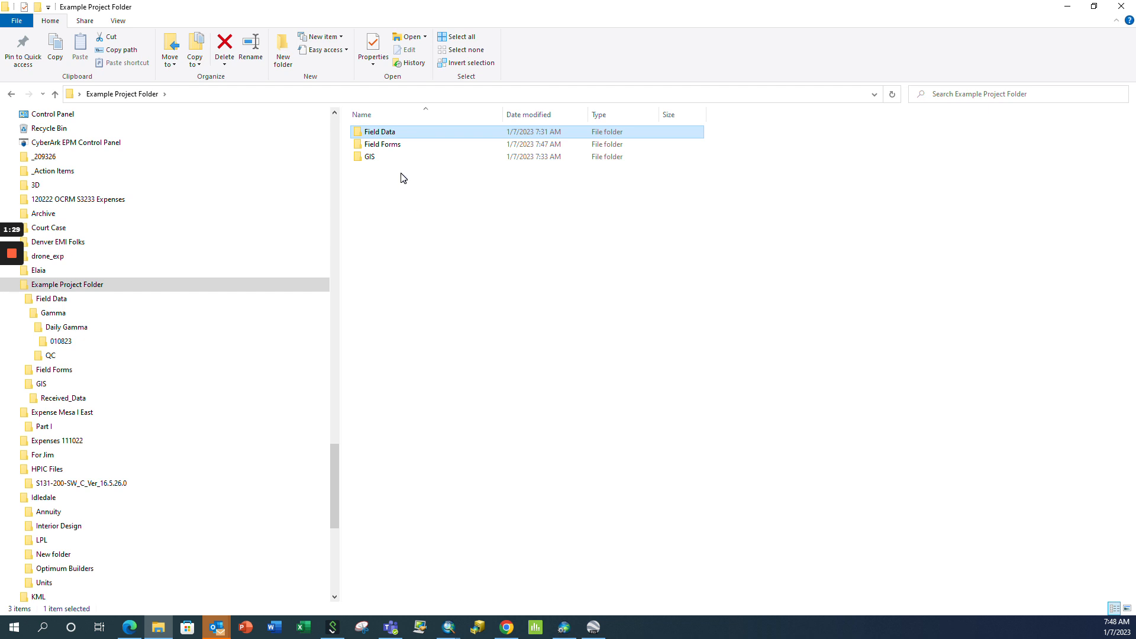
double_click(393, 157)
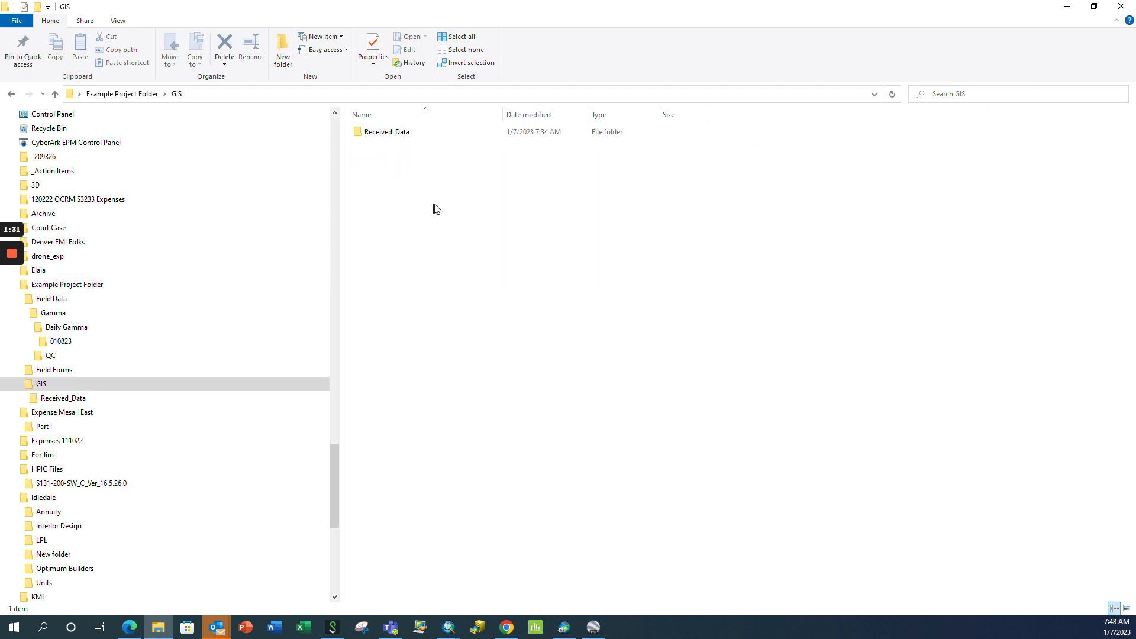
right_click(410, 172)
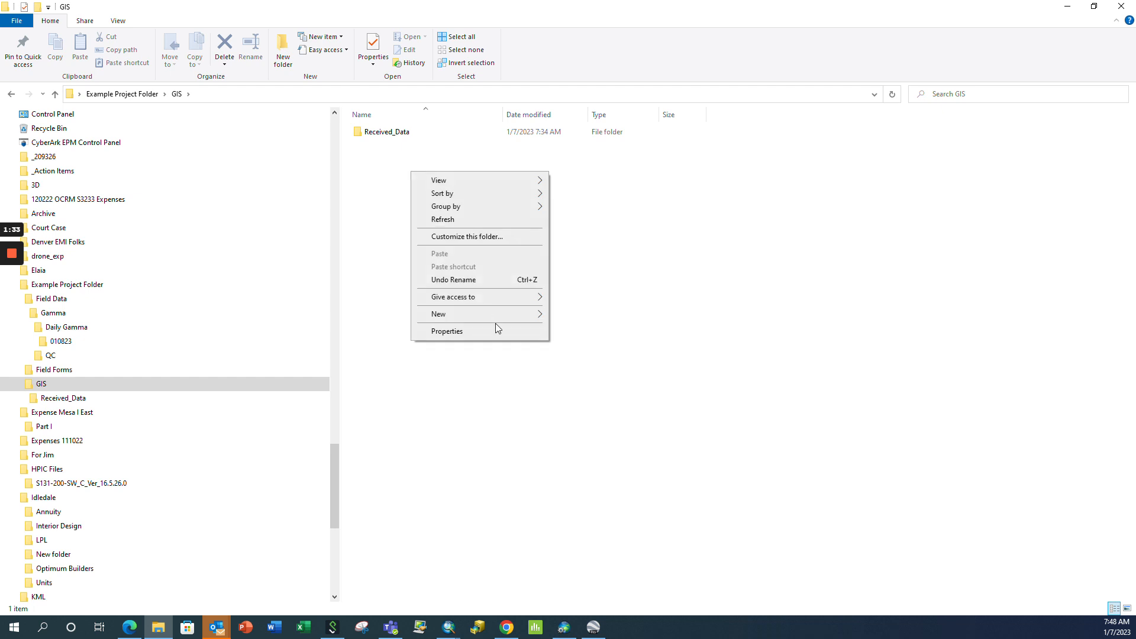
mouse_move(499, 319)
left_click(563, 315)
type("SHP")
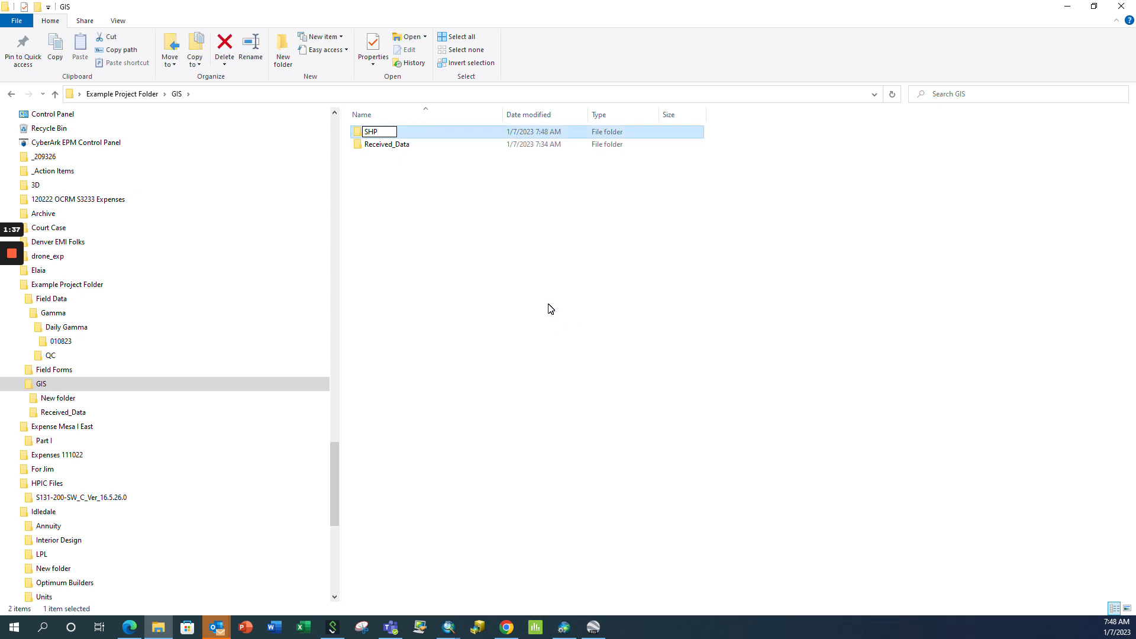
- Create another folder named MXD in the GIS folder
right_click(548, 307)
mouse_move(666, 451)
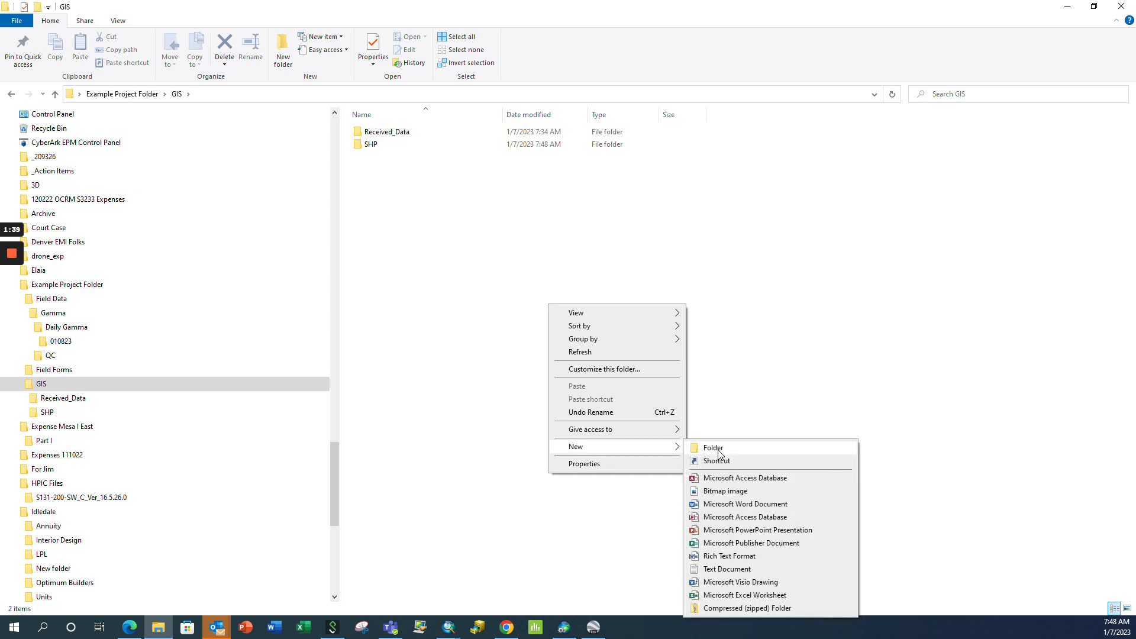
left_click(717, 450)
type("MXD")
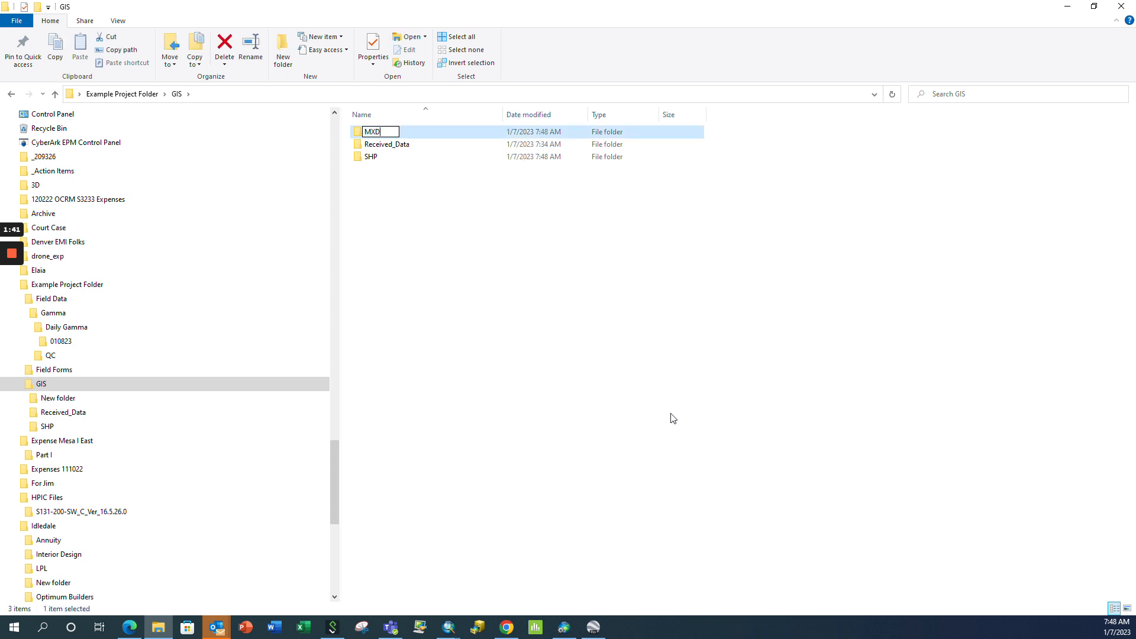
- Add a folder named Geodata to the GIS folder
right_click(633, 379)
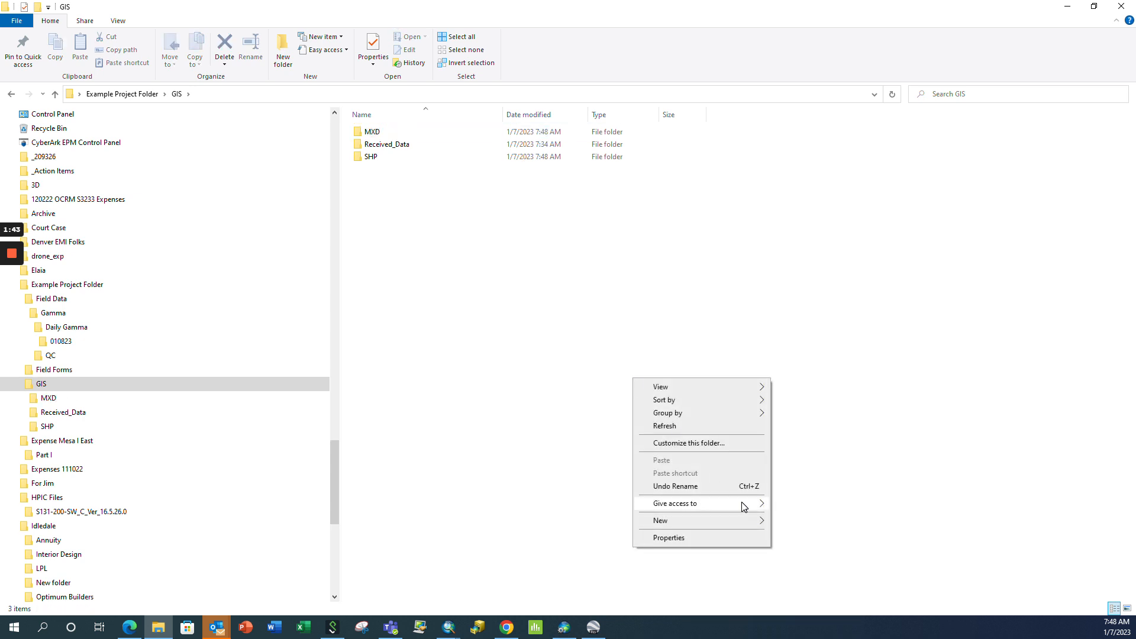
mouse_move(740, 520)
left_click(791, 365)
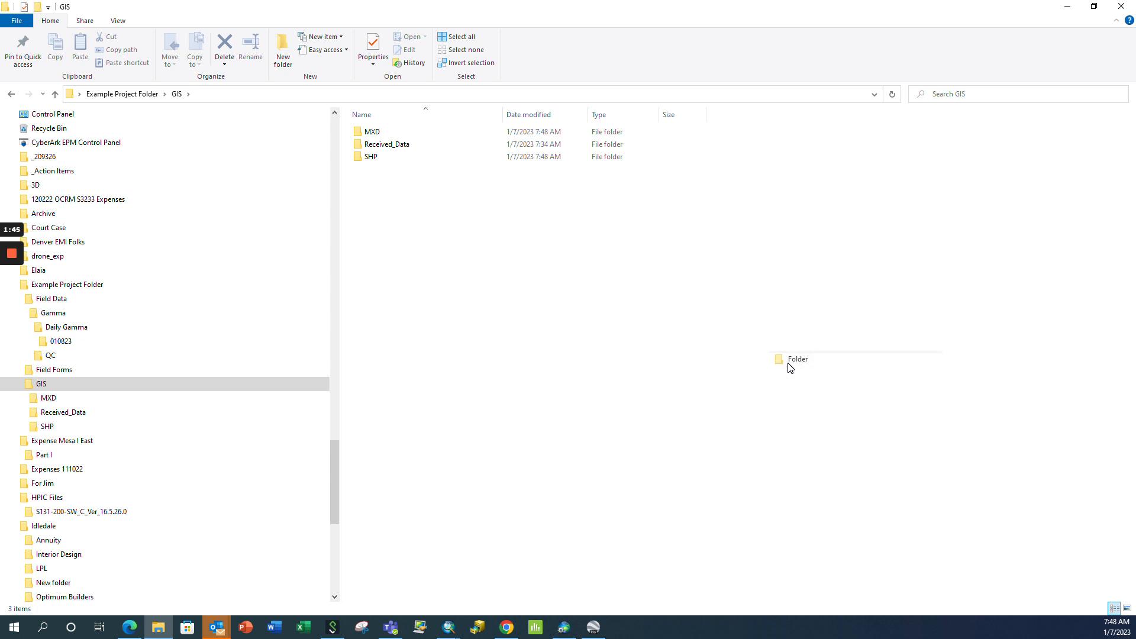
type("Geodata")
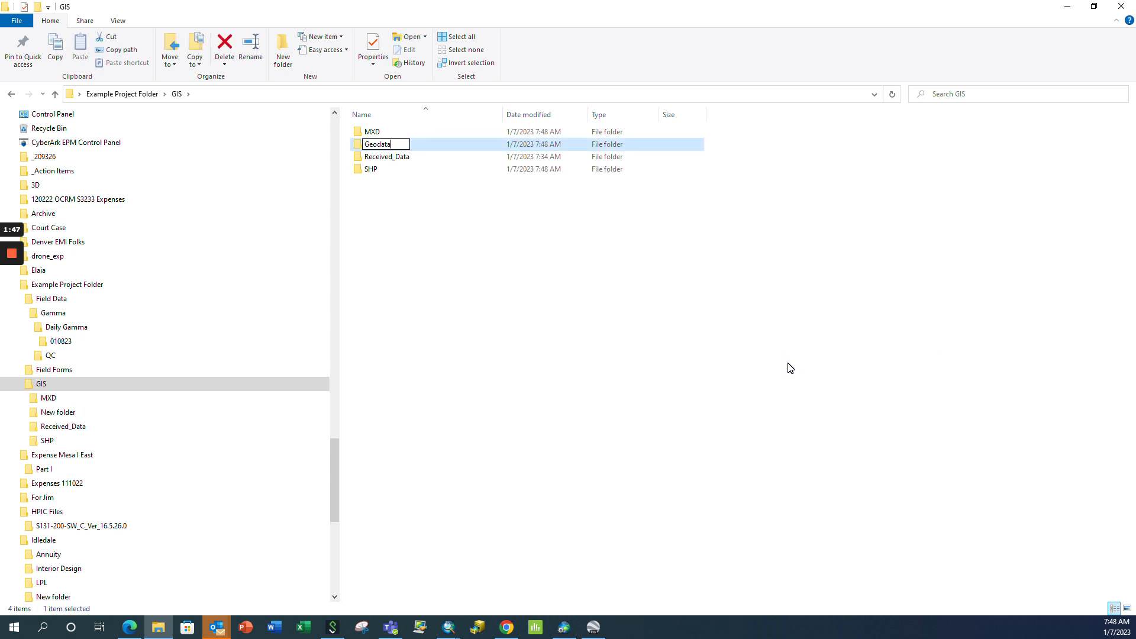
left_click(497, 178)
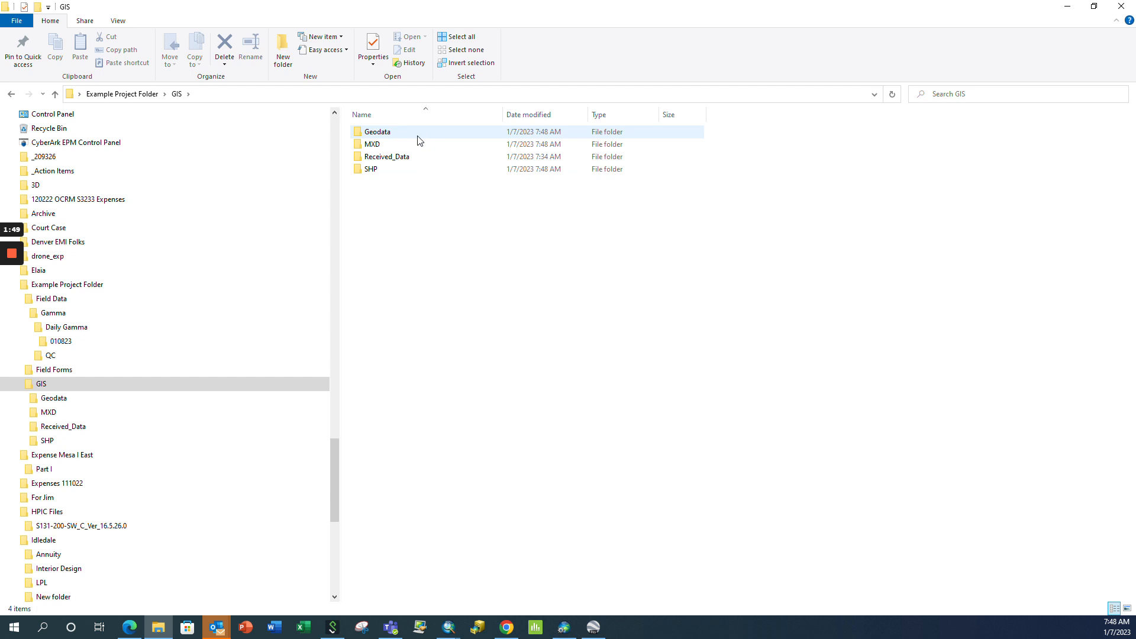
- Create a folder named _Analysis in the GIS folder
left_click(478, 626)
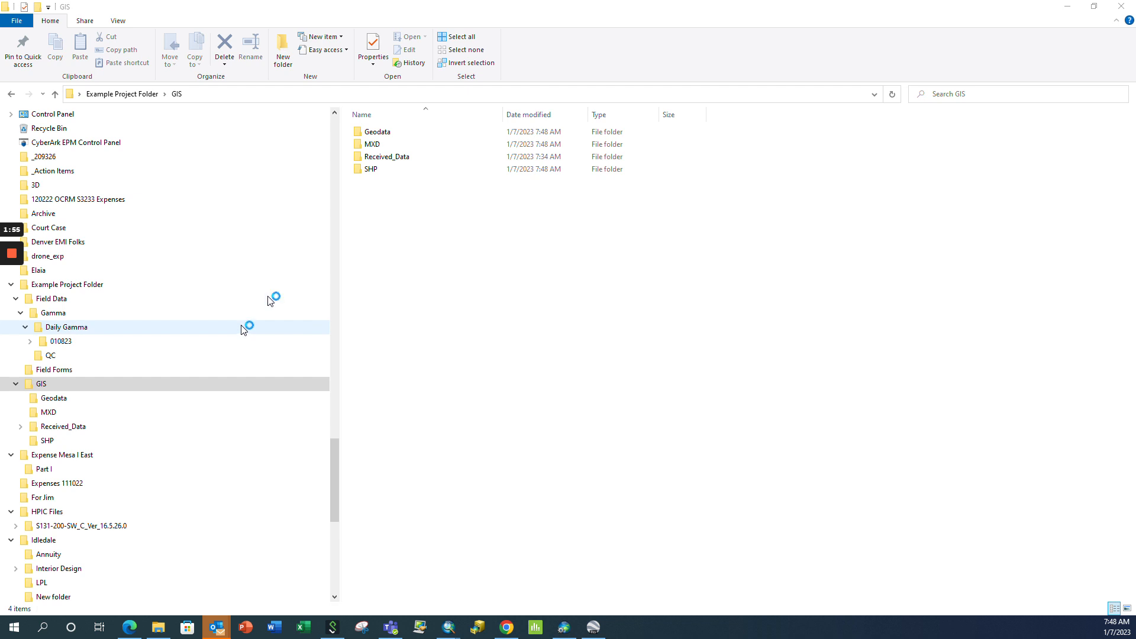
right_click(392, 240)
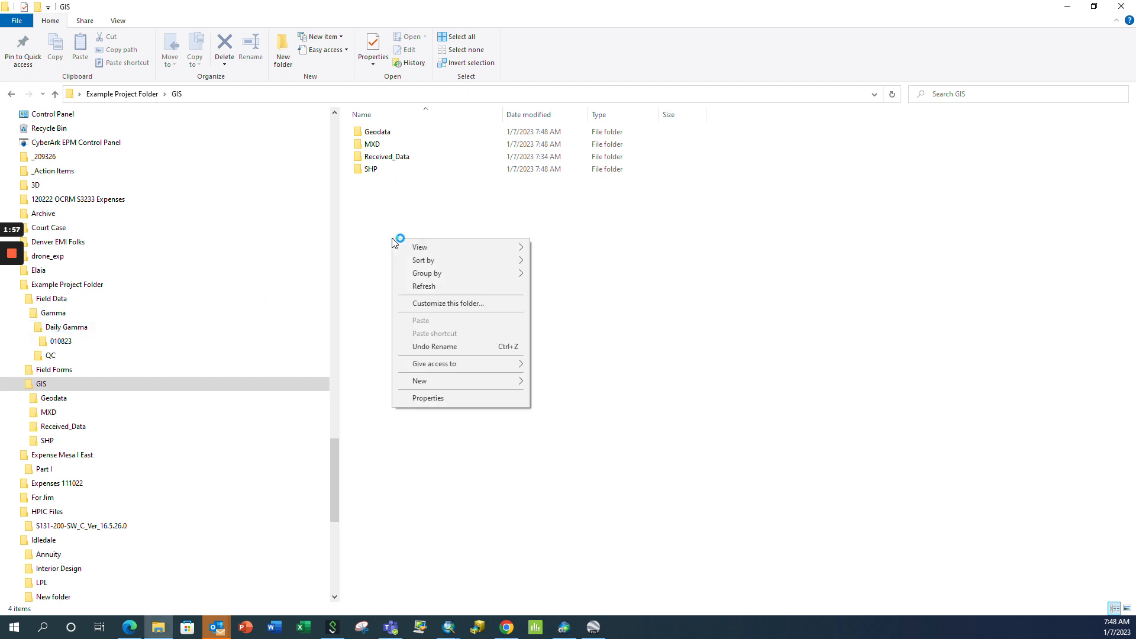
mouse_move(481, 381)
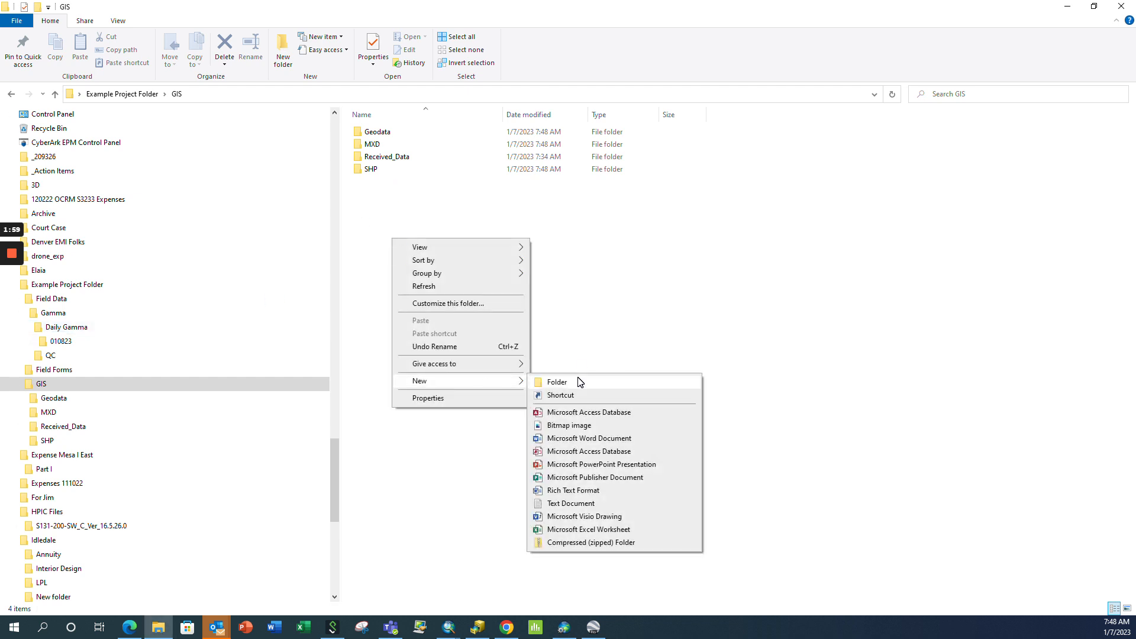
left_click(579, 381)
type("_Analysis")
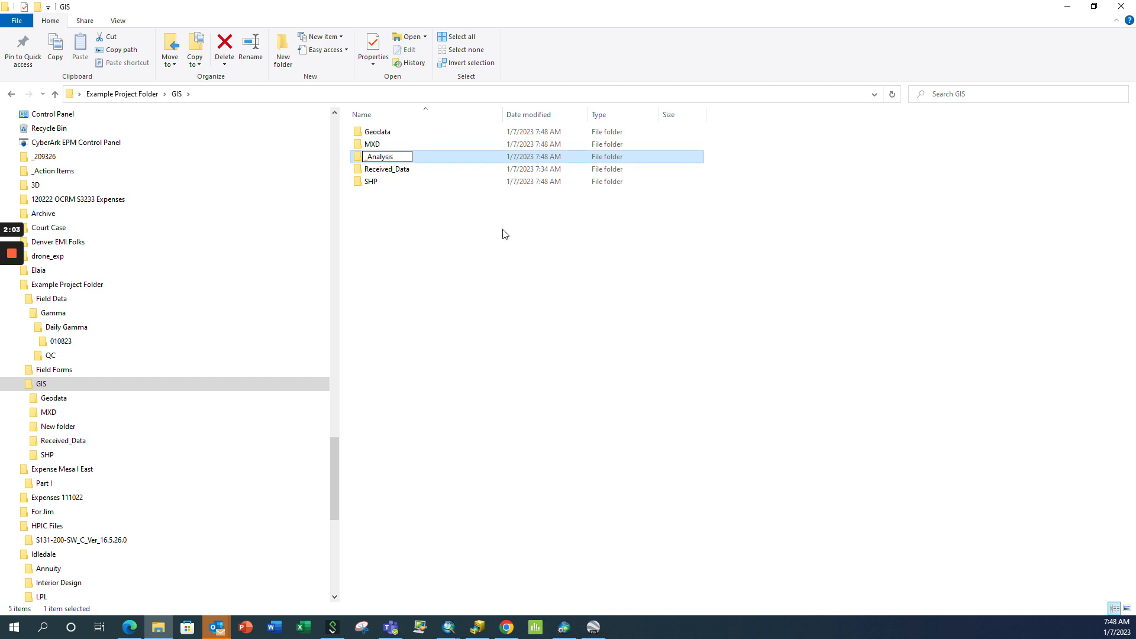
- Switch to ArcMap and remove the LPA2 group and the Lower_Pond_Area_WGS84 layer from the map
left_click_drag(547, 3, 0, 153)
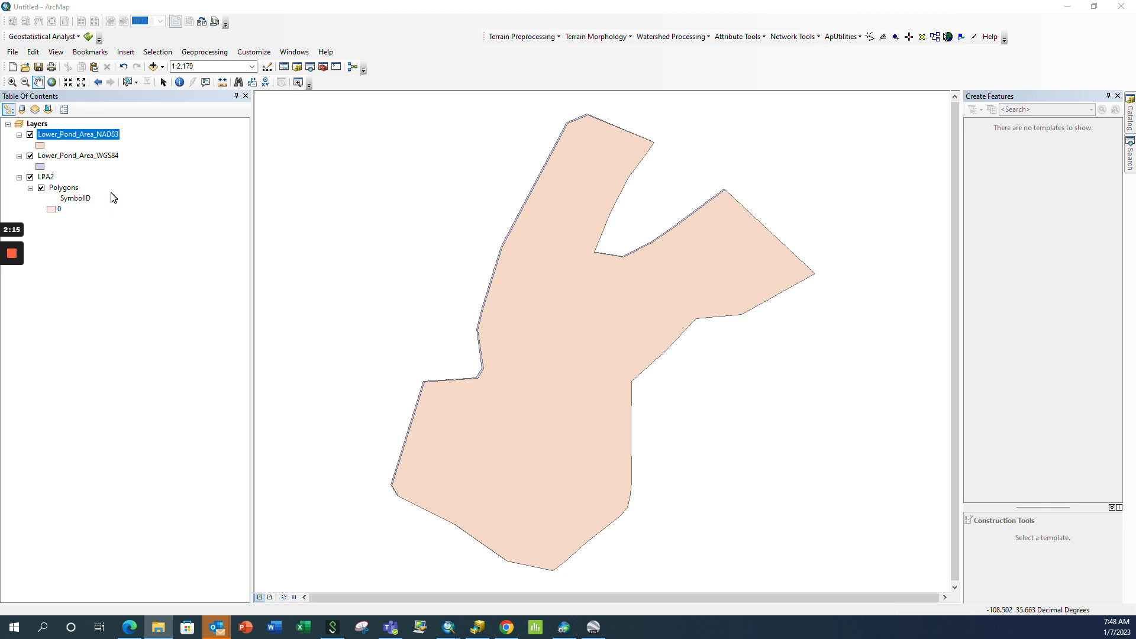
right_click(49, 178)
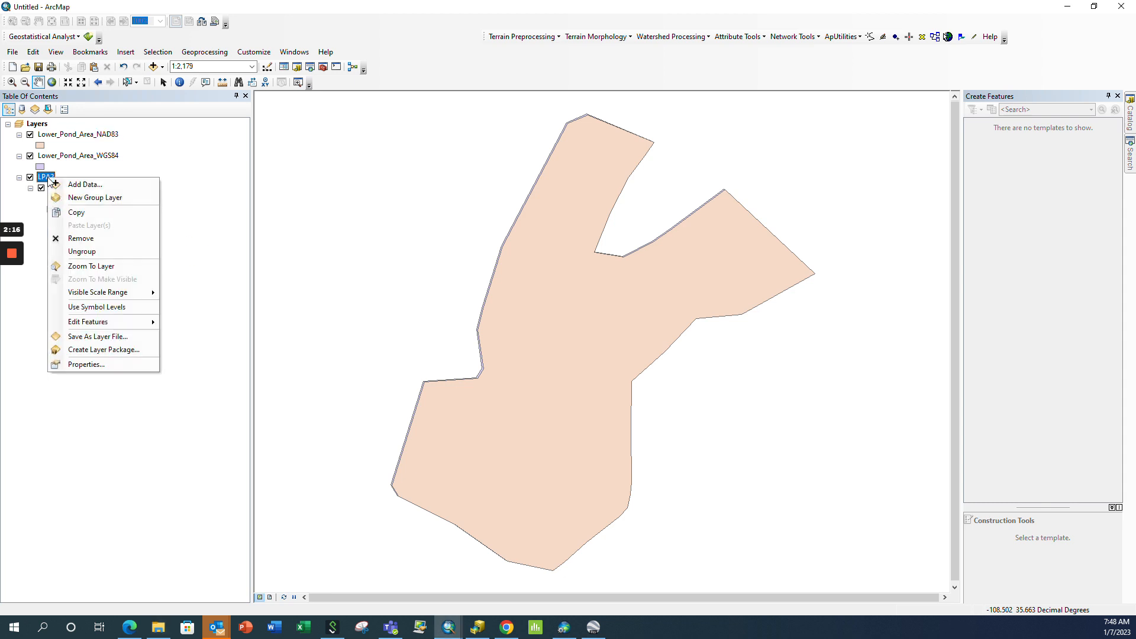
left_click(81, 238)
right_click(82, 159)
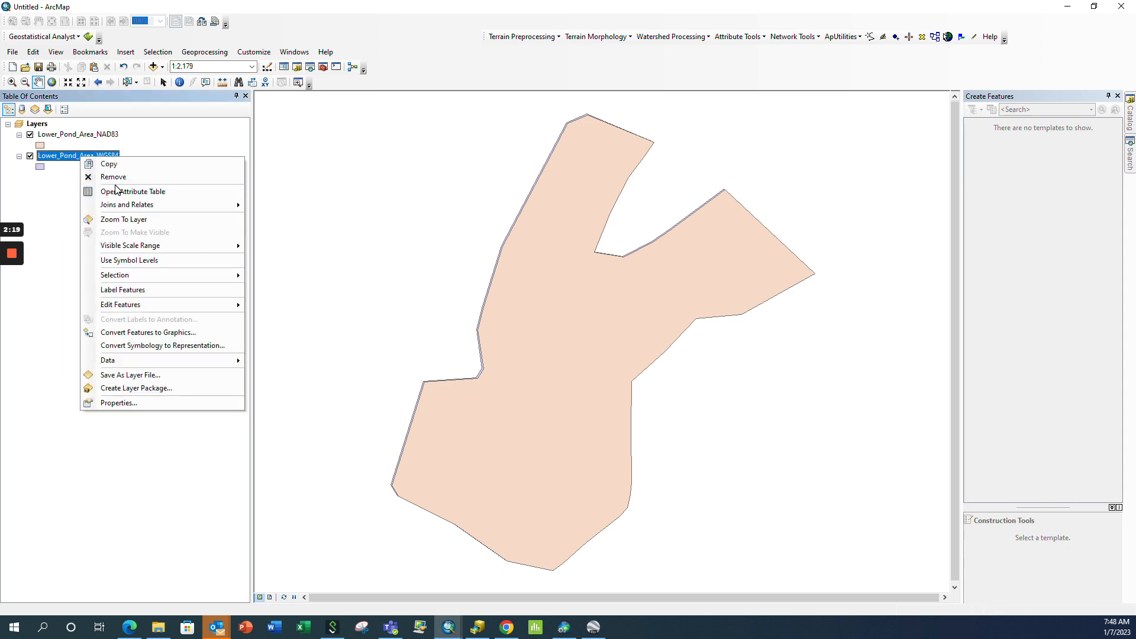
left_click(119, 177)
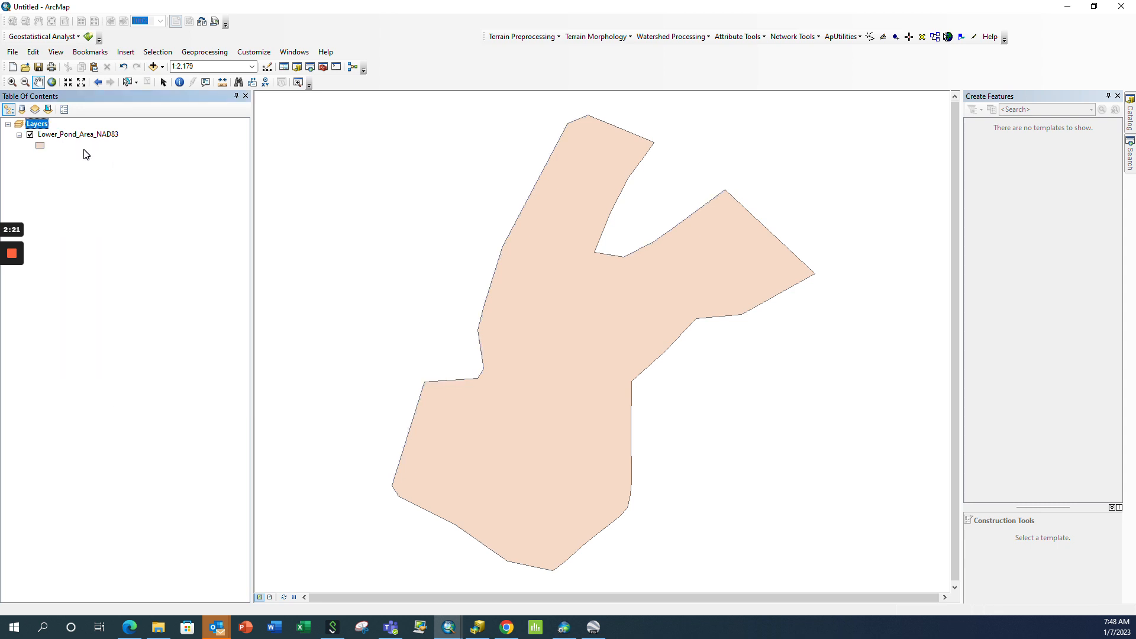
- Set the Layers data frame's coordinate system to the favorite NAD_1983_StatePlane_New_Mexico_West_FIPS_3003_Feet
right_click(51, 127)
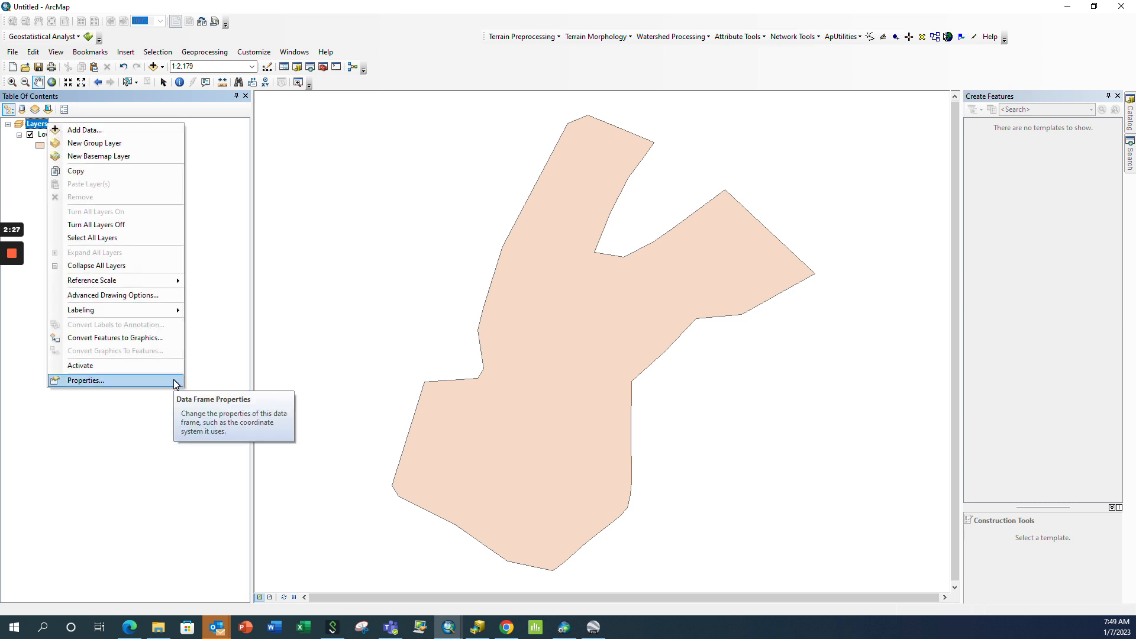
left_click(86, 380)
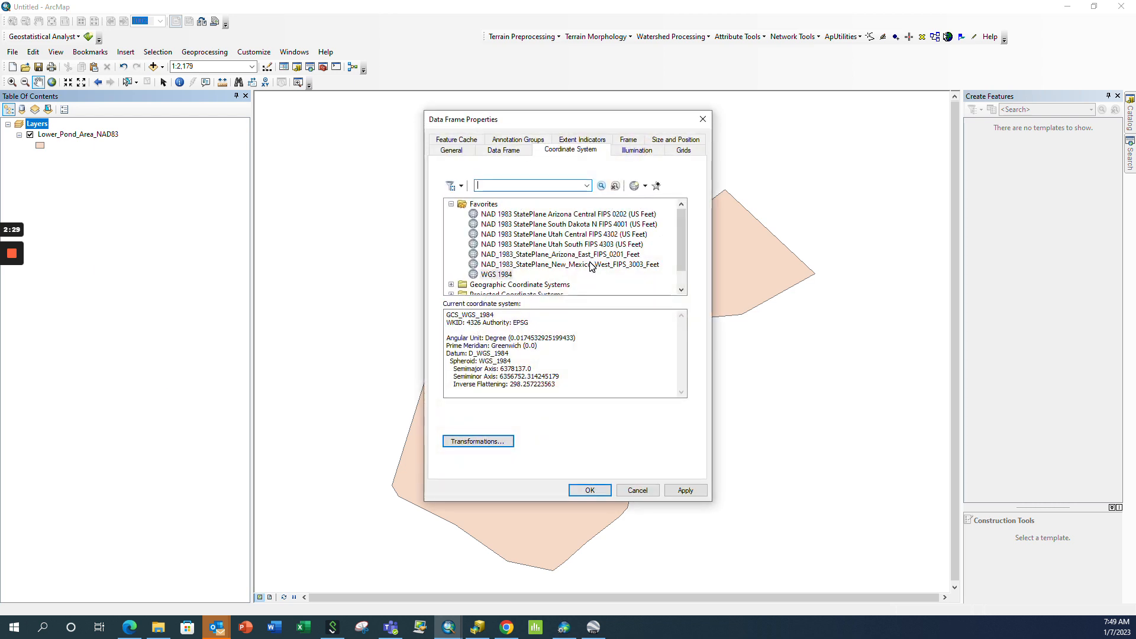
left_click(557, 265)
left_click(599, 490)
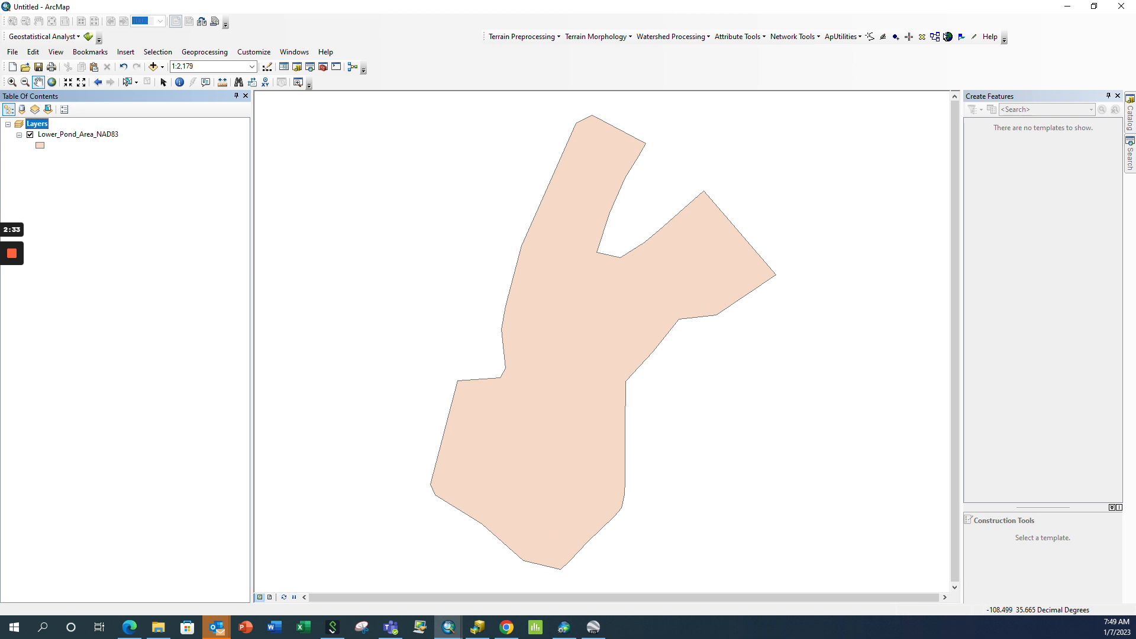
- Add a Double field named Acres to the Lower_Pond_Area_NAD83 attribute table
right_click(101, 136)
left_click(134, 170)
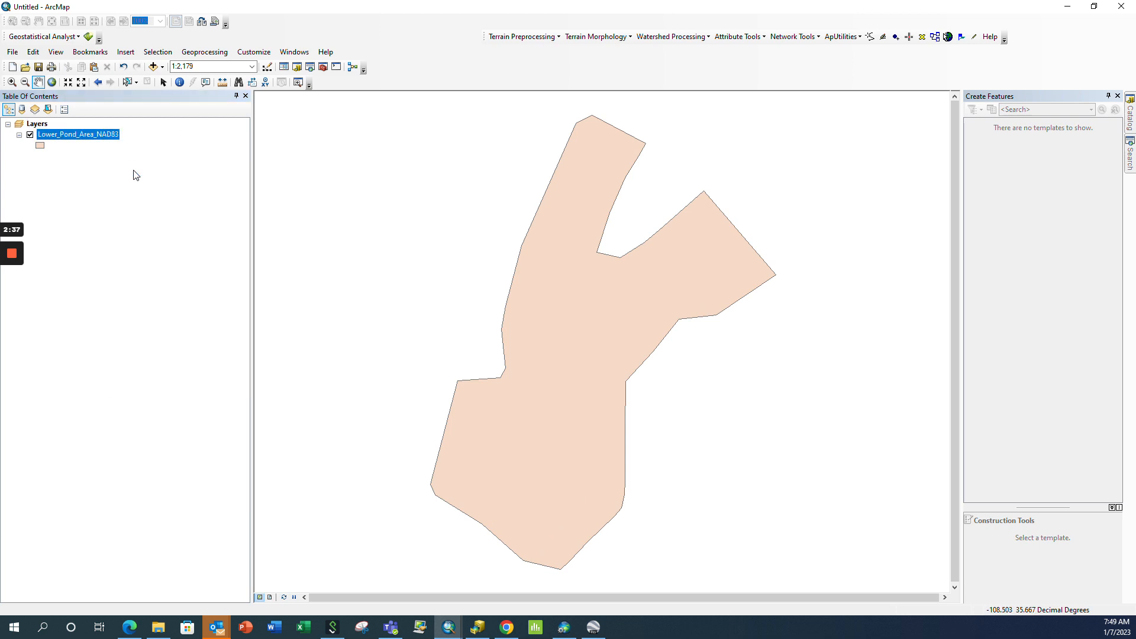
left_click_drag(183, 112, 789, 79)
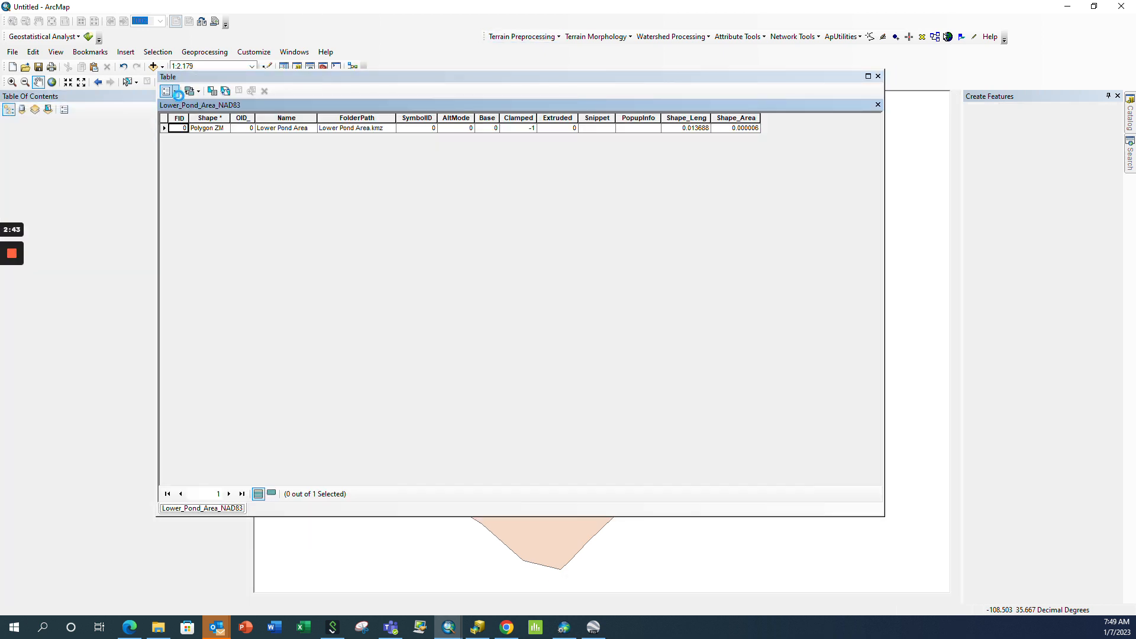
left_click(176, 93)
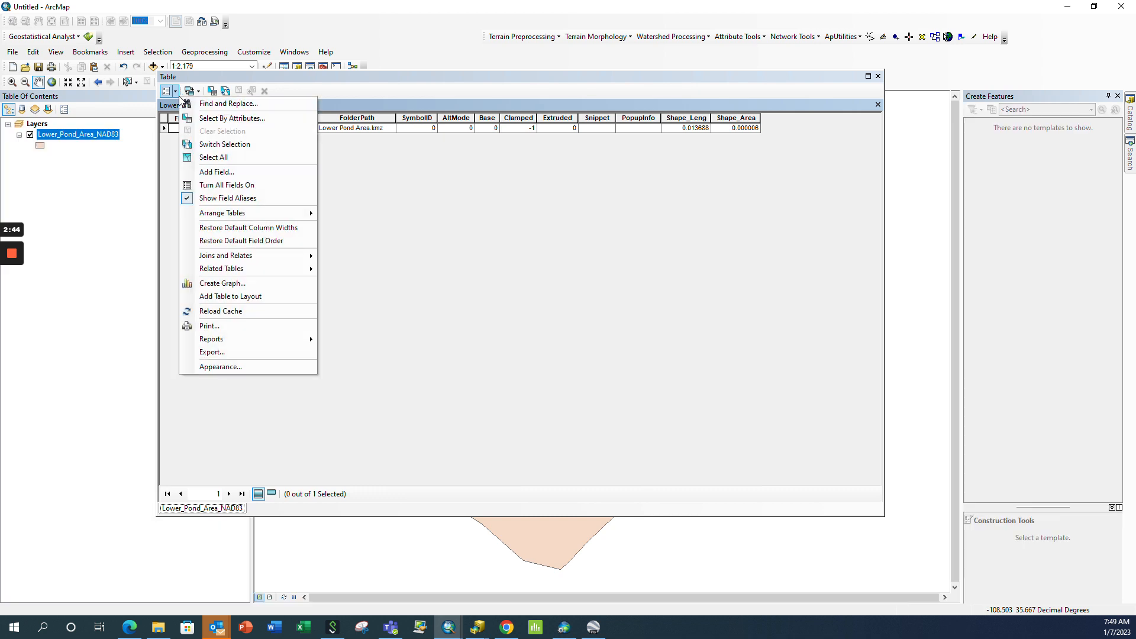
left_click(244, 173)
type("Acres")
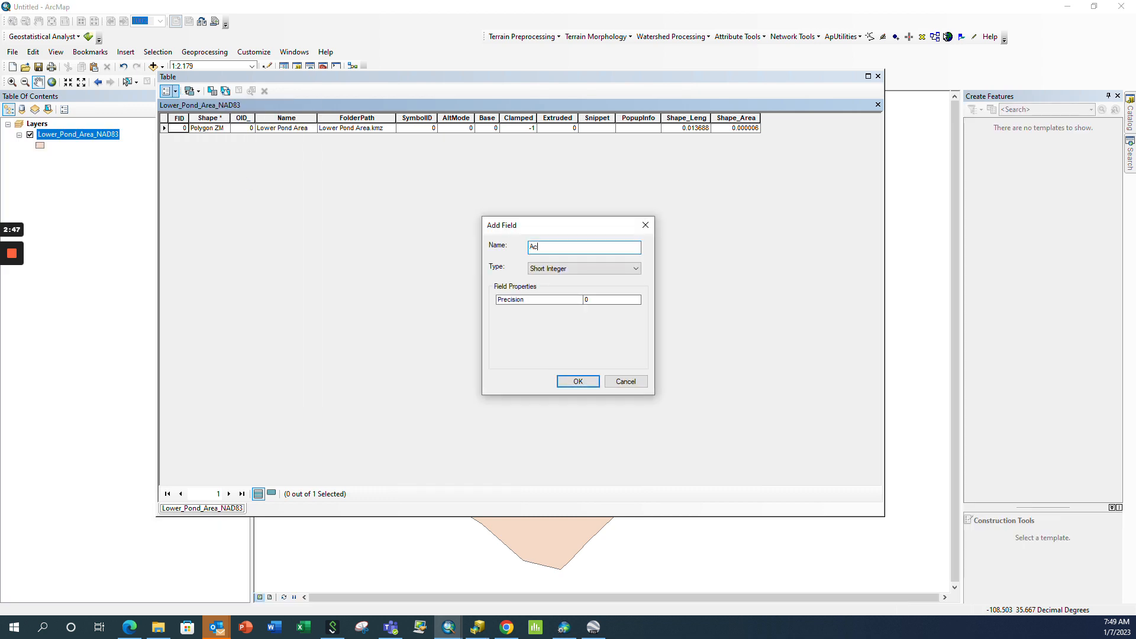
left_click(564, 269)
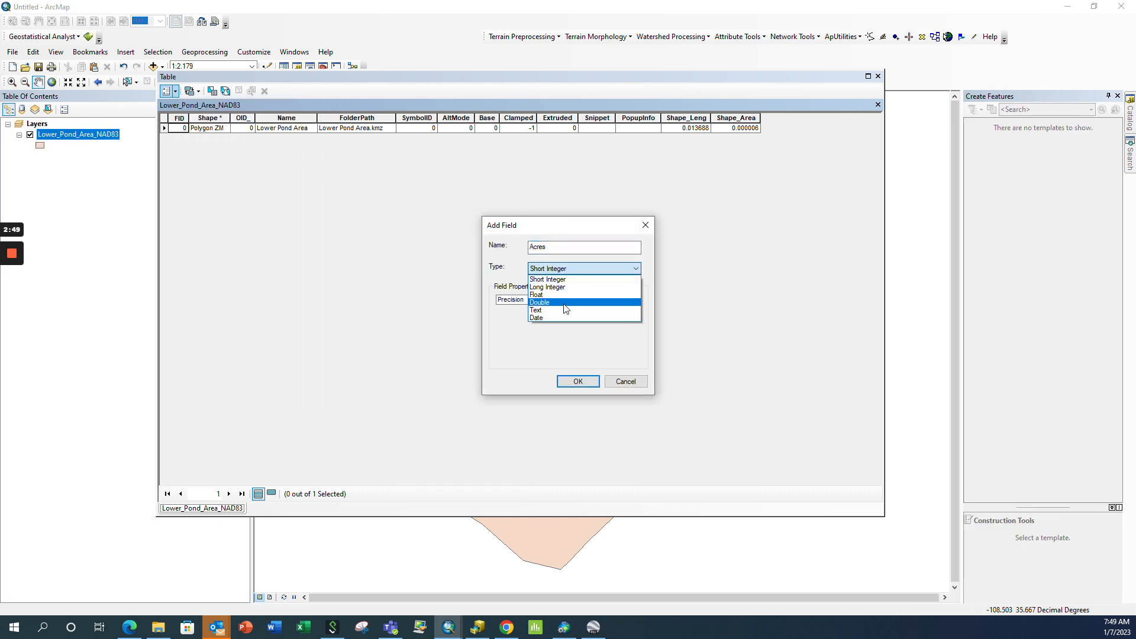
left_click(556, 299)
left_click(575, 381)
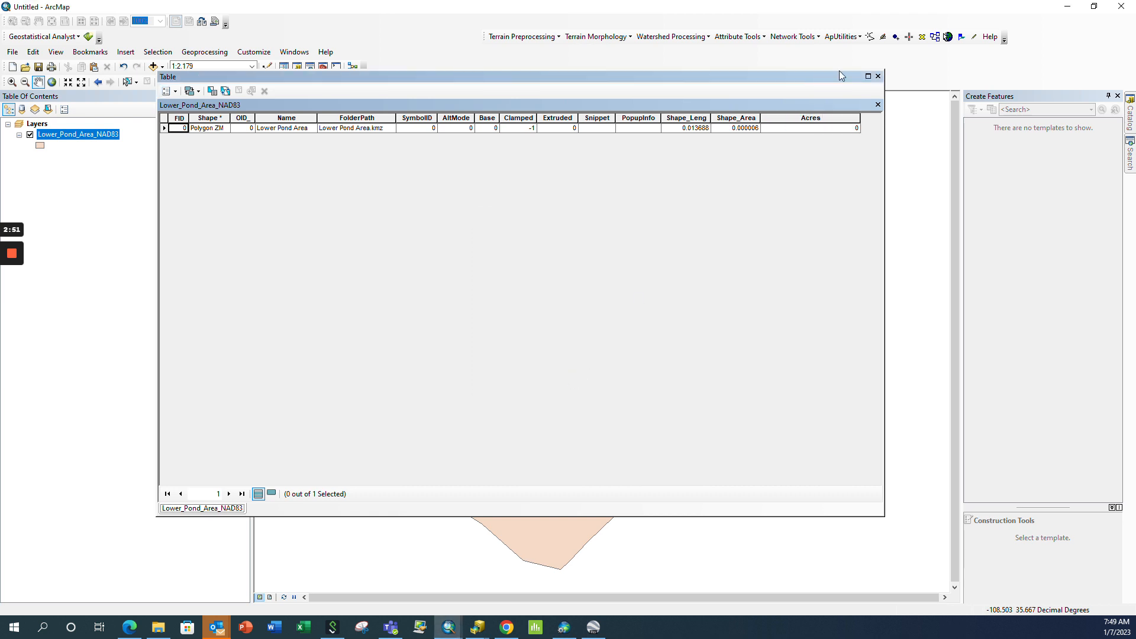
- Calculate the polygon's area in Acres US for the Acres field using the data source's coordinate system, and close the table
right_click(821, 118)
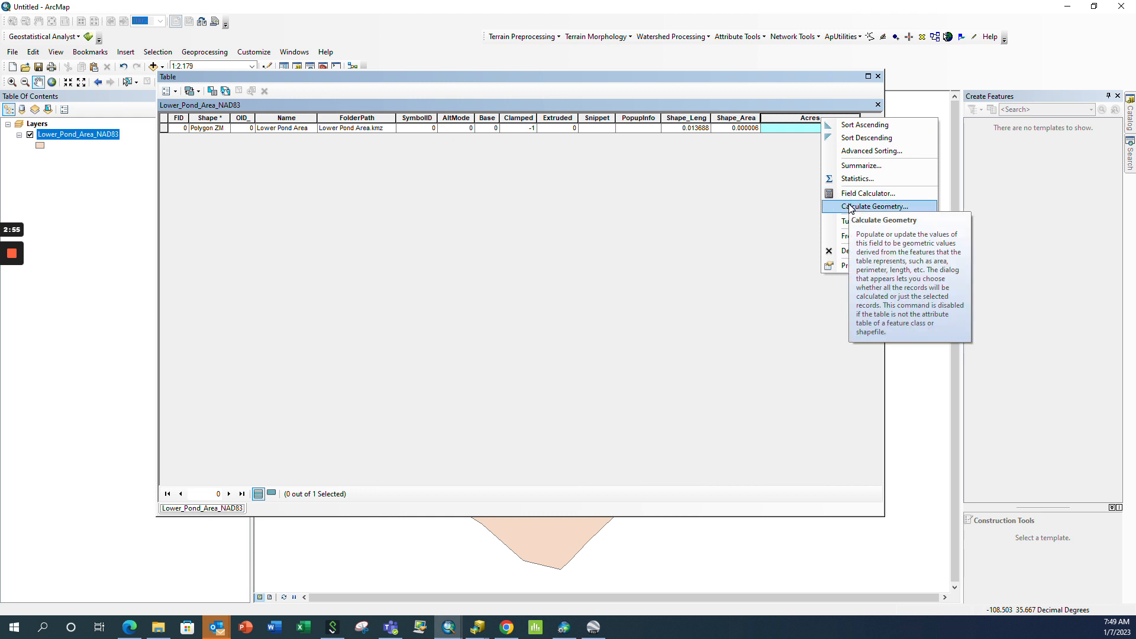
left_click(850, 205)
left_click(541, 338)
left_click(543, 341)
left_click(544, 355)
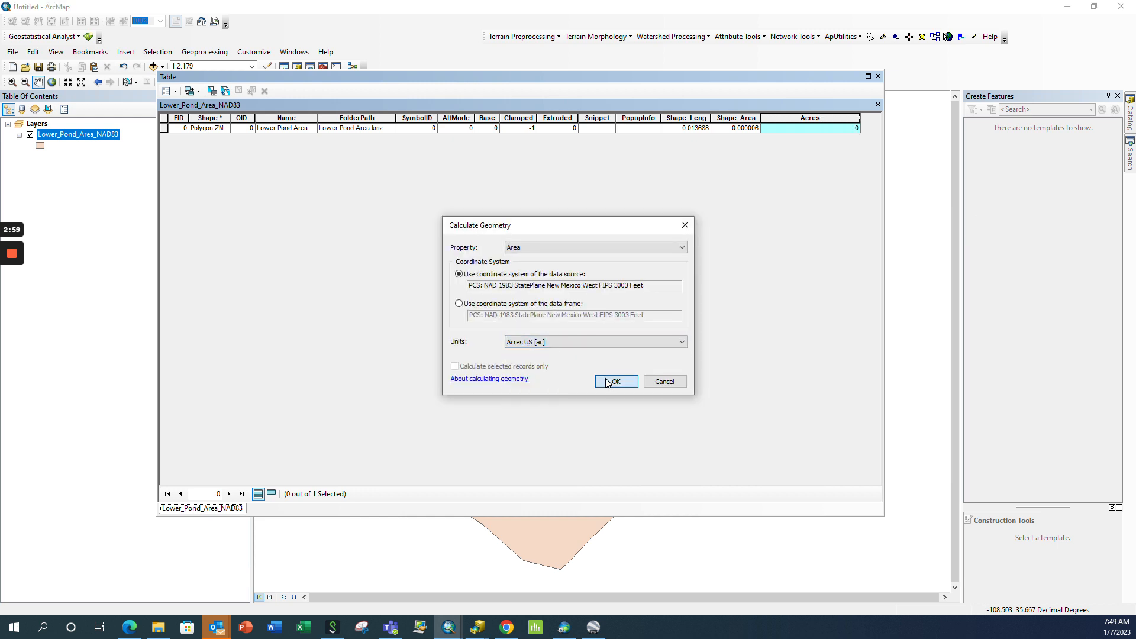
left_click(611, 380)
left_click(555, 340)
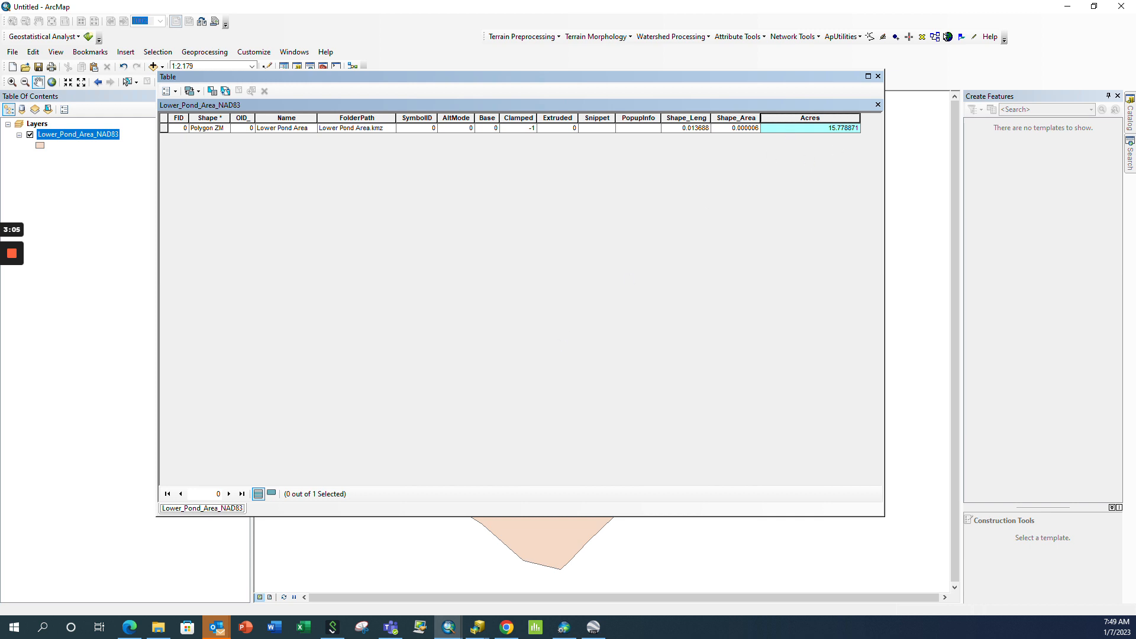
left_click(878, 76)
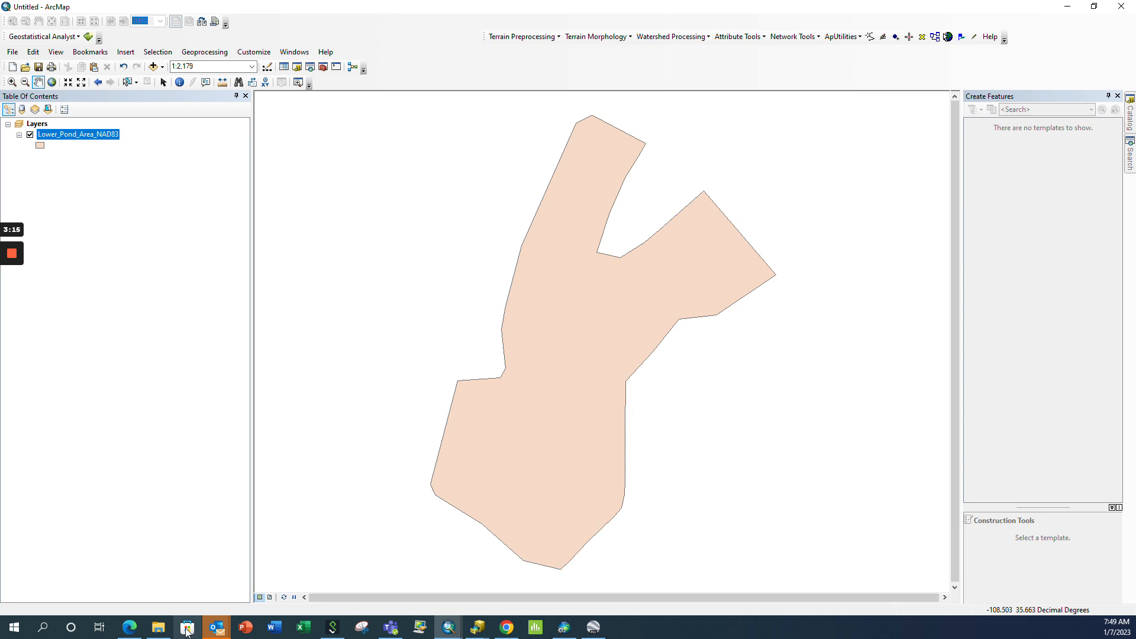
- Switch to File Explorer and create a folder named RADSCOUT in Example Project Folder
mouse_move(155, 633)
left_click(155, 598)
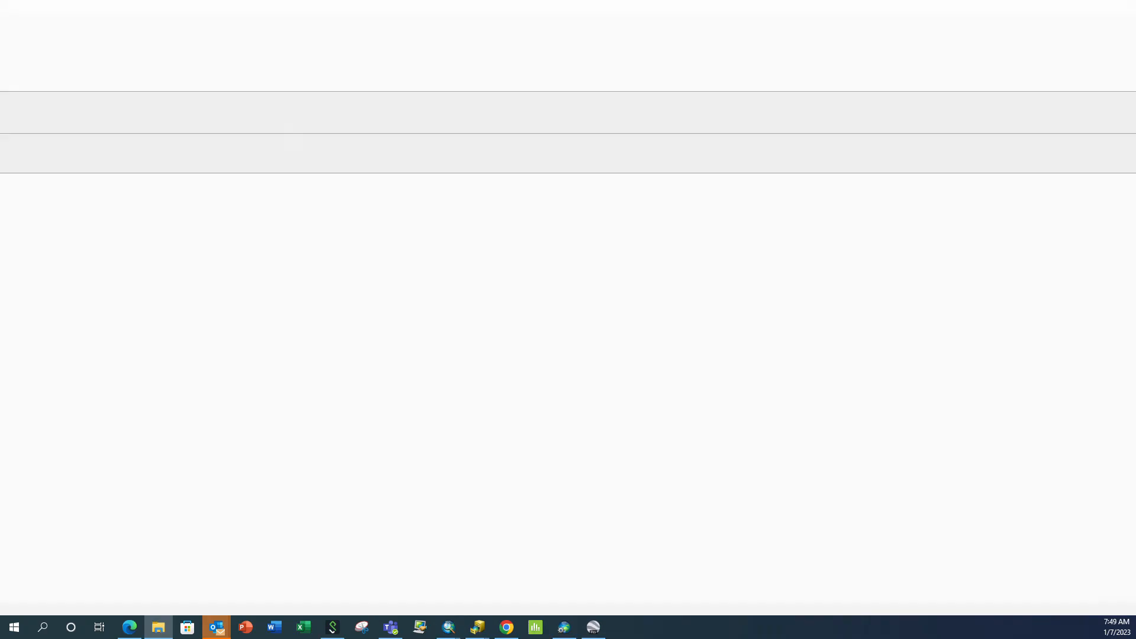
double_click(590, 205)
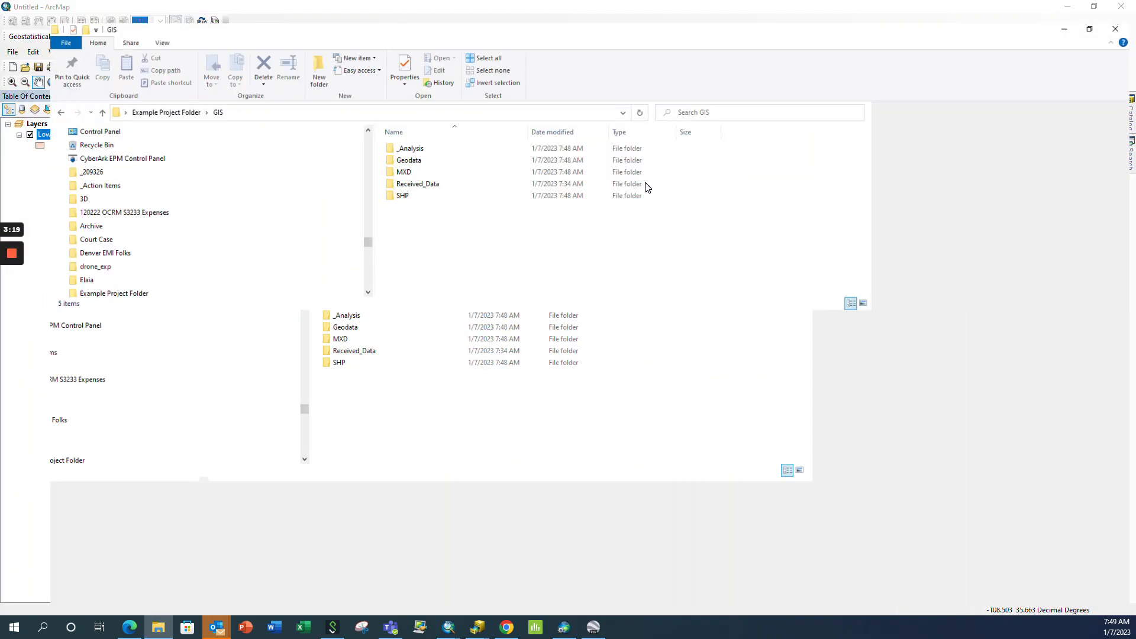
left_click(118, 96)
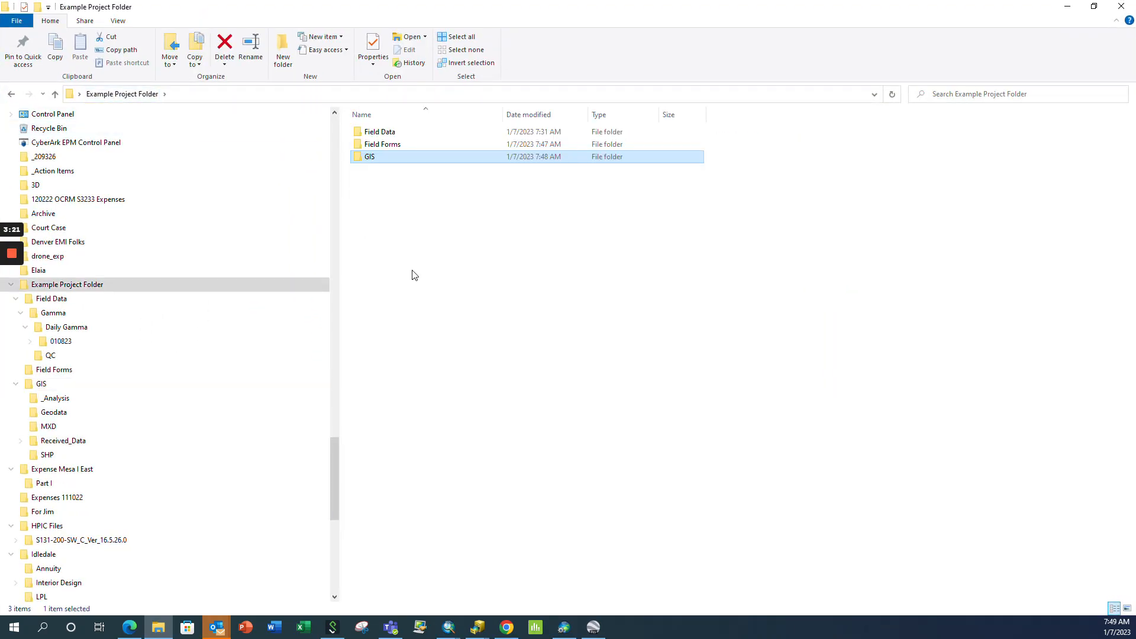
right_click(413, 271)
mouse_move(499, 416)
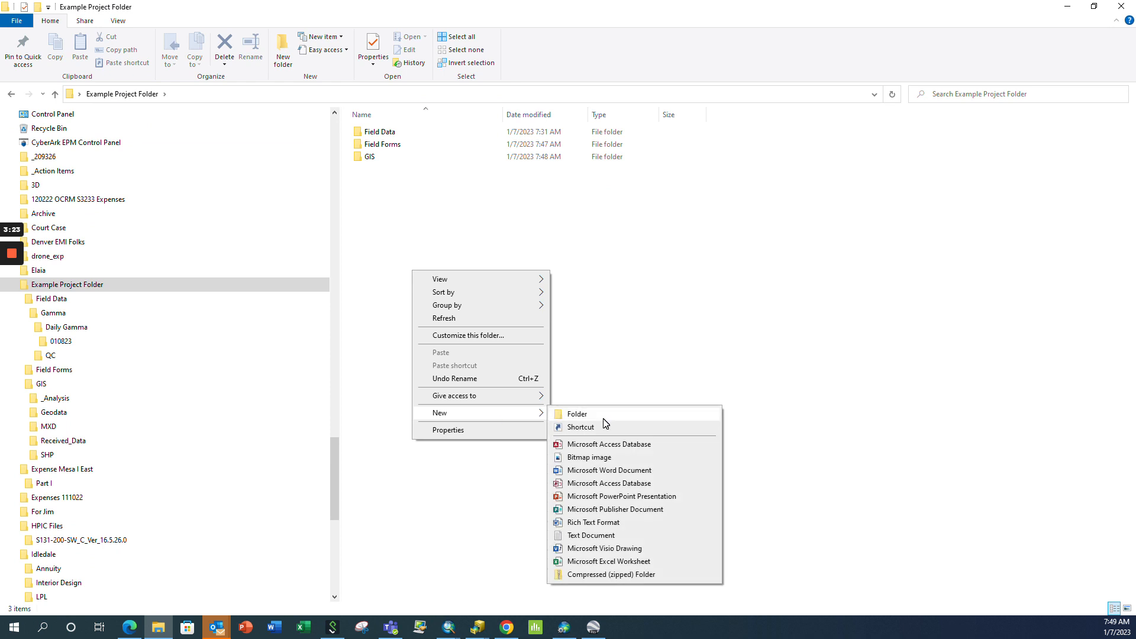
left_click(602, 418)
type("RAD")
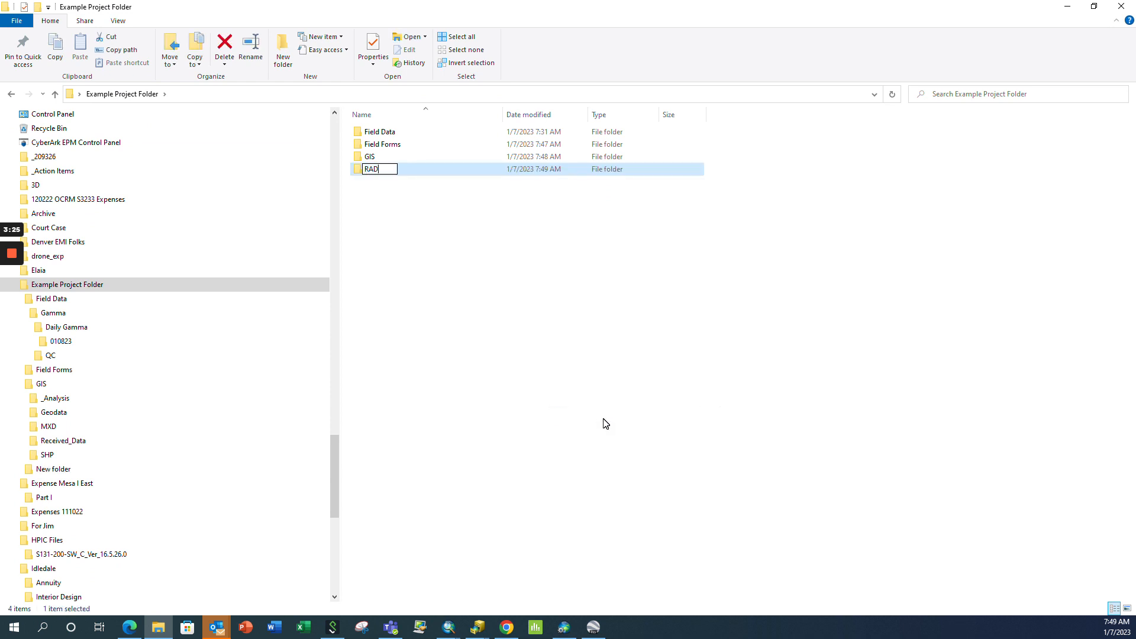
type("SCOUT")
left_click(398, 194)
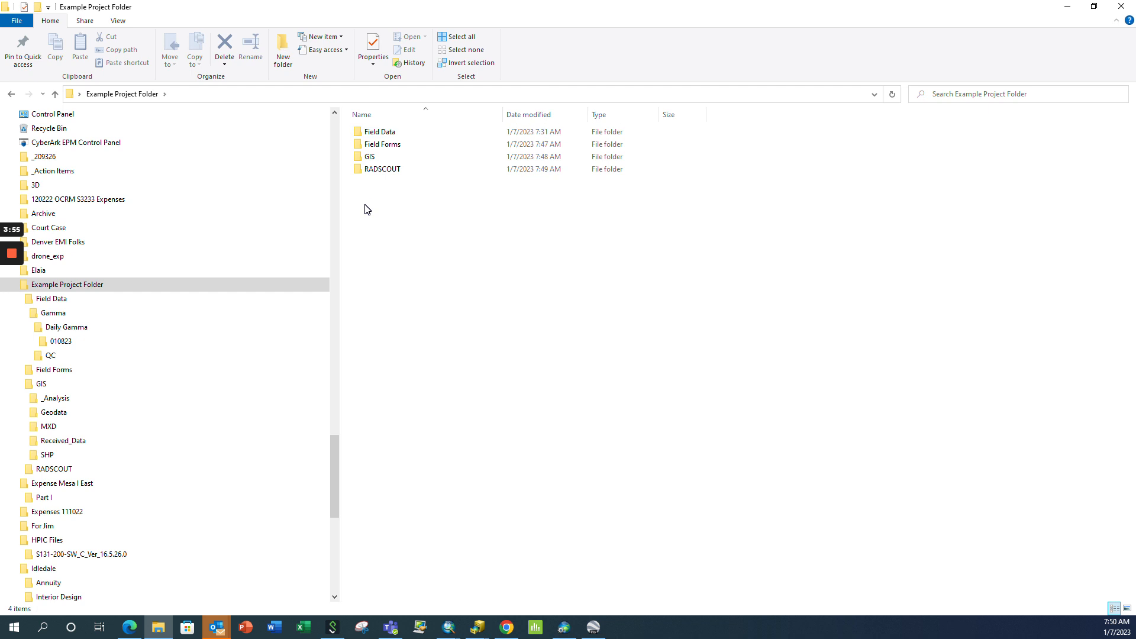
- Return to ArcMap and symbolize Lower_Pond_Area_NAD83 with no fill color and a purple outline of width 2
left_click_drag(471, 5, 0, 123)
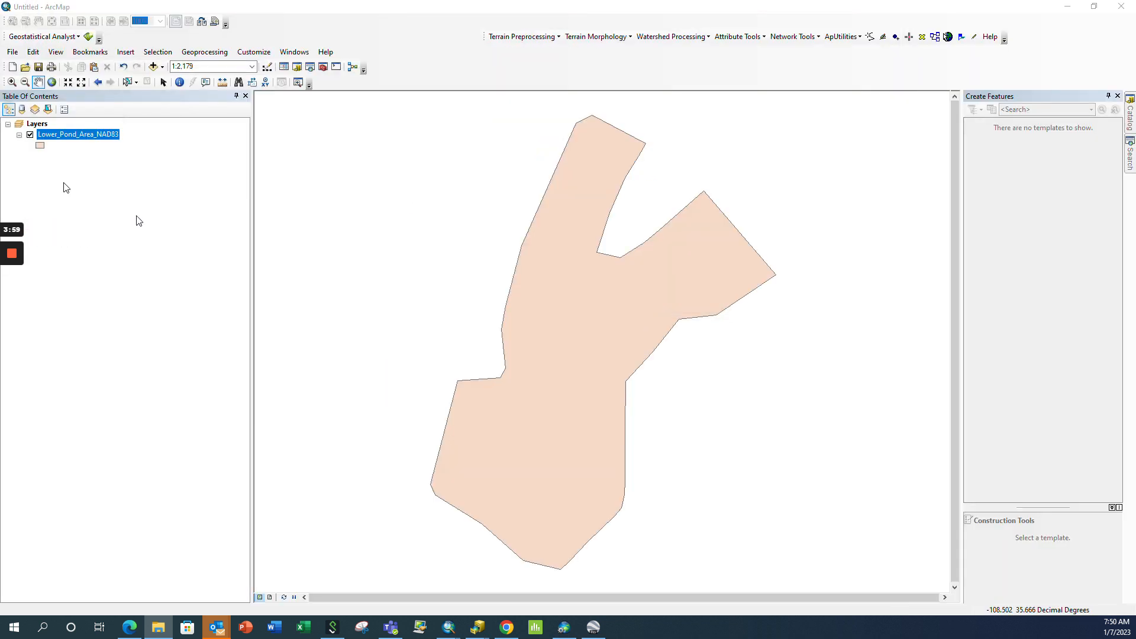
left_click(40, 146)
left_click(329, 135)
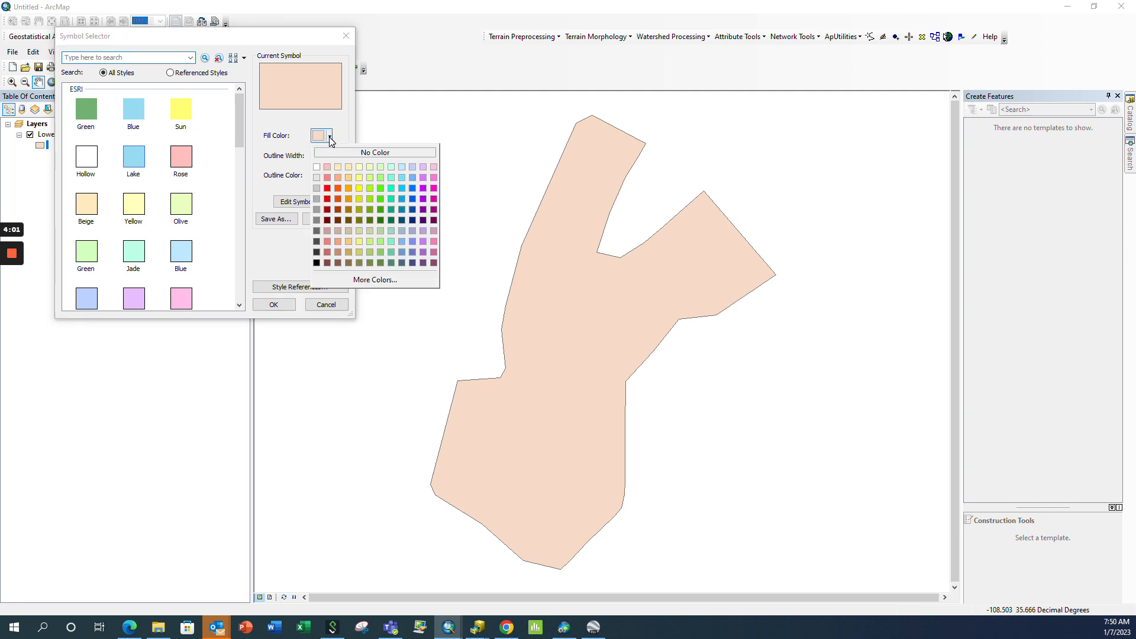
left_click(329, 156)
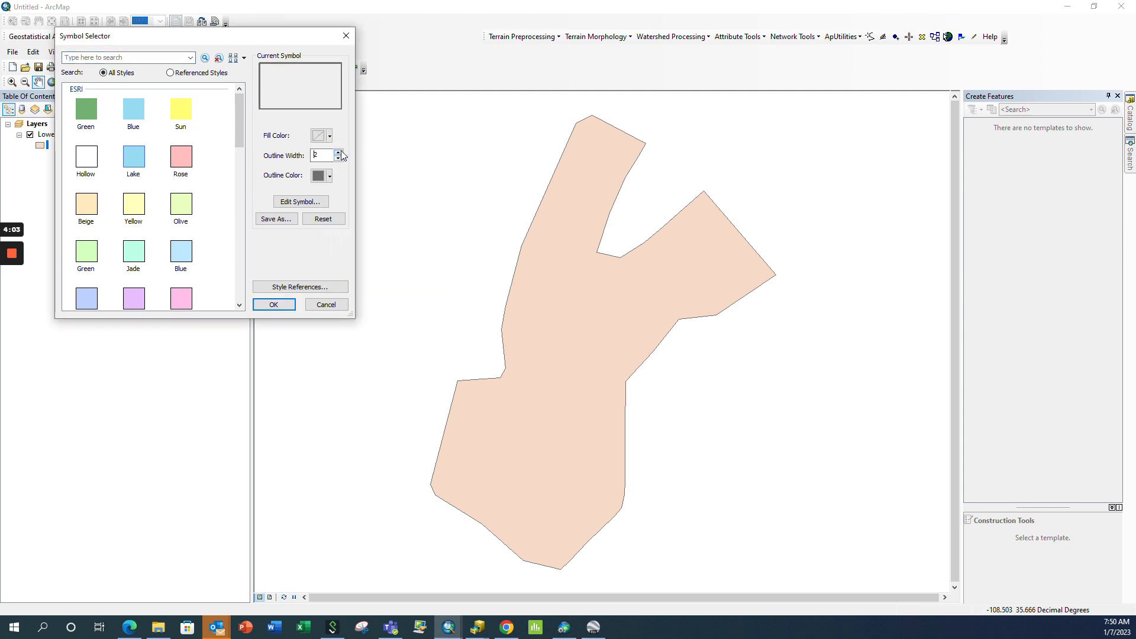
left_click(329, 176)
left_click(350, 226)
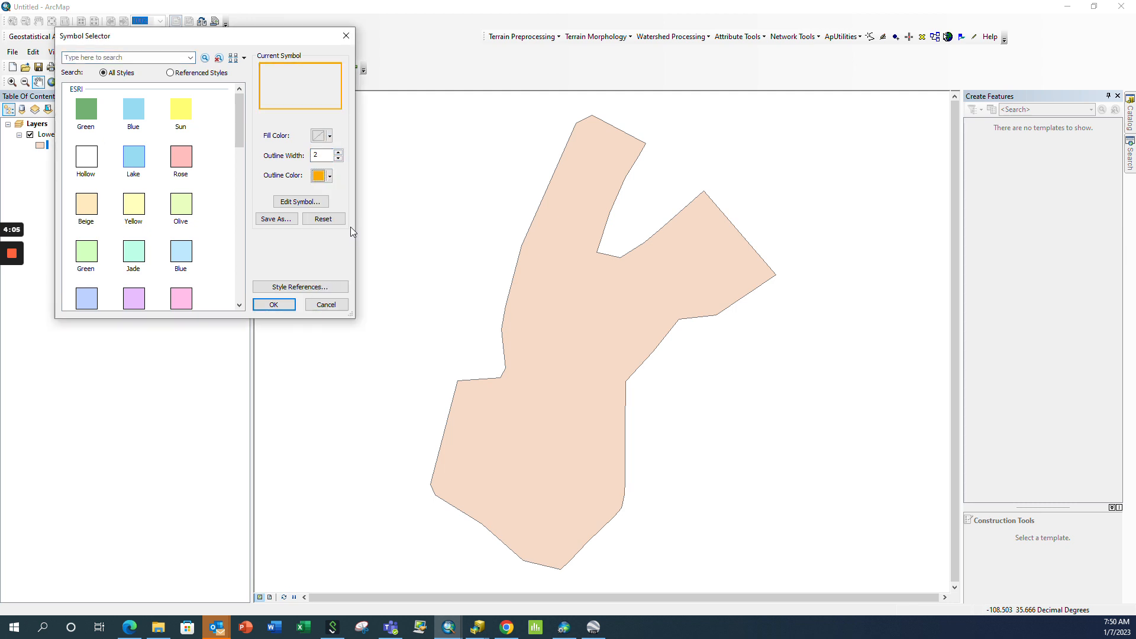
left_click(325, 176)
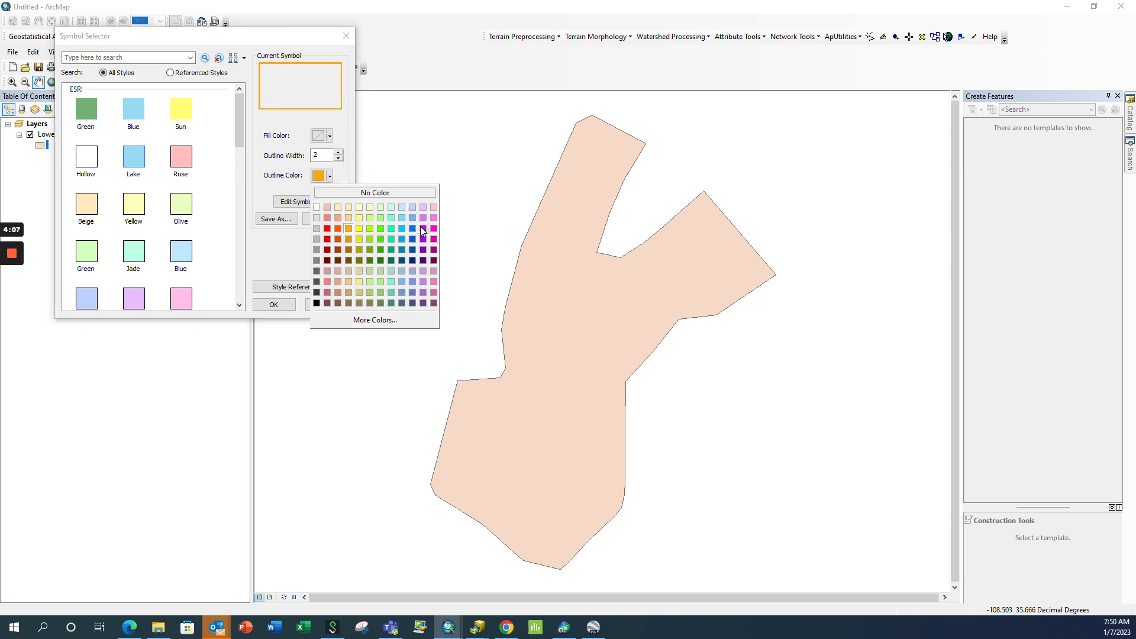
left_click(423, 228)
left_click(273, 304)
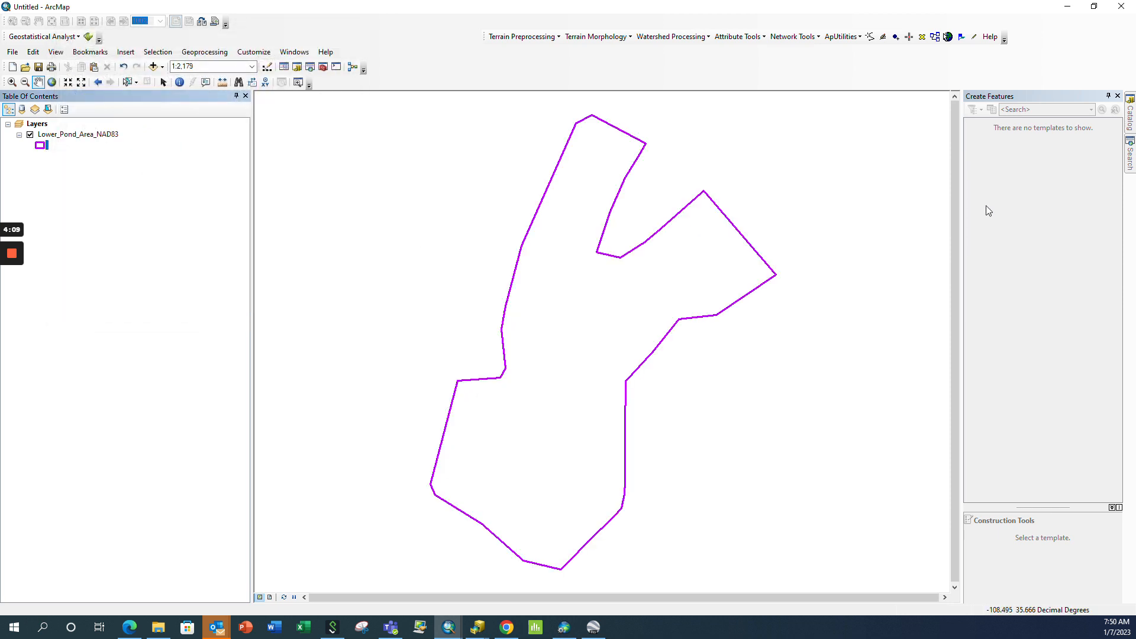
- Search the tools for fishnet and open the Create Fishnet (Data Management) tool
left_click(1129, 155)
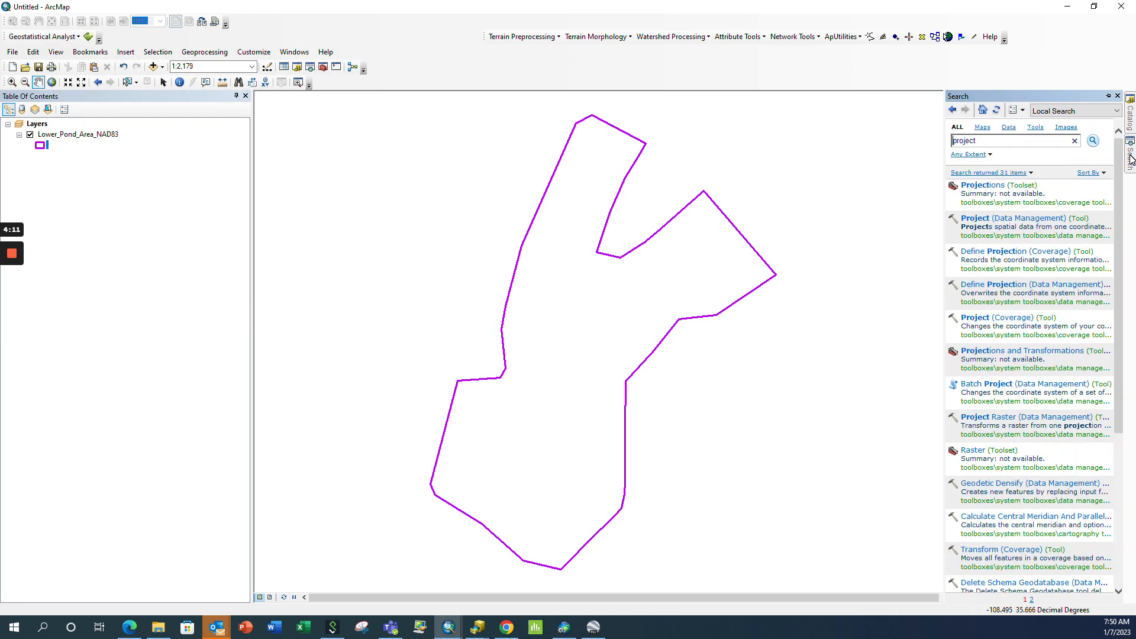
double_click(995, 142)
type("fishnet")
key("Return")
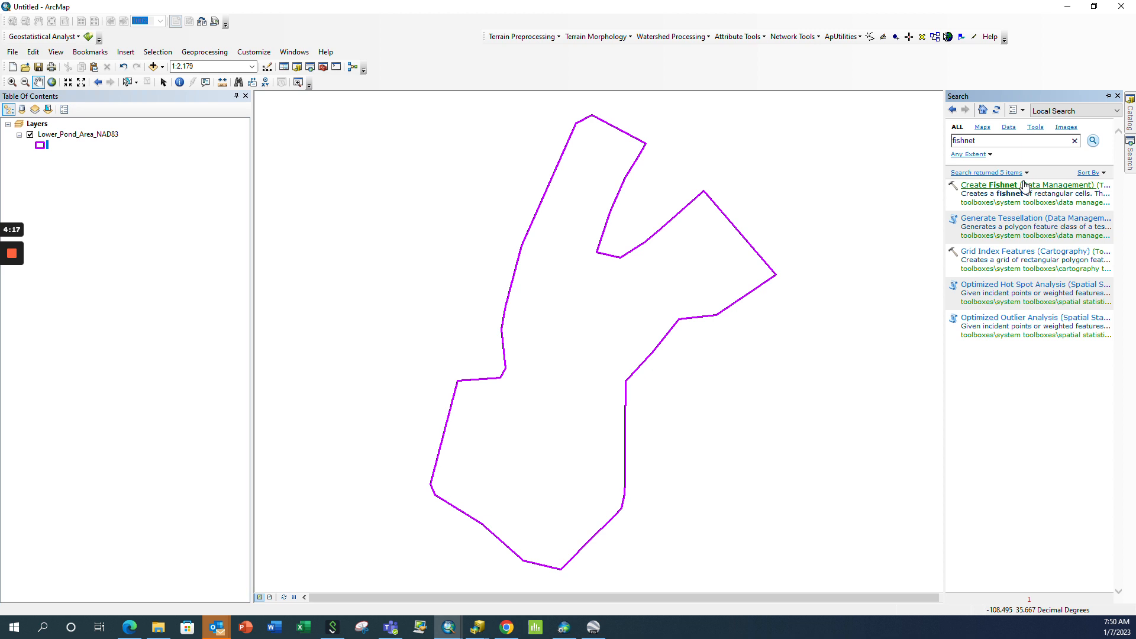
left_click(324, 70)
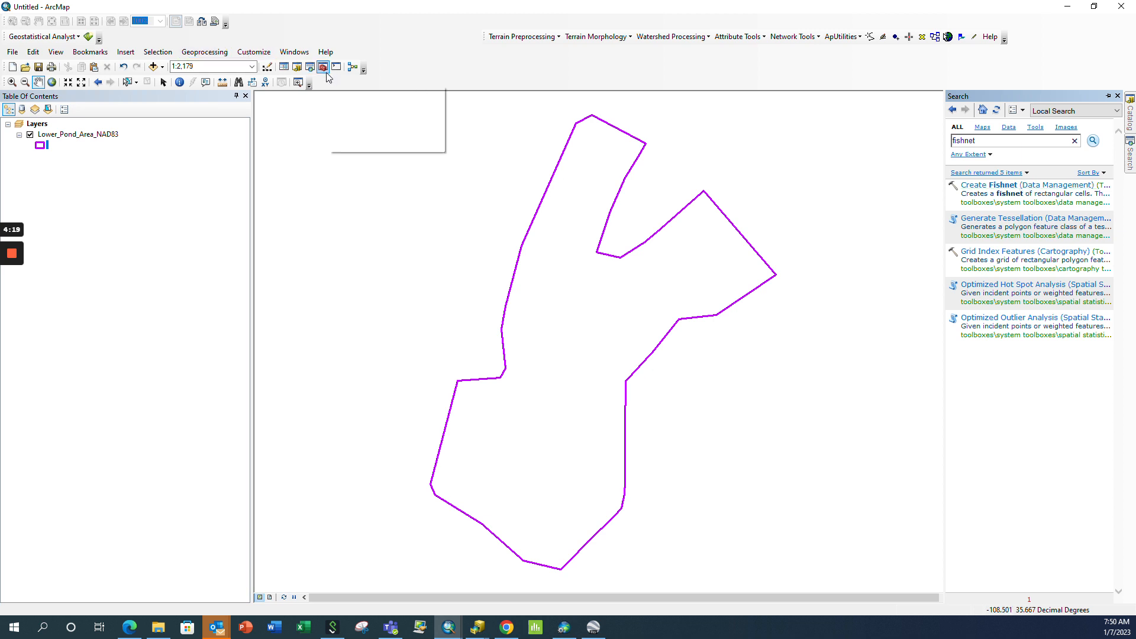
left_click(997, 185)
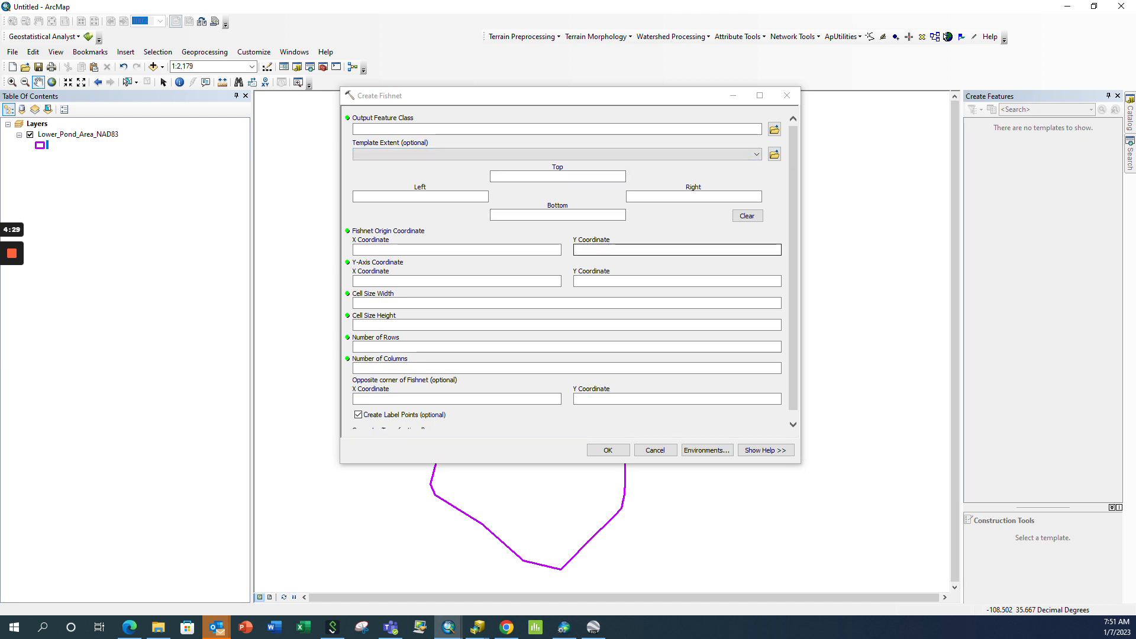
- Set the fishnet's geometry type to POLYLINE and turn off the creation of label points
left_click(794, 428)
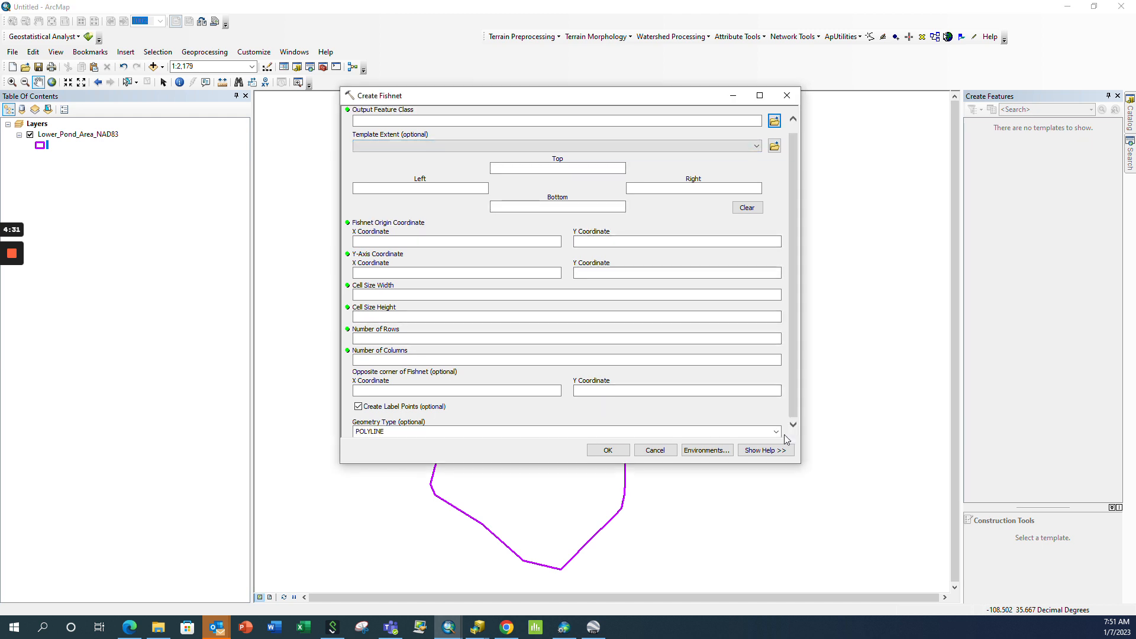
left_click(778, 434)
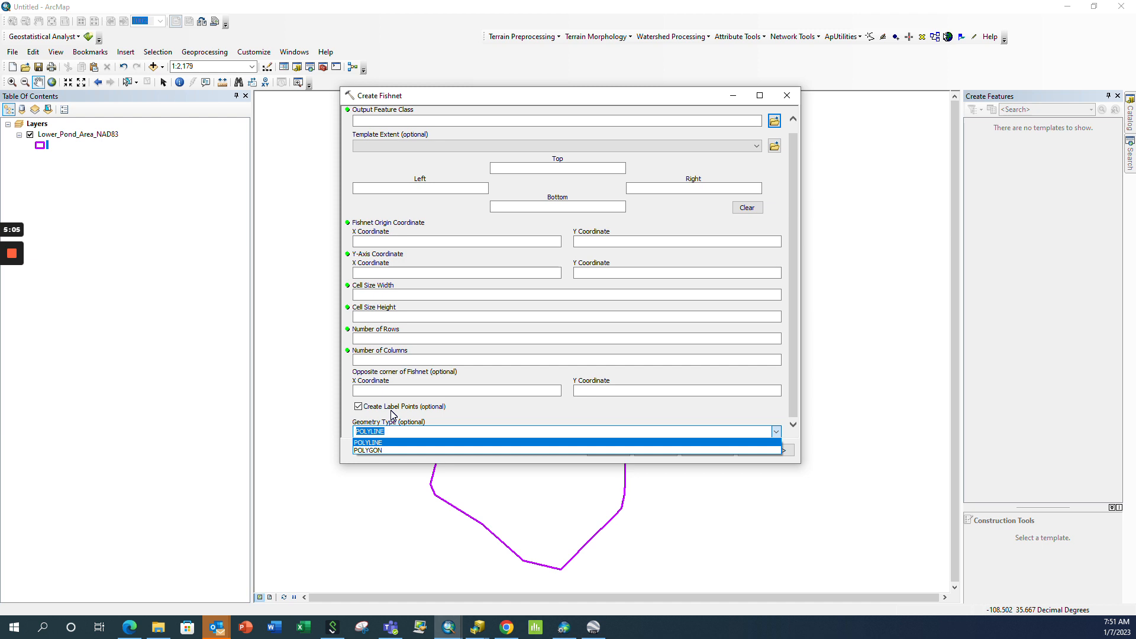
left_click(378, 443)
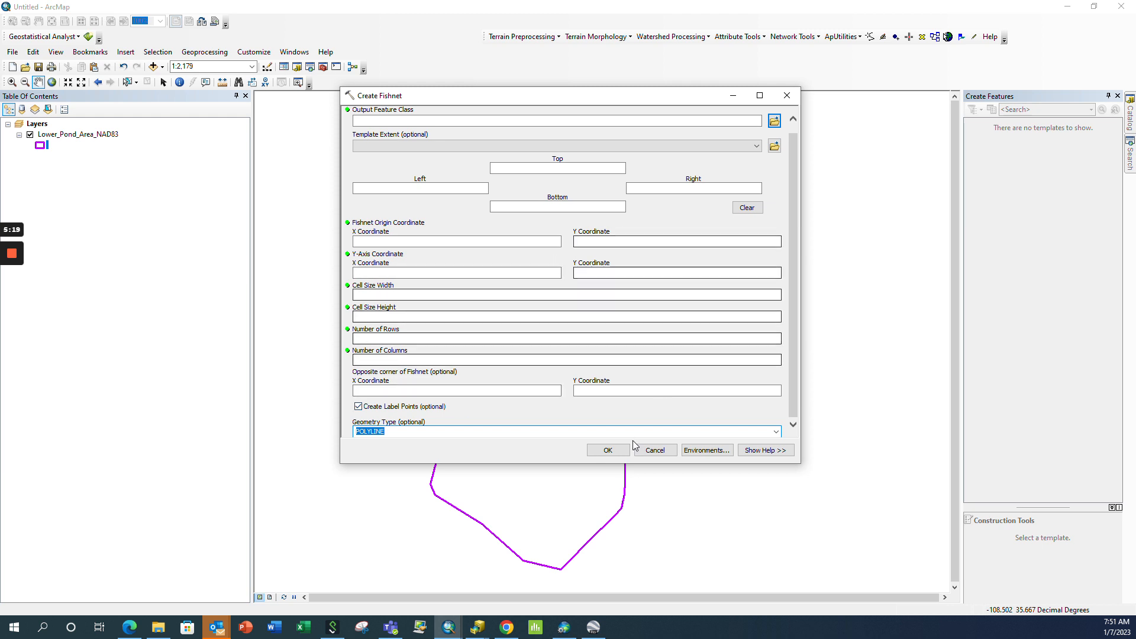
left_click(358, 407)
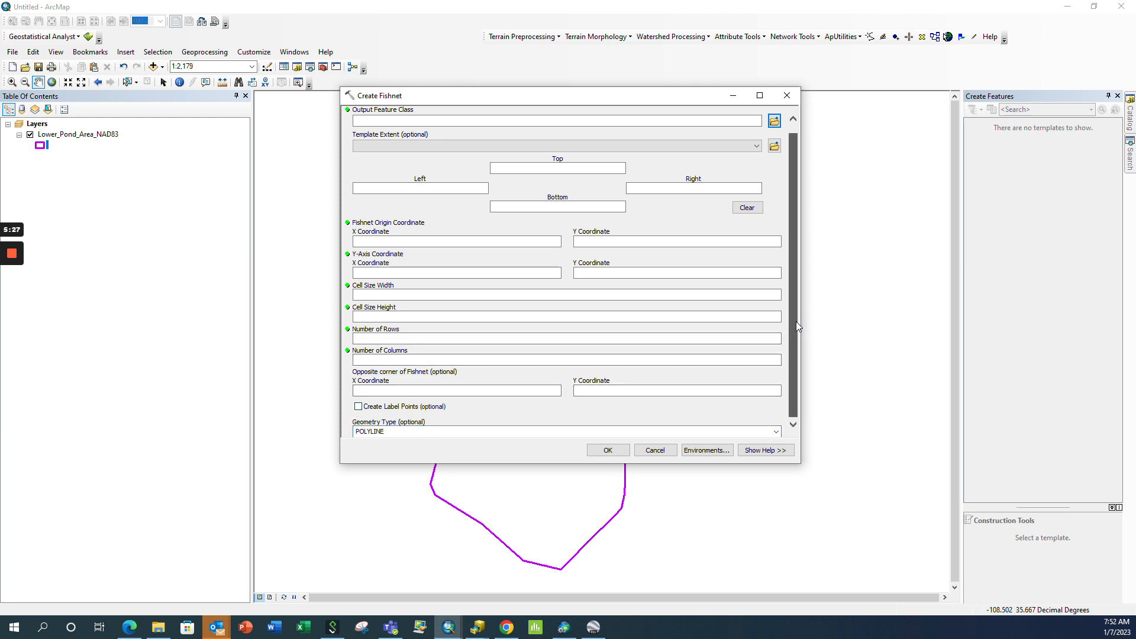
- For the fishnet's output feature class, browse to the _Analysis folder inside GIS and create a folder named Fishnet
scroll(797, 326, "up", 1)
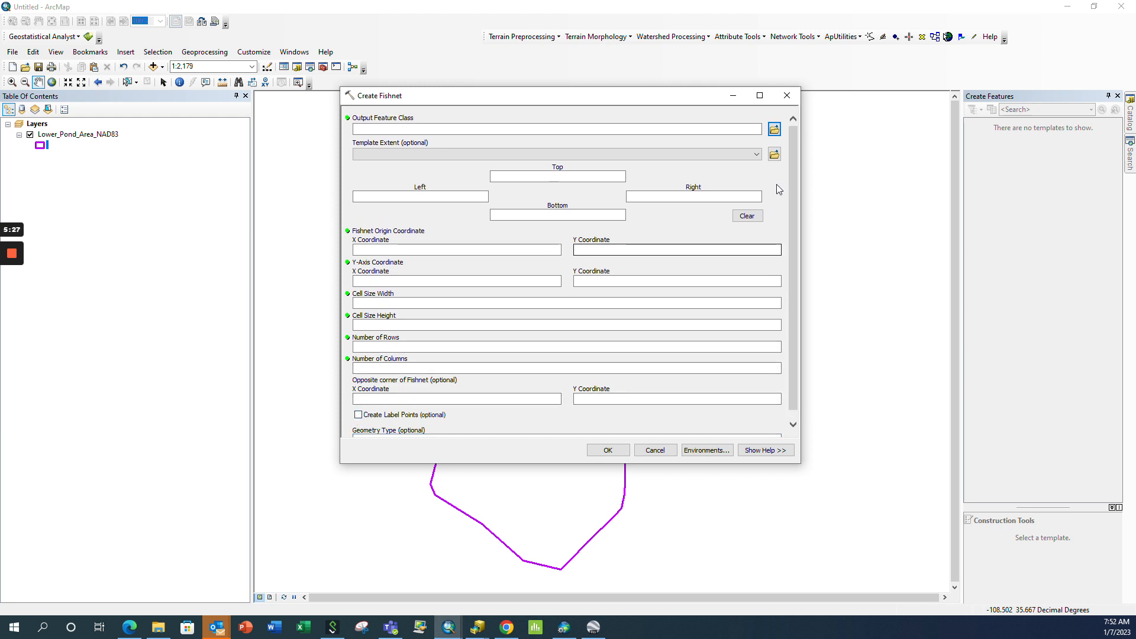
left_click(775, 130)
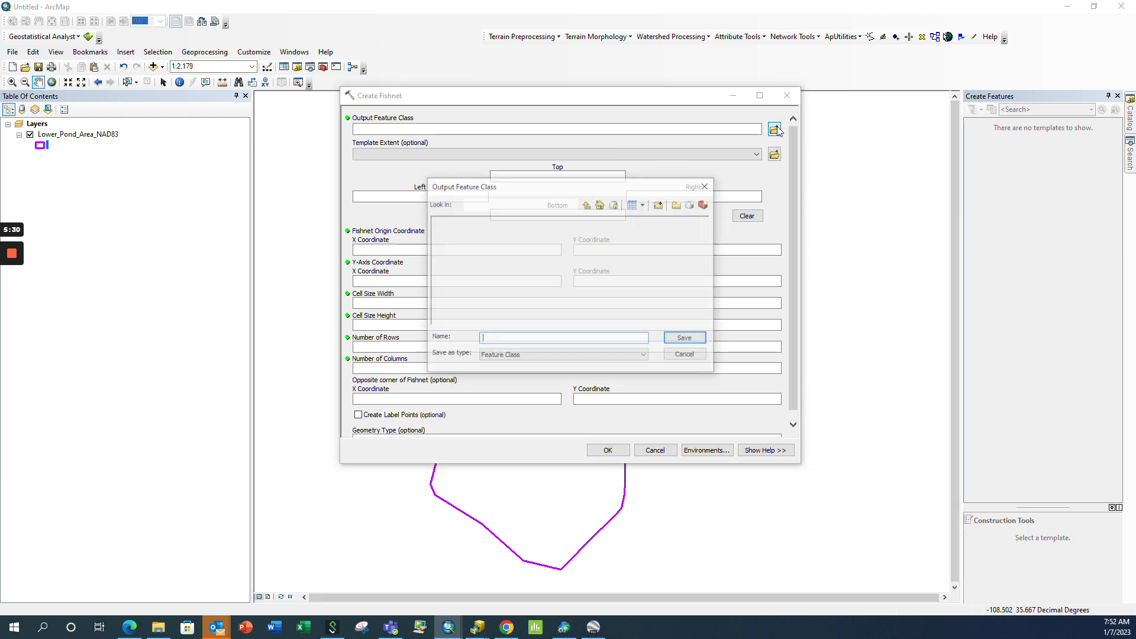
left_click(587, 204)
left_click(587, 204)
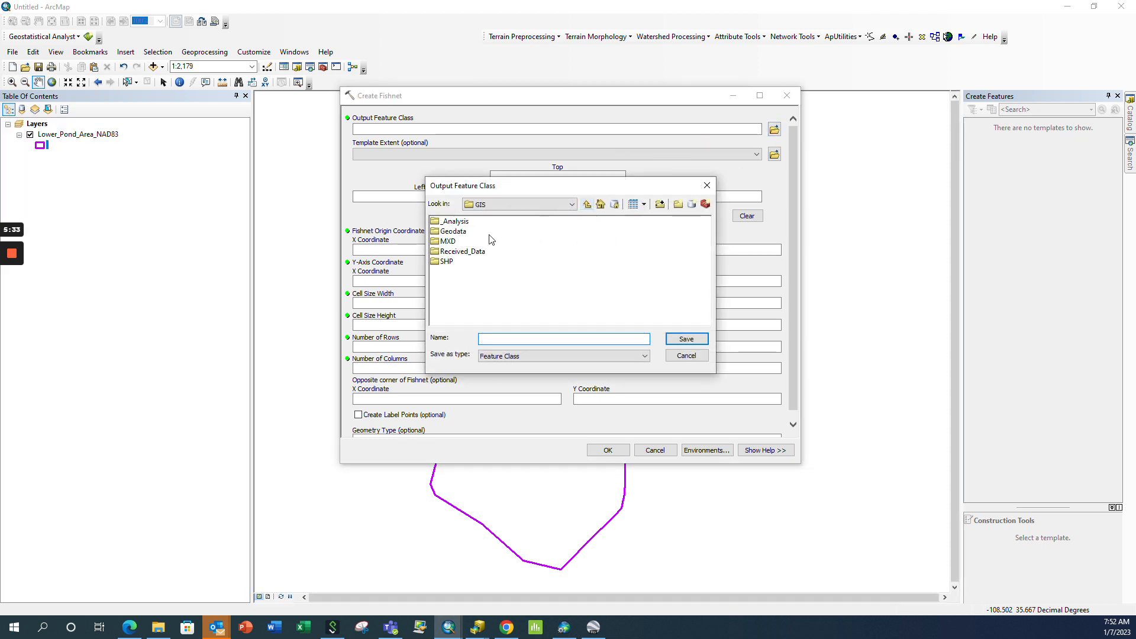
double_click(456, 221)
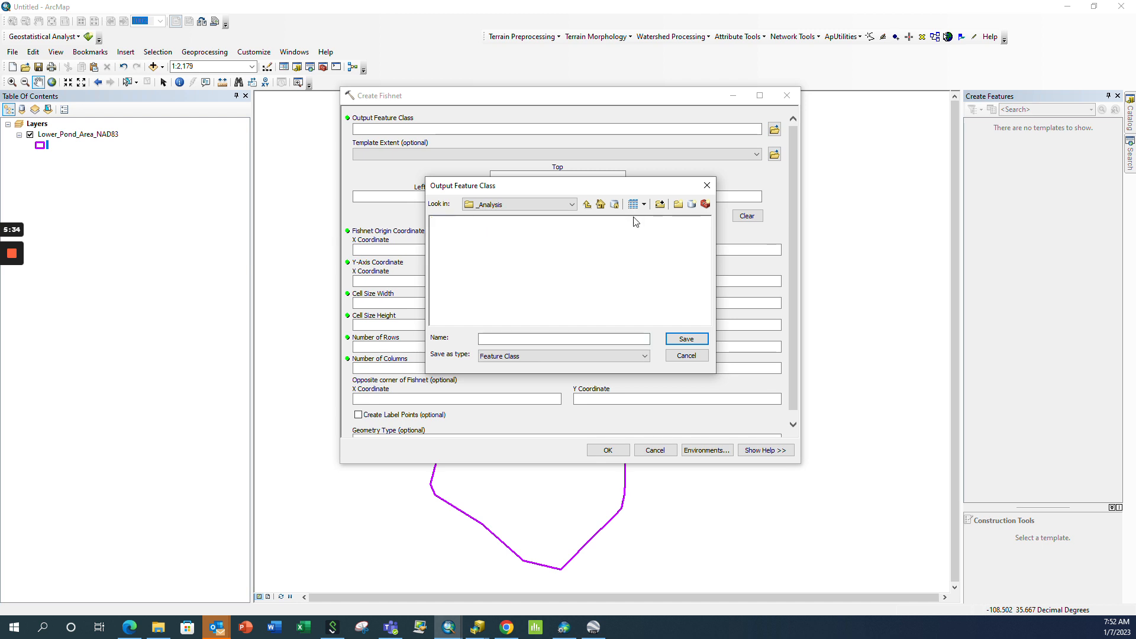
left_click(678, 204)
type("Fishnet")
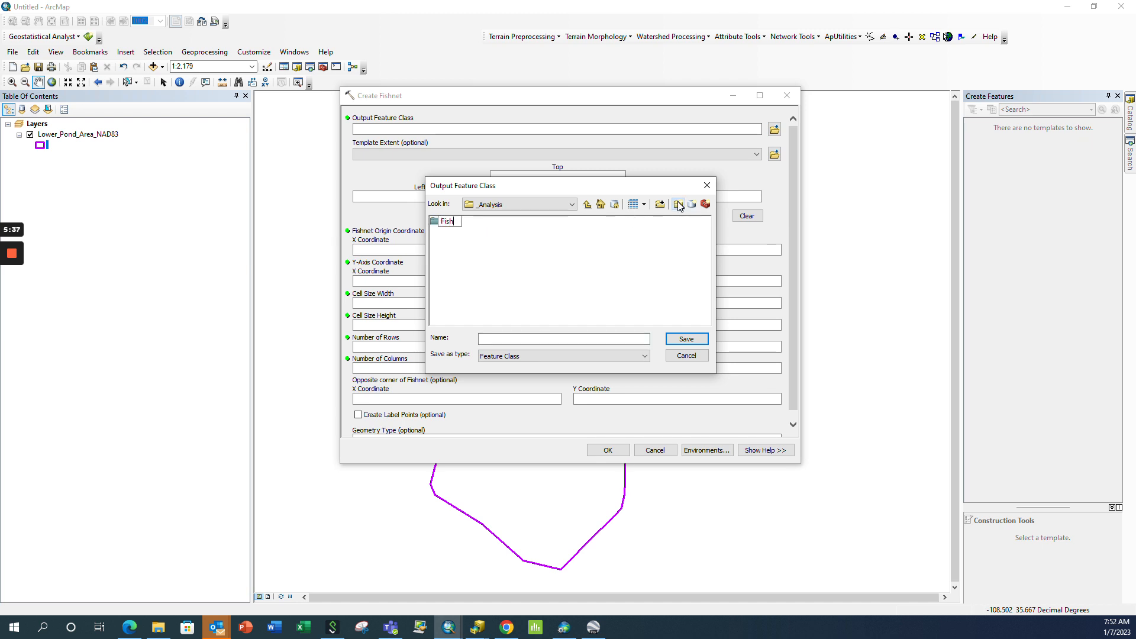
left_click(532, 275)
- Save the output in the Fishnet folder as Fishnet_Raw_WholeSite_NAD83 and set the template extent to match layer Lower_Pond_Area_NAD83
double_click(452, 221)
left_click(527, 338)
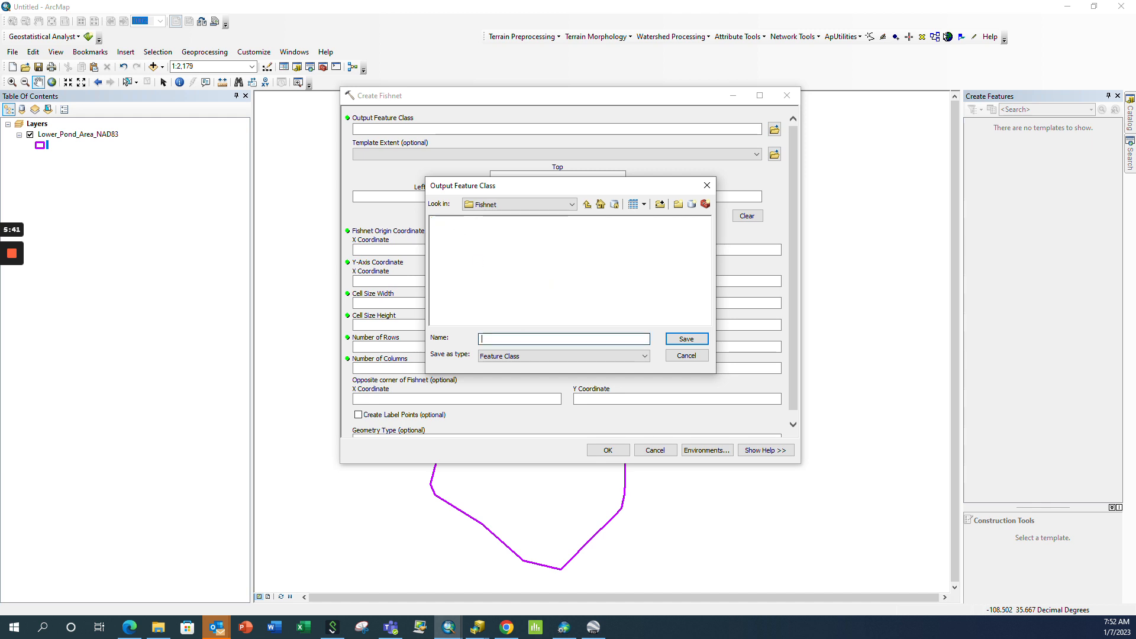
type("Fishnet")
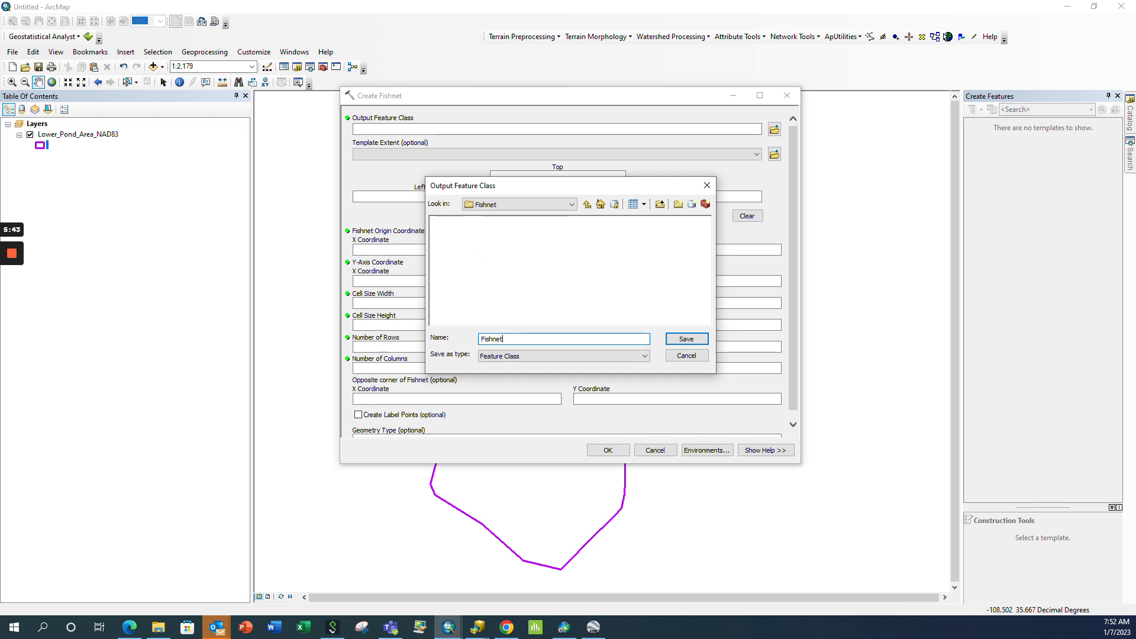
type("_Raw_WholeSite_NAD83")
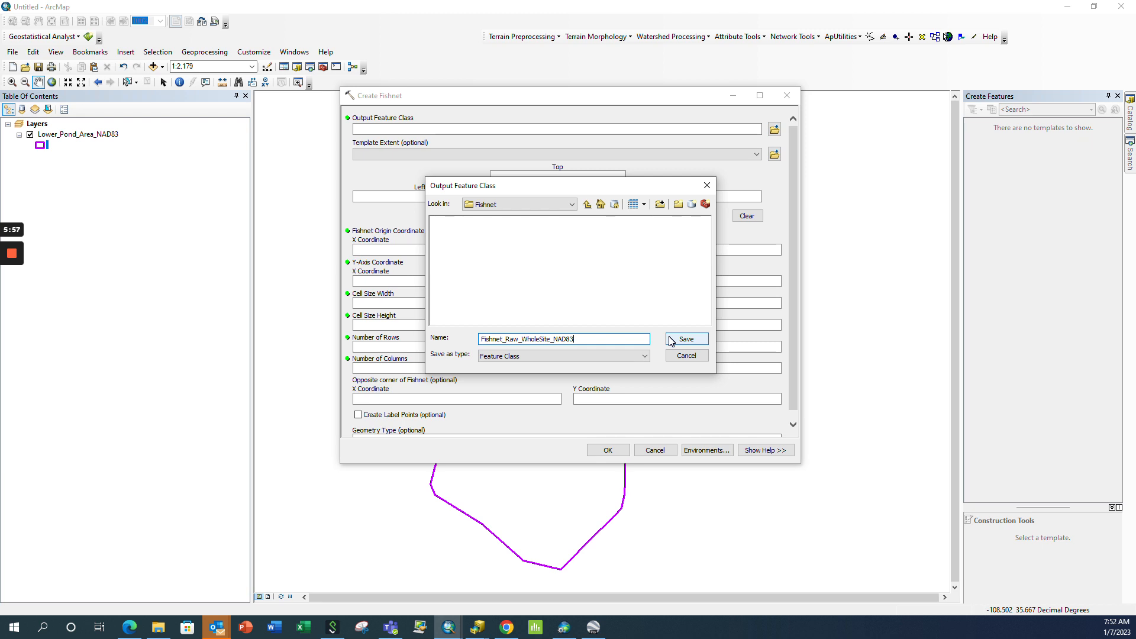
left_click(671, 342)
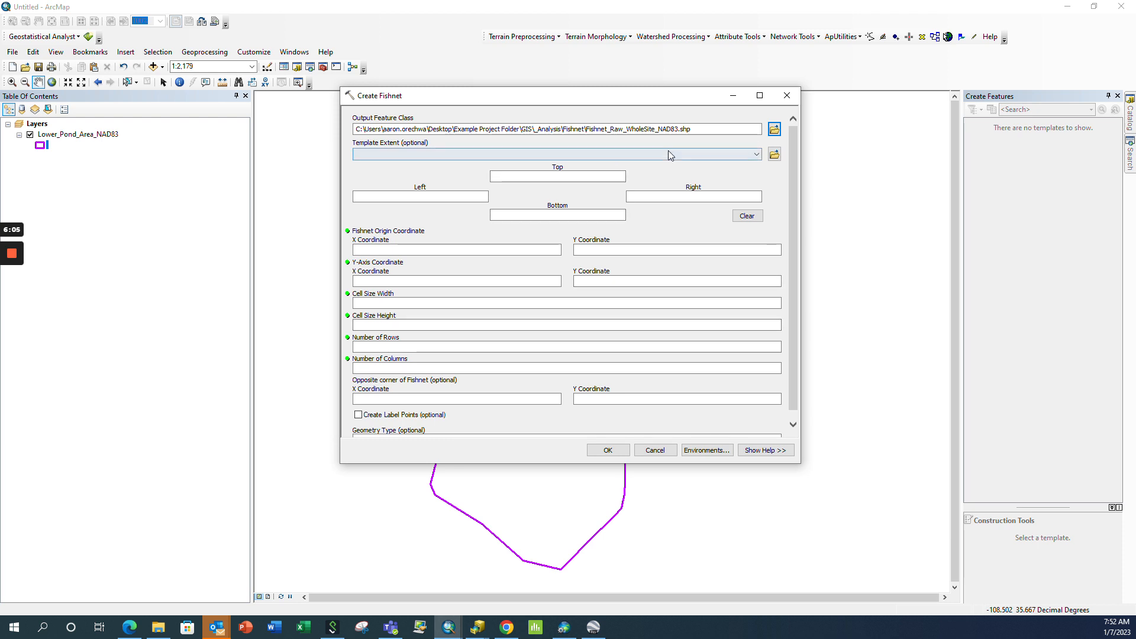
left_click(655, 160)
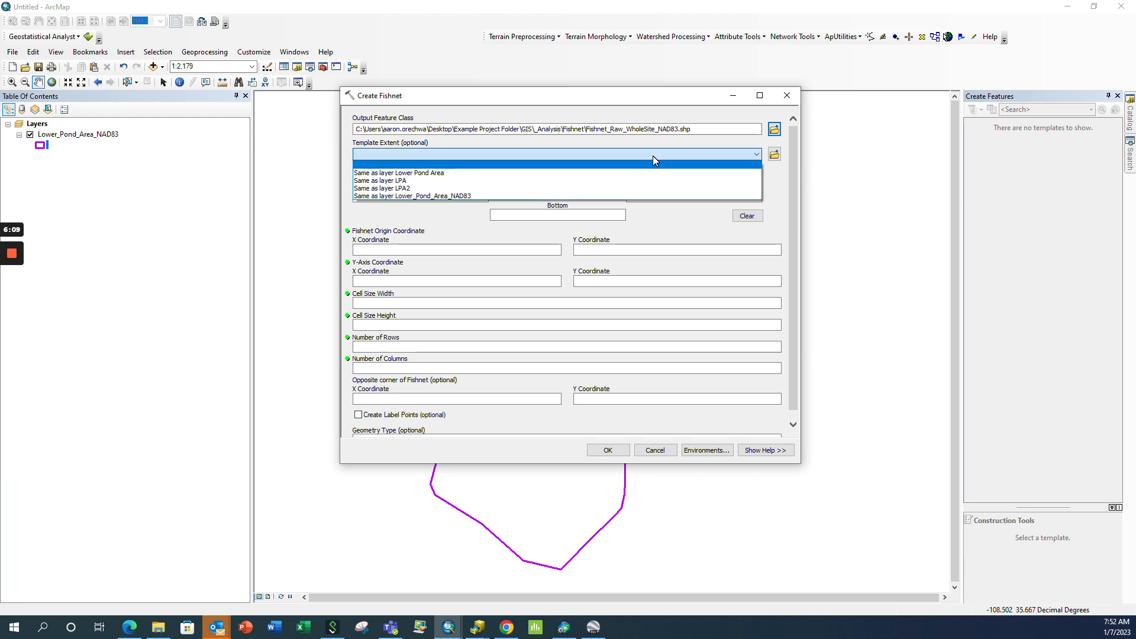
left_click(658, 195)
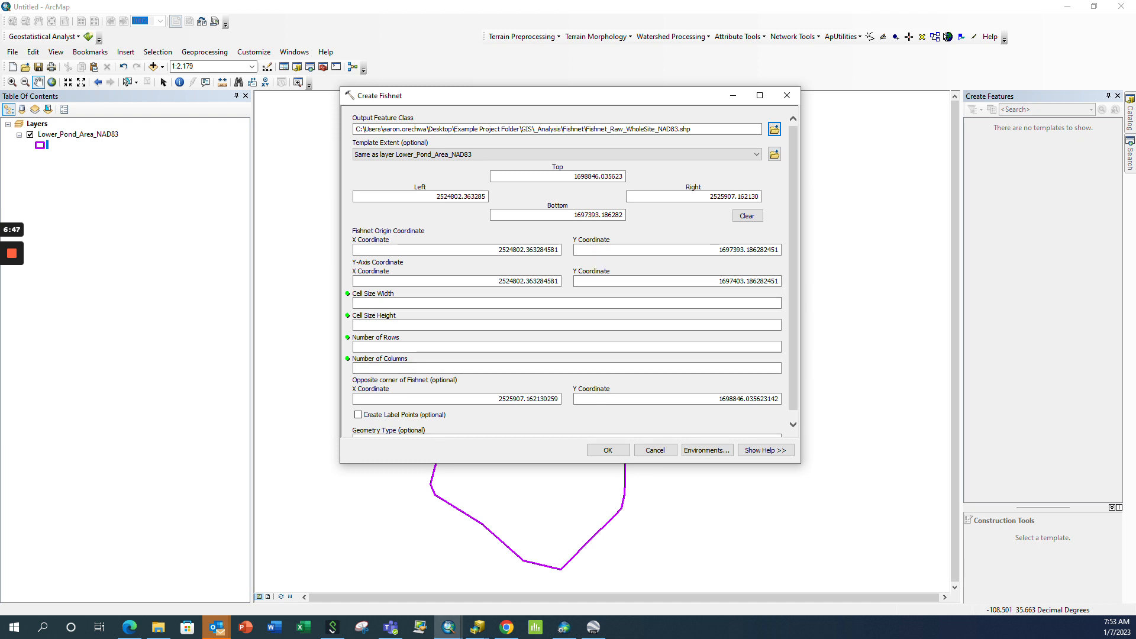
- Switch to Excel, open a blank workbook and enter 3.28 in cell J6
left_click(303, 626)
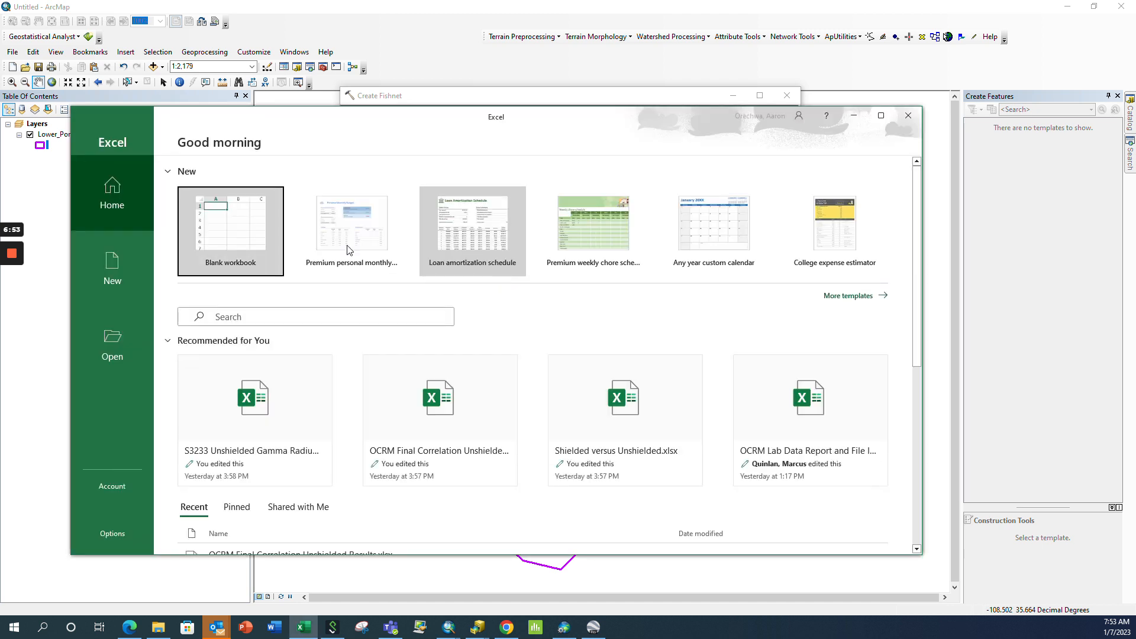
left_click(272, 247)
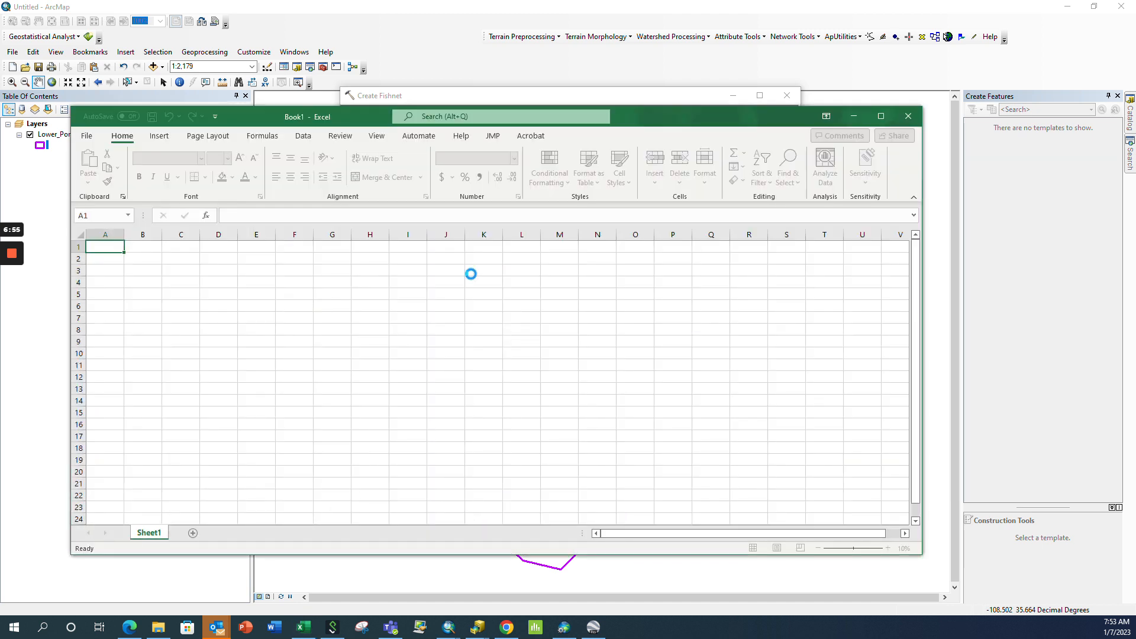
left_click(459, 303)
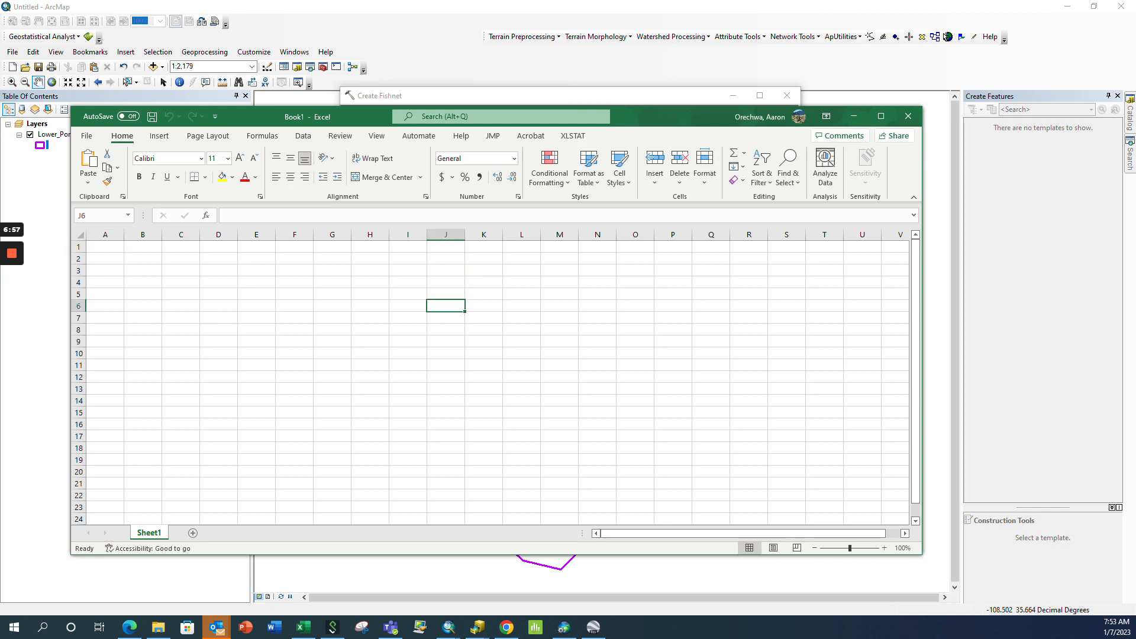
type("3.28")
key("Return")
key("Up")
key("Up")
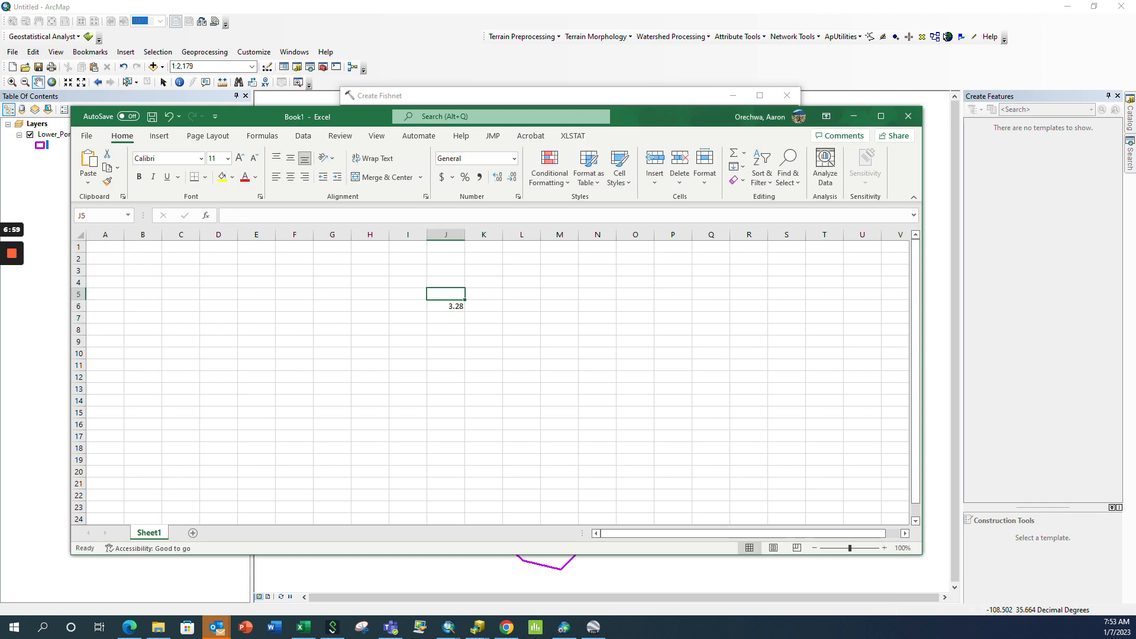
- Calculate twice the 3.28 value in cell L6 with the formula =J6*2
key("Down")
key("Right")
key("Right")
type("=")
left_click(442, 308)
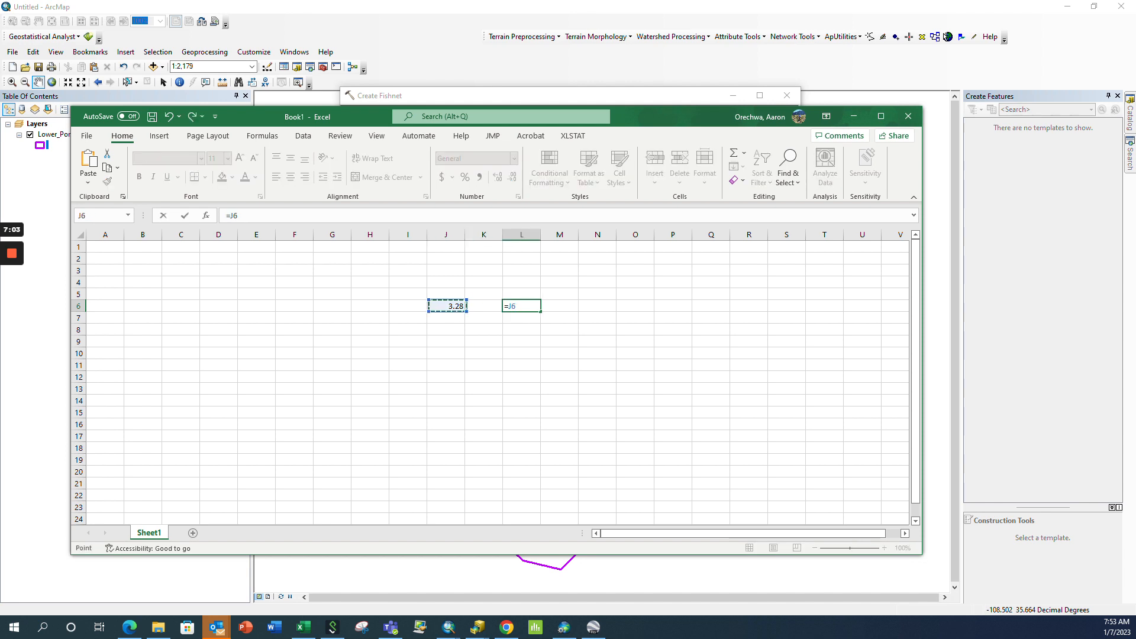
type("*2")
key("Return")
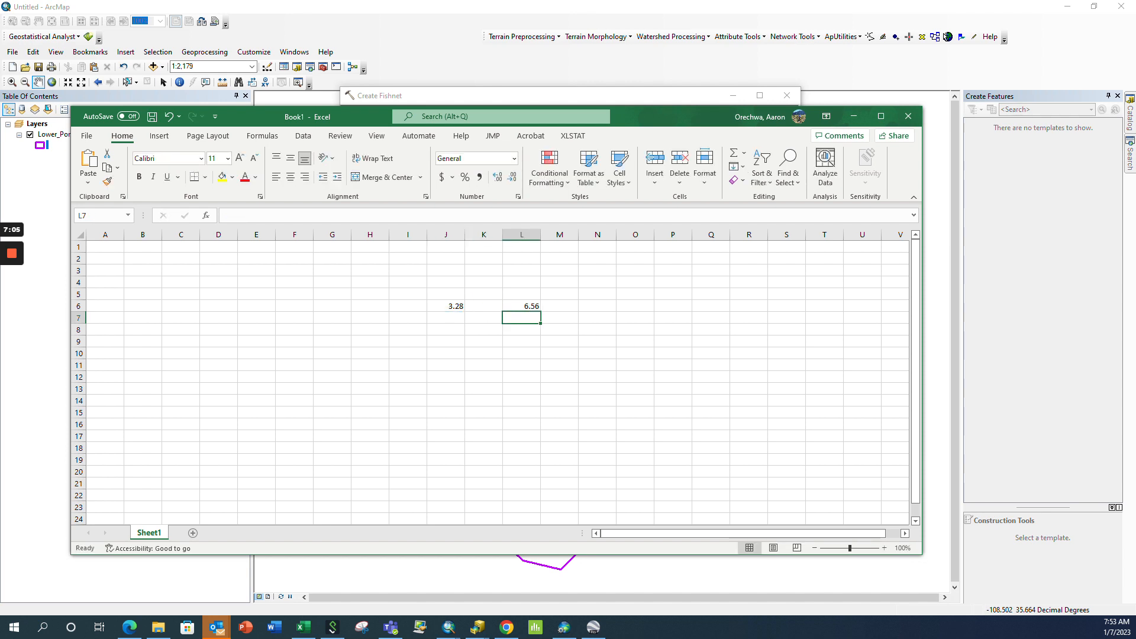
- Return to ArcMap, set the fishnet's cell size width and height to 6.56, and run the Create Fishnet tool
left_click(854, 116)
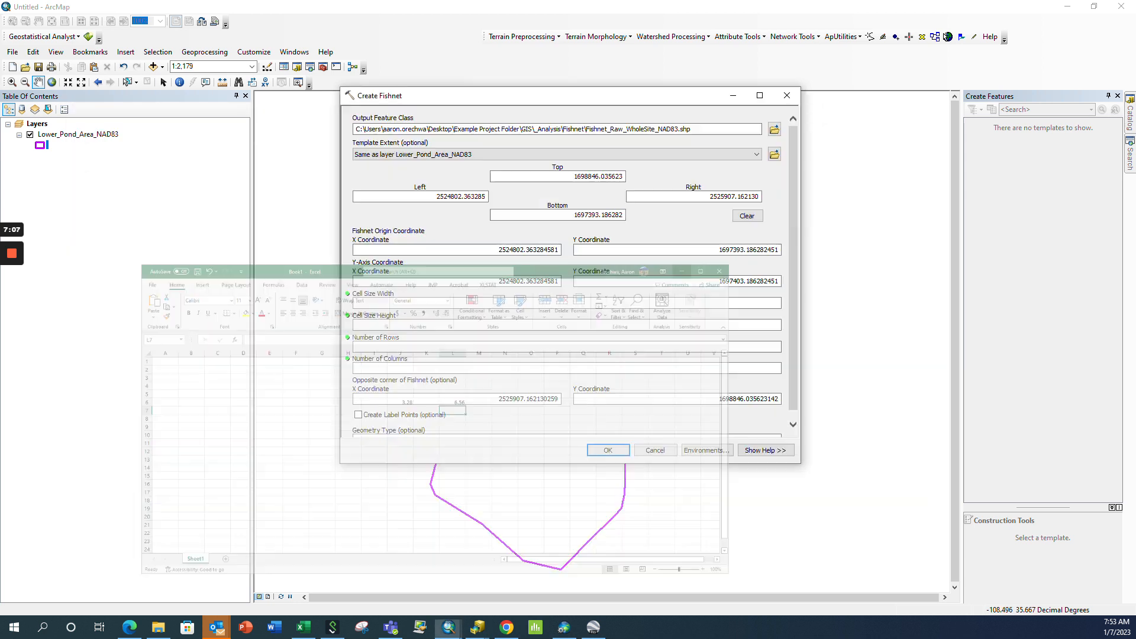
left_click(778, 302)
type("6.56")
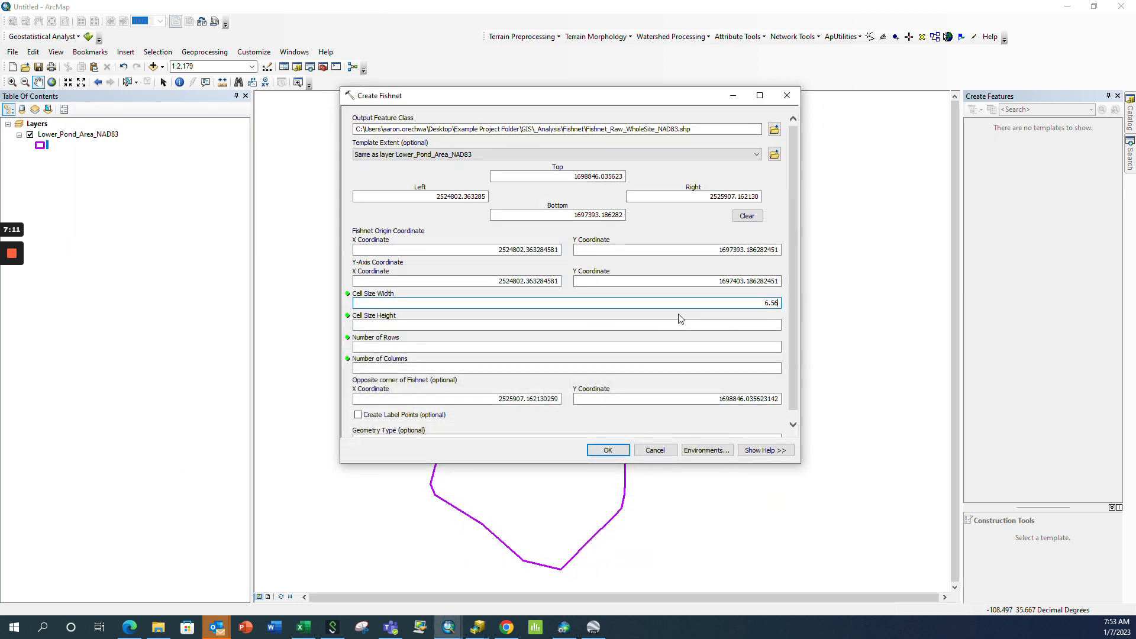
key("Tab")
type("6.56")
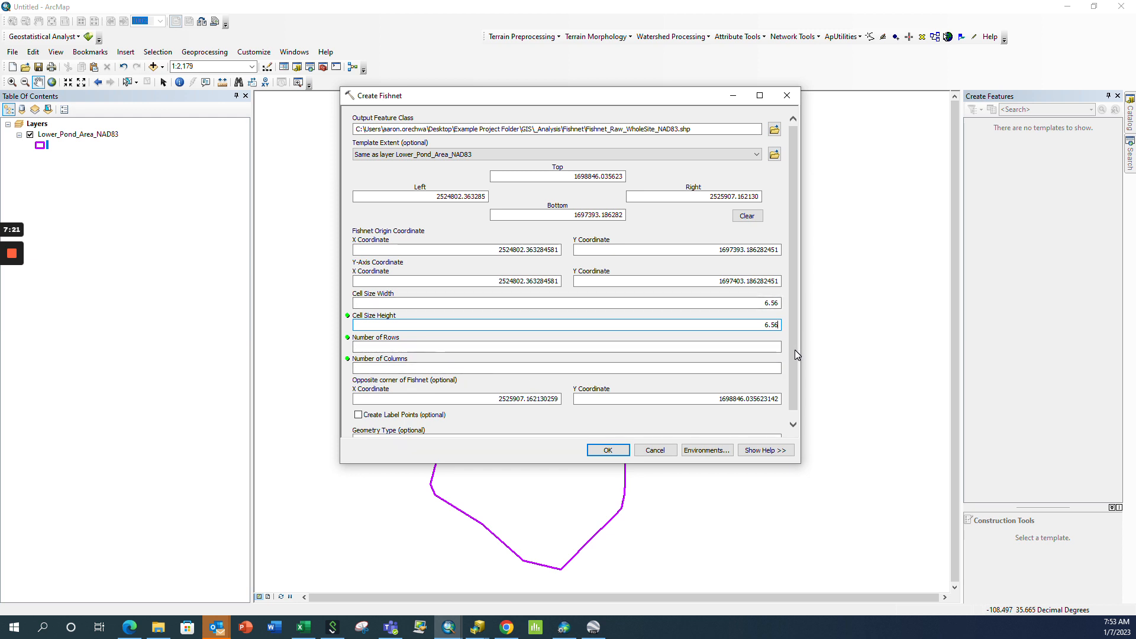
left_click_drag(794, 350, 793, 392)
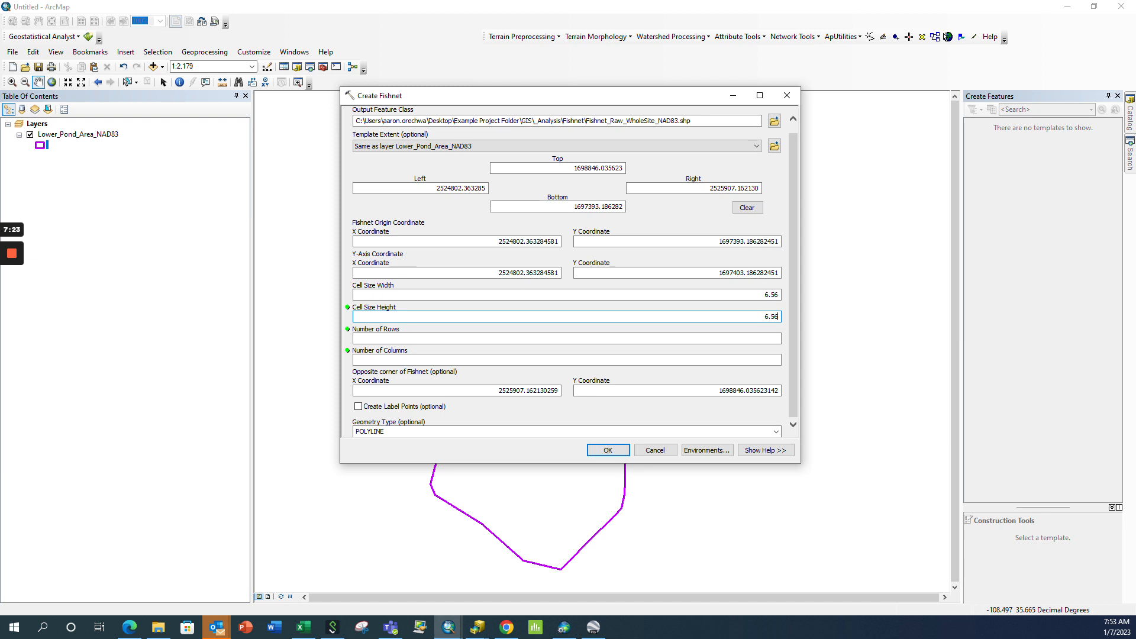
left_click(600, 451)
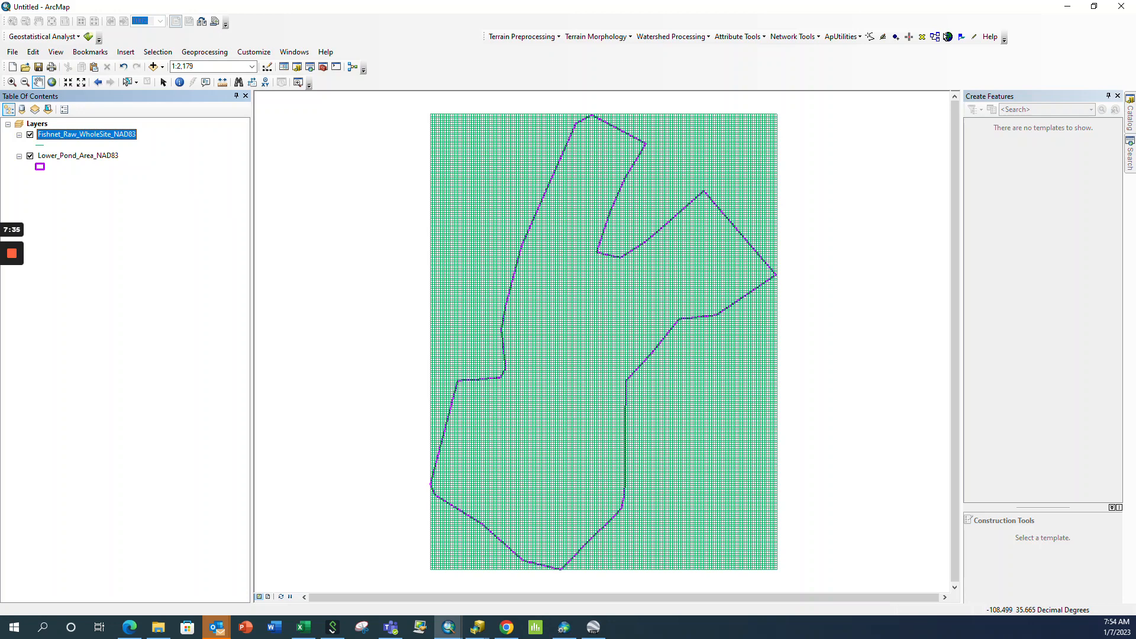
- Measure the width of one fishnet cell in meters, and return the map to the full extent of Lower_Pond_Area_NAD83
scroll(601, 333, "up", 10)
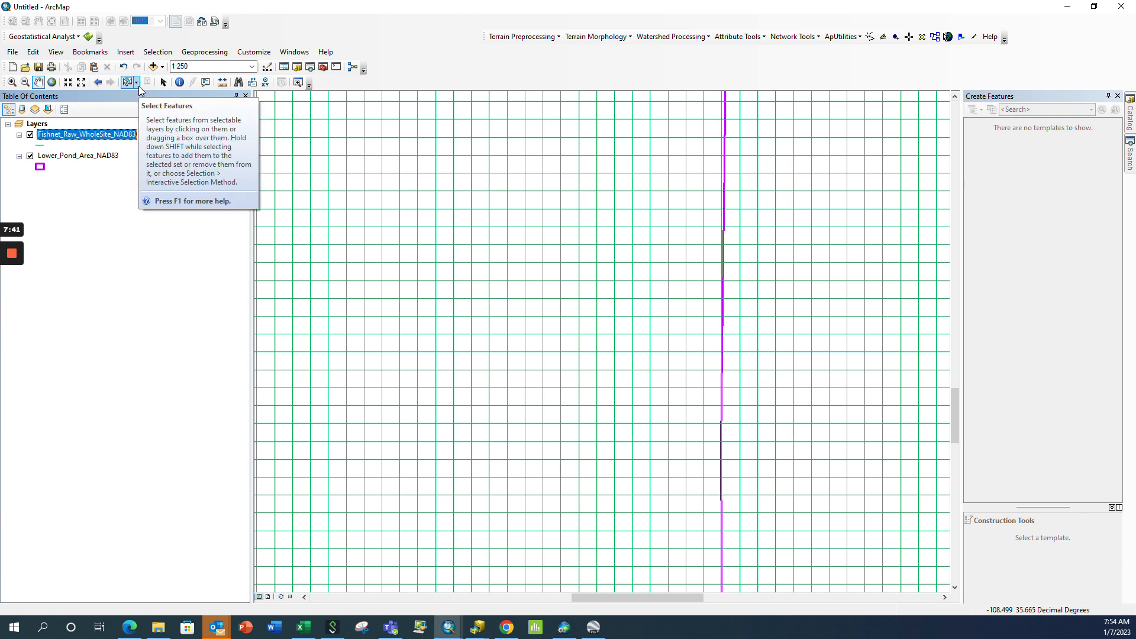
left_click(223, 82)
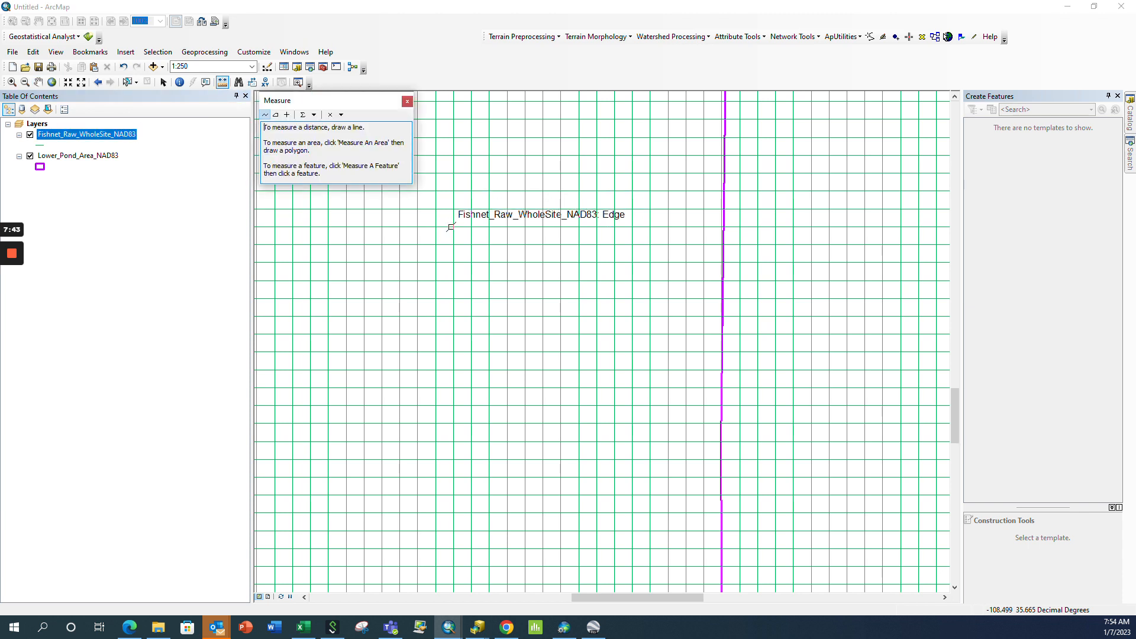
left_click(341, 114)
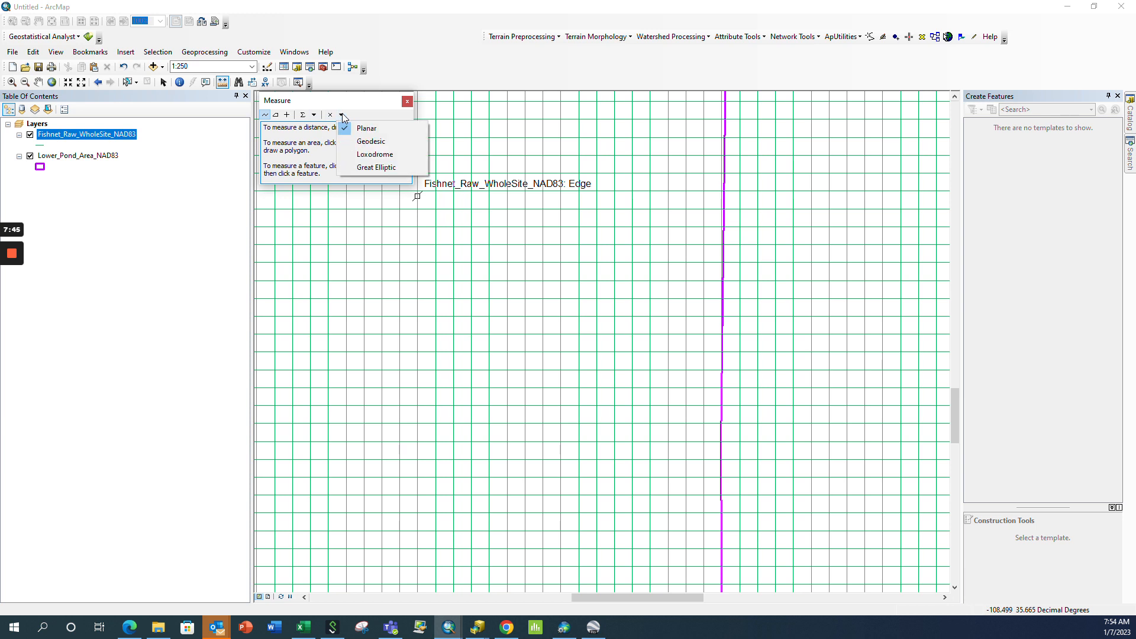
left_click(314, 115)
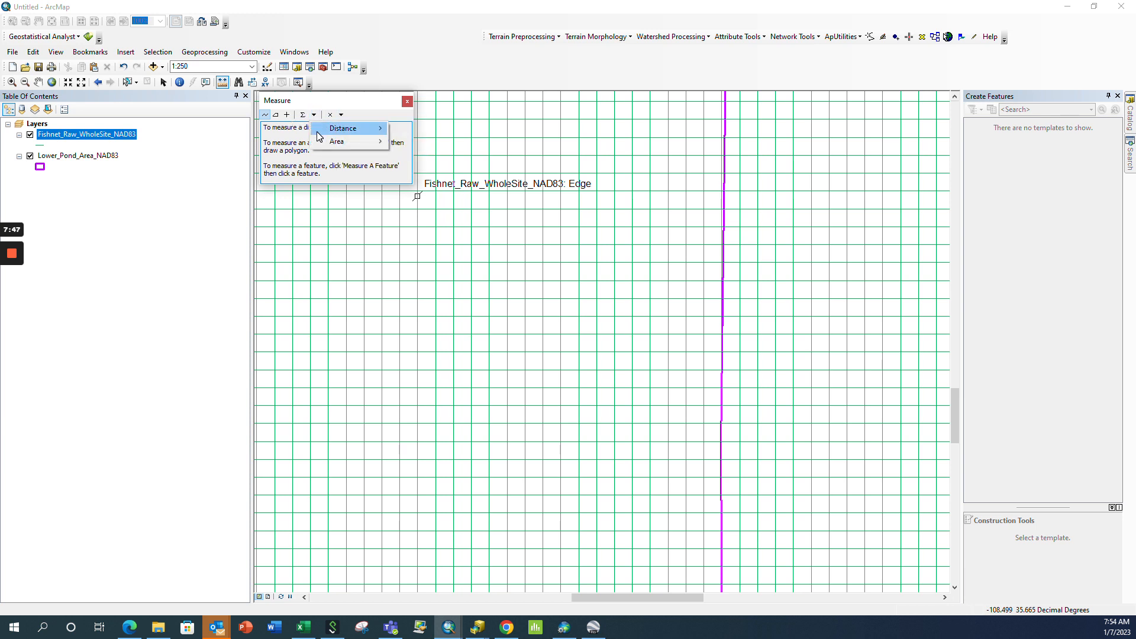
mouse_move(319, 136)
left_click(414, 140)
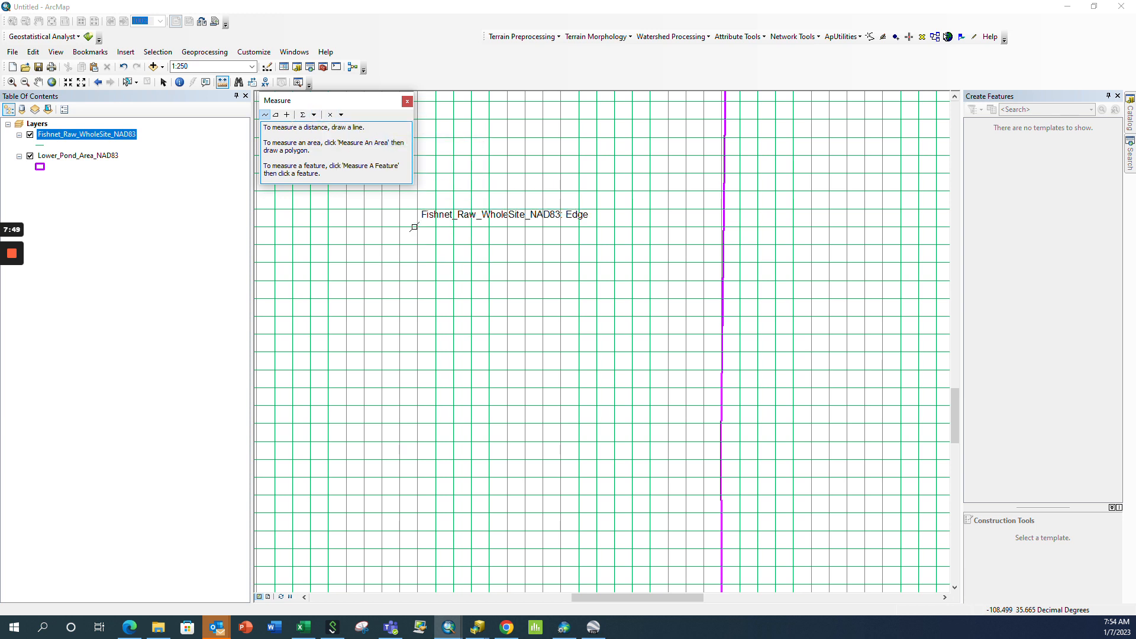
left_click(417, 228)
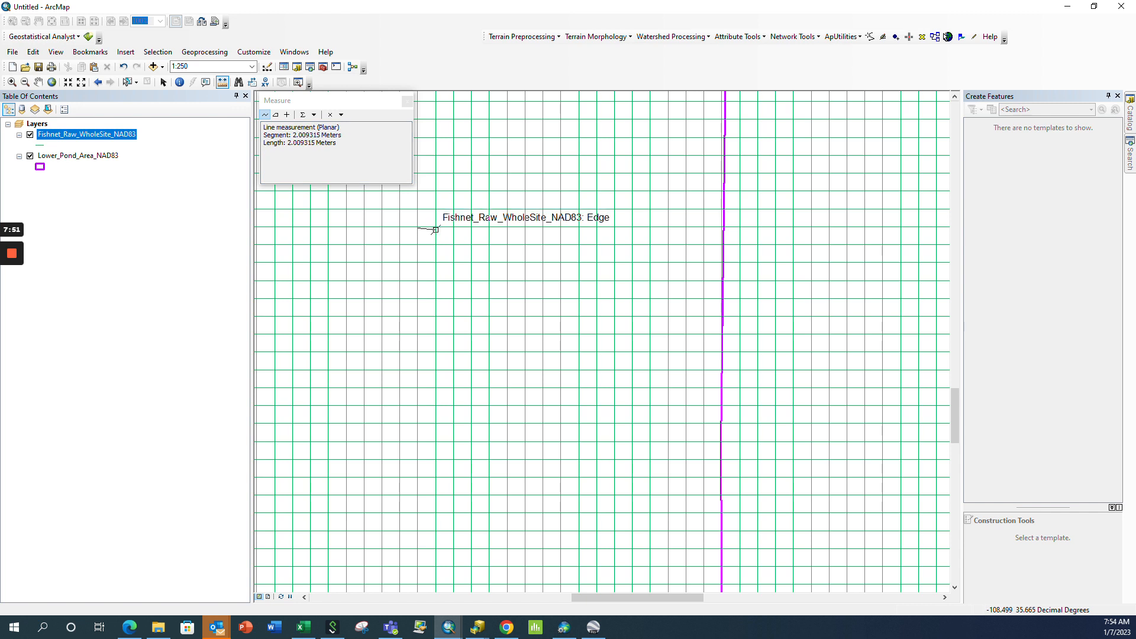
left_click(407, 101)
right_click(87, 156)
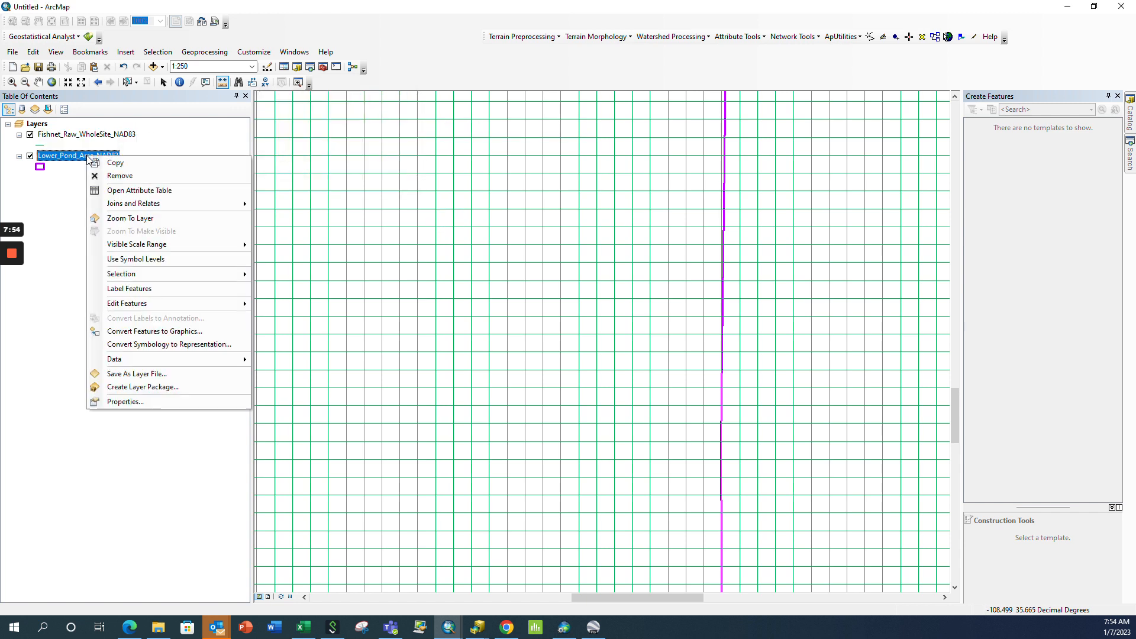
left_click(123, 219)
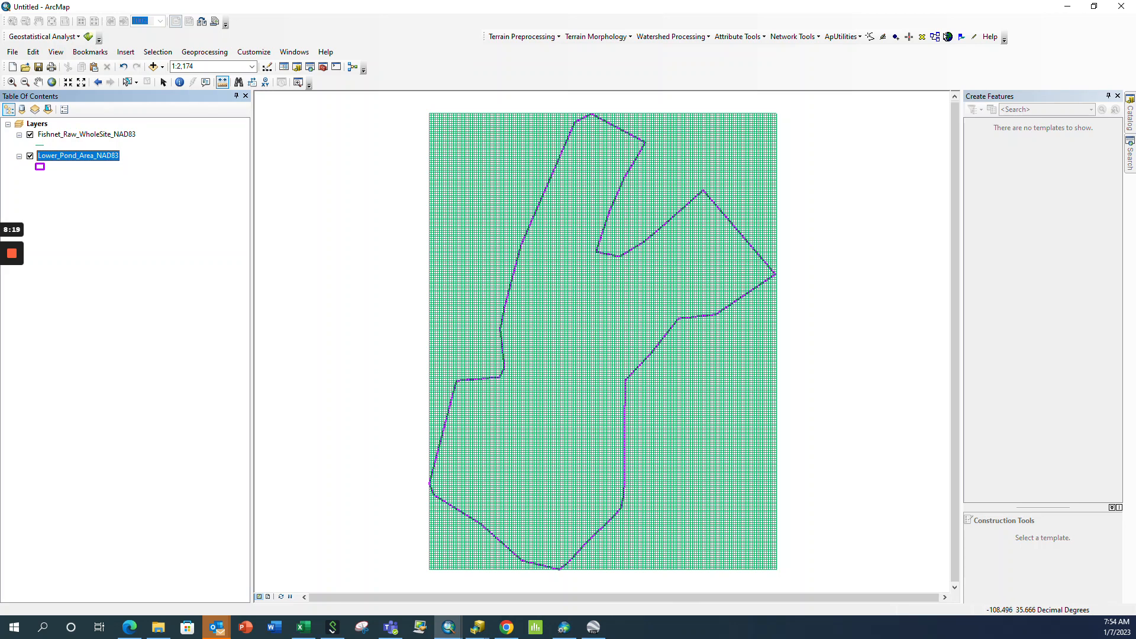
- Search the tools for clip and open the Clip (Analysis) tool
left_click(1130, 155)
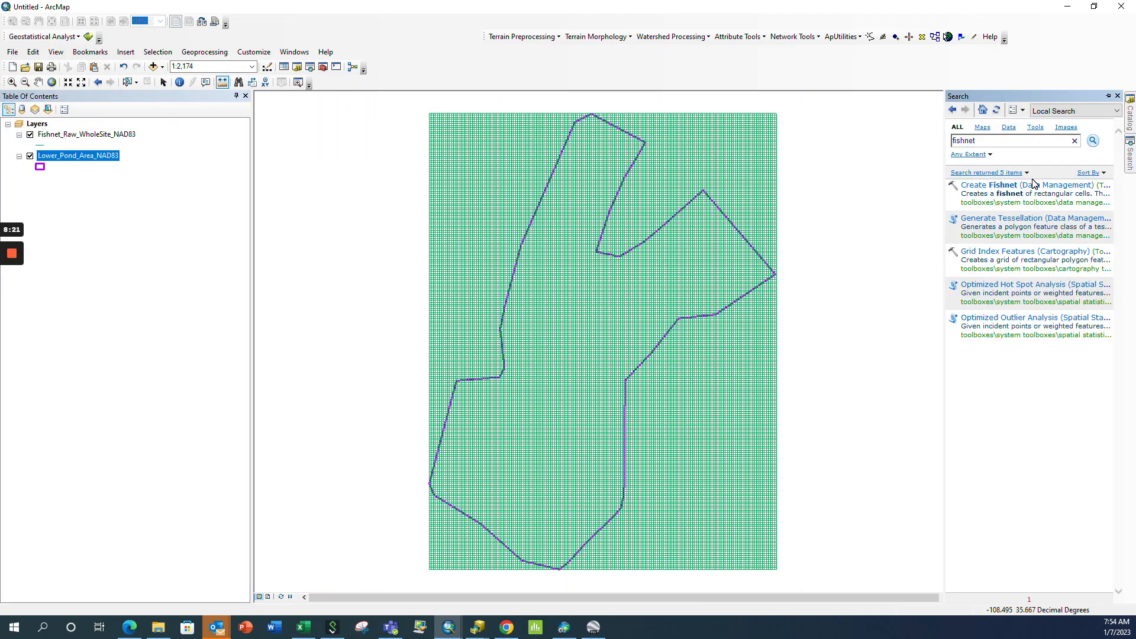
double_click(998, 141)
type("clip")
key("Return")
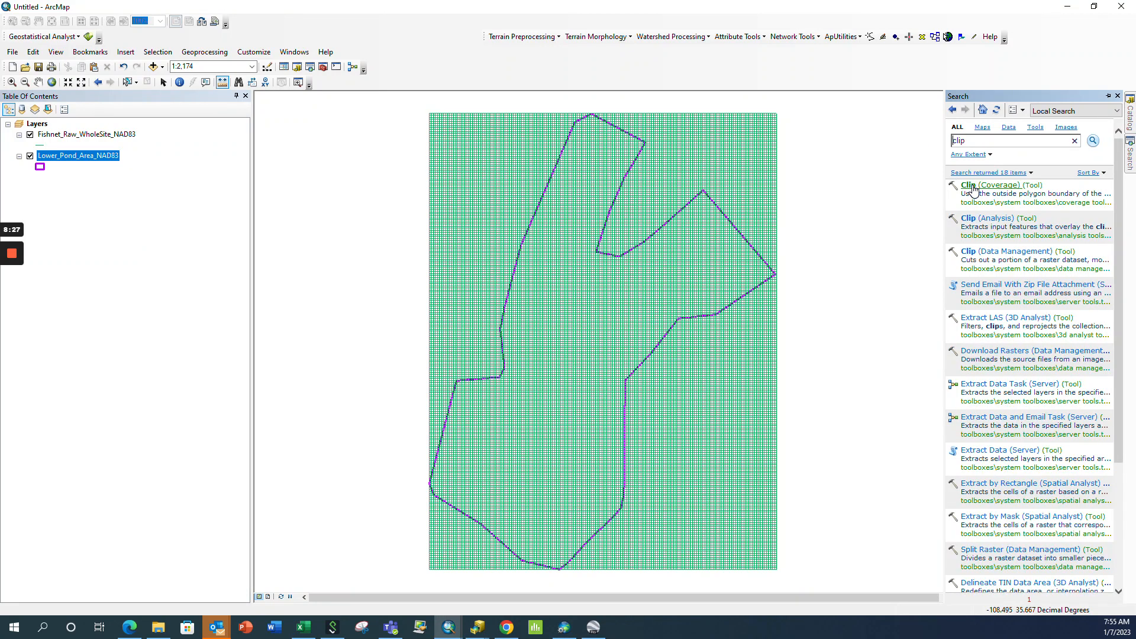
left_click(970, 218)
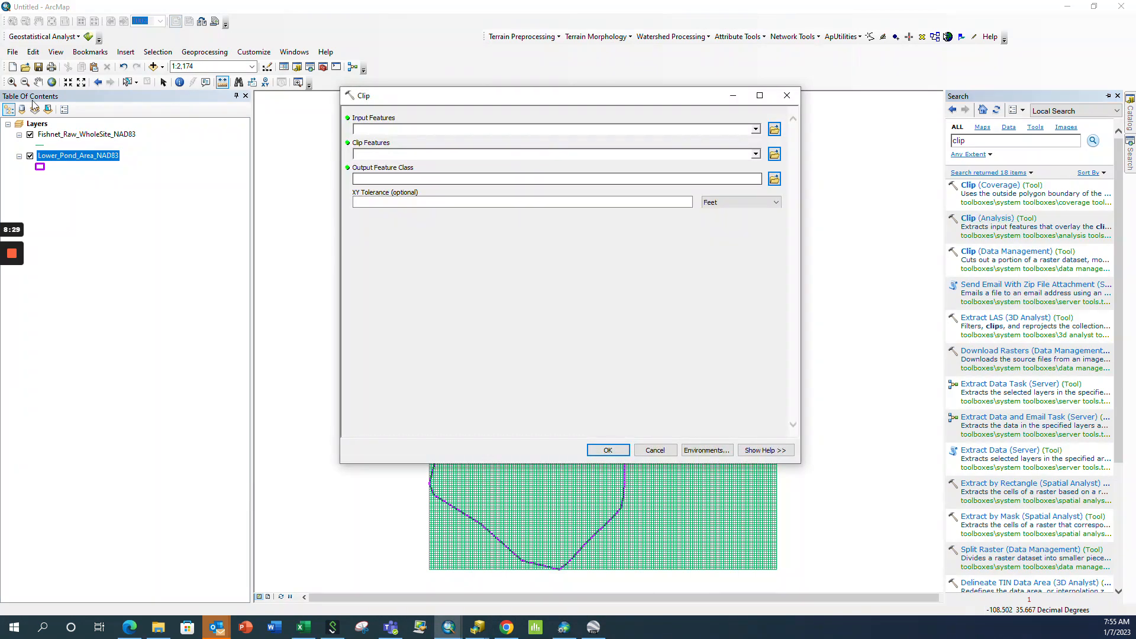
- Set Fishnet_Raw_WholeSite_NAD83 as the Clip tool's input features and Lower_Pond_Area_NAD83 as its clip features
left_click(83, 135)
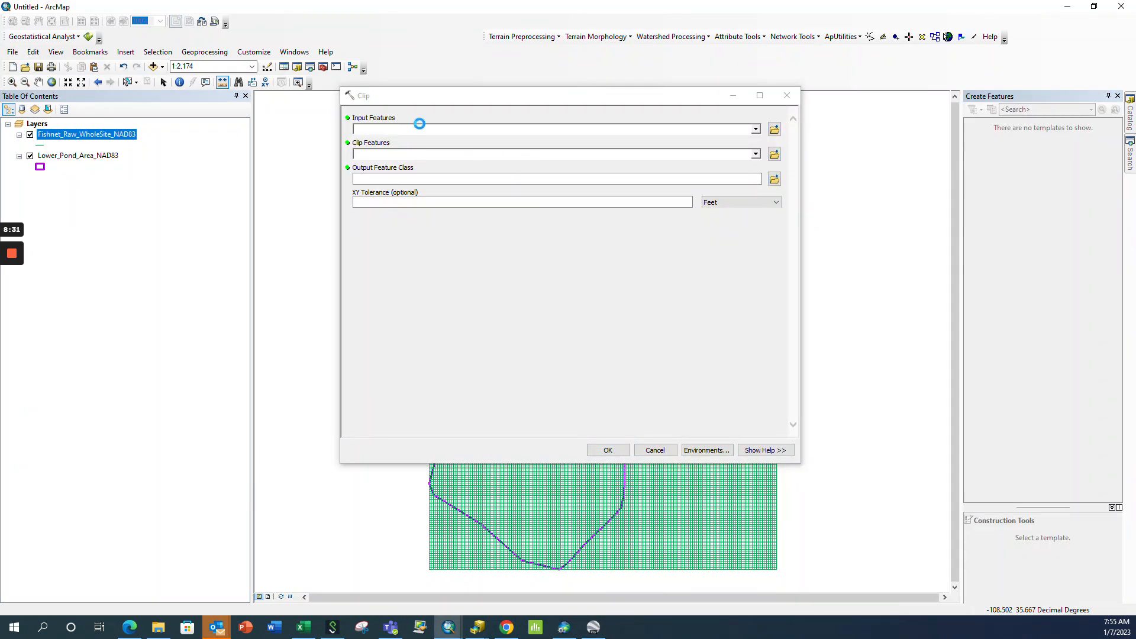
left_click_drag(420, 124, 420, 125)
left_click_drag(107, 158, 395, 152)
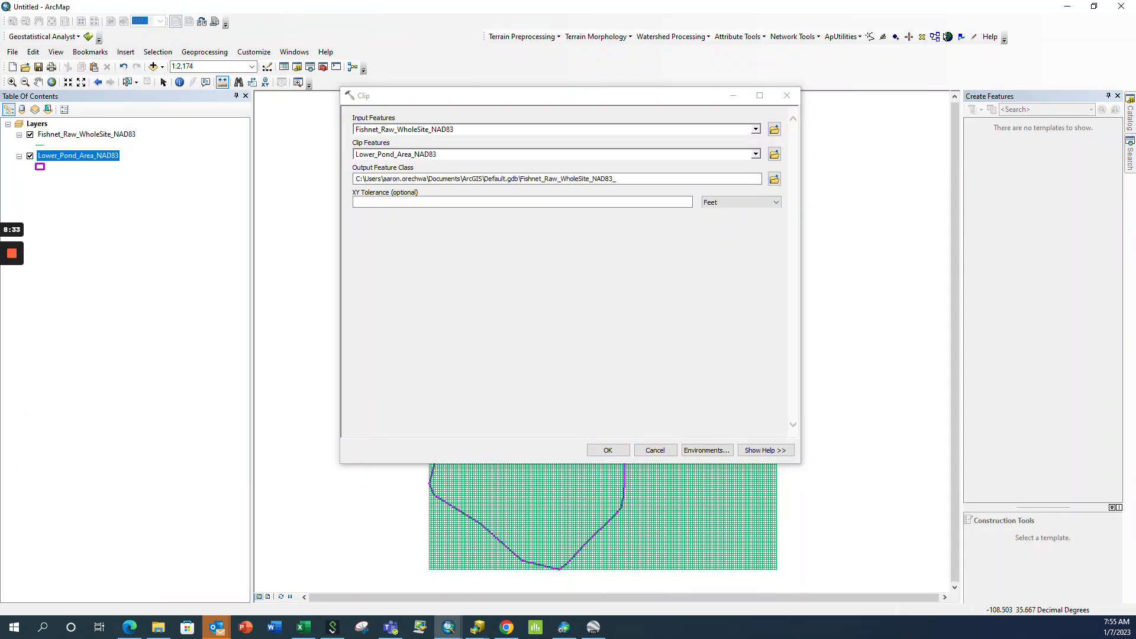
- Save the clip output as Fishnet_Clipped_WholeSite_NAD83 in the Fishnet folder and run the Clip tool
left_click(775, 181)
type("Fishnet_")
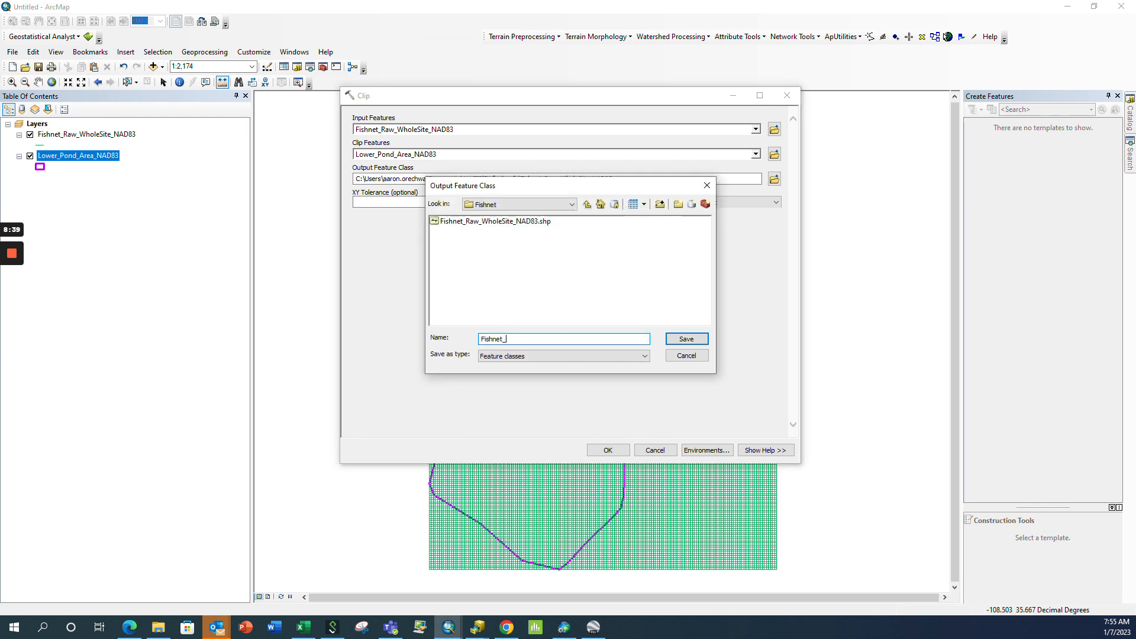
type("Clipped_WholeSite_NAD83")
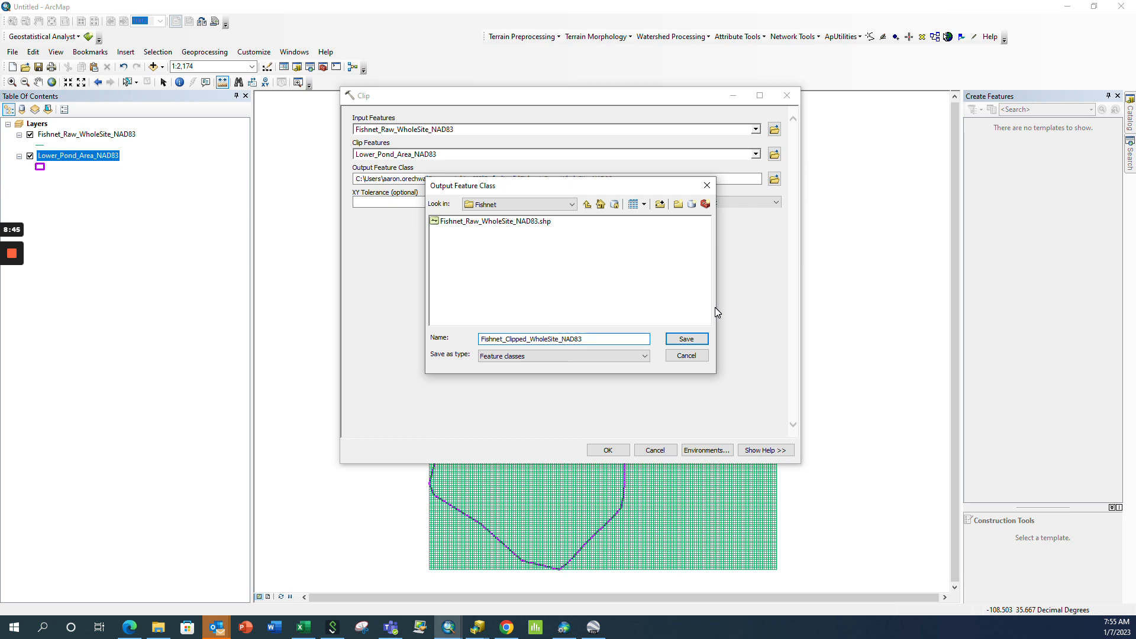
left_click(687, 340)
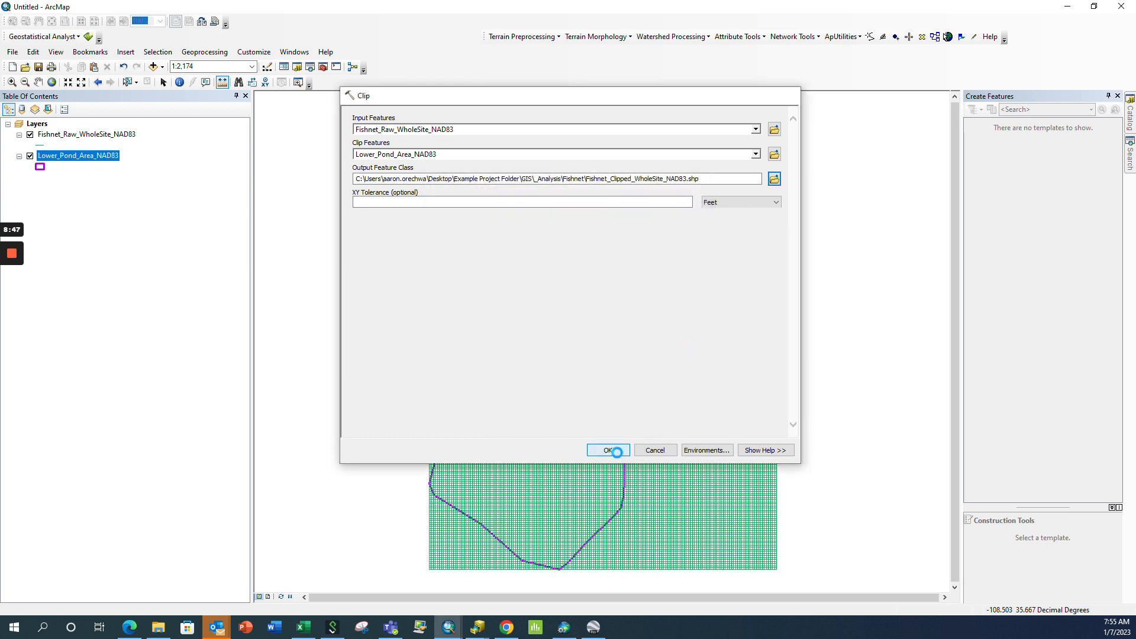
left_click(619, 455)
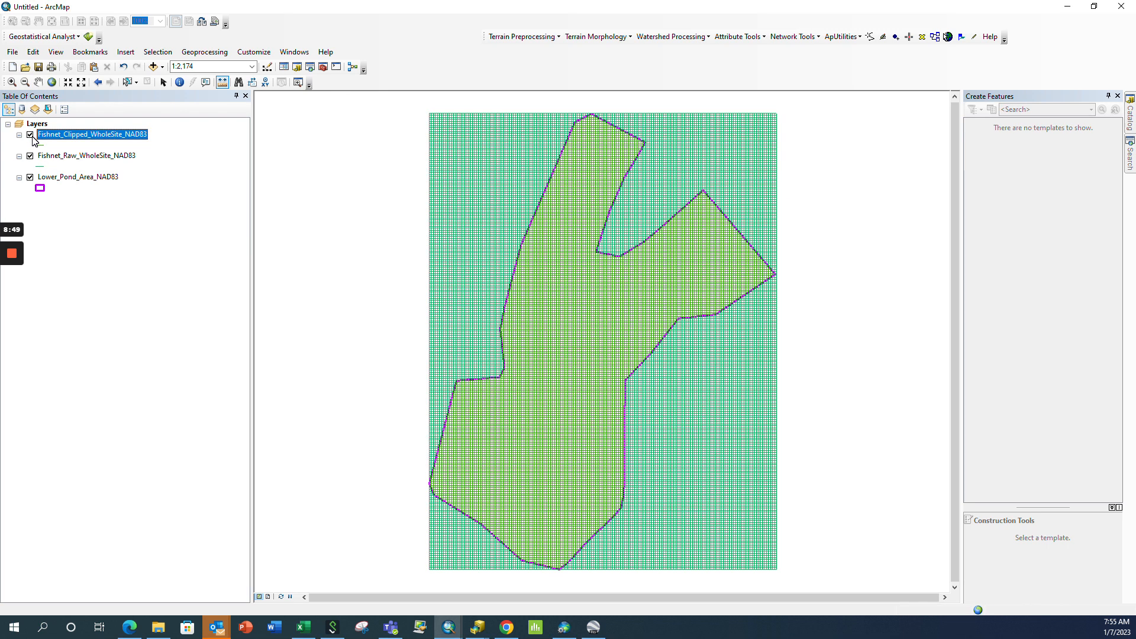
- Hide Fishnet_Raw_WholeSite_NAD83 and examine how the clipped fishnet follows the Lower_Pond_Area_NAD83 boundary
left_click(30, 135)
left_click(29, 157)
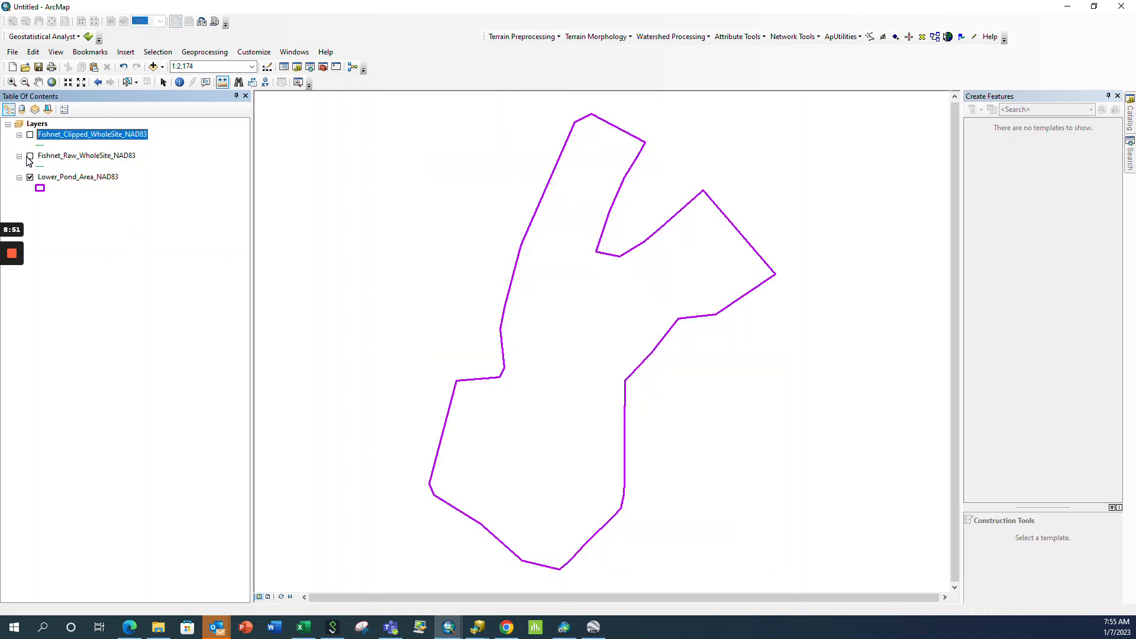
left_click(29, 156)
left_click(29, 156)
left_click(30, 135)
scroll(597, 337, "up", 3)
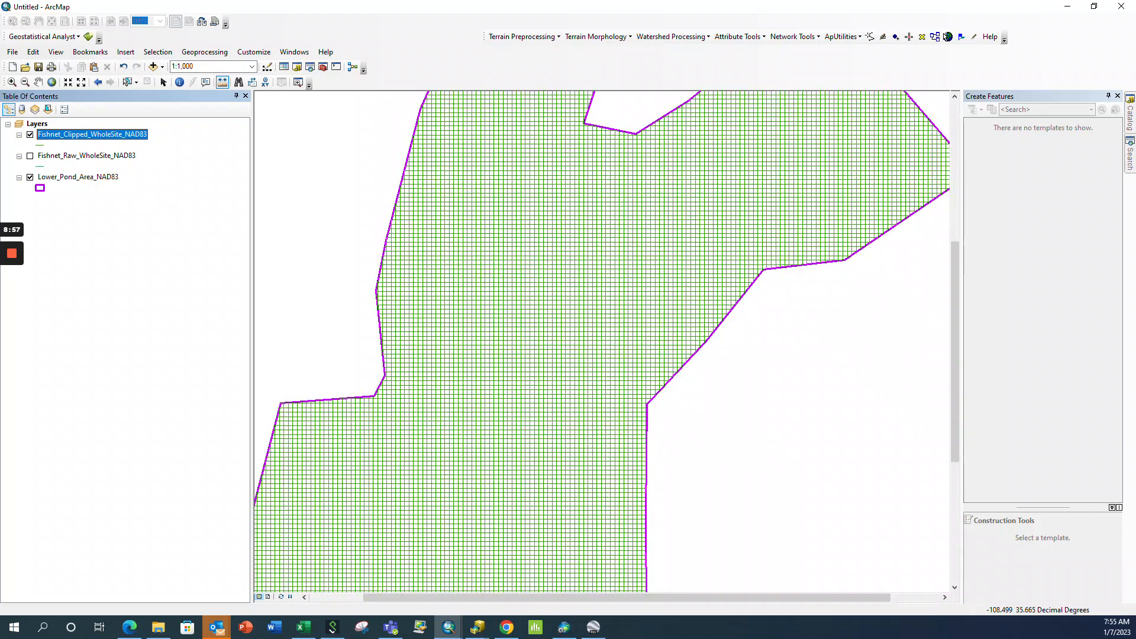
left_click_drag(597, 338, 400, 398)
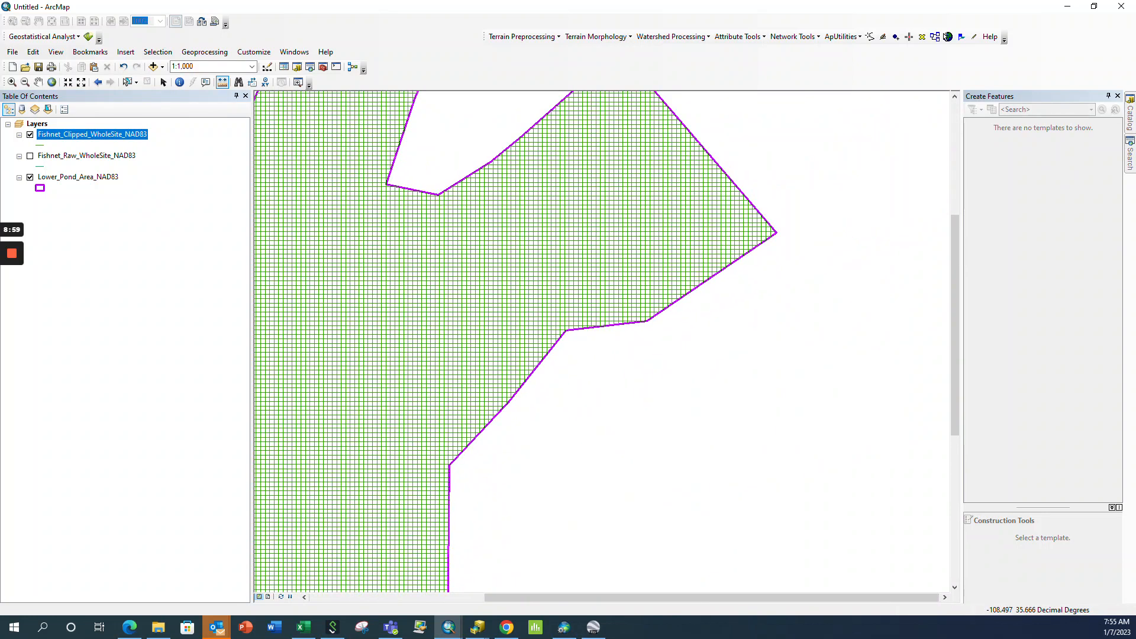
scroll(601, 332, "up", 5)
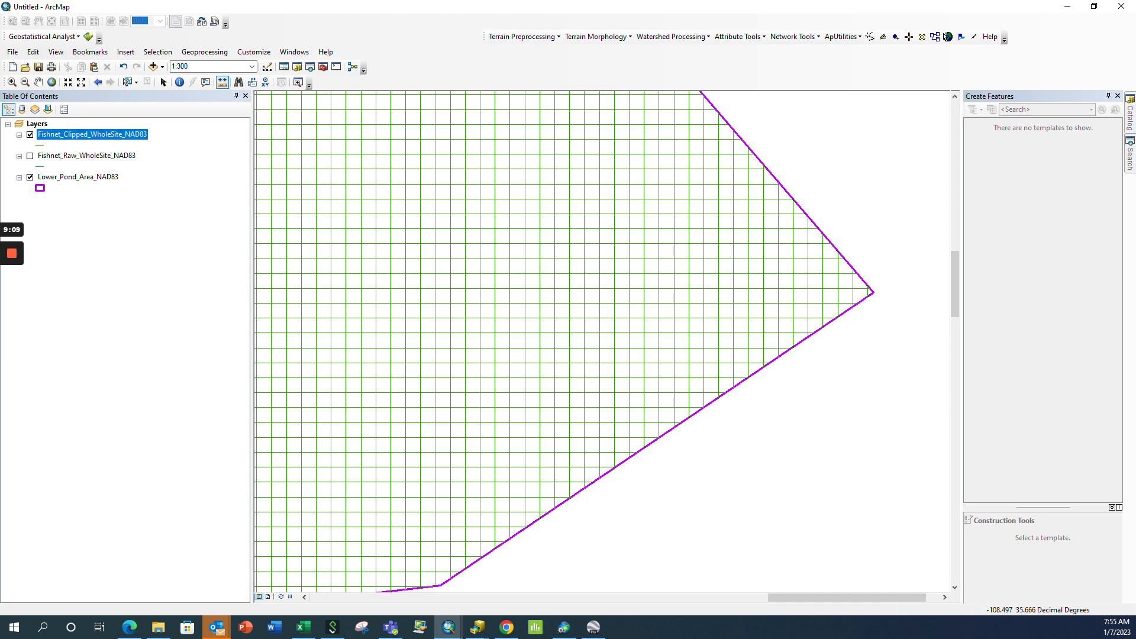
scroll(601, 332, "up", 3)
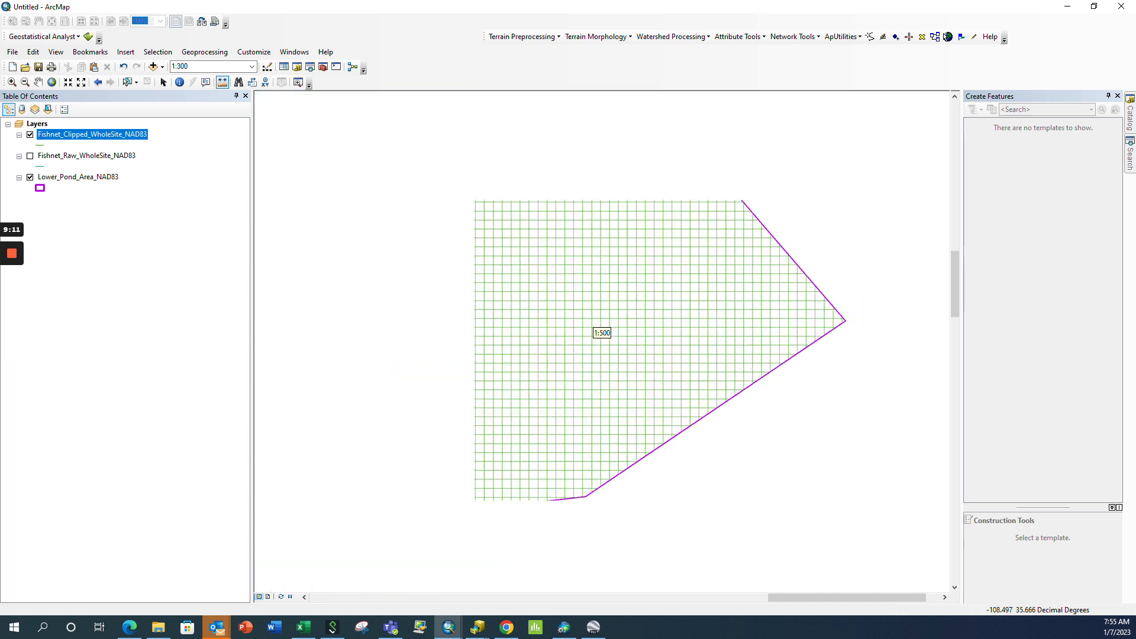
scroll(601, 332, "up", 3)
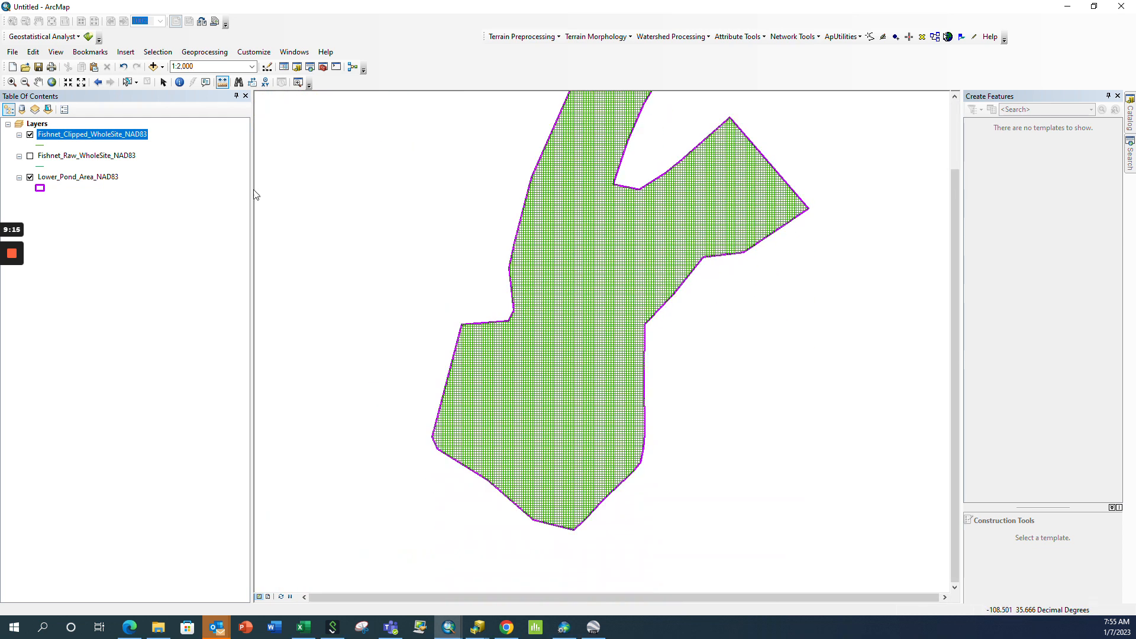
- Show and hide Fishnet_Raw_WholeSite_NAD83 to compare the full grid with the clipped fishnet, leaving the raw grid displayed
left_click(30, 156)
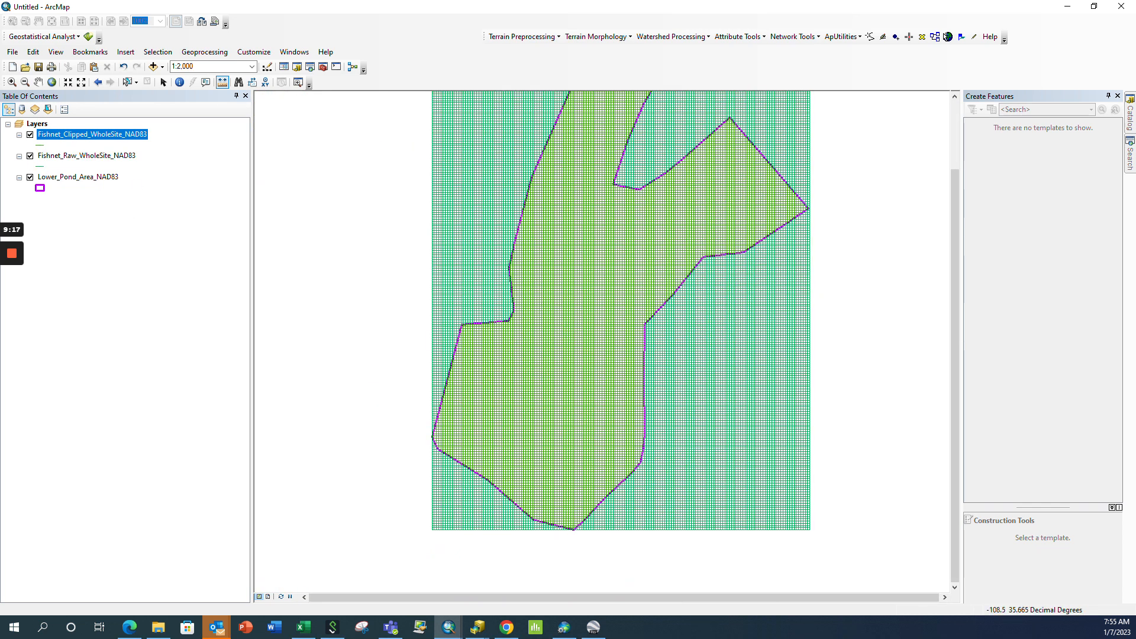
left_click_drag(598, 296, 601, 375)
scroll(598, 330, "up", 1)
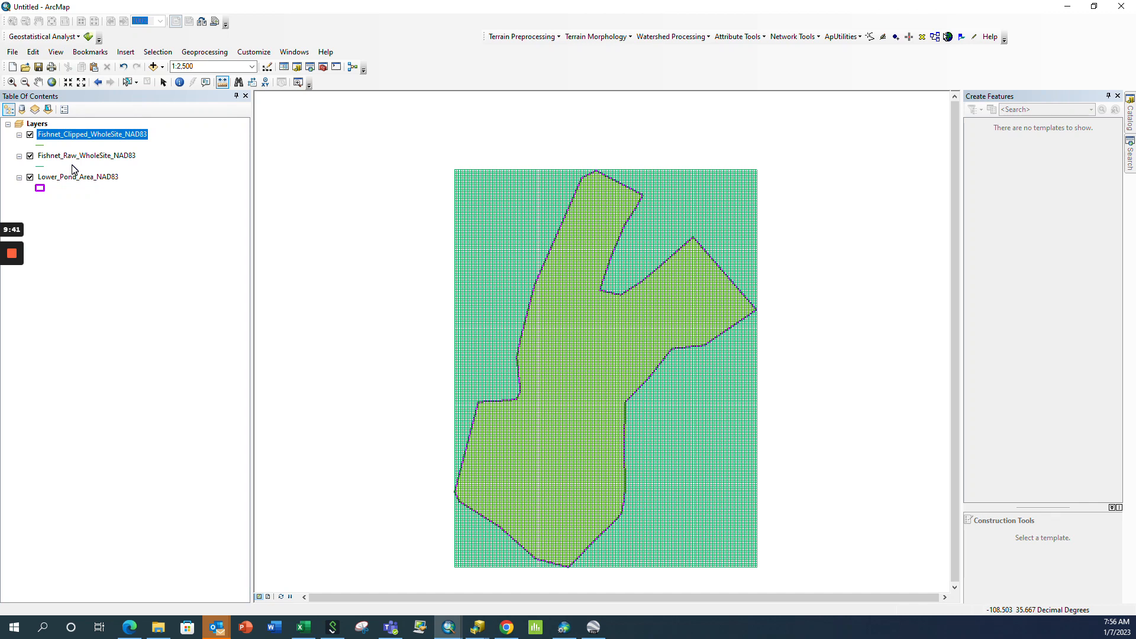
left_click(30, 157)
left_click(30, 155)
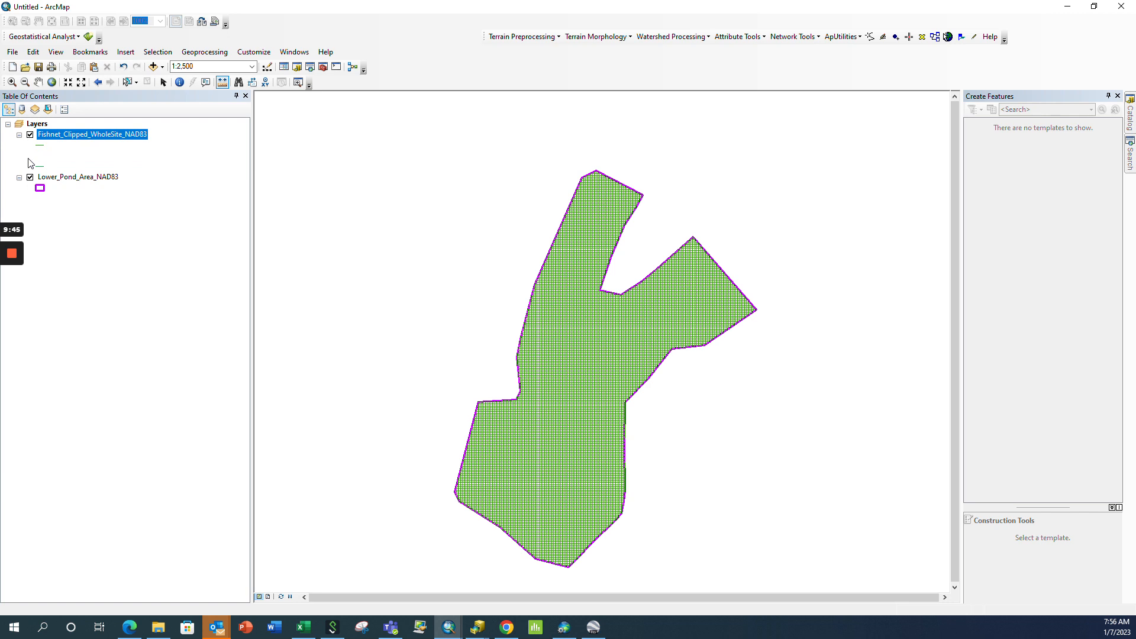
left_click(31, 156)
left_click(30, 156)
- Hide Fishnet_Clipped_WholeSite_NAD83 and select all vertical lines of the raw fishnet with a selection line across its uppermost cells
left_click(30, 135)
scroll(598, 330, "up", 10)
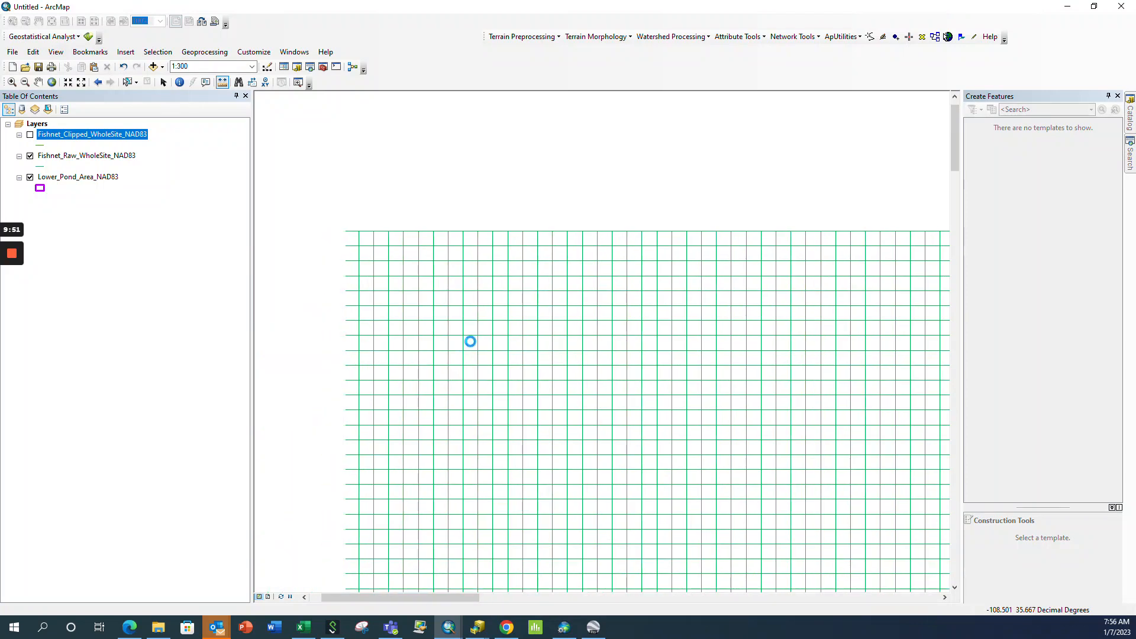
left_click(137, 83)
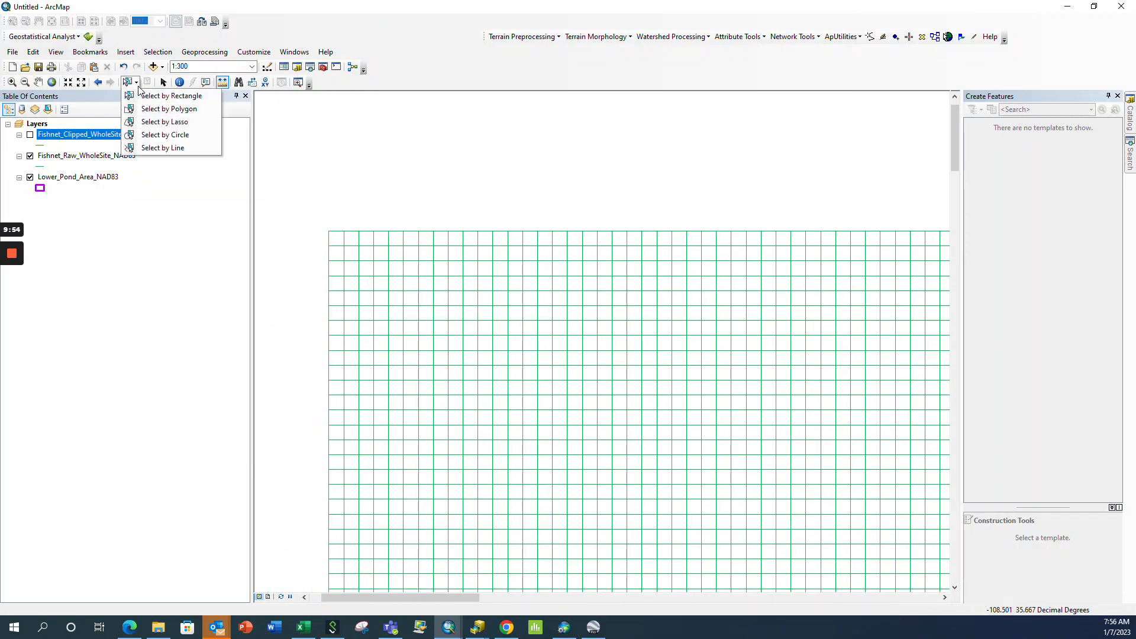
left_click(177, 148)
left_click(315, 239)
scroll(601, 332, "up", 3)
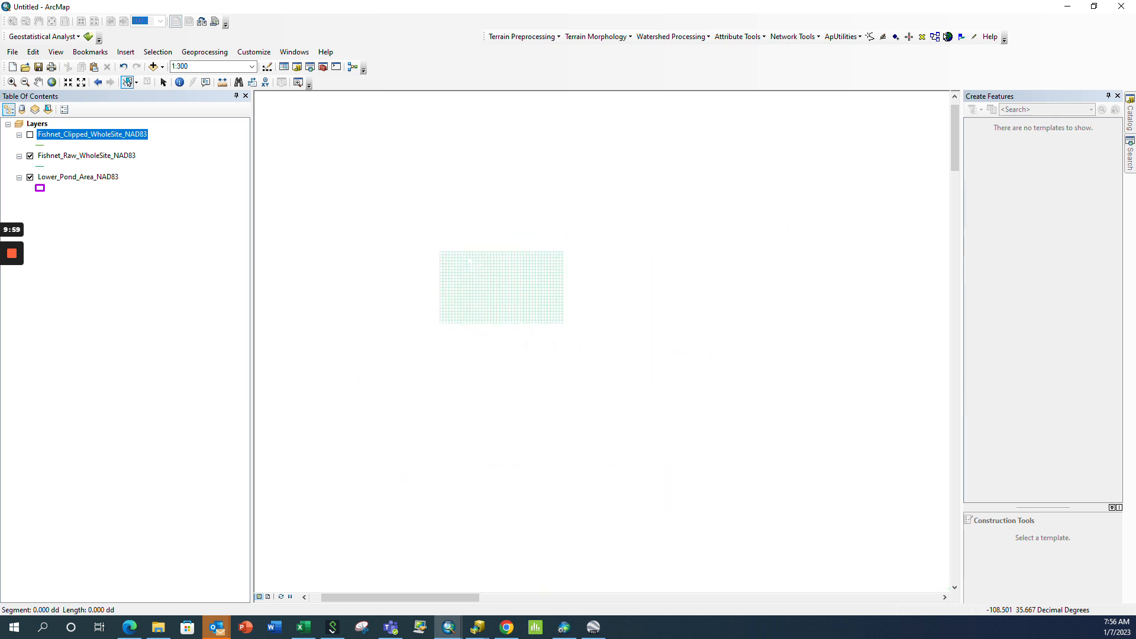
scroll(601, 332, "down", 3)
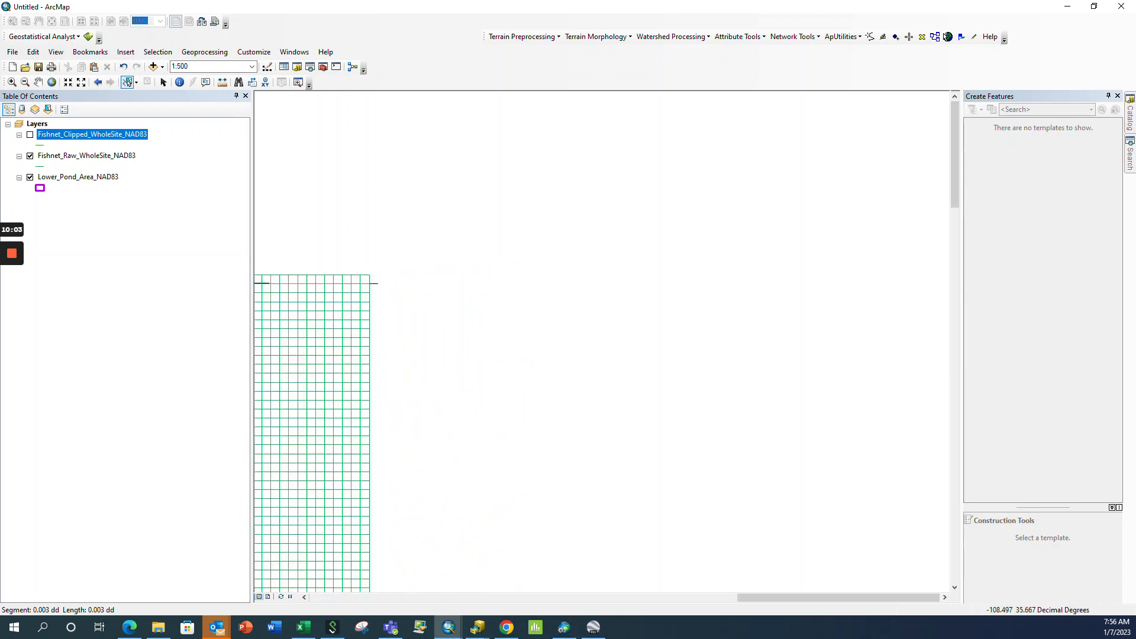
double_click(377, 279)
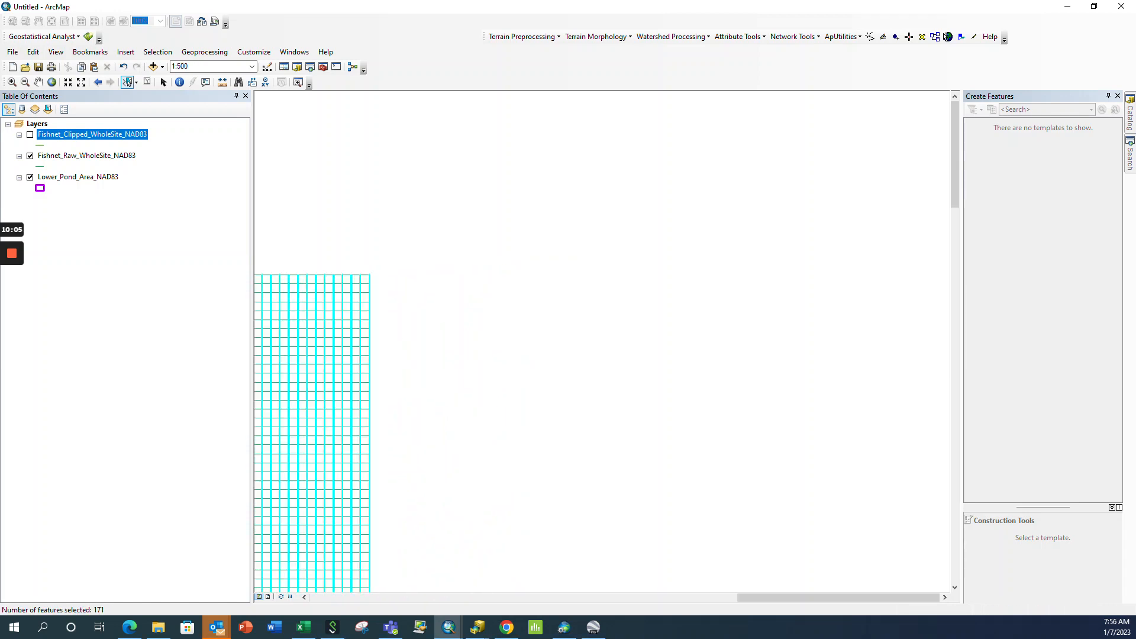
right_click(38, 153)
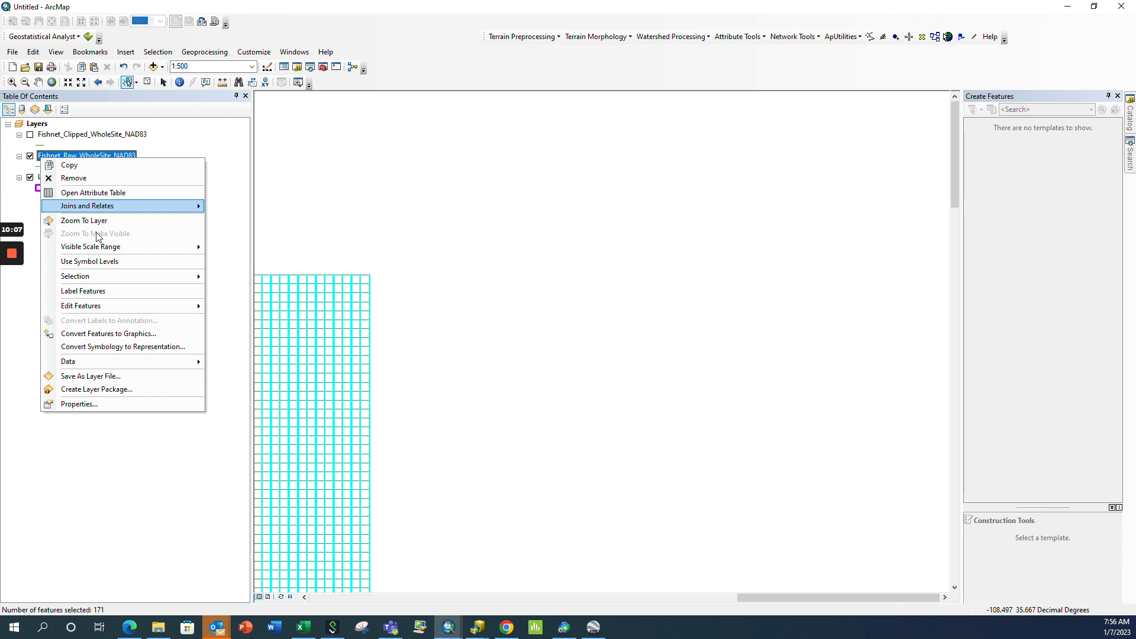
left_click(102, 222)
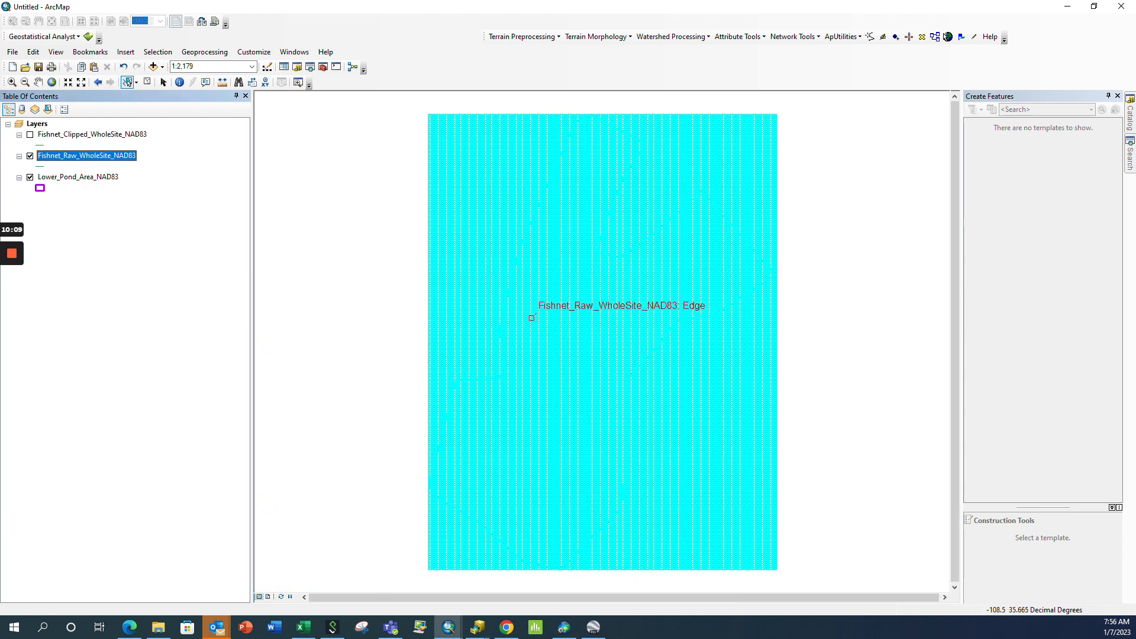
- Begin exporting the selected features of Fishnet_Raw_WholeSite_NAD83 and choose the Fishnet folder as the output location
right_click(106, 160)
mouse_move(205, 363)
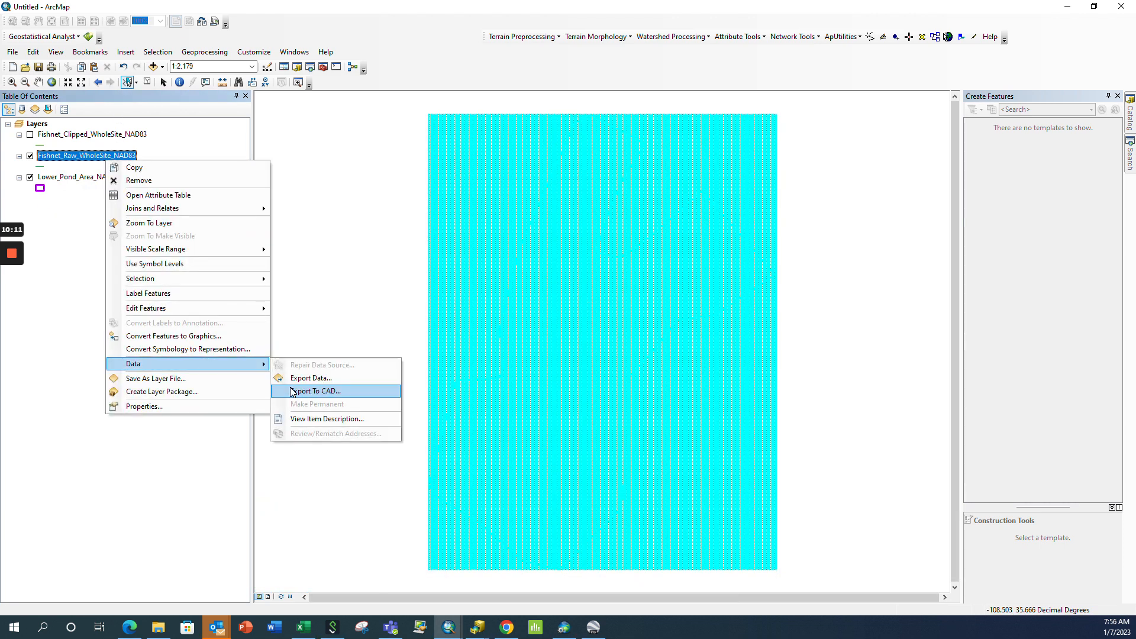
left_click(299, 378)
left_click(669, 333)
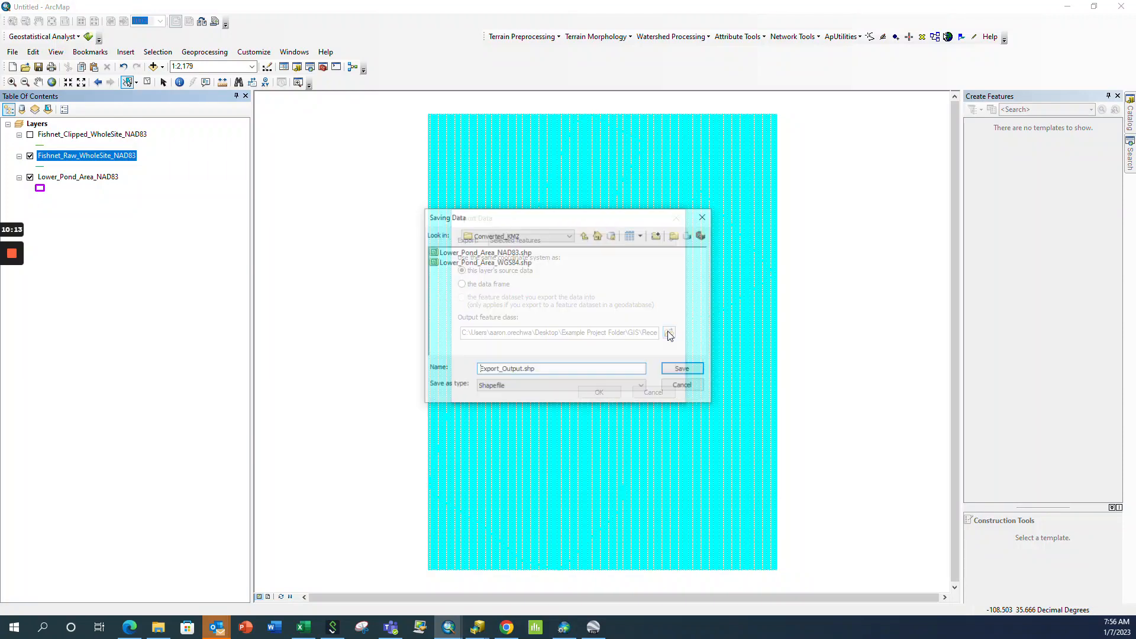
left_click(584, 236)
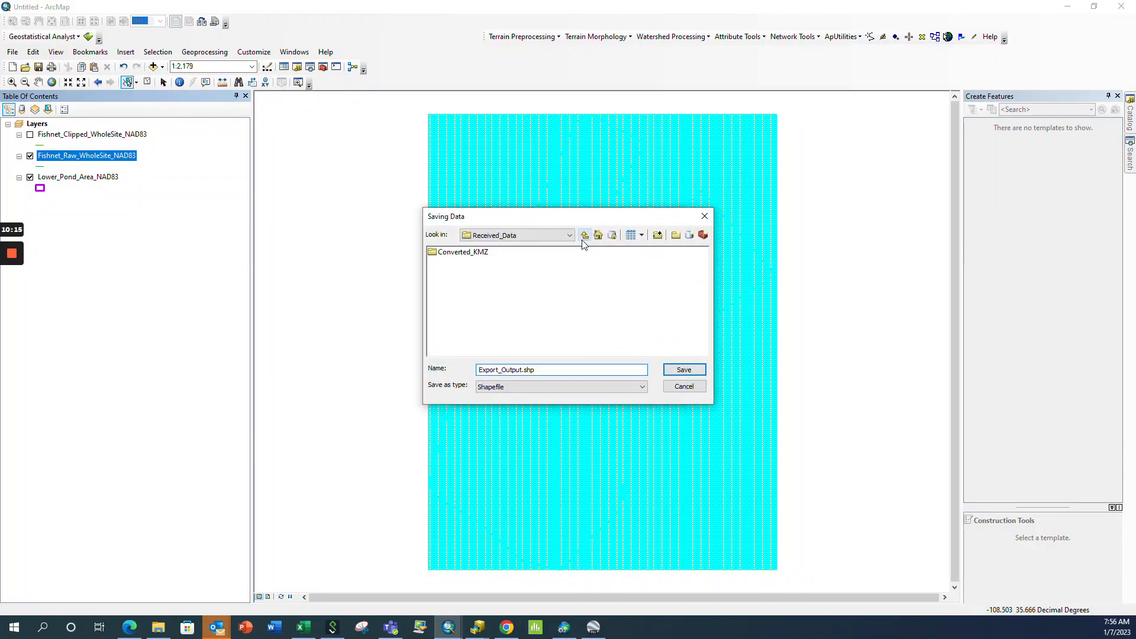
left_click(583, 236)
double_click(460, 253)
left_click(459, 252)
double_click(460, 254)
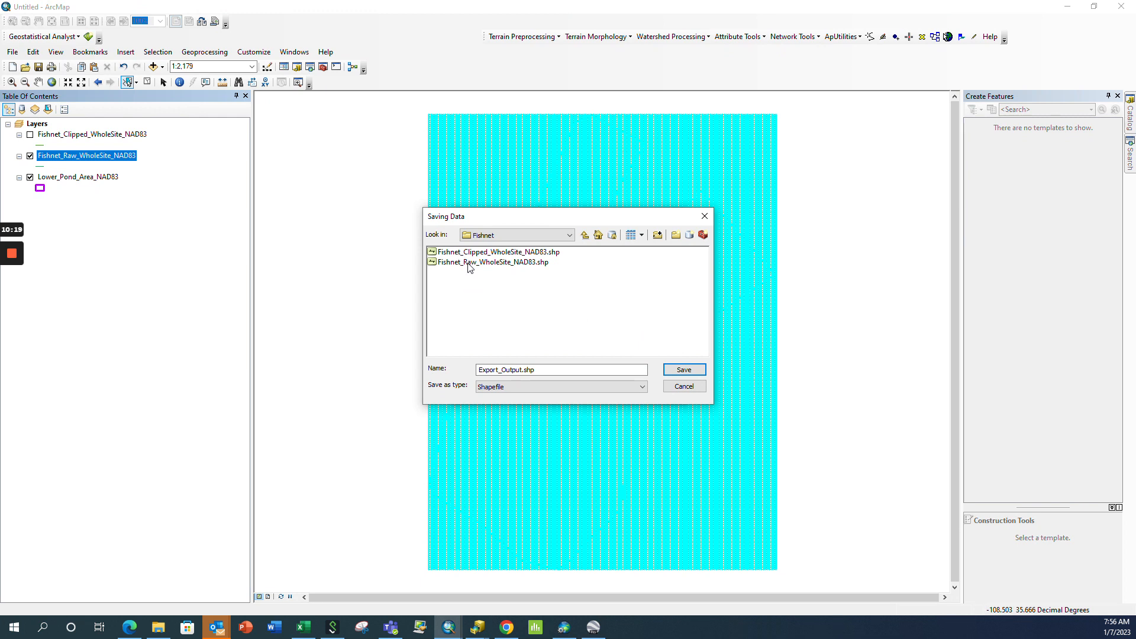
- Export the selected lines as the shapefile Fishnet_Vertical_Raw_WholeSite_NAD83.shp and add it to the map as a layer
left_click(469, 263)
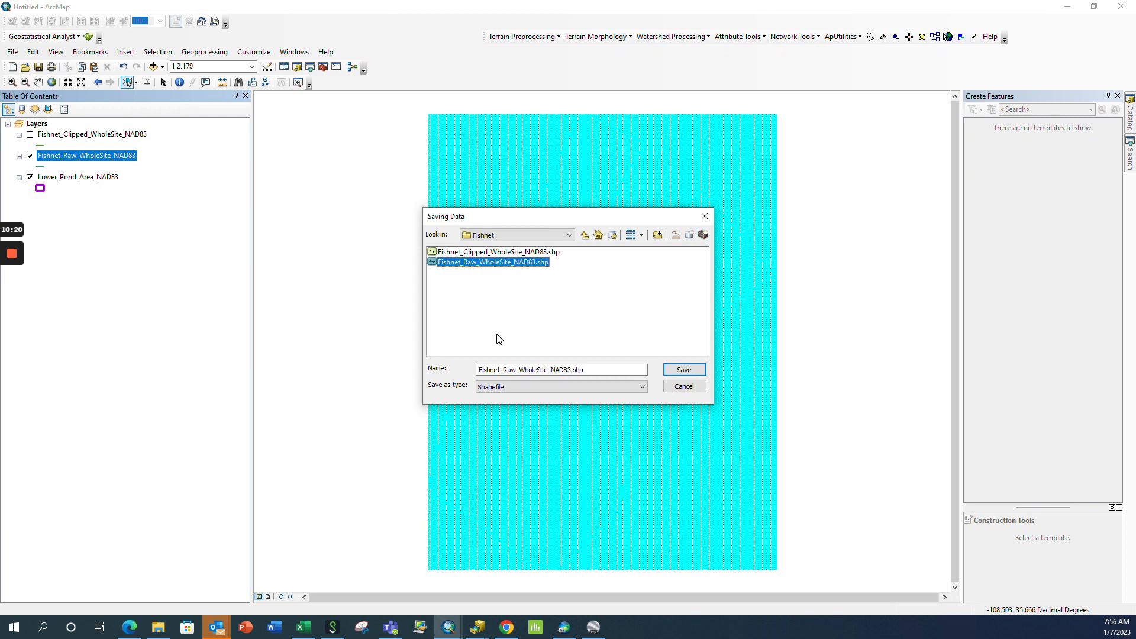
left_click(504, 369)
type("Vertical_")
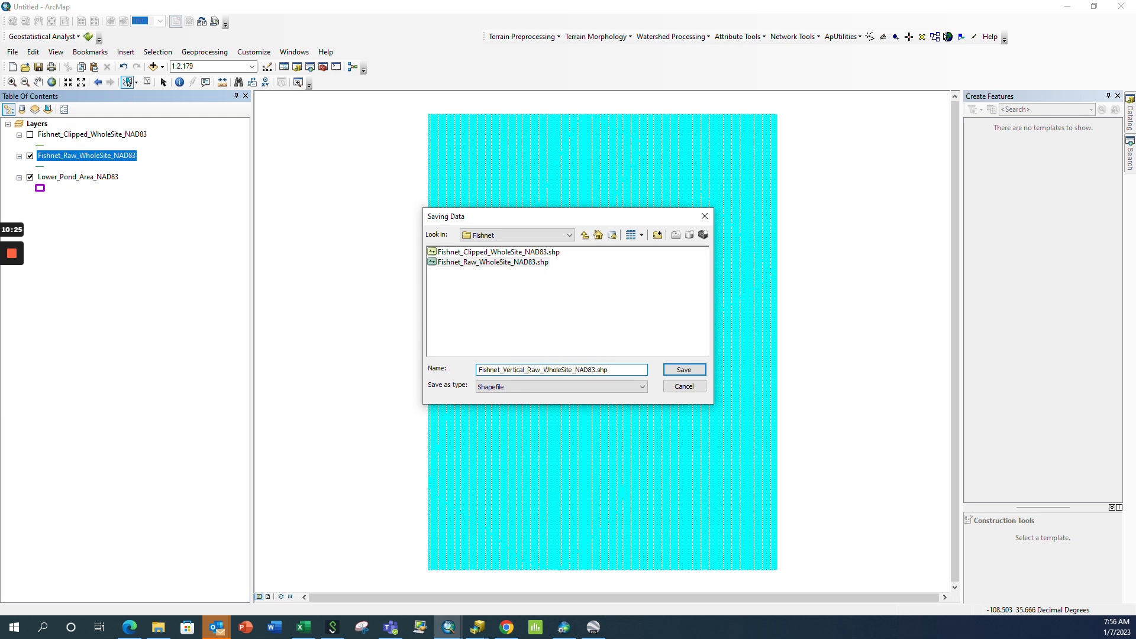
left_click(676, 376)
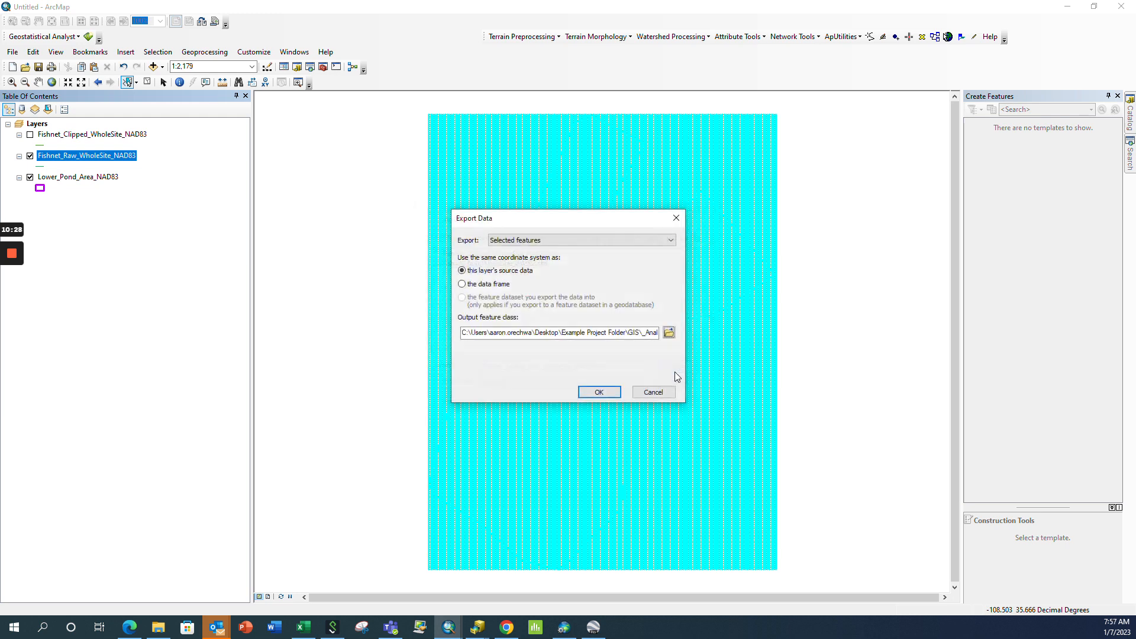
left_click(615, 393)
left_click(649, 394)
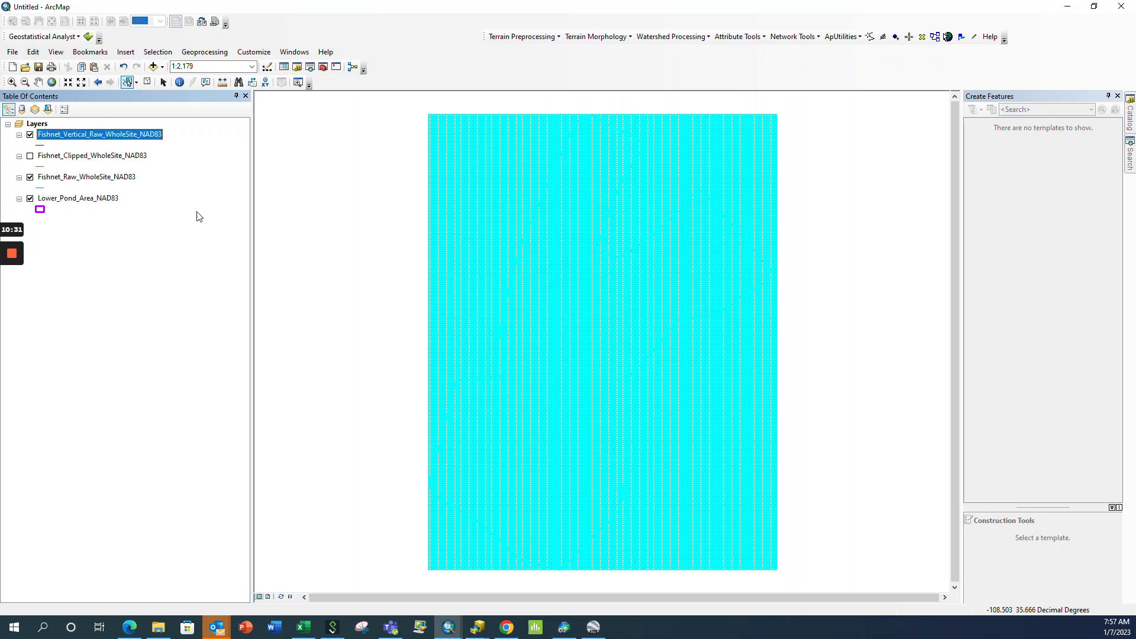
- Hide Fishnet_Vertical_Raw_WholeSite_NAD83 and switch the selection in the Fishnet_Raw_WholeSite_NAD83 attribute table to the horizontal lines
left_click(30, 135)
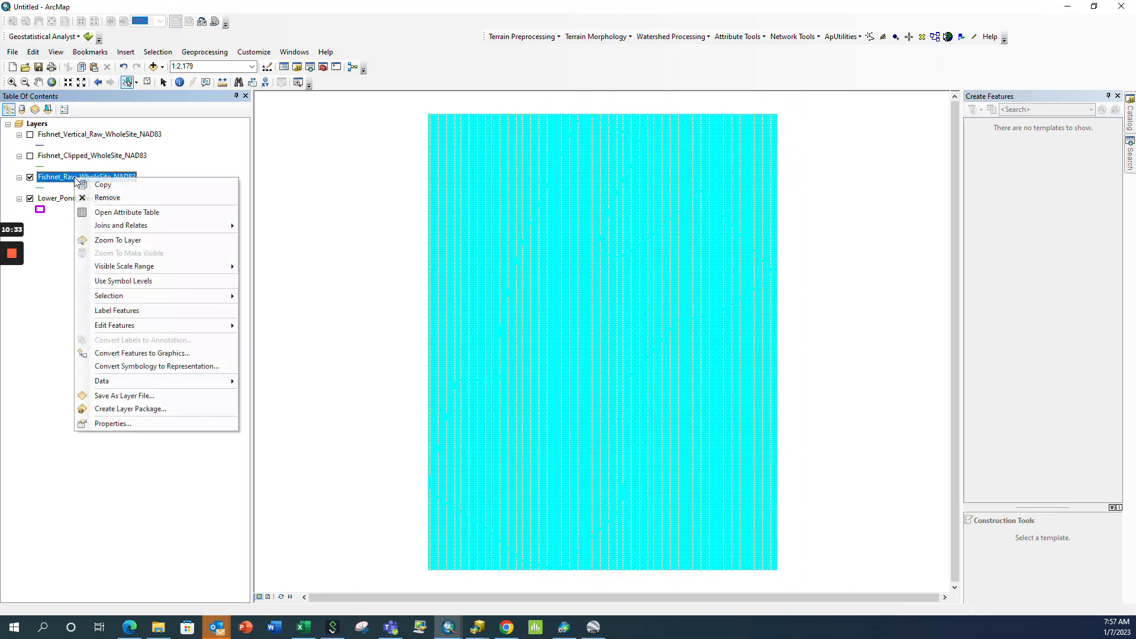
right_click(76, 177)
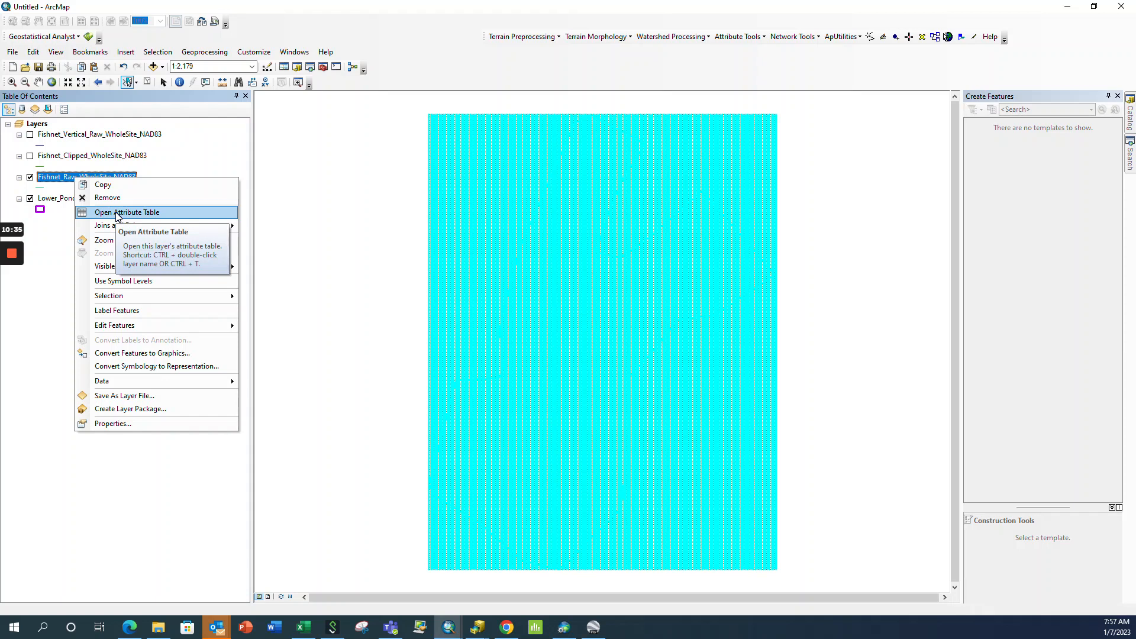
left_click(116, 213)
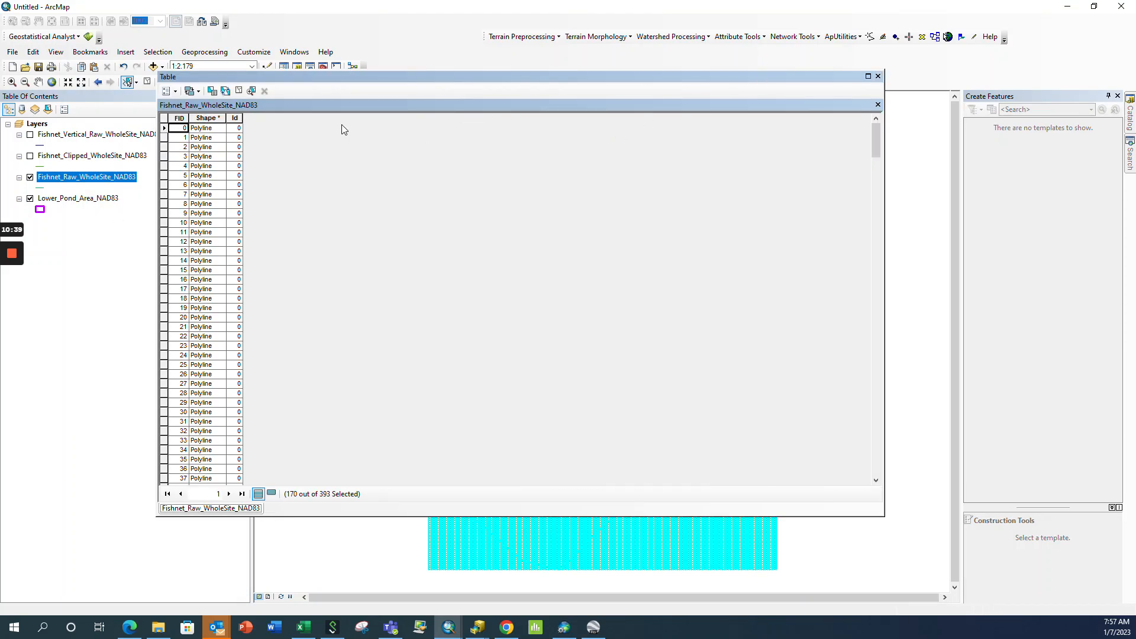
left_click(224, 95)
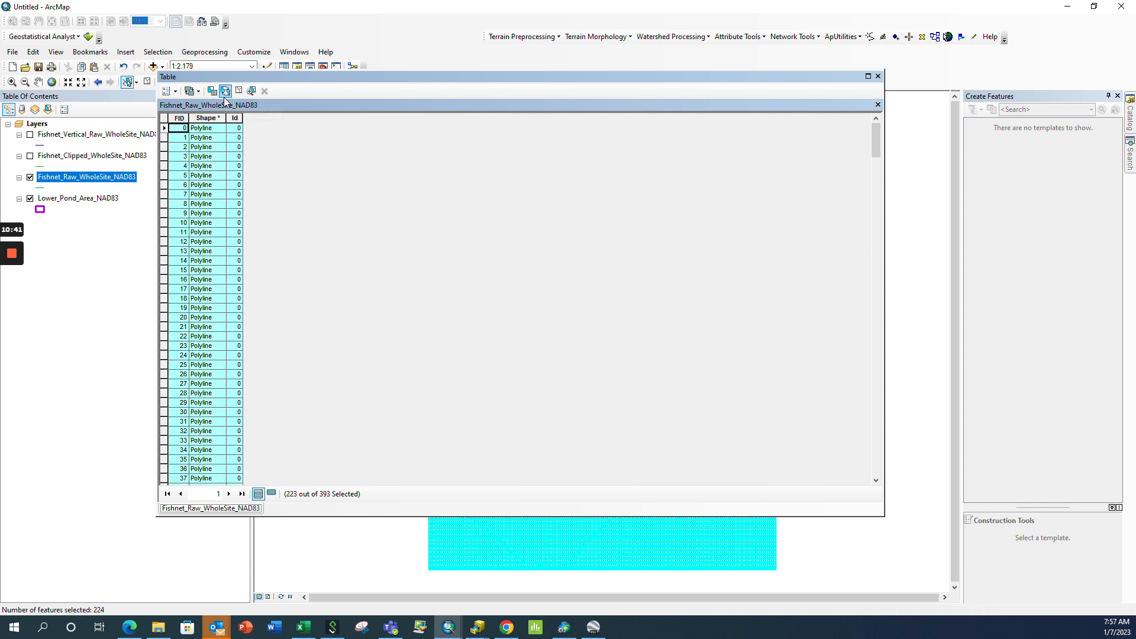
left_click(877, 76)
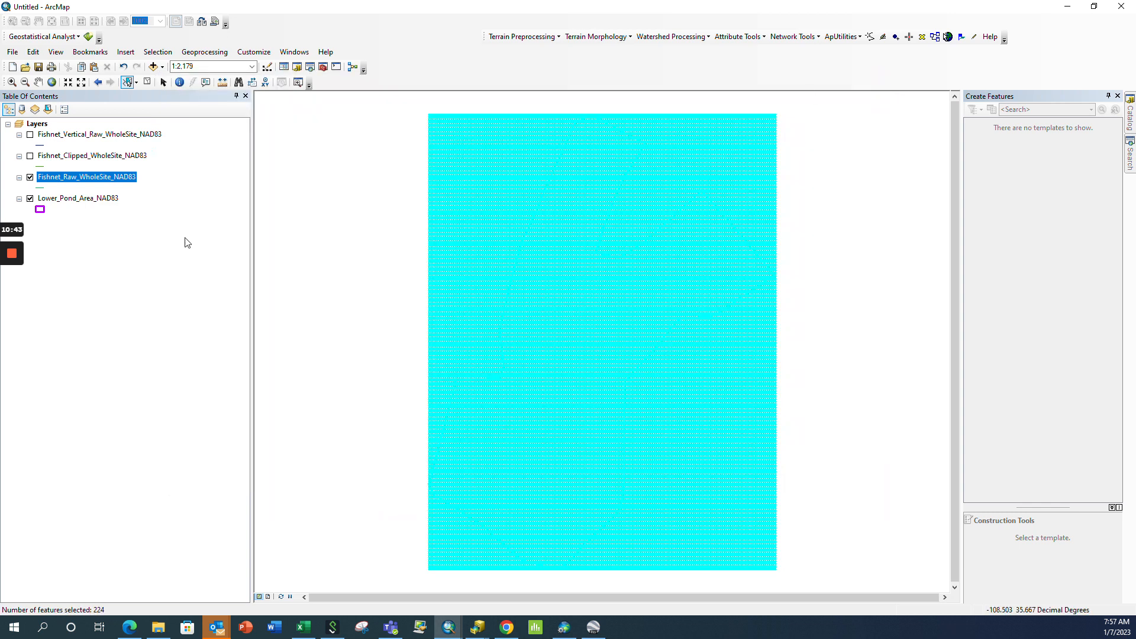
- Begin exporting the selected horizontal lines of Fishnet_Raw_WholeSite_NAD83 and browse to the Fishnet folder for the output
right_click(110, 178)
mouse_move(261, 381)
left_click(325, 393)
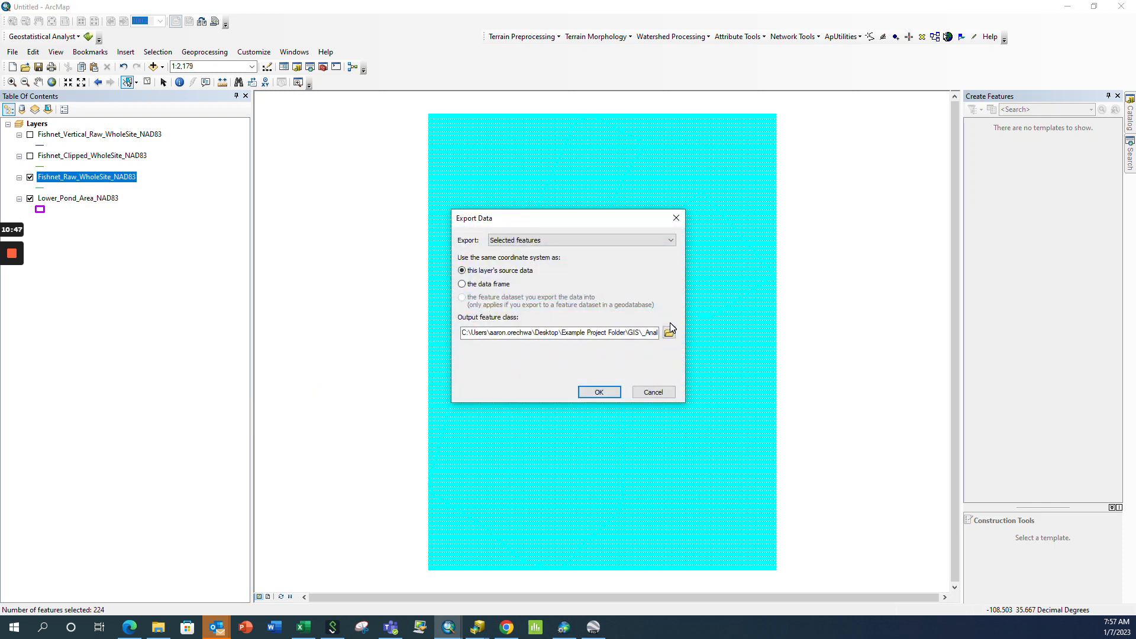
left_click(669, 330)
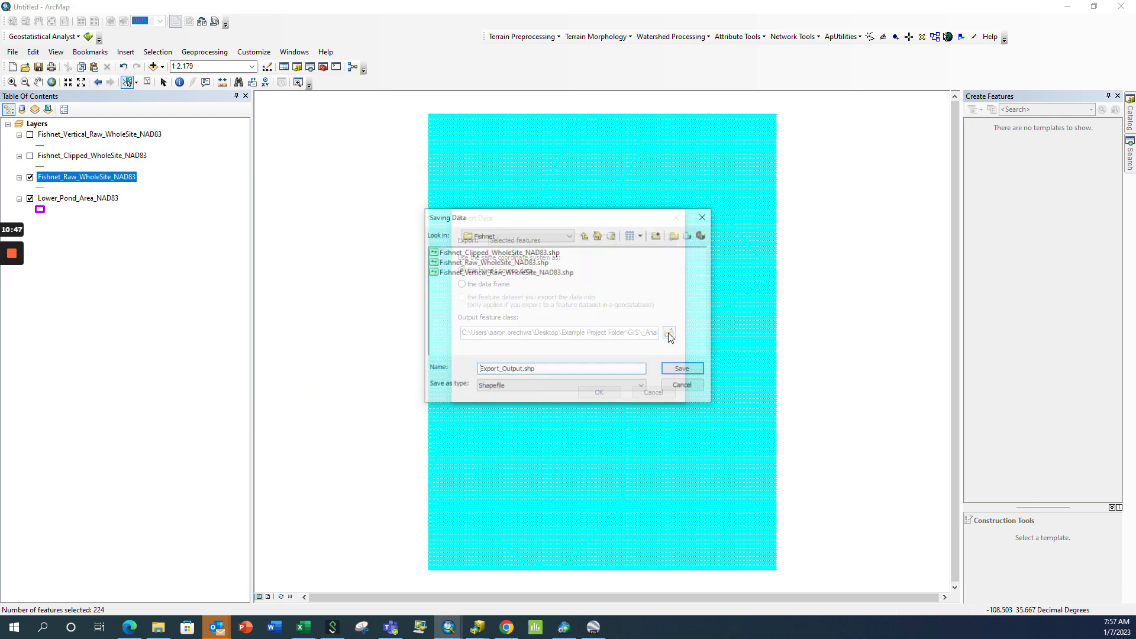
- Export the selected lines as the shapefile Fishnet_Horizontal_Raw_WholeSite_NAD83.shp and add it to the map as a layer
left_click(504, 273)
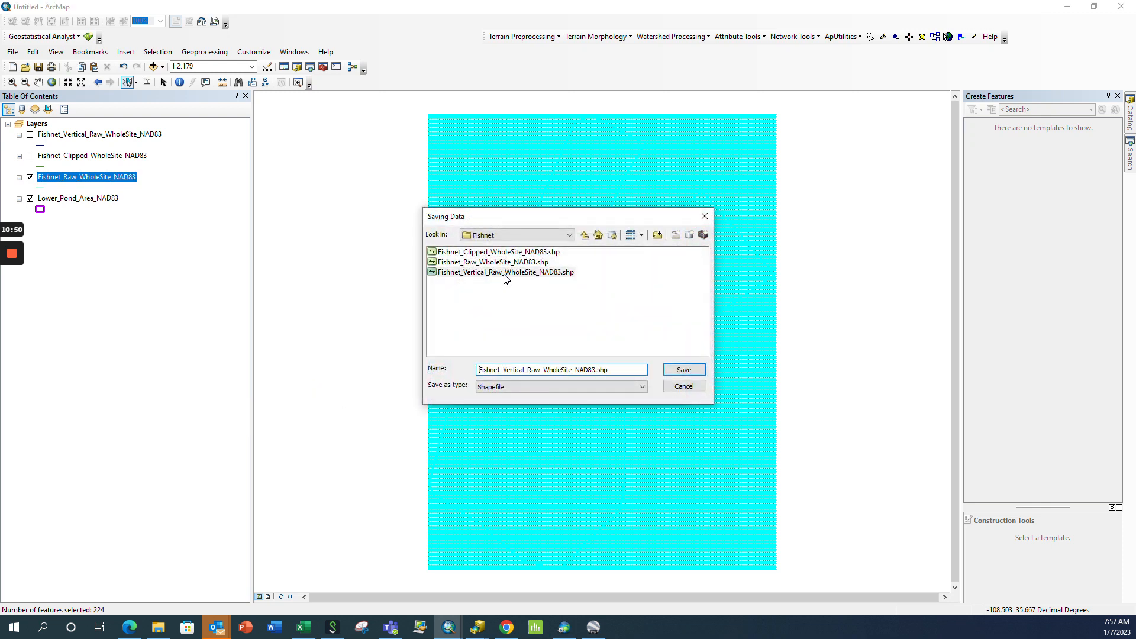
left_click(524, 369)
key("BackSpace")
key("BackSpace")
key("BackSpace")
key("BackSpace")
key("BackSpace")
key("BackSpace")
key("BackSpace")
key("BackSpace")
type("Horixontal")
key("BackSpace")
key("BackSpace")
key("BackSpace")
key("BackSpace")
key("BackSpace")
key("BackSpace")
key("BackSpace")
type("izontal")
left_click(671, 371)
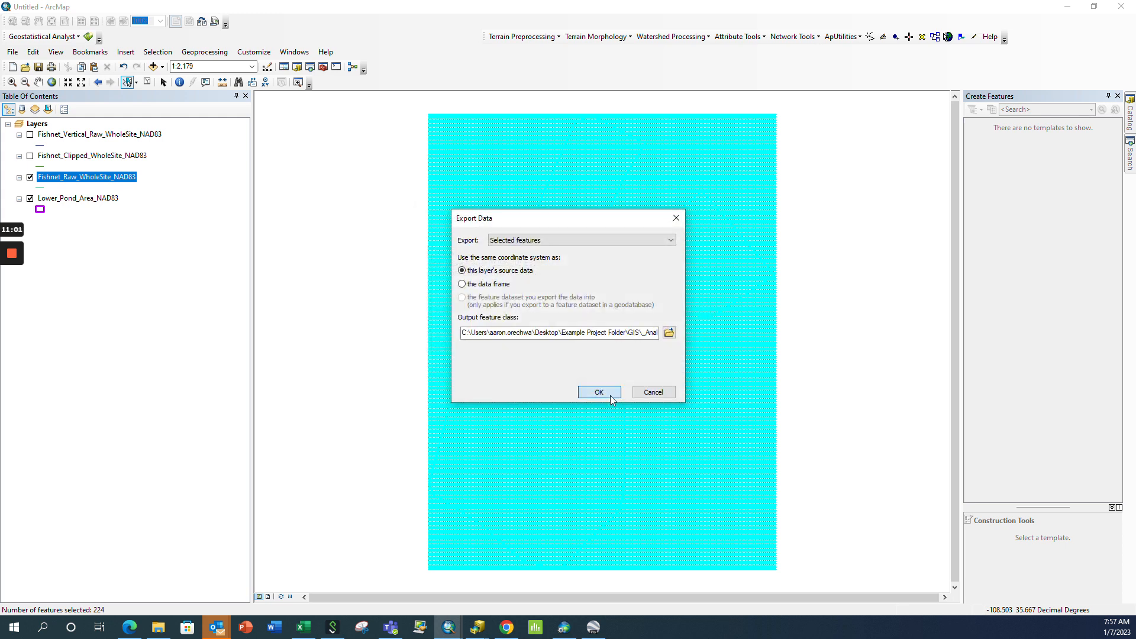
left_click(610, 396)
left_click(649, 394)
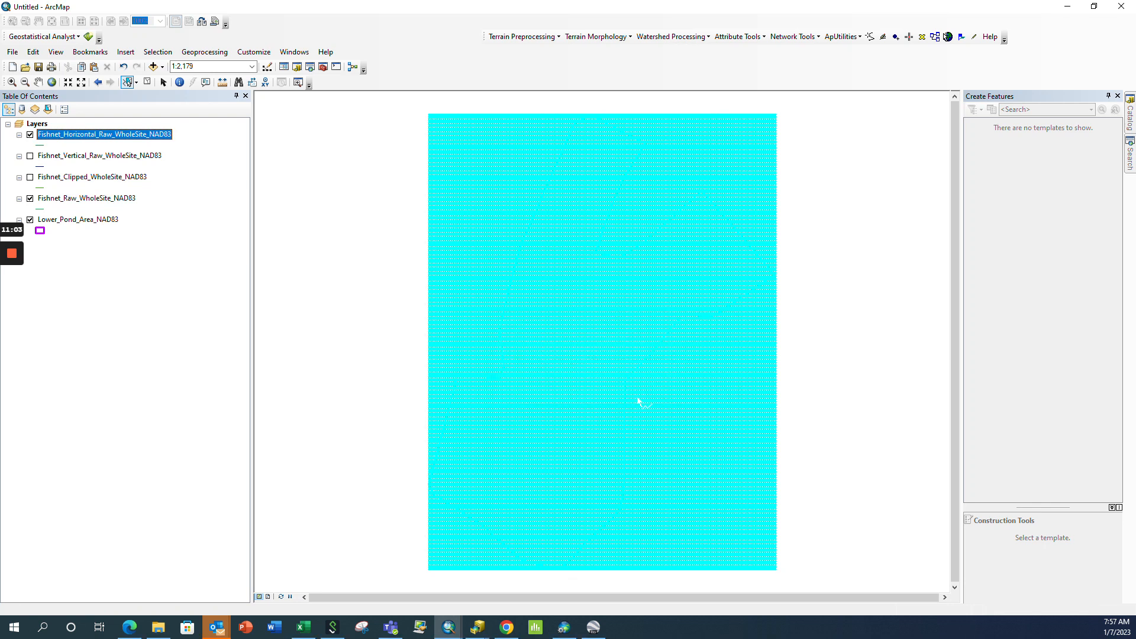
- Hide Fishnet_Raw_WholeSite_NAD83 and clear the selected features so the pond boundary is no longer selected
left_click(30, 199)
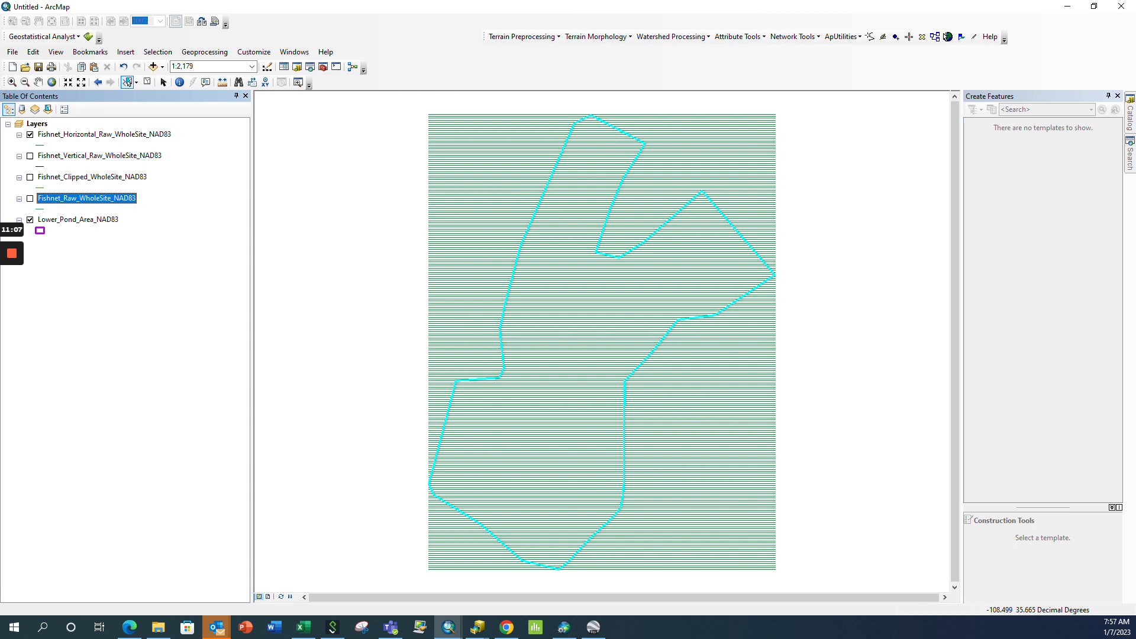
left_click(158, 52)
left_click(200, 132)
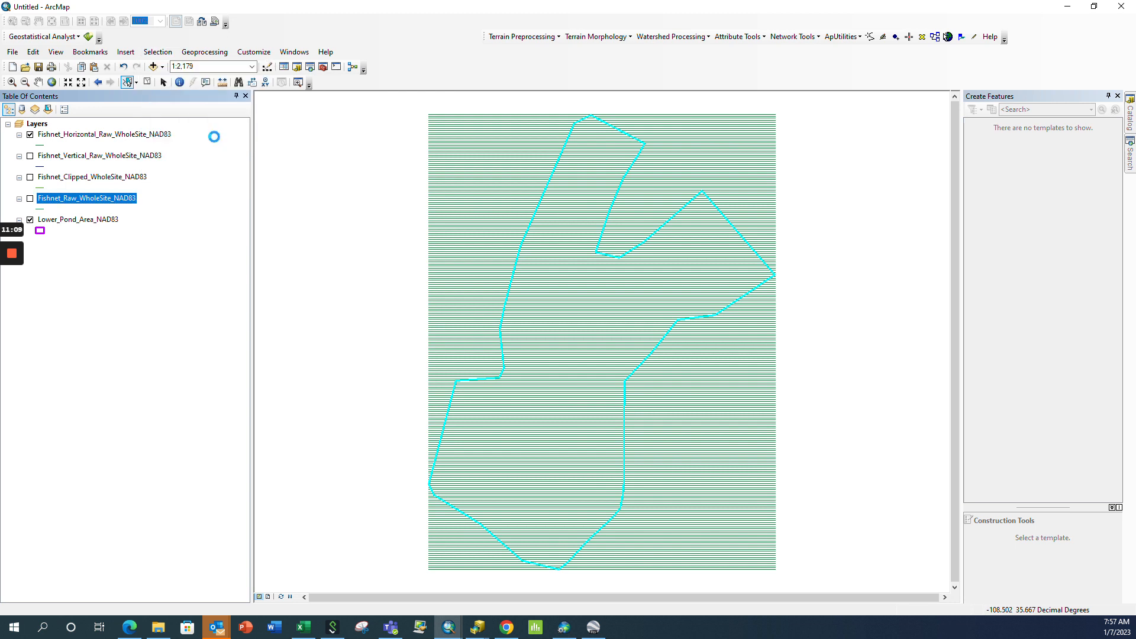
left_click(358, 23)
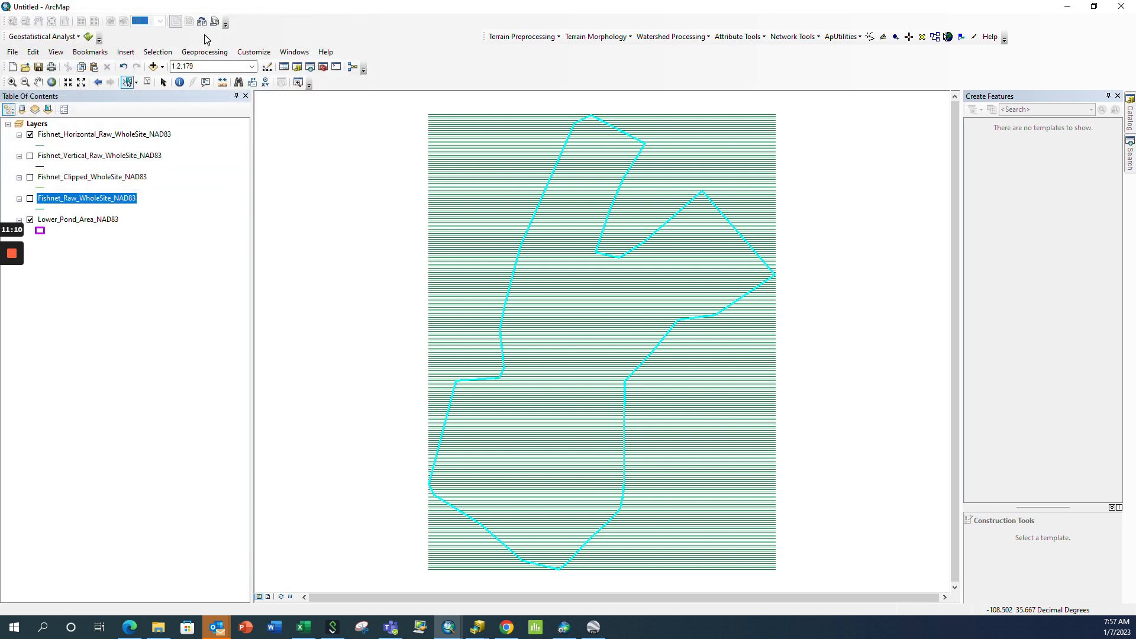
left_click(157, 52)
left_click(203, 147)
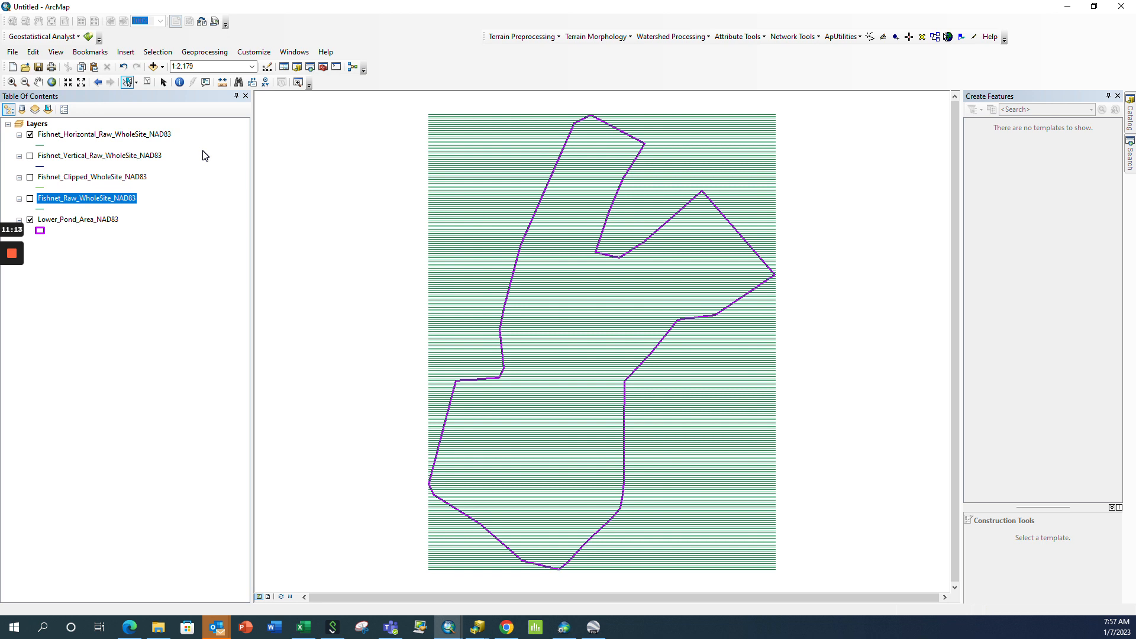
scroll(541, 303, "down", 3)
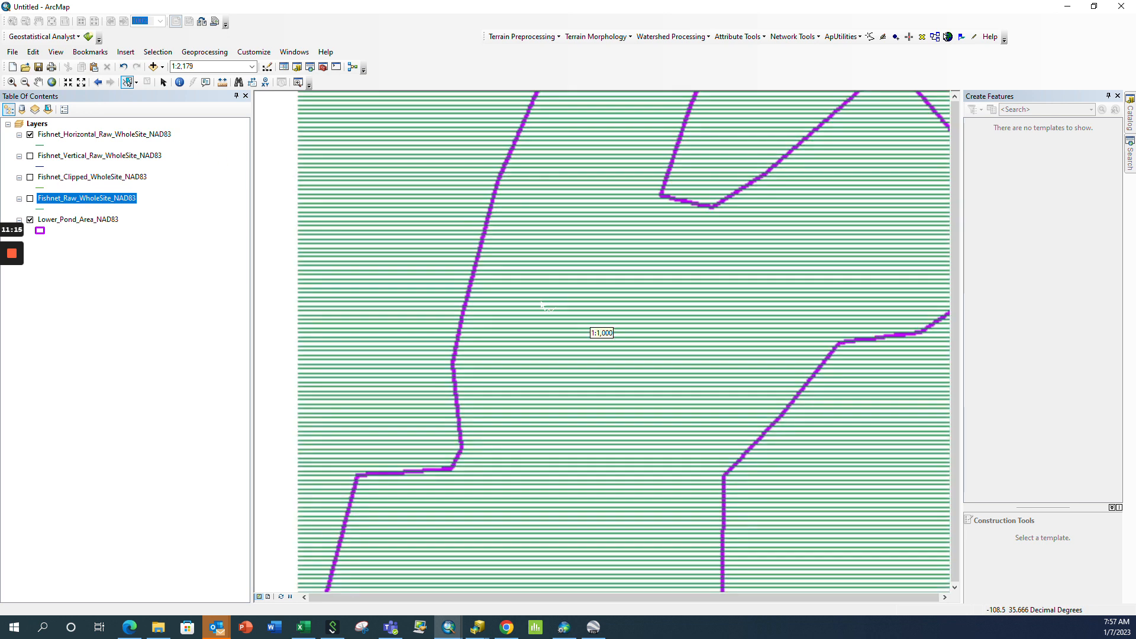
scroll(541, 303, "up", 4)
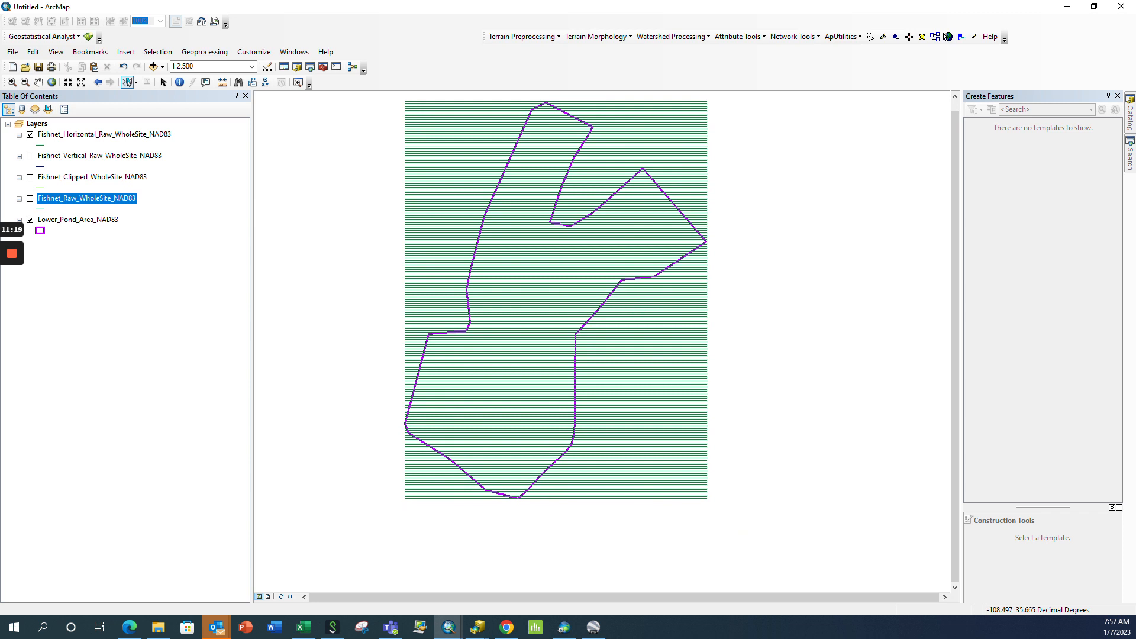
- Start the Clip (Analysis) tool with Fishnet_Vertical_Raw_WholeSite_NAD83 as input features and Lower_Pond_Area_NAD83 as clip features
left_click(1129, 158)
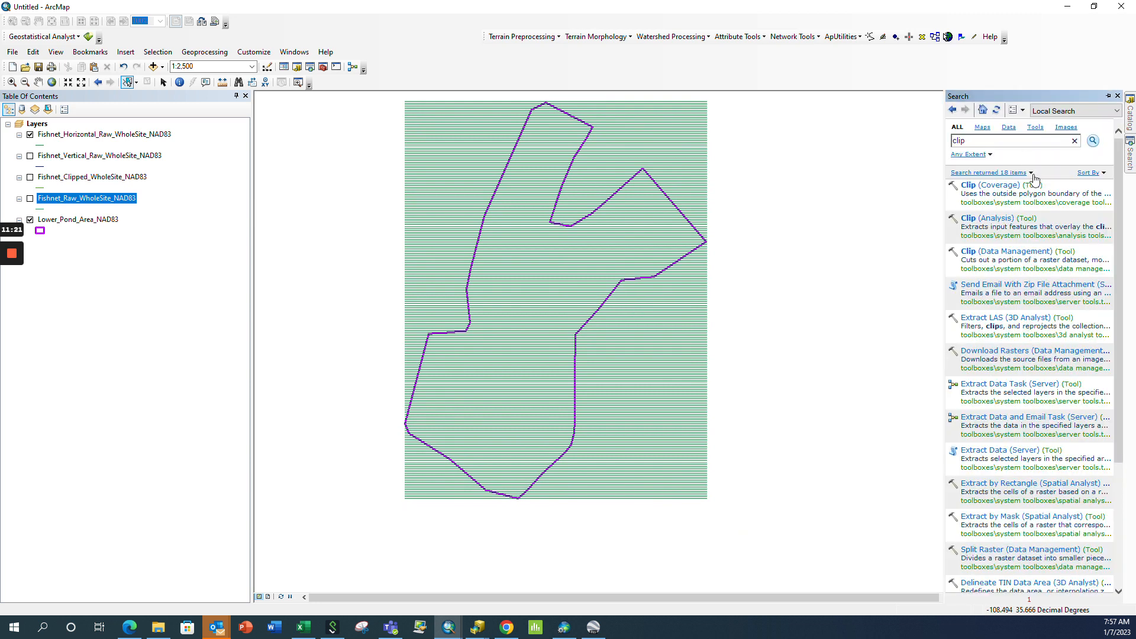
left_click(1006, 219)
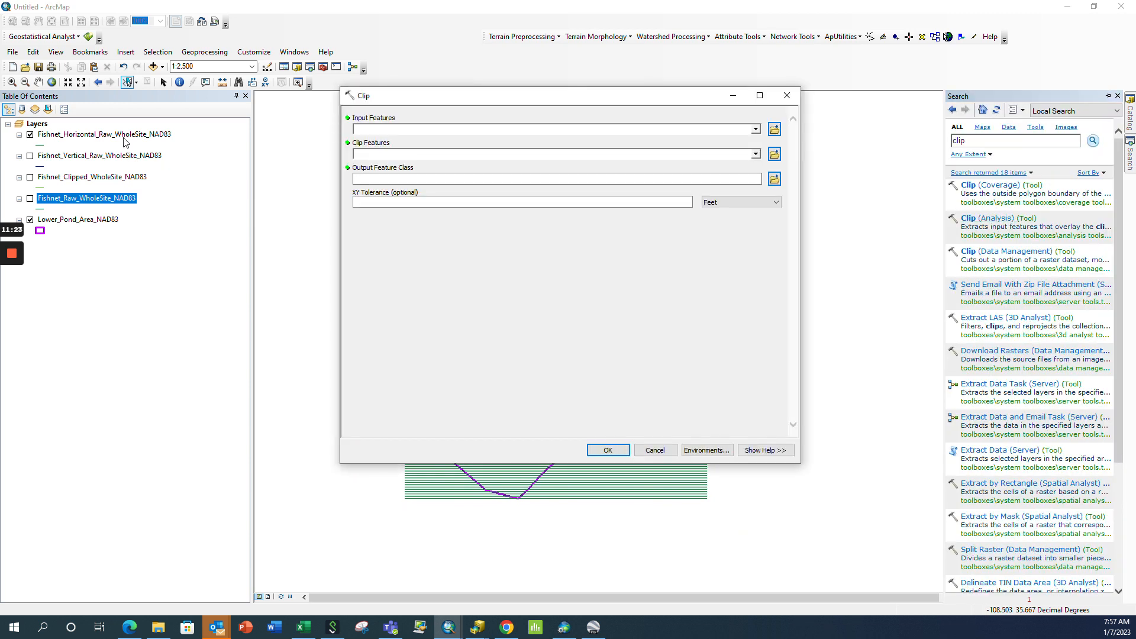
left_click_drag(124, 158, 650, 132)
left_click(756, 155)
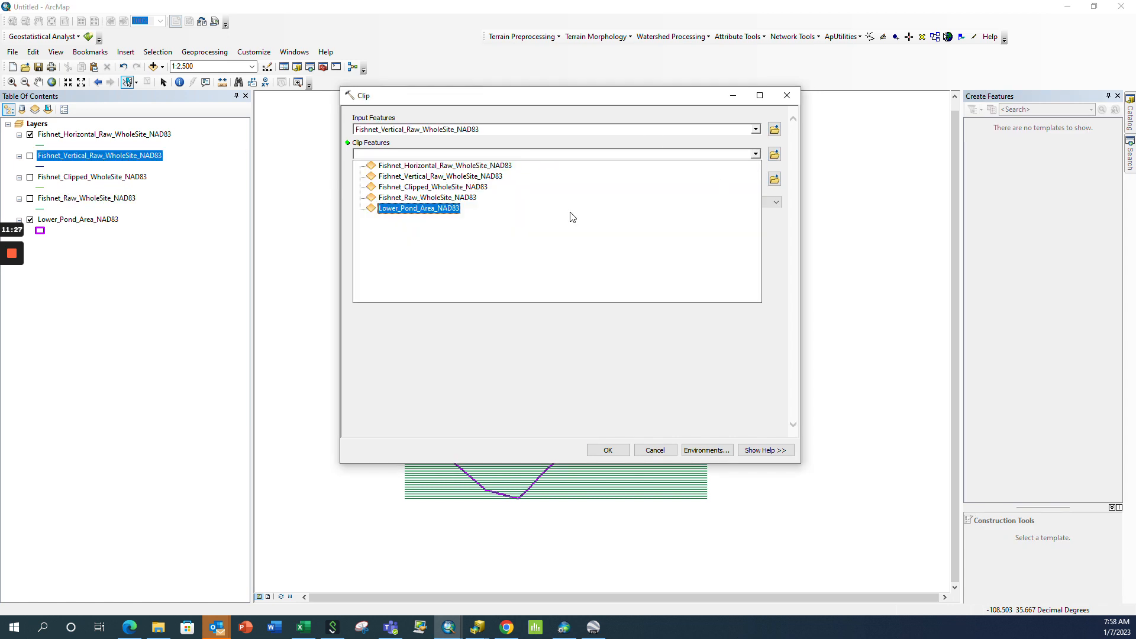
left_click(439, 210)
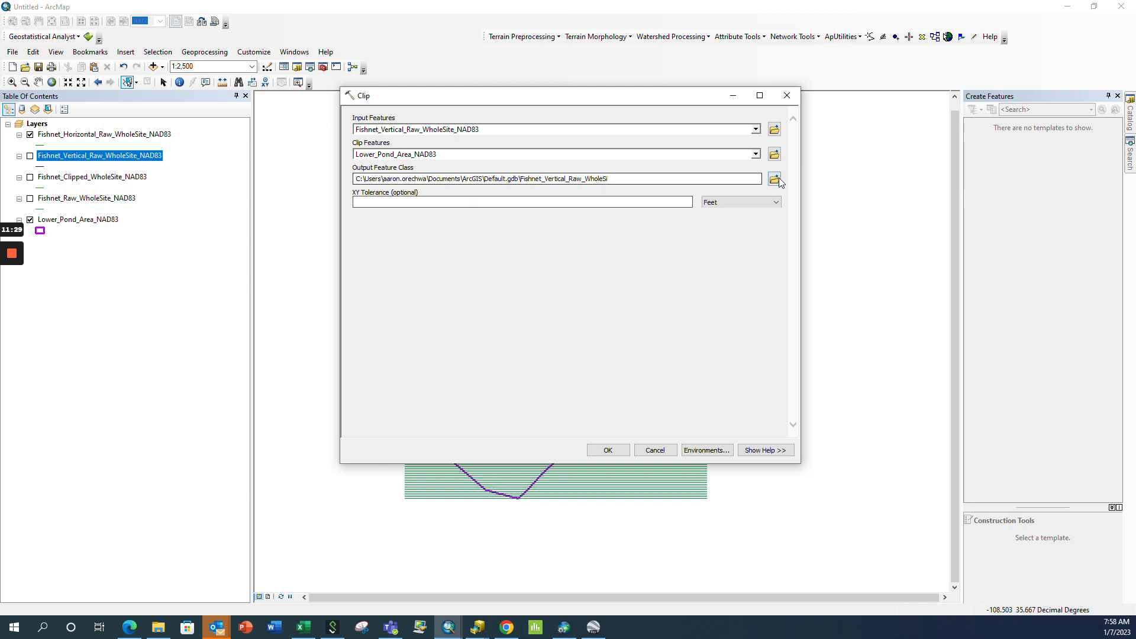
- Name the clip output Fishnet_Vertical_Clipped_WholeSite_NAD83.shp in the Fishnet folder and run the tool
left_click(774, 179)
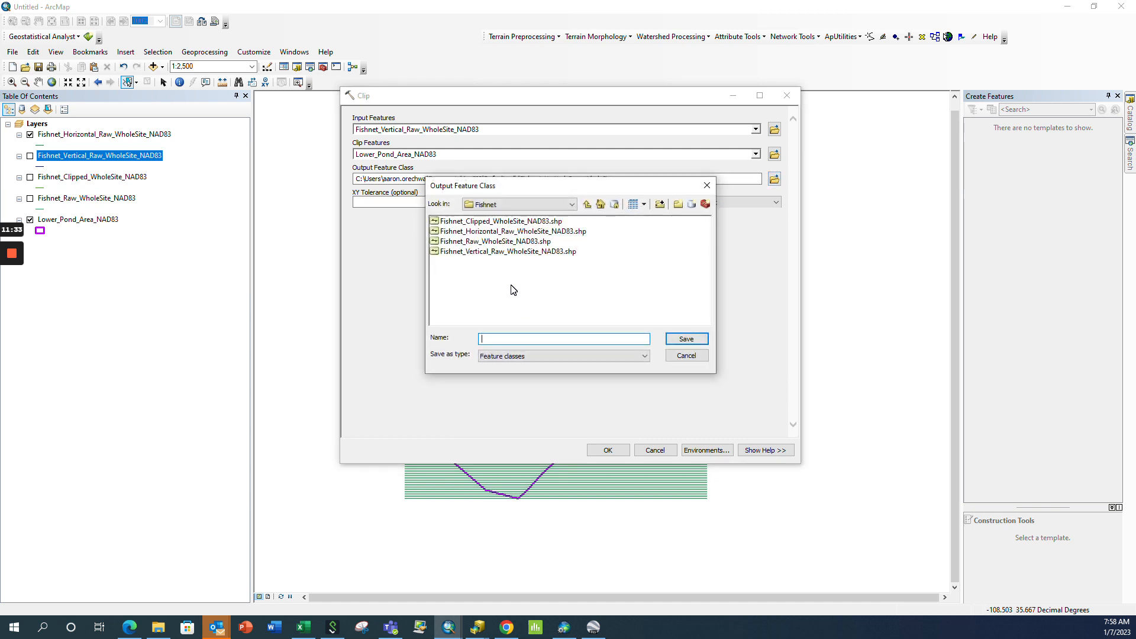
left_click(486, 253)
left_click(543, 339)
key("BackSpace")
key("BackSpace")
key("BackSpace")
type("Clipped_WholeSite_NAD83.shp")
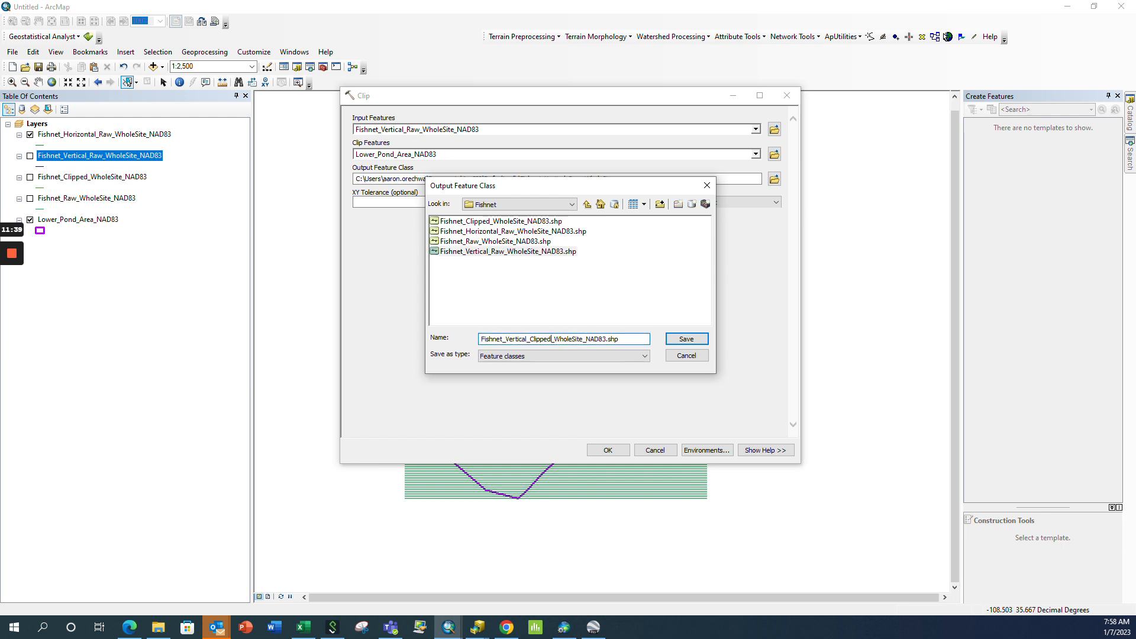
left_click(685, 340)
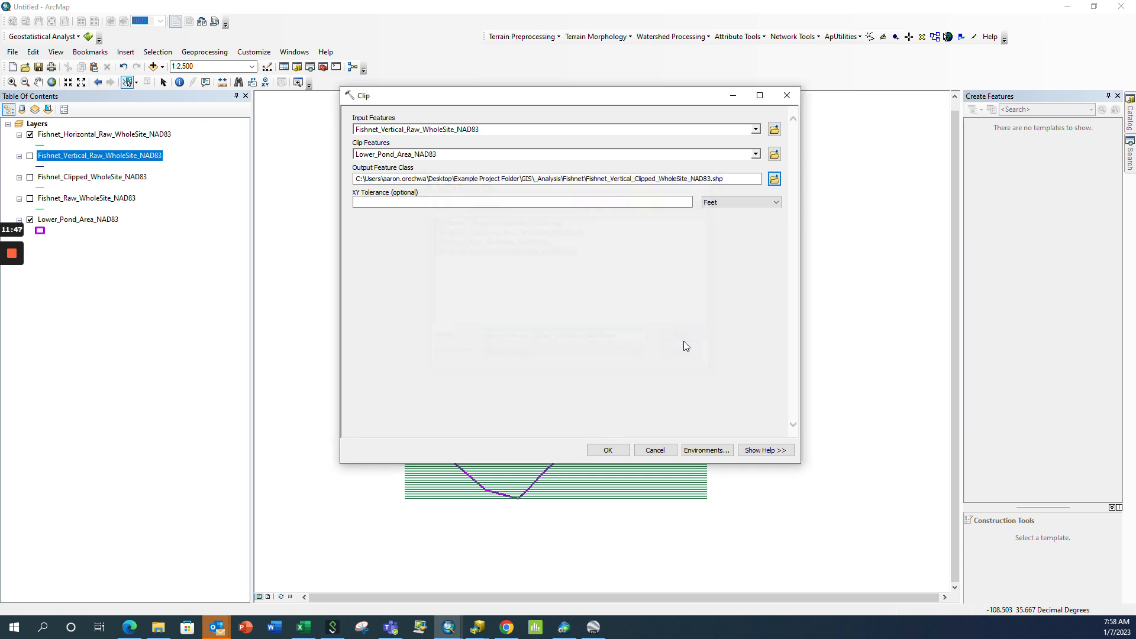
left_click(602, 448)
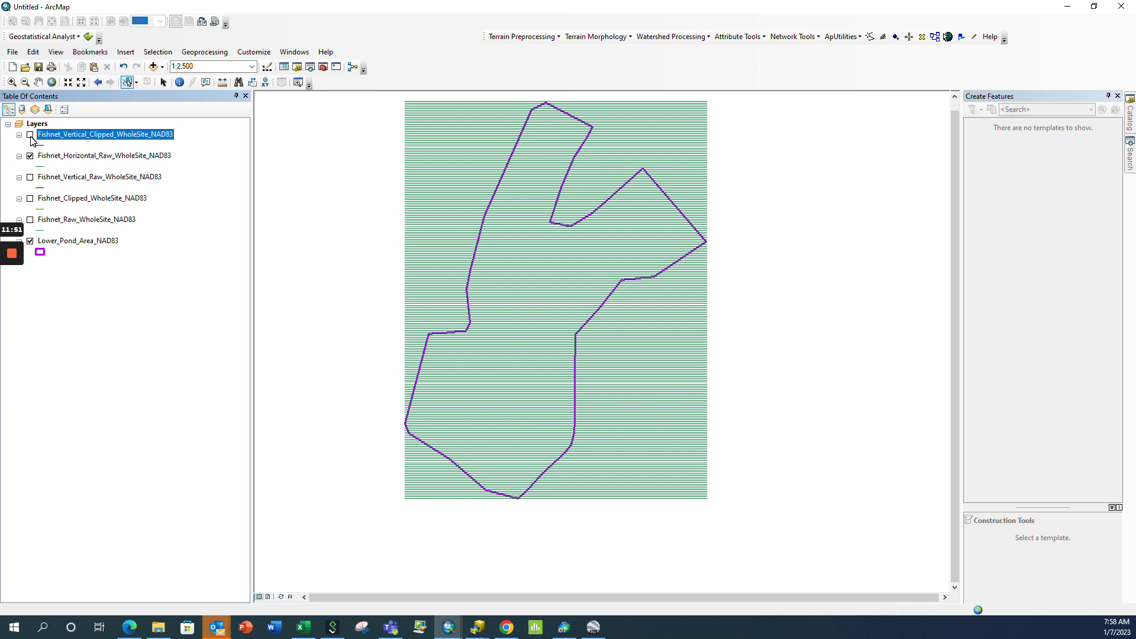
- Hide Fishnet_Horizontal_Raw_WholeSite_NAD83, show Fishnet_Vertical_Clipped_WholeSite_NAD83 and compare it with the raw vertical lines along the boundary
left_click(30, 156)
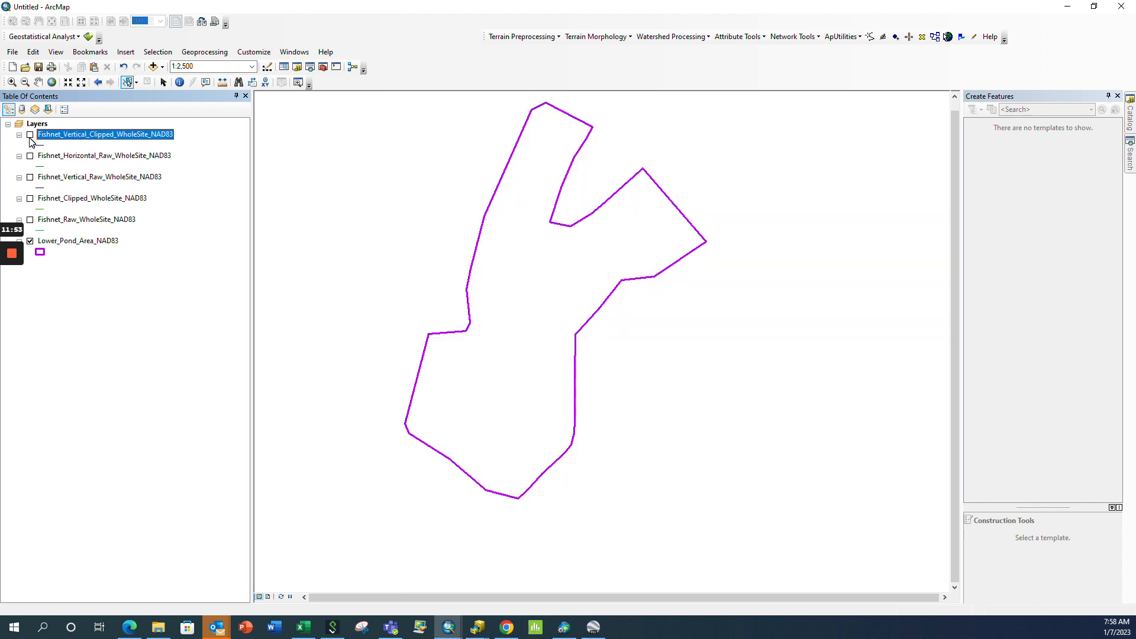
left_click(30, 135)
scroll(593, 305, "up", 5)
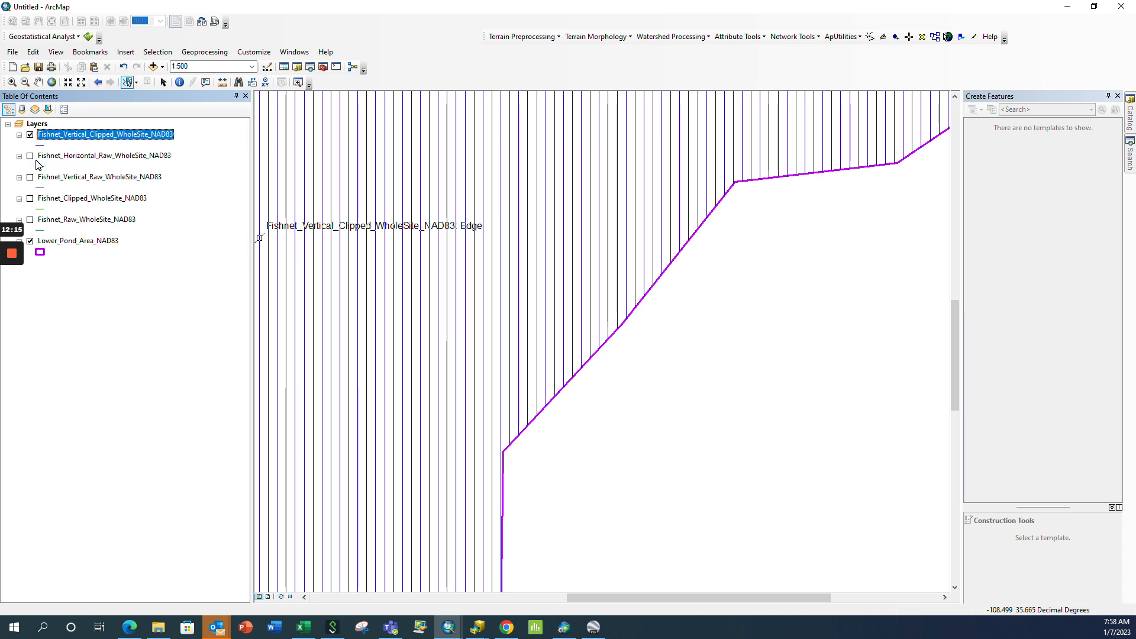
left_click(30, 177)
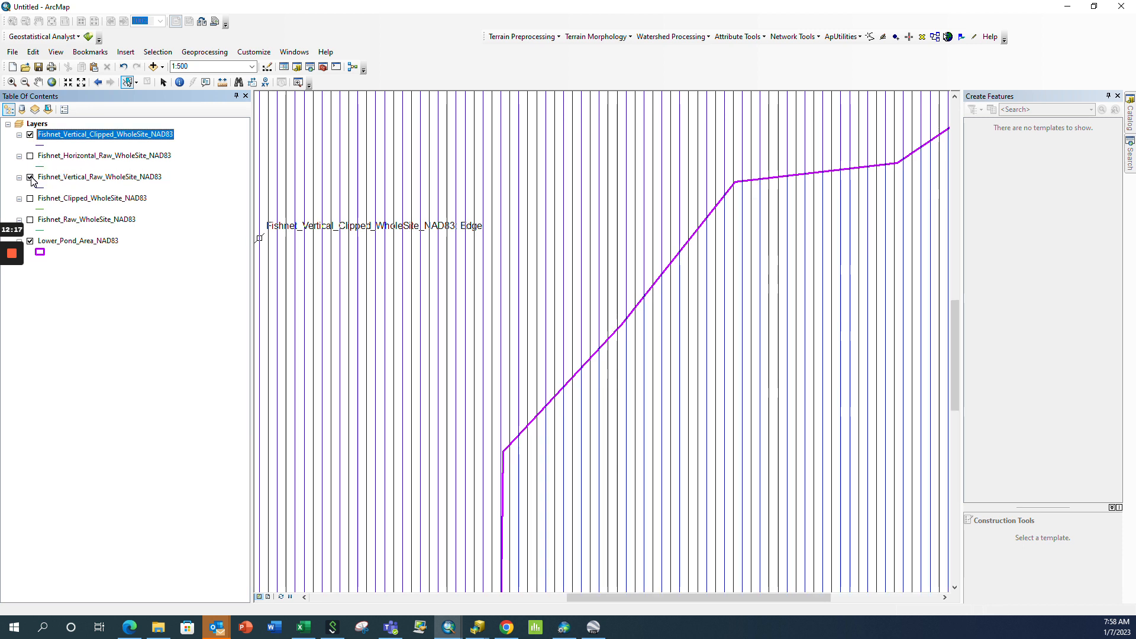
left_click(30, 178)
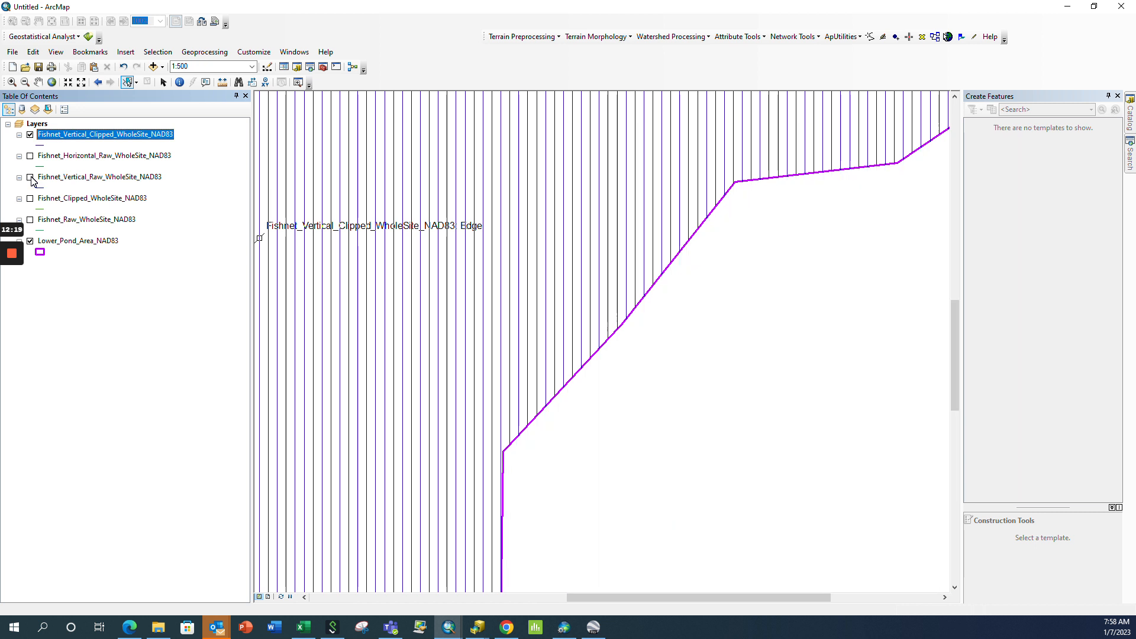
- Show Fishnet_Horizontal_Raw_WholeSite_NAD83 instead of the clipped vertical lines and set it as the input of a new Clip (Analysis) run
left_click(30, 135)
left_click(30, 155)
left_click(1130, 153)
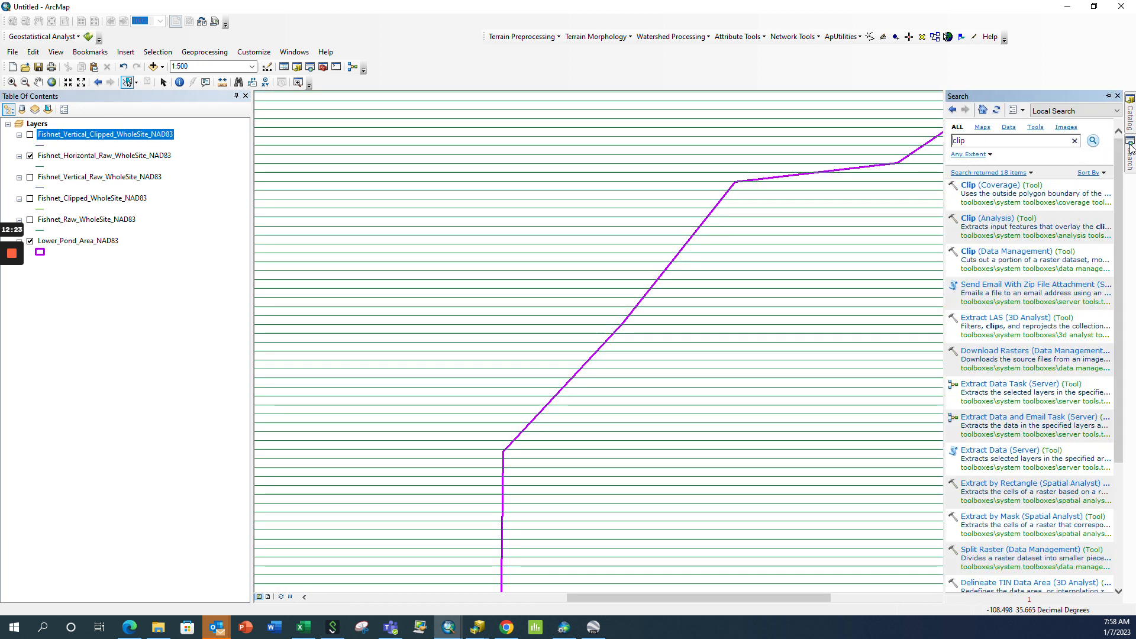
left_click(986, 218)
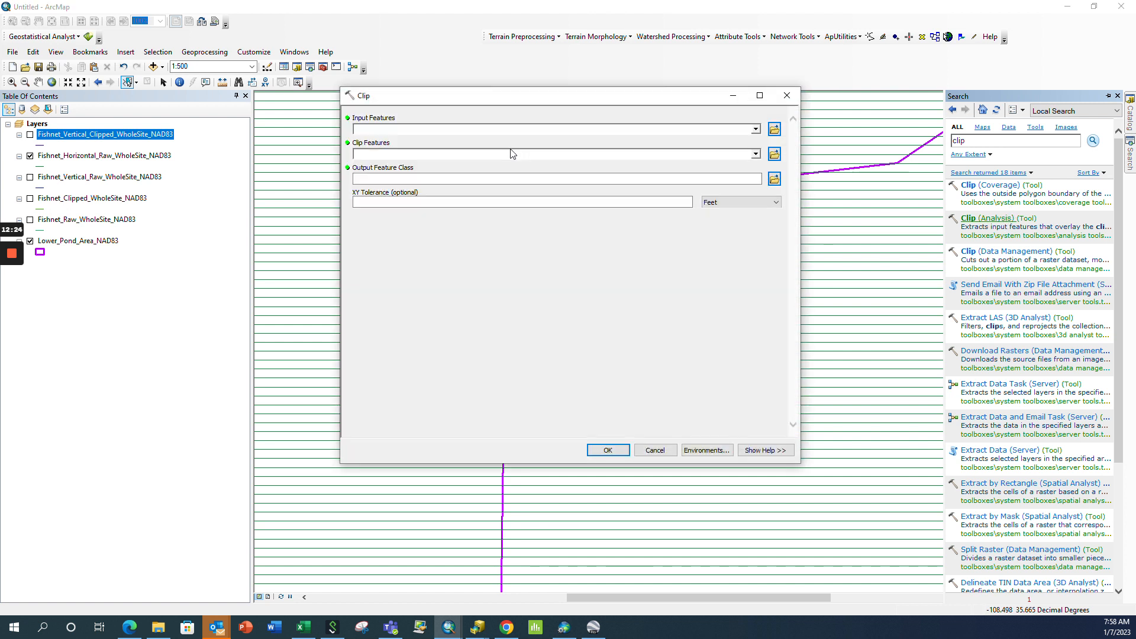
left_click(155, 158)
left_click_drag(262, 145, 412, 129)
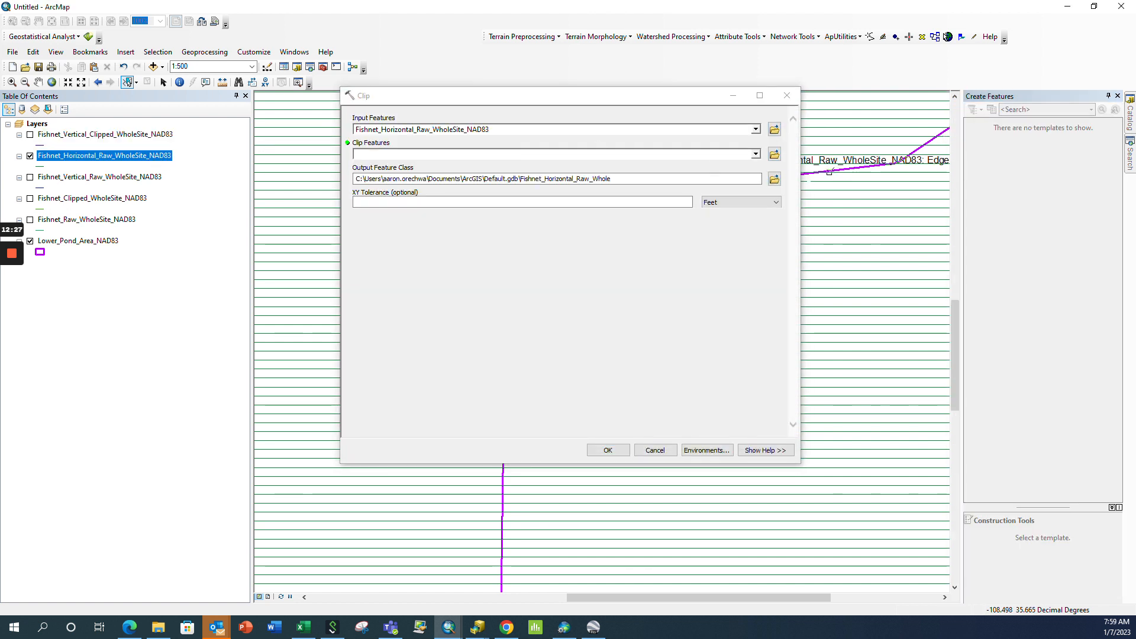
left_click(774, 154)
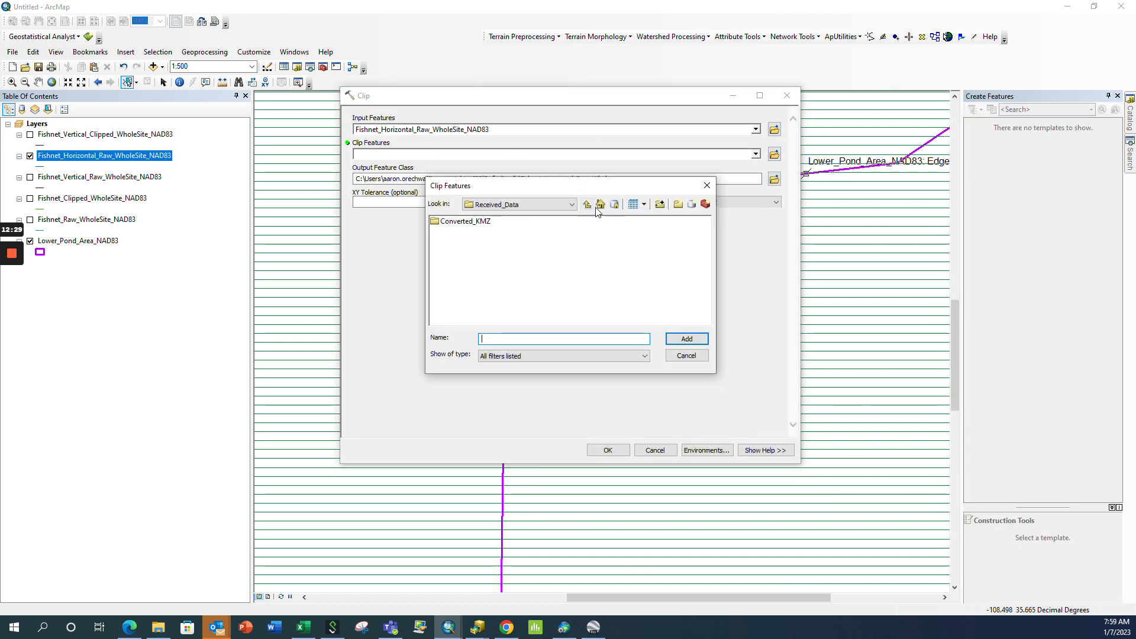
left_click(592, 204)
double_click(444, 241)
double_click(448, 223)
double_click(447, 222)
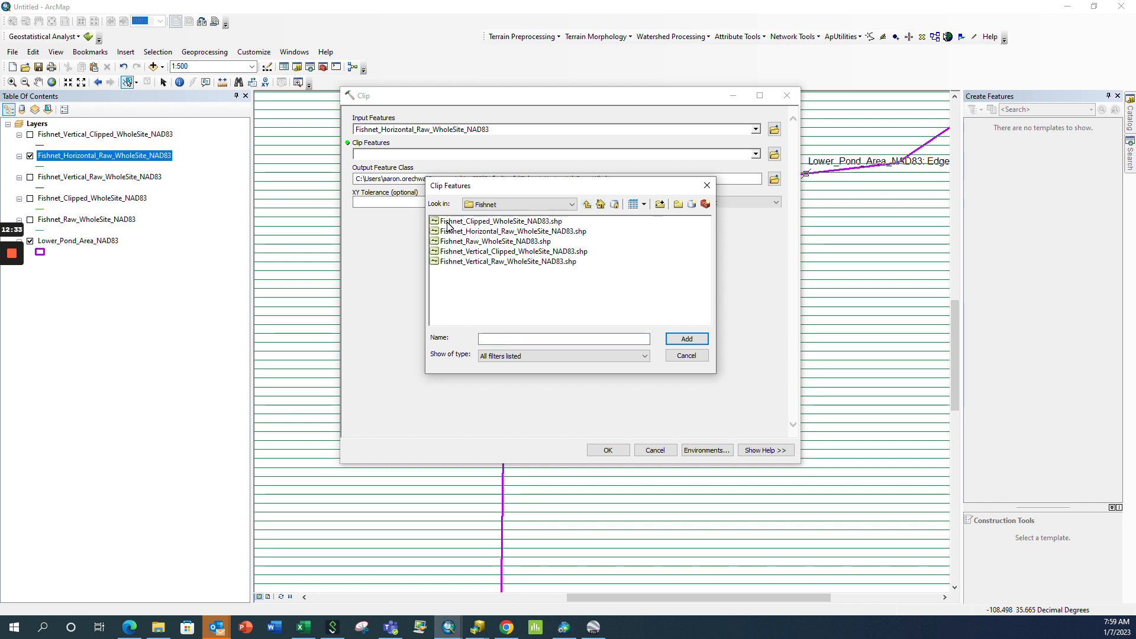
left_click(488, 254)
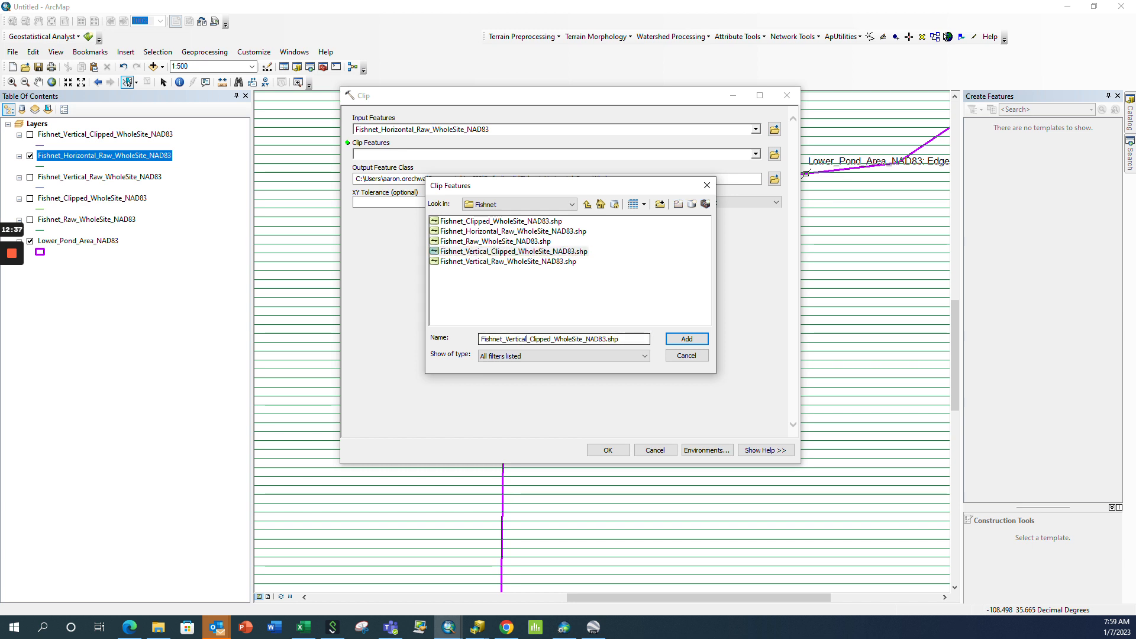
left_click(506, 231)
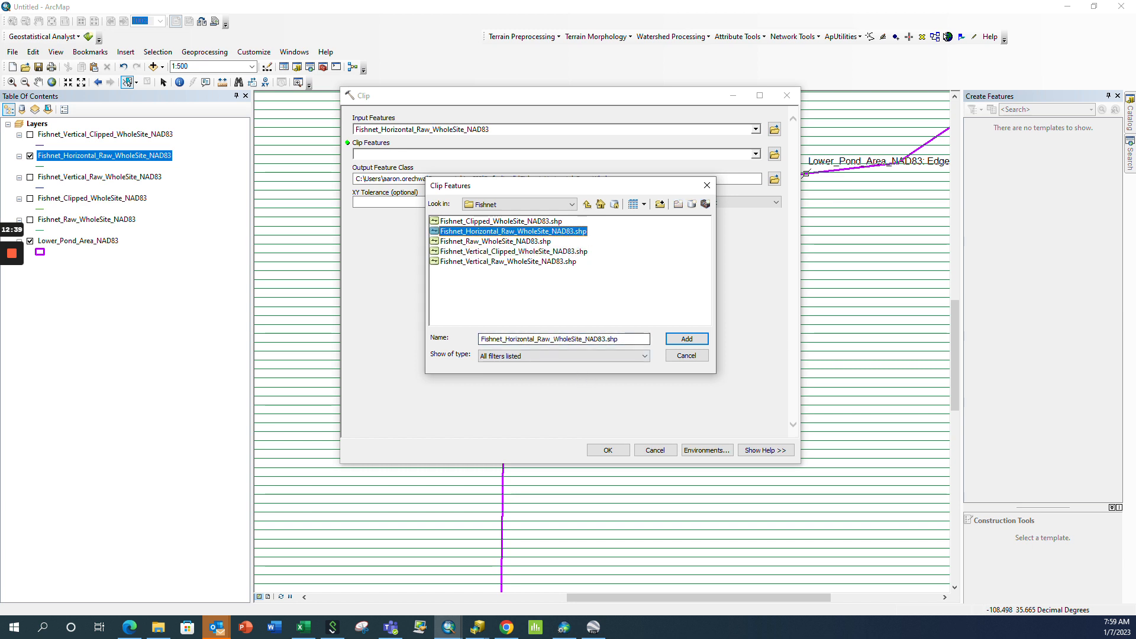
left_click(551, 339)
key("BackSpace")
key("BackSpace")
key("BackSpace")
type("Clipped")
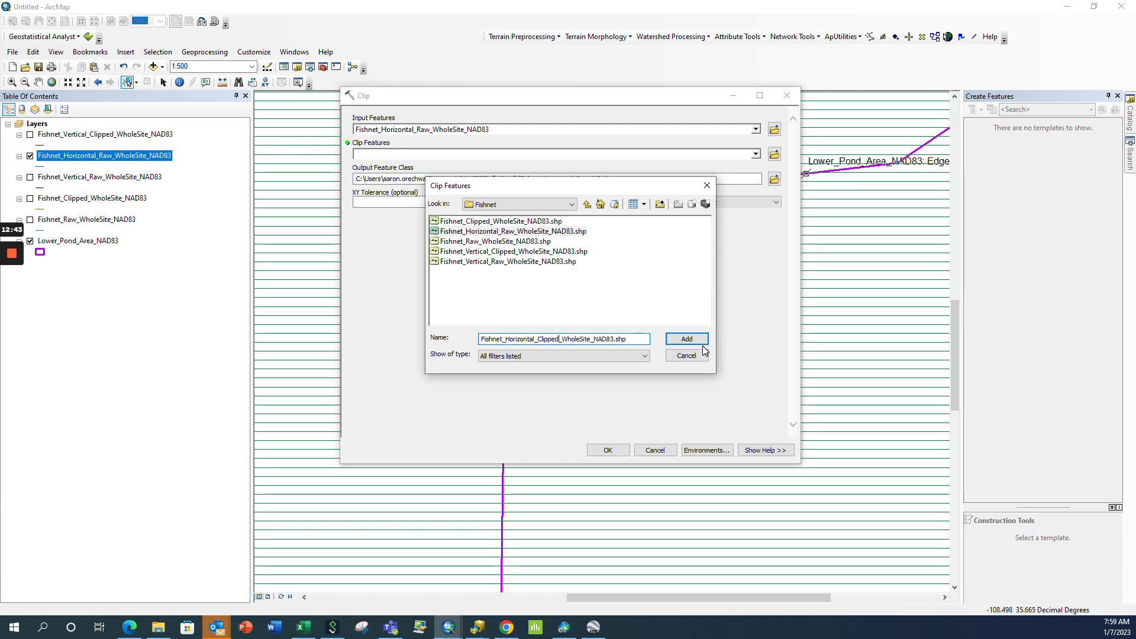
left_click(702, 341)
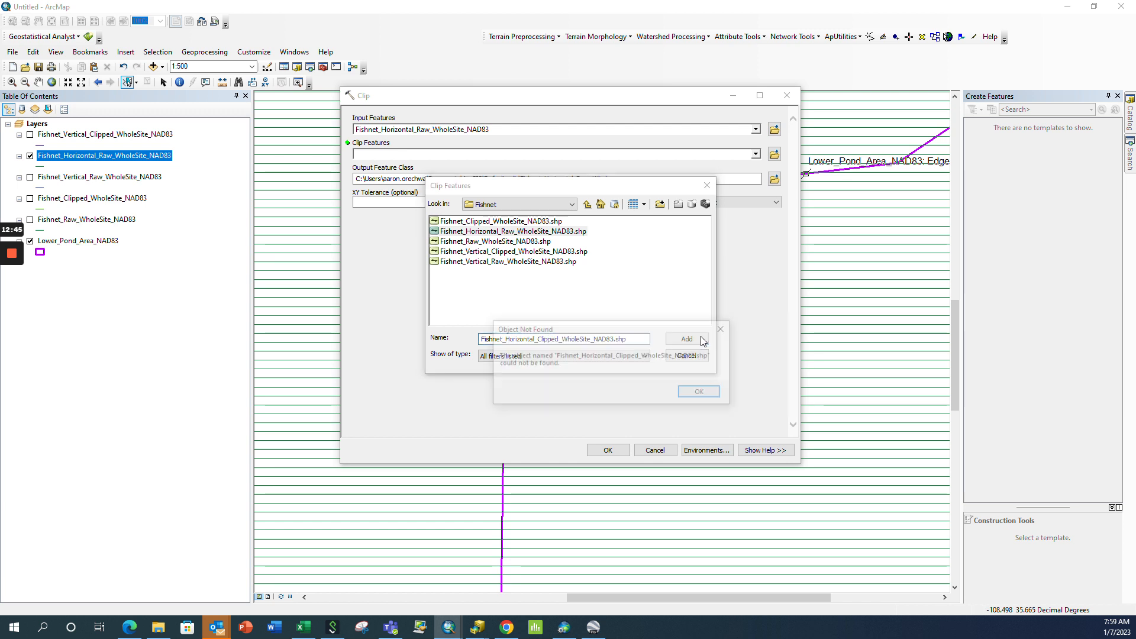
left_click(708, 394)
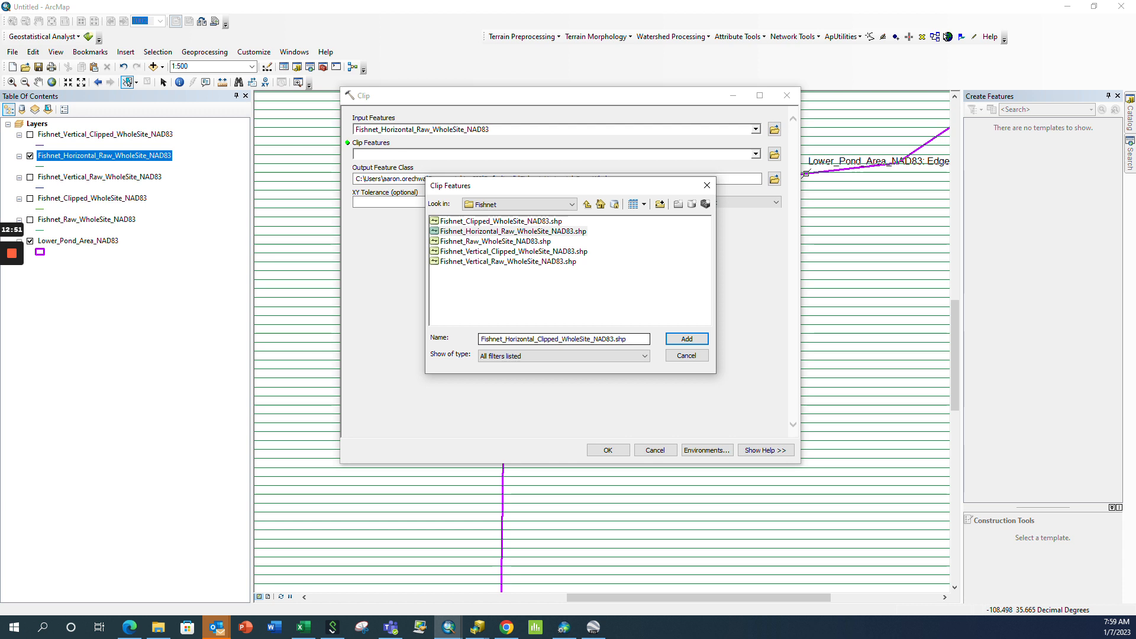
left_click(683, 339)
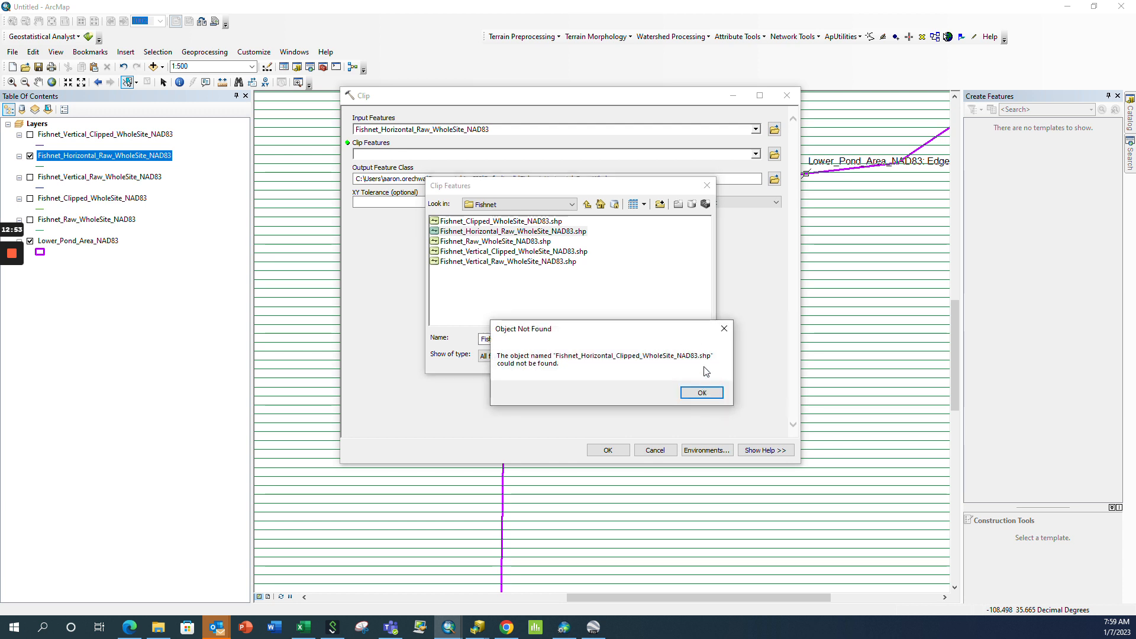
left_click(705, 393)
left_click(541, 224)
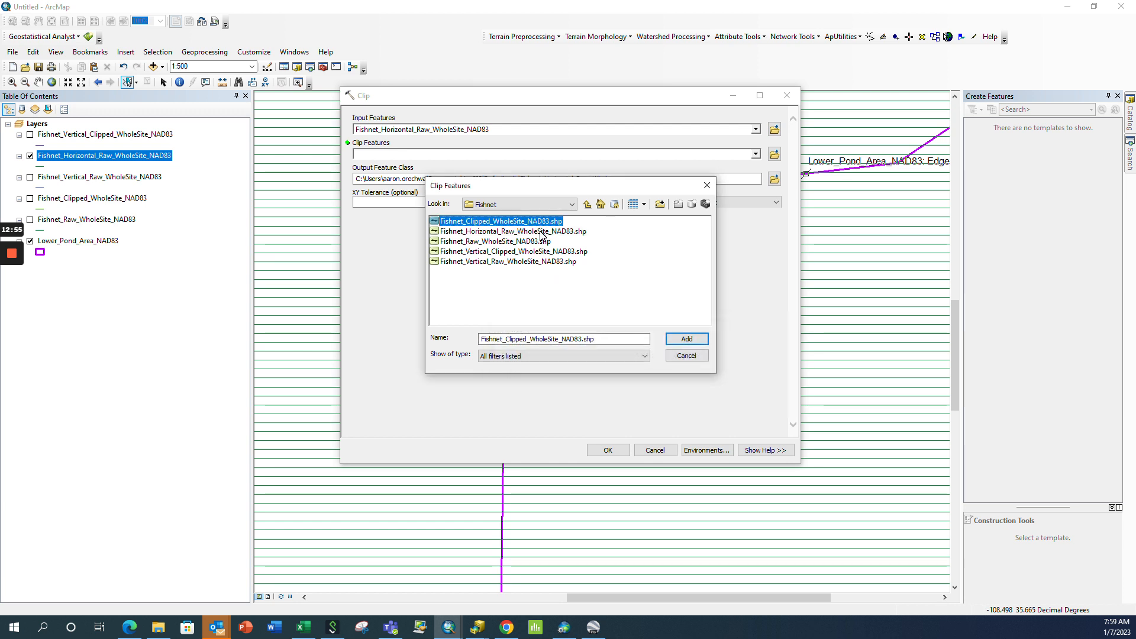
left_click(686, 355)
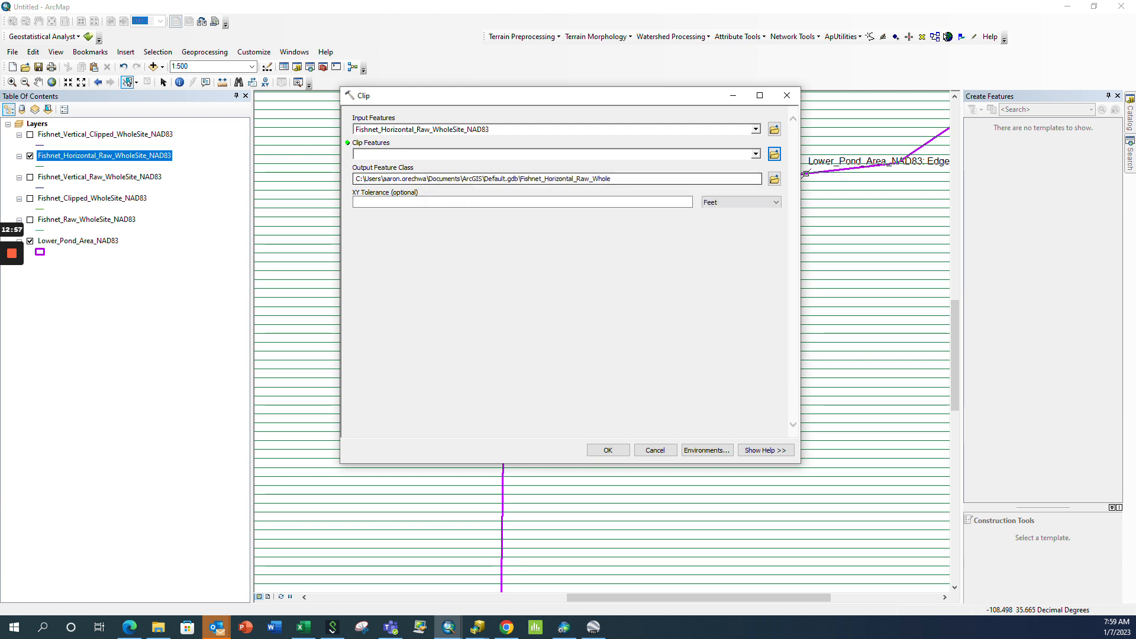
- Set Lower_Pond_Area_NAD83 as clip features and run the clip with output Fishnet_Horizontal_Clipped_WholeSite_NAD83.shp in the Fishnet folder
left_click(119, 241)
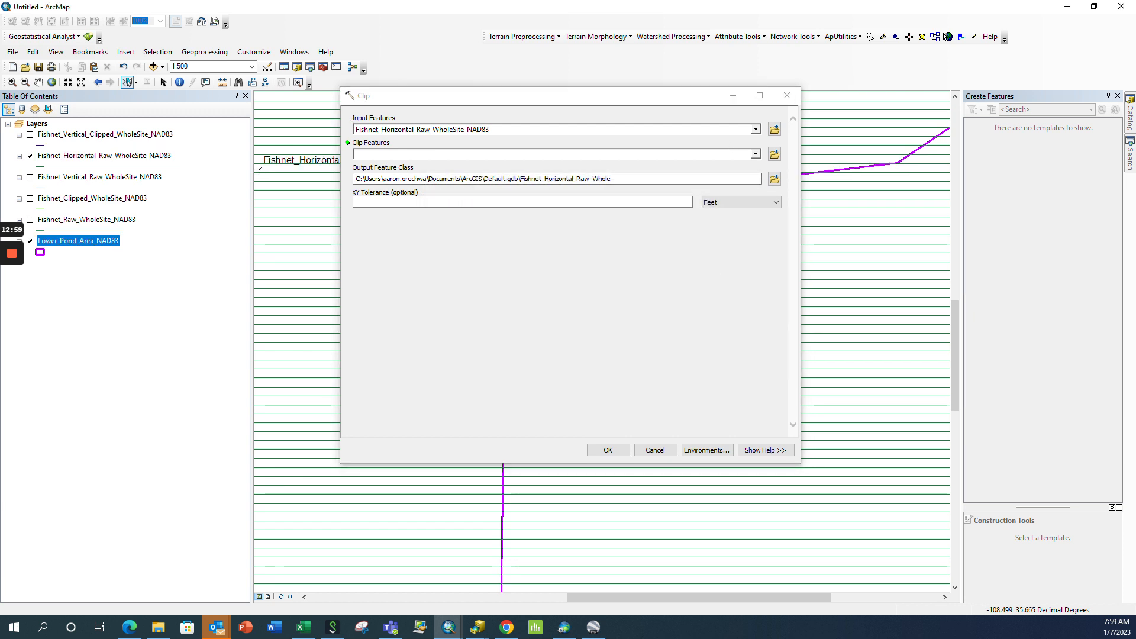
left_click_drag(258, 171, 402, 154)
left_click(774, 179)
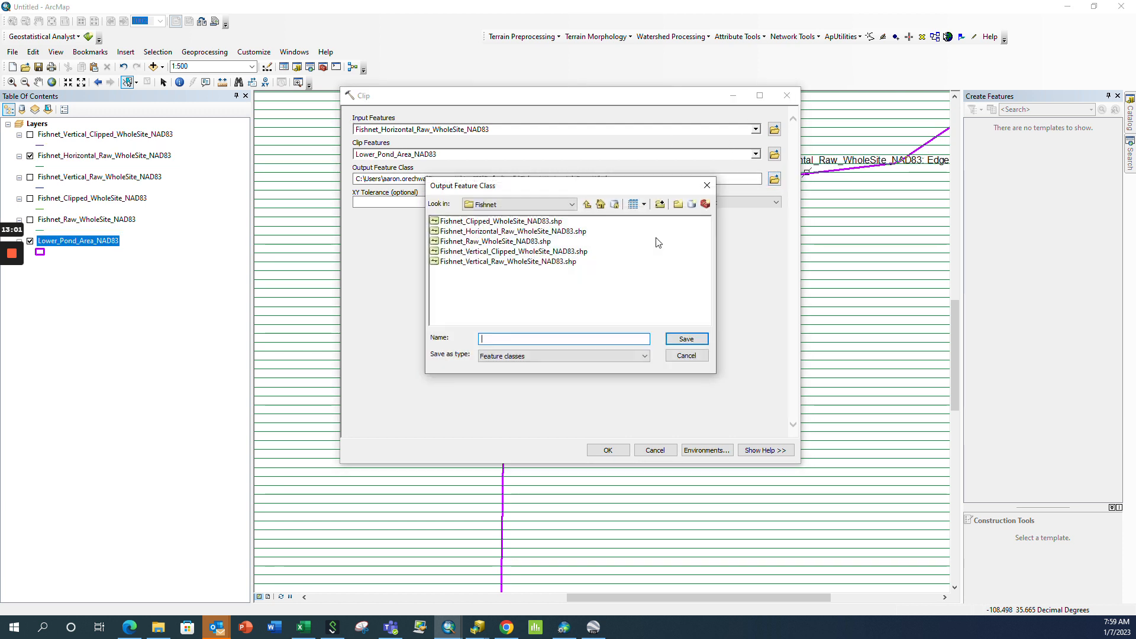
left_click(536, 231)
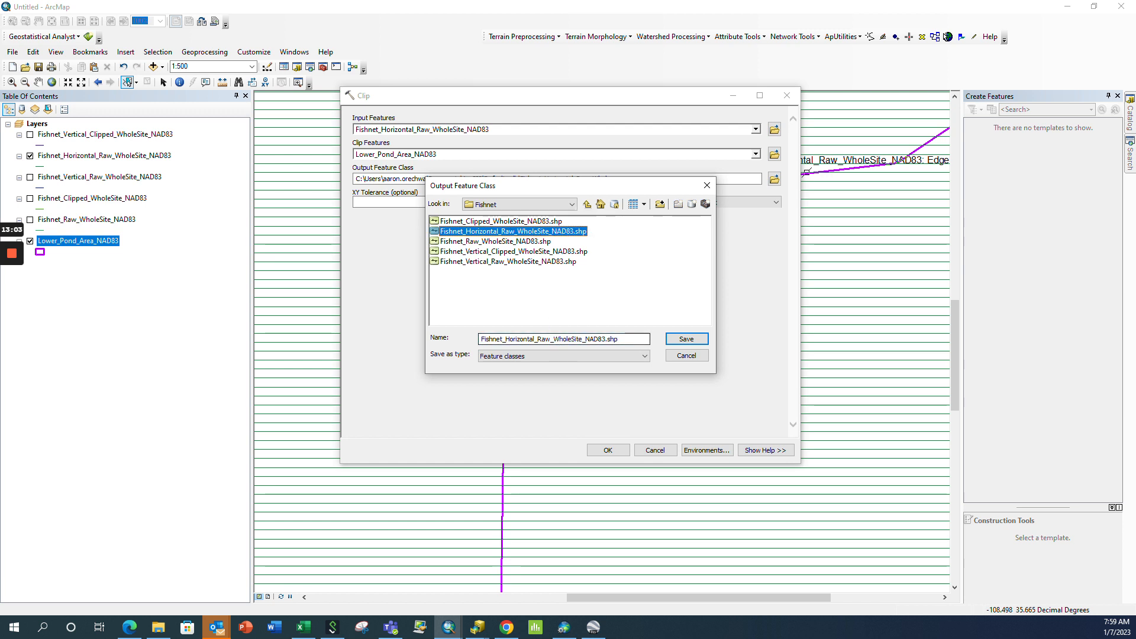
left_click(550, 339)
key("BackSpace")
key("BackSpace")
key("BackSpace")
type("Clipp")
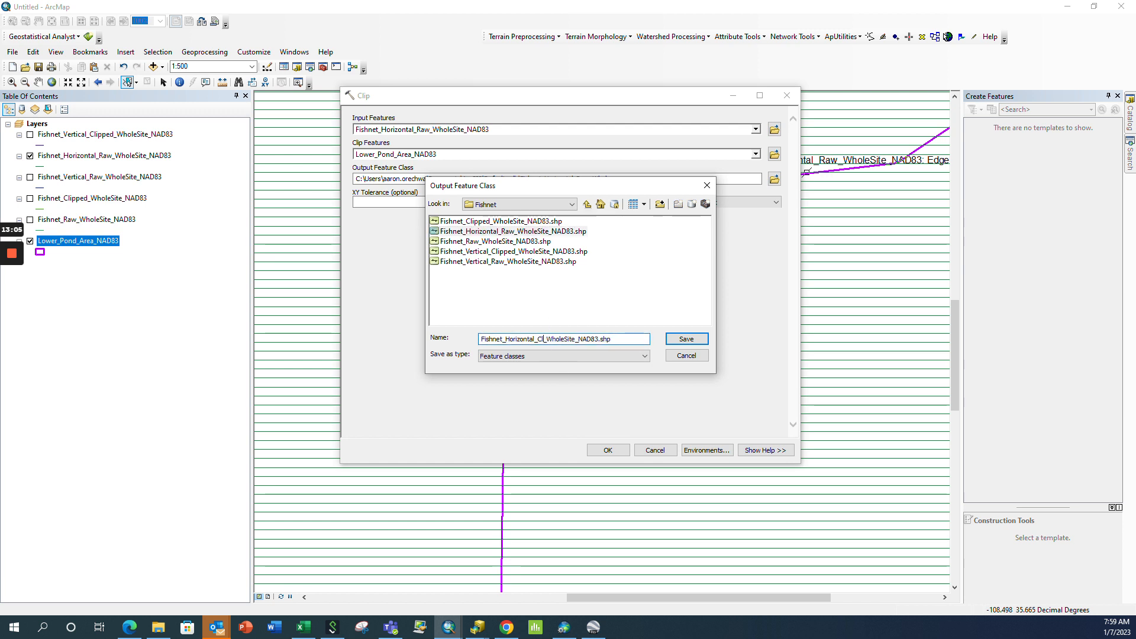
type("ed")
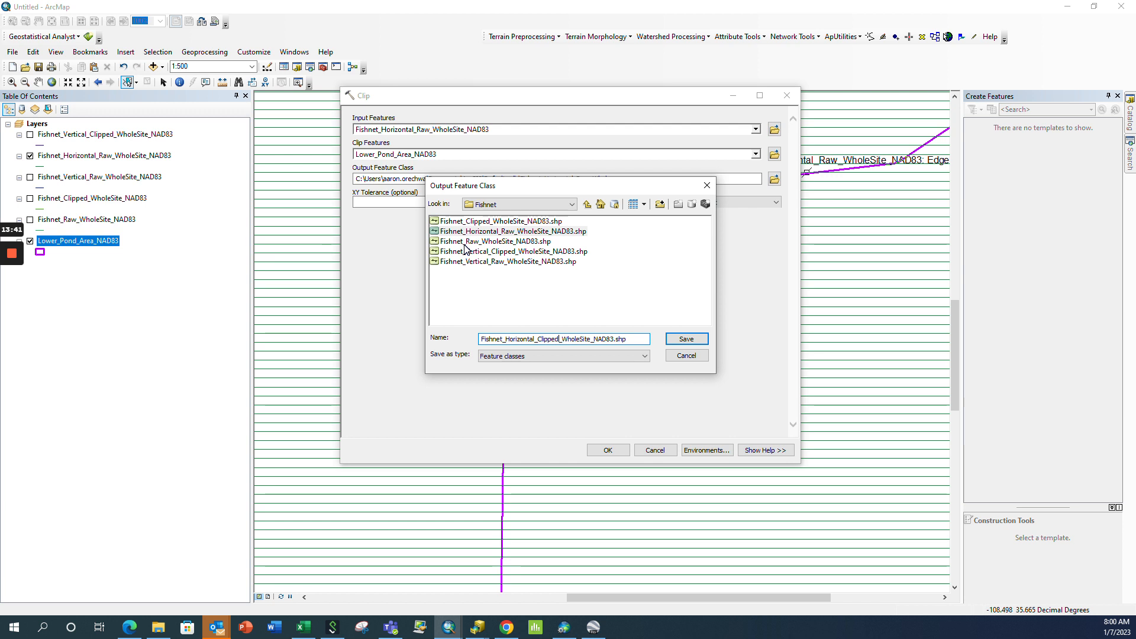
left_click(686, 339)
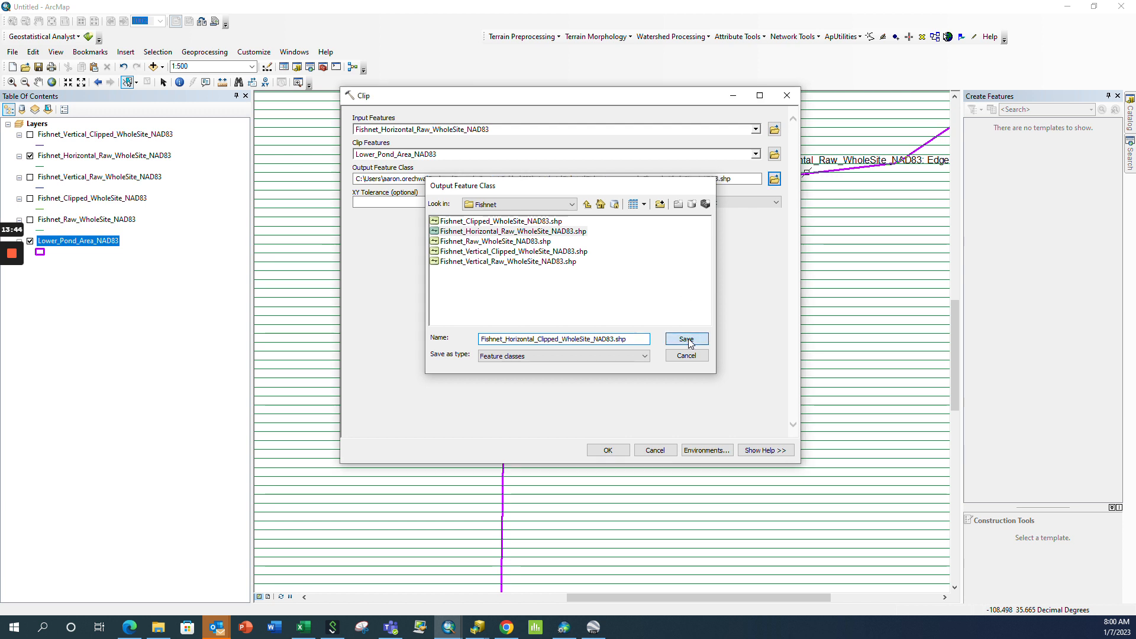
left_click(595, 454)
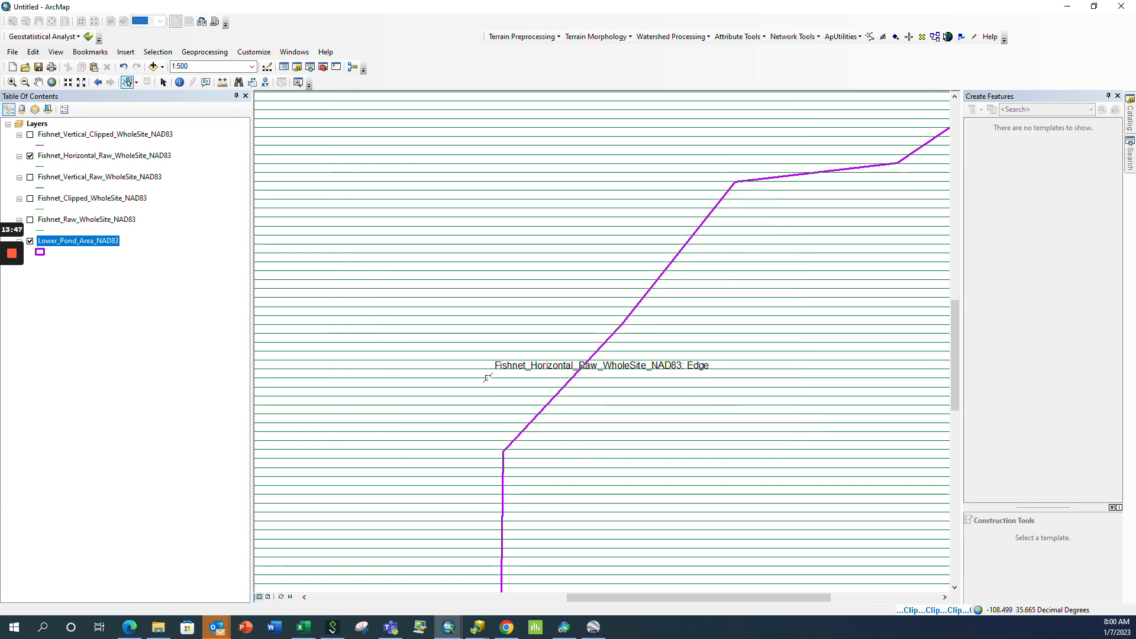
- Hide Fishnet_Horizontal_Raw_WholeSite_NAD83 and inspect the clipped horizontal lines across the whole pond area
left_click(30, 176)
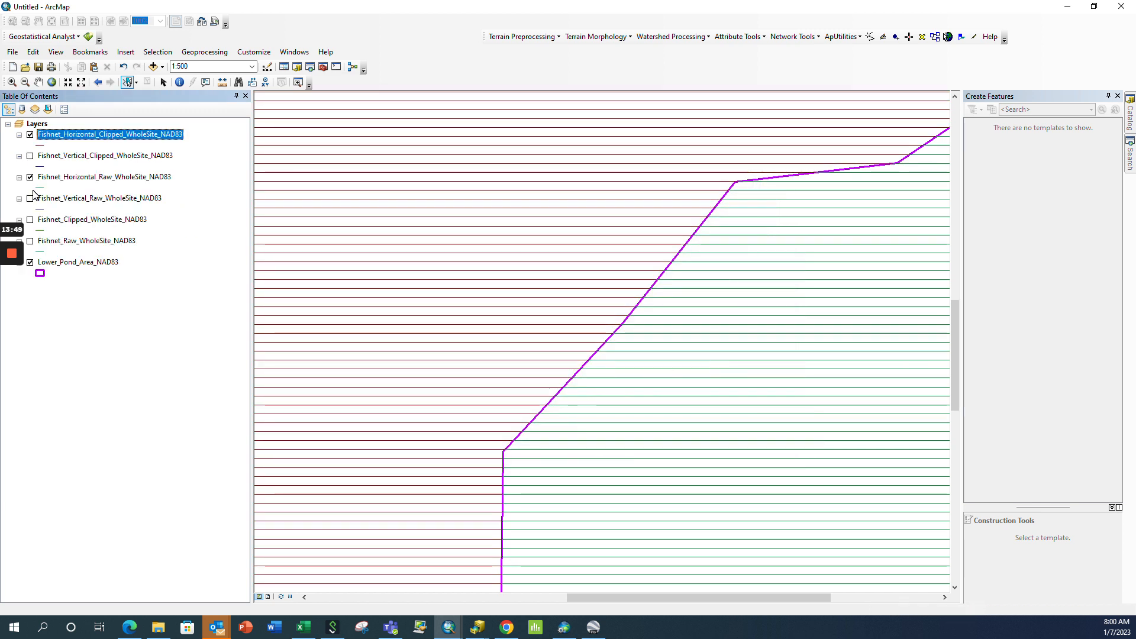
scroll(540, 352, "up", 3)
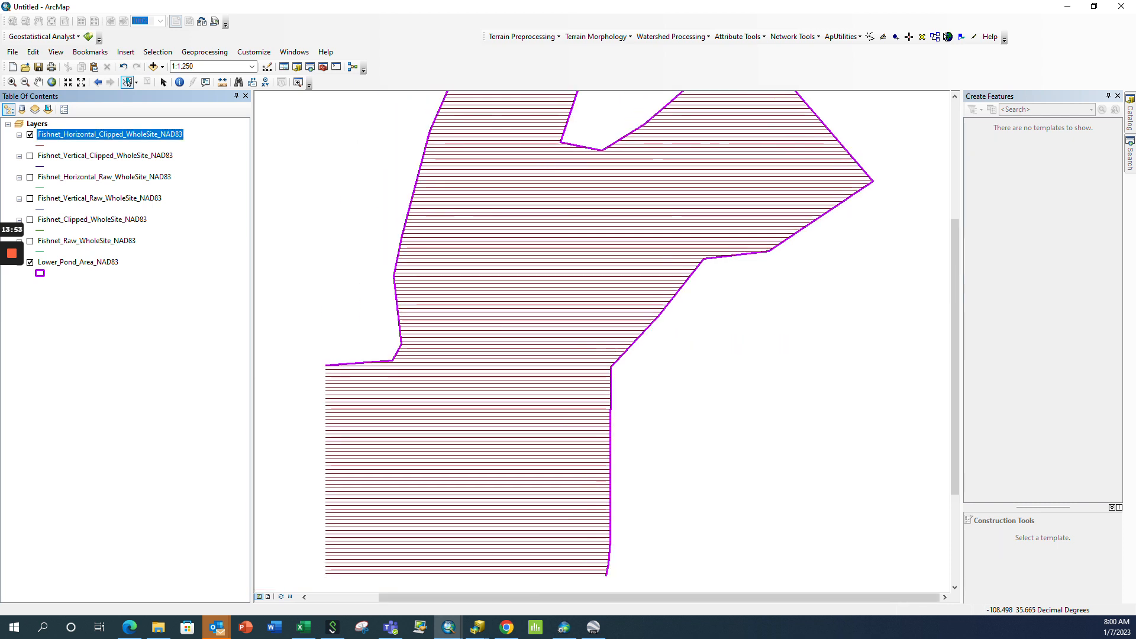
scroll(601, 332, "up", 4)
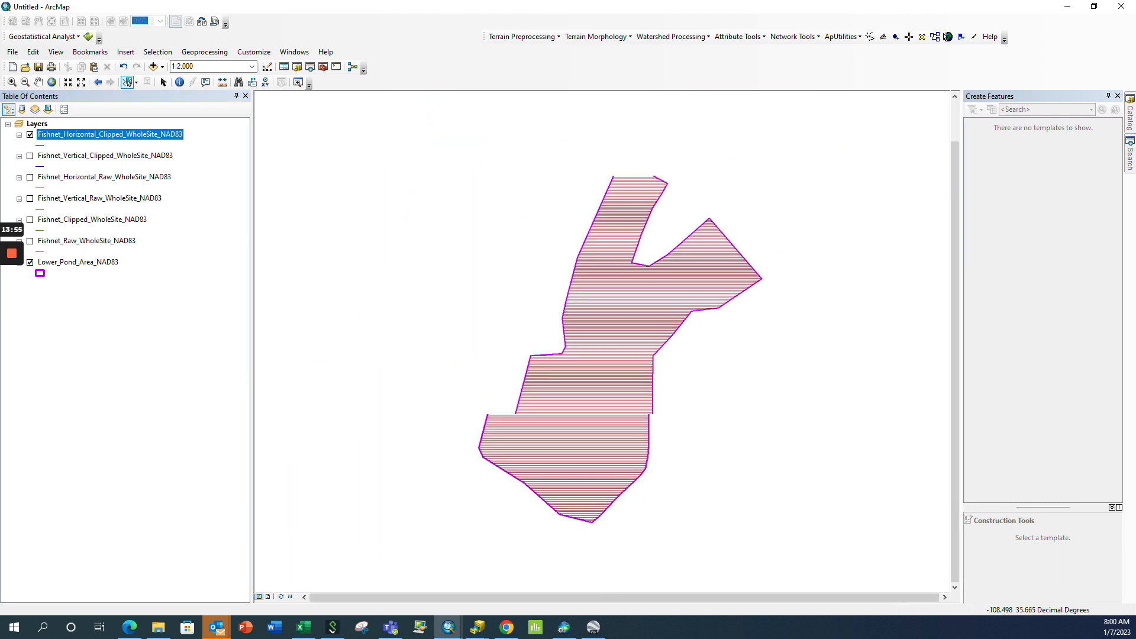
- Hide Fishnet_Horizontal_Clipped_WholeSite_NAD83 and briefly preview the clipped vertical, raw horizontal and raw vertical line layers one at a time
left_click(30, 135)
left_click(30, 156)
left_click(31, 157)
left_click(30, 178)
left_click(30, 177)
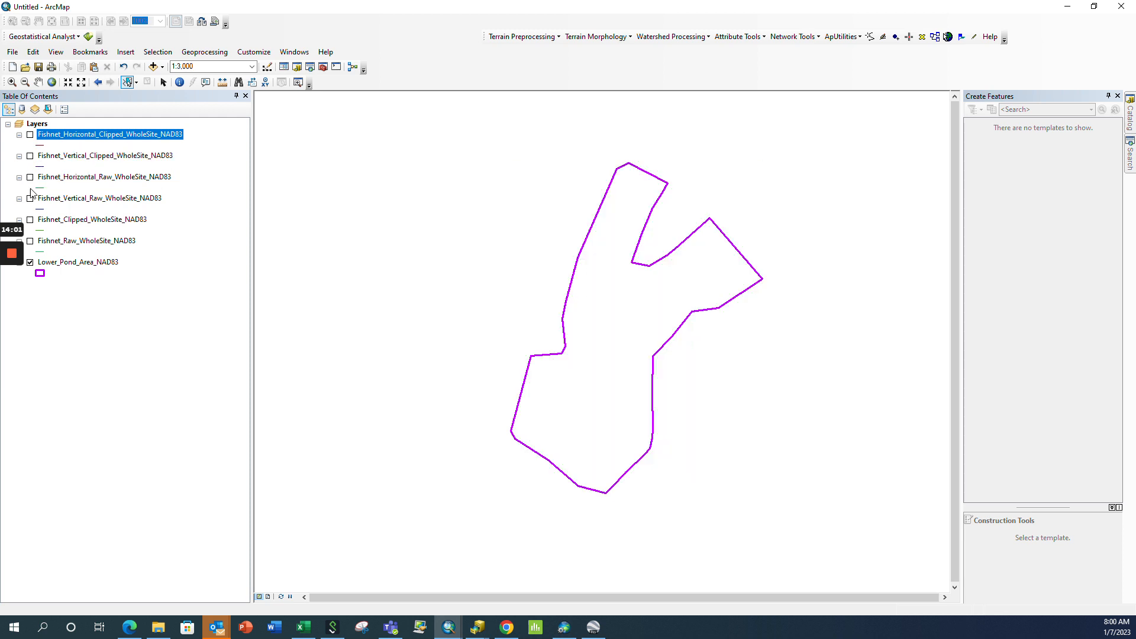
left_click(30, 199)
left_click(30, 199)
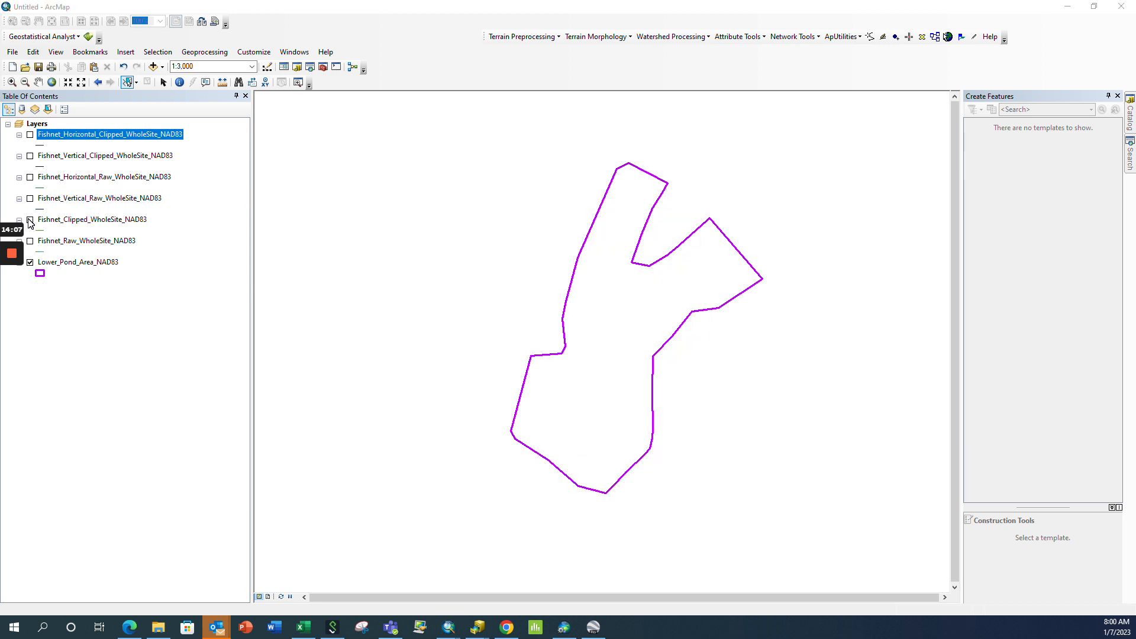
- Show Fishnet_Clipped_WholeSite_NAD83 and Fishnet_Raw_WholeSite_NAD83 together with the pond boundary in the maximized map window
double_click(259, 6)
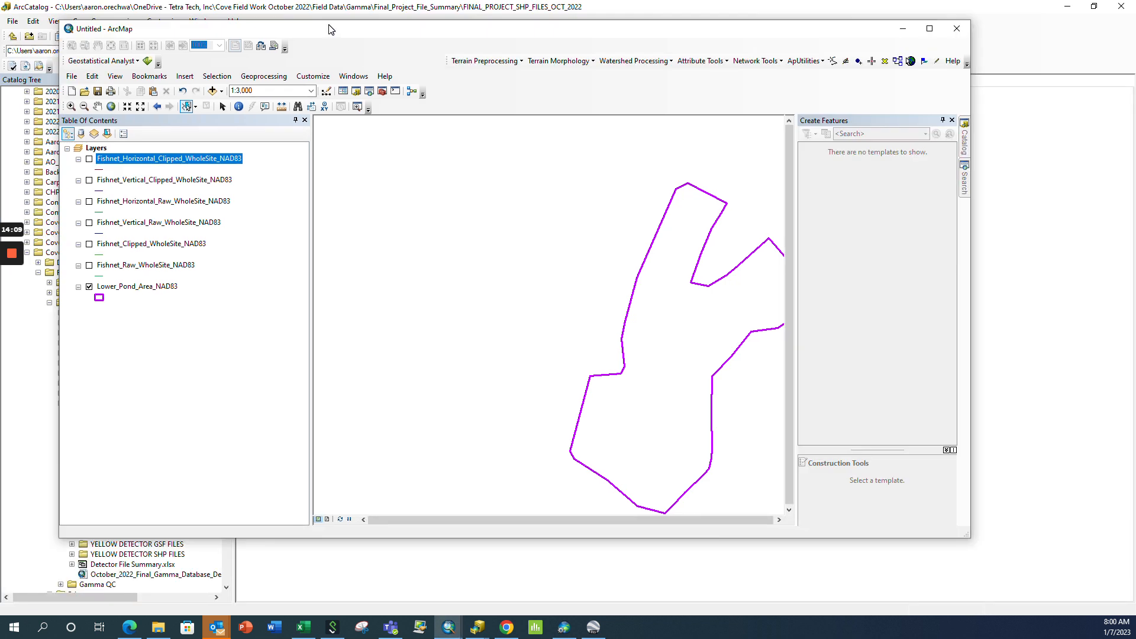
left_click(90, 245)
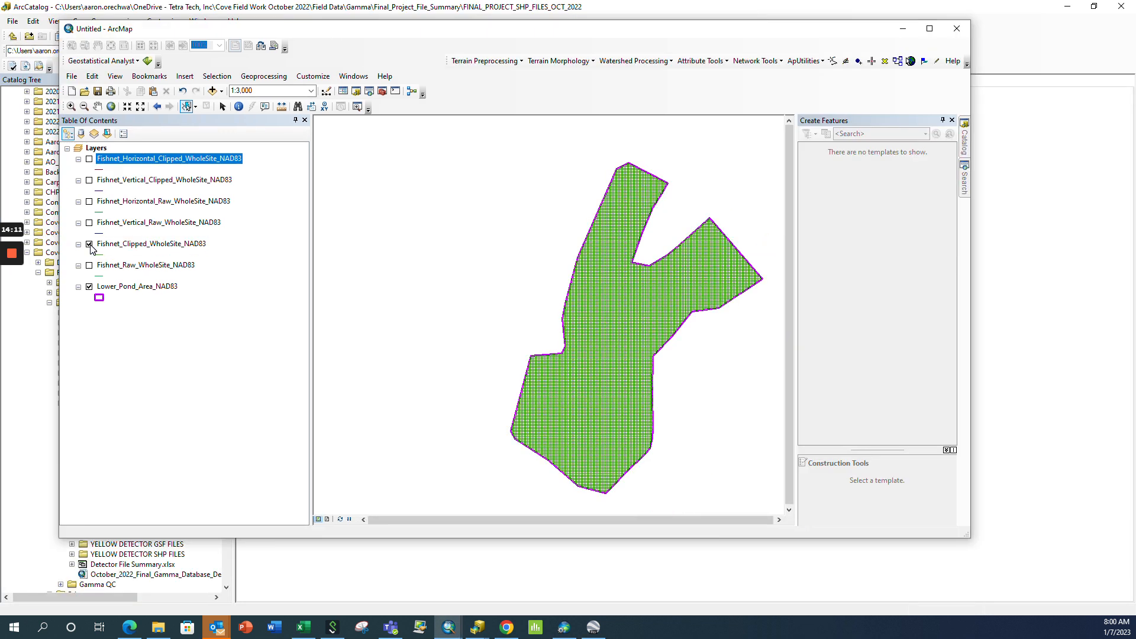
left_click(90, 266)
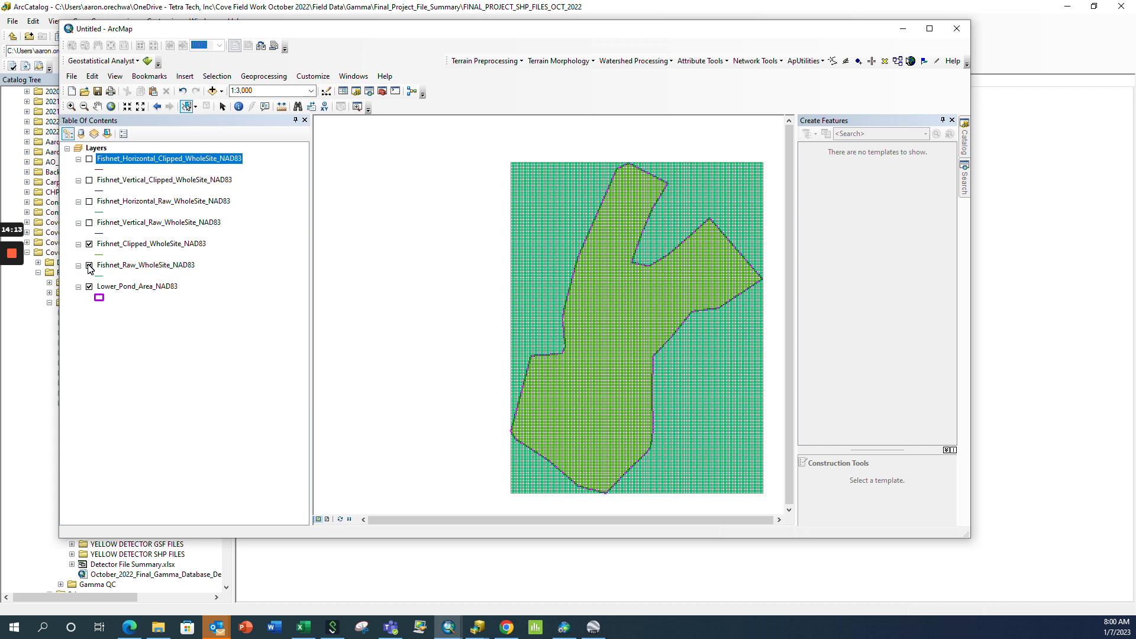
left_click(930, 28)
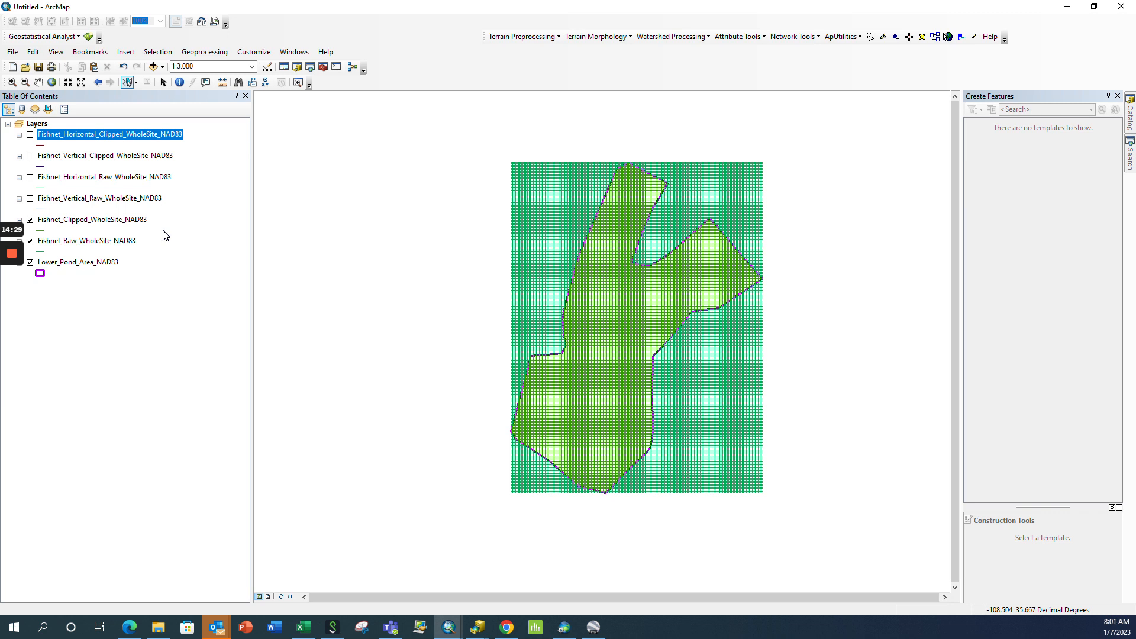
- Search for "project", start the Project (Data Management) tool and set Lower_Pond_Area_NAD83 as the input dataset
left_click(1130, 169)
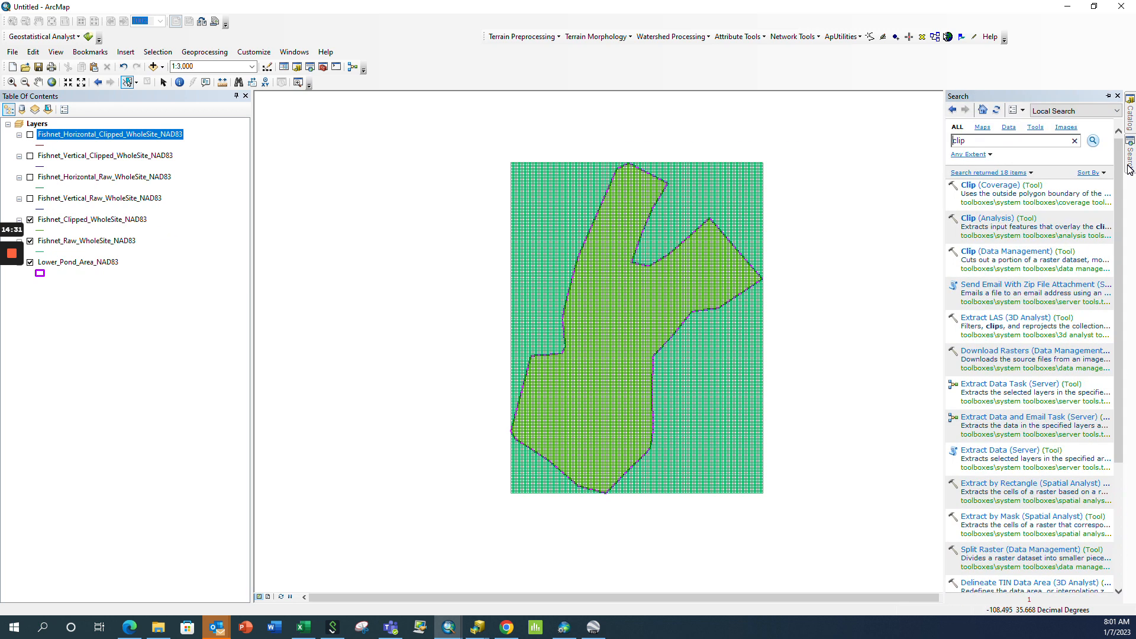
left_click(953, 141)
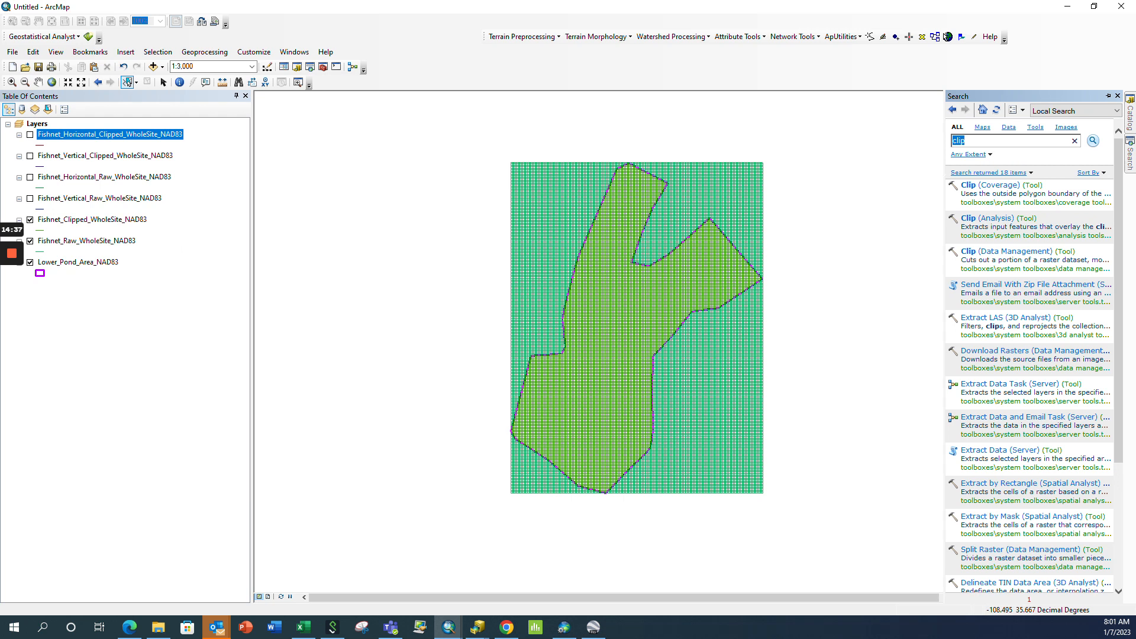
type("project")
key("Return")
left_click(975, 218)
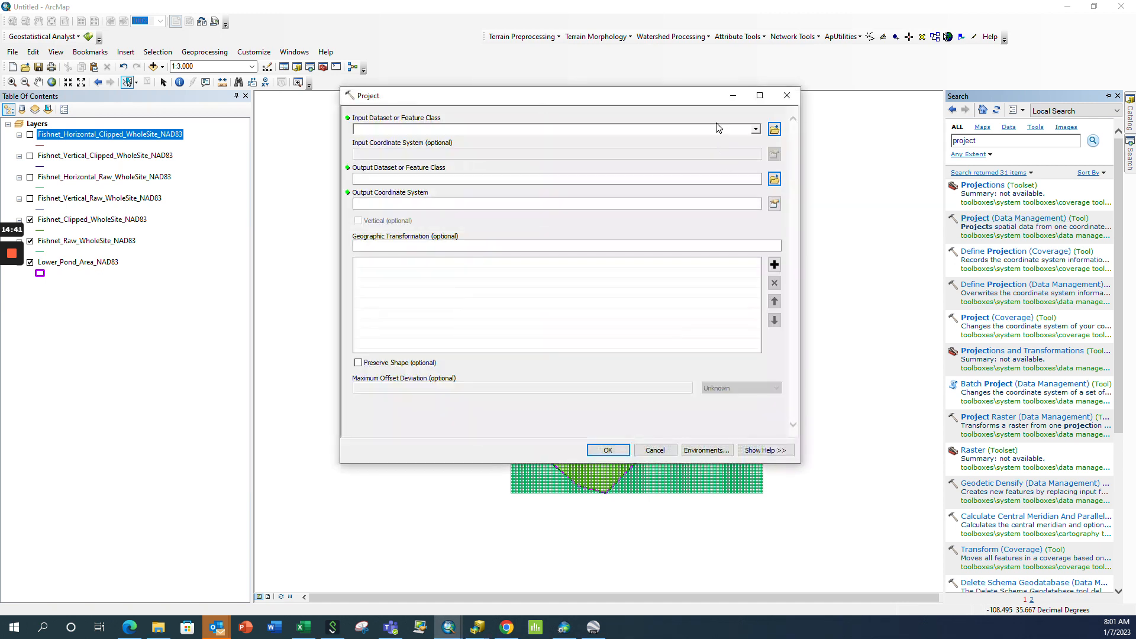
left_click(102, 269)
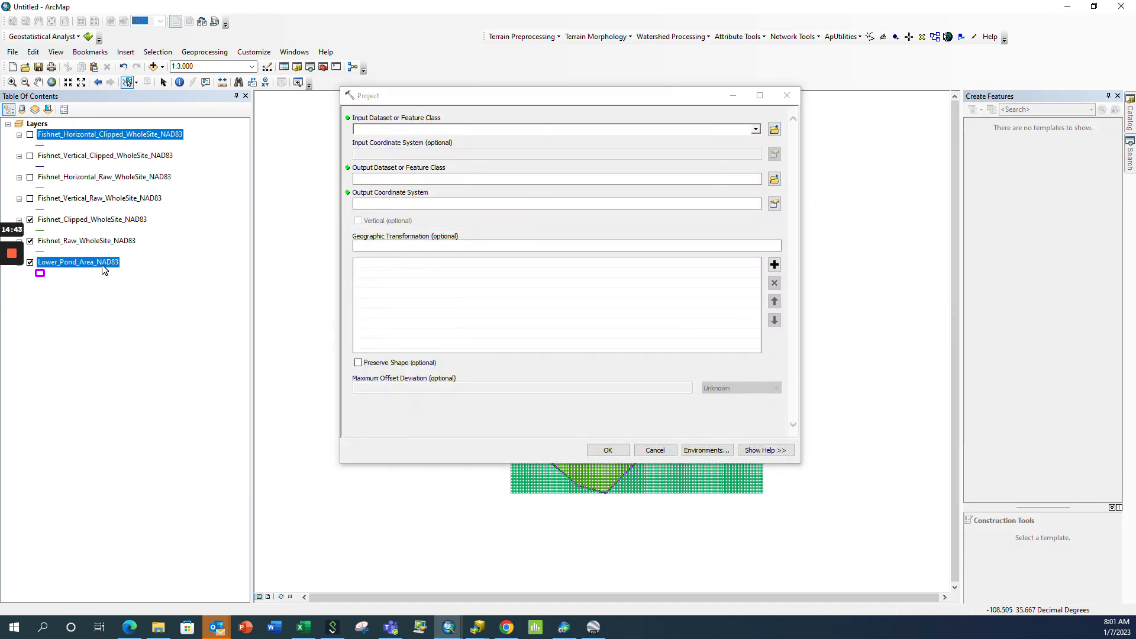
left_click_drag(102, 264, 450, 129)
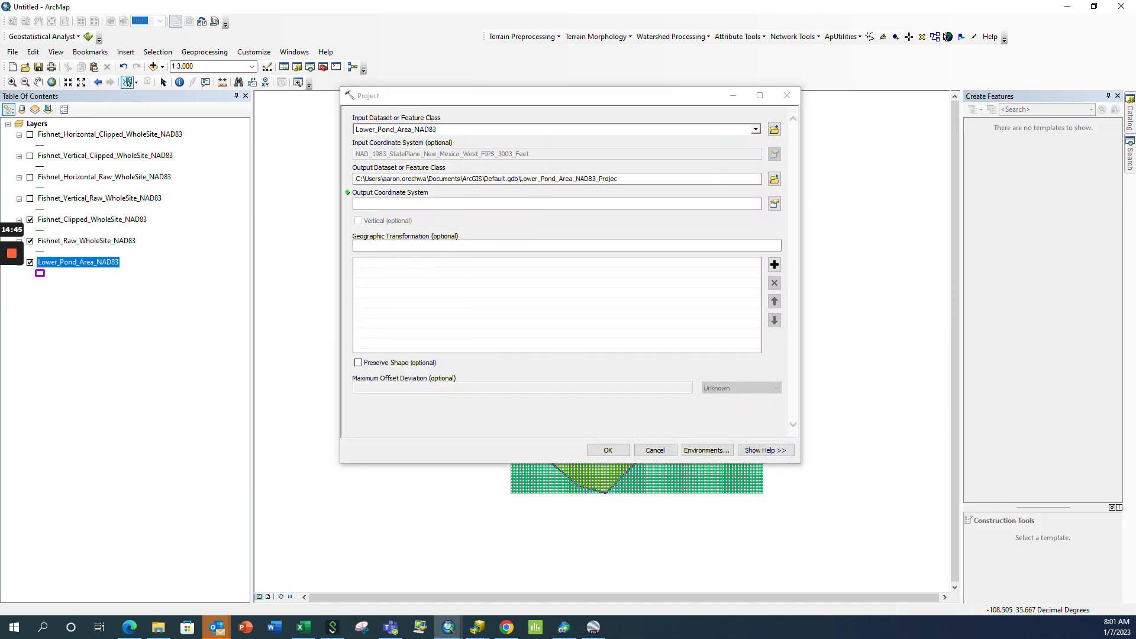
- Set the output coordinate system of the Lower_Pond_Area_NAD83 projection to WGS 1984
left_click(773, 205)
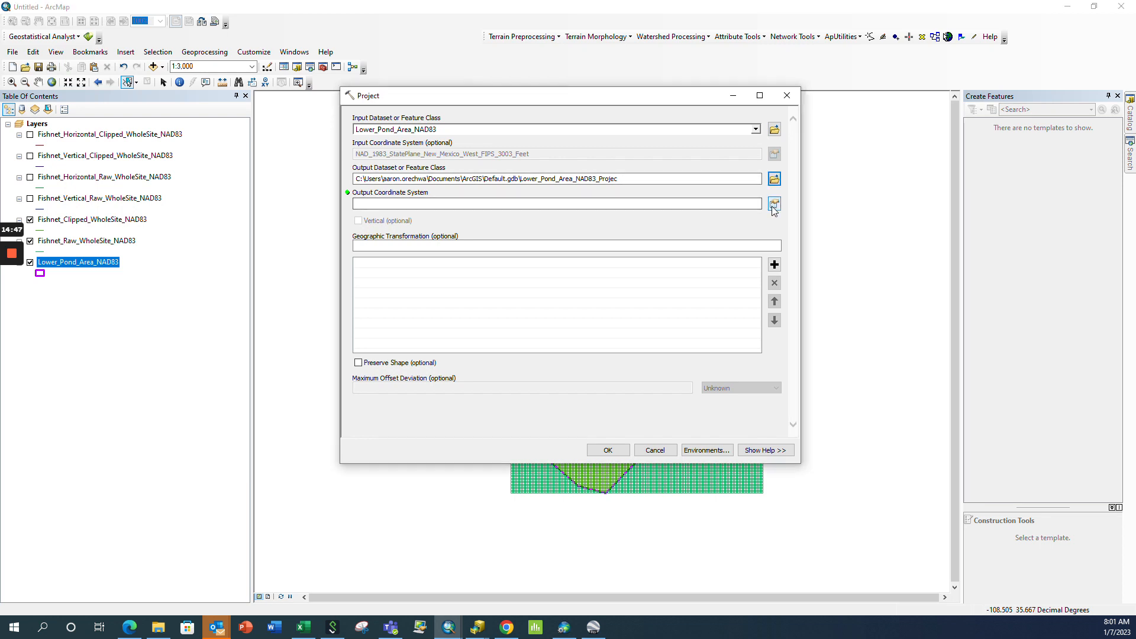
left_click(503, 250)
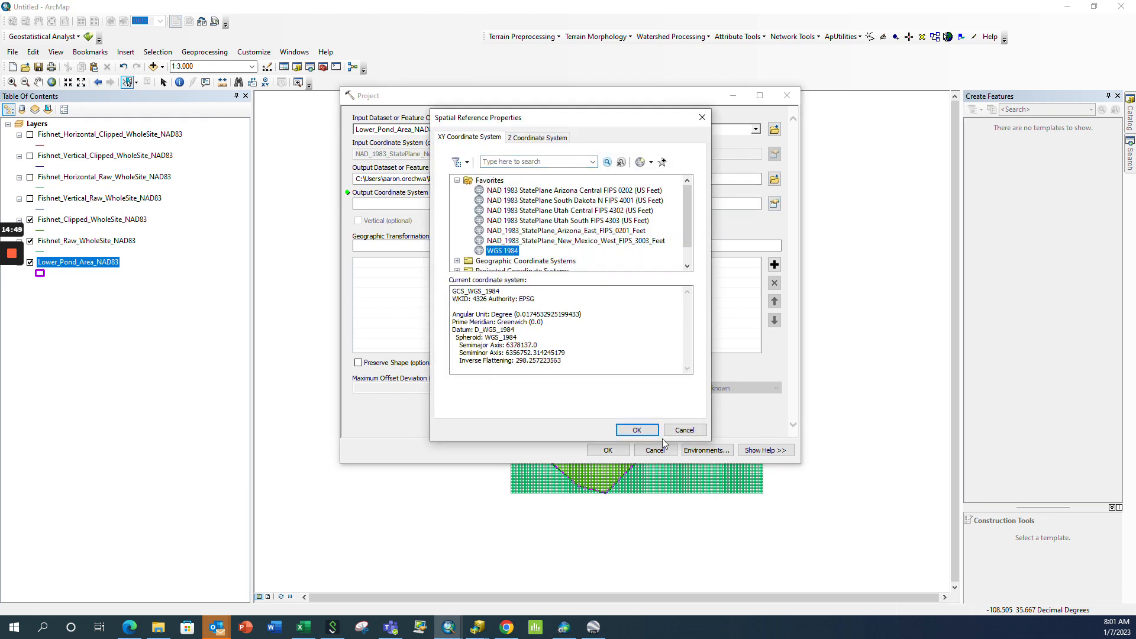
left_click(636, 430)
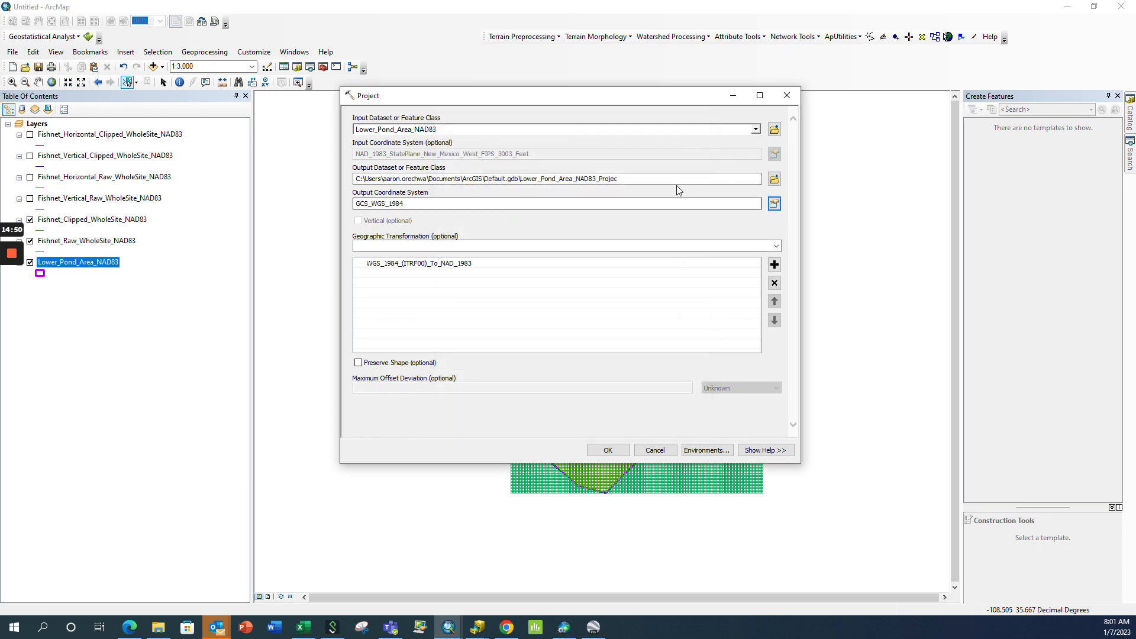
- Set the output to Lower_Pond_Area_Boundary_WGS84 in the project's RADSCOUT folder and run the projection
left_click(774, 179)
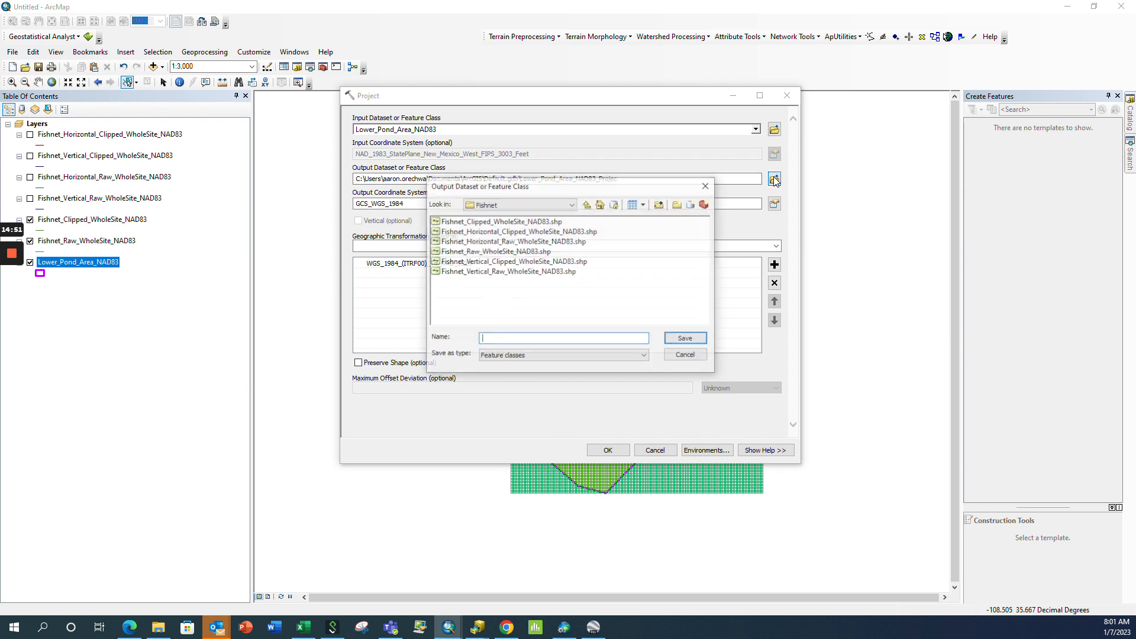
left_click(586, 205)
left_click(589, 208)
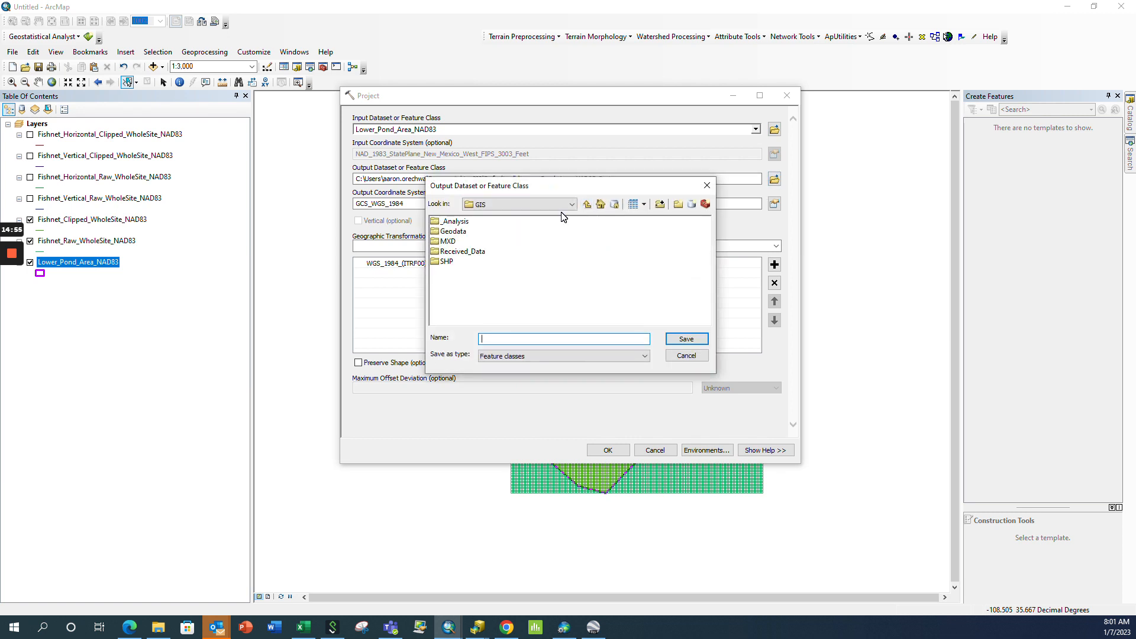
left_click(587, 205)
double_click(457, 252)
left_click(482, 338)
type("Lower_Pond")
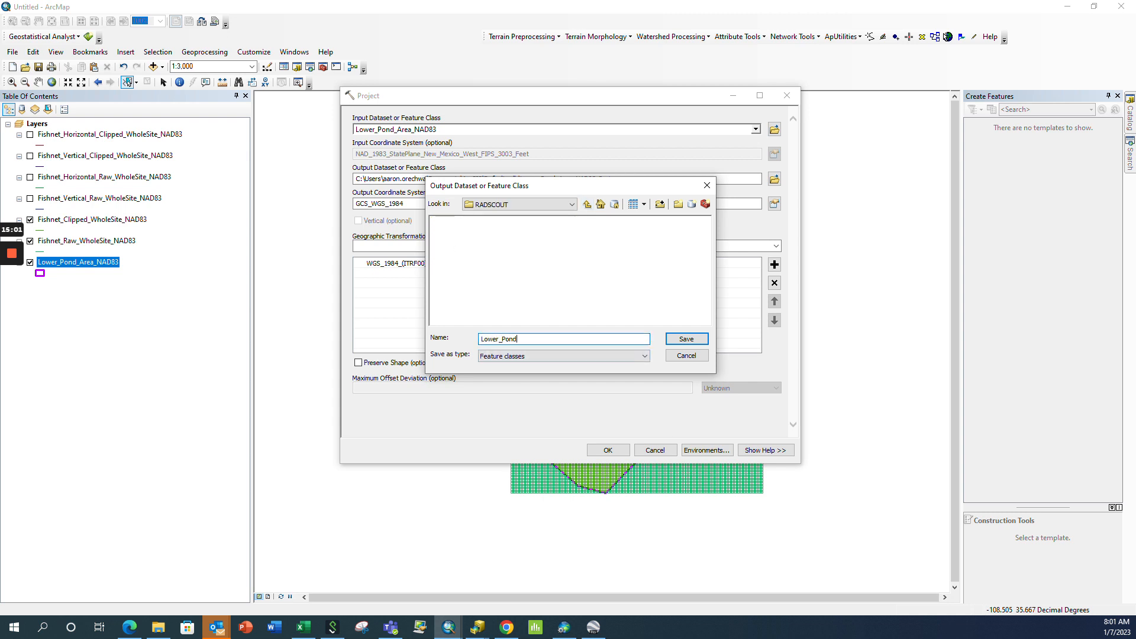
type("_Area_Boundary_WGS84")
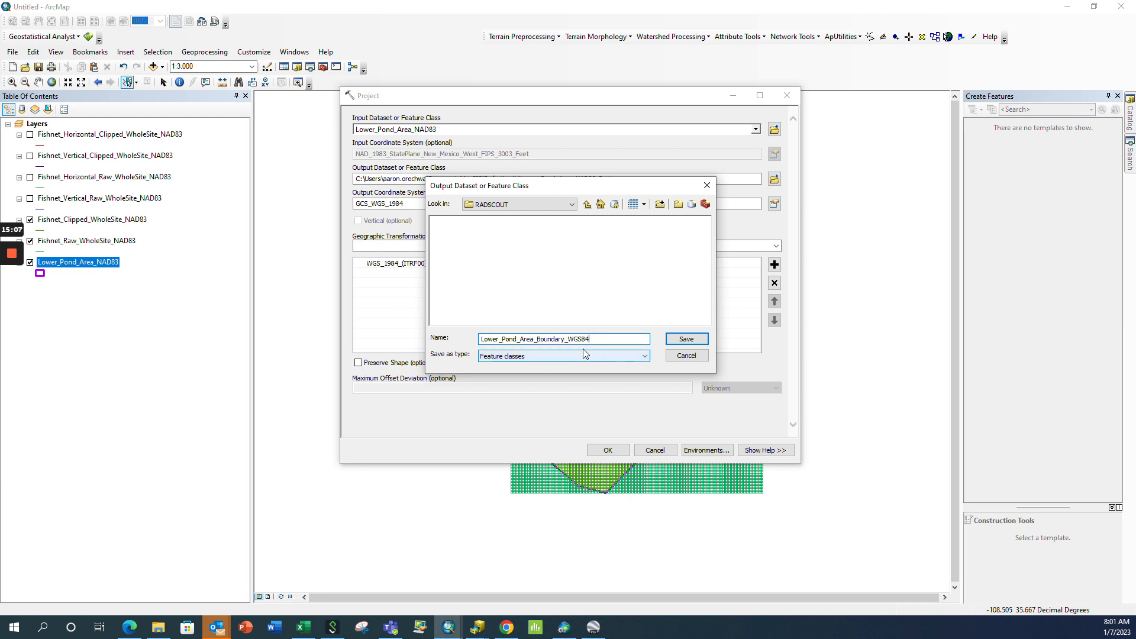
left_click(684, 340)
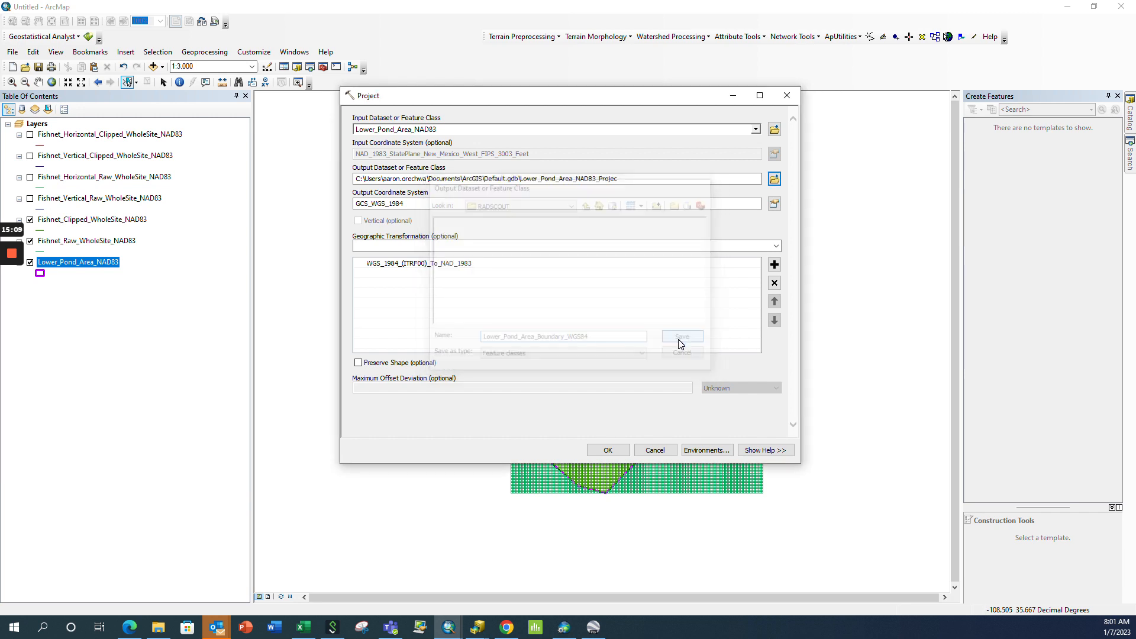
left_click(608, 450)
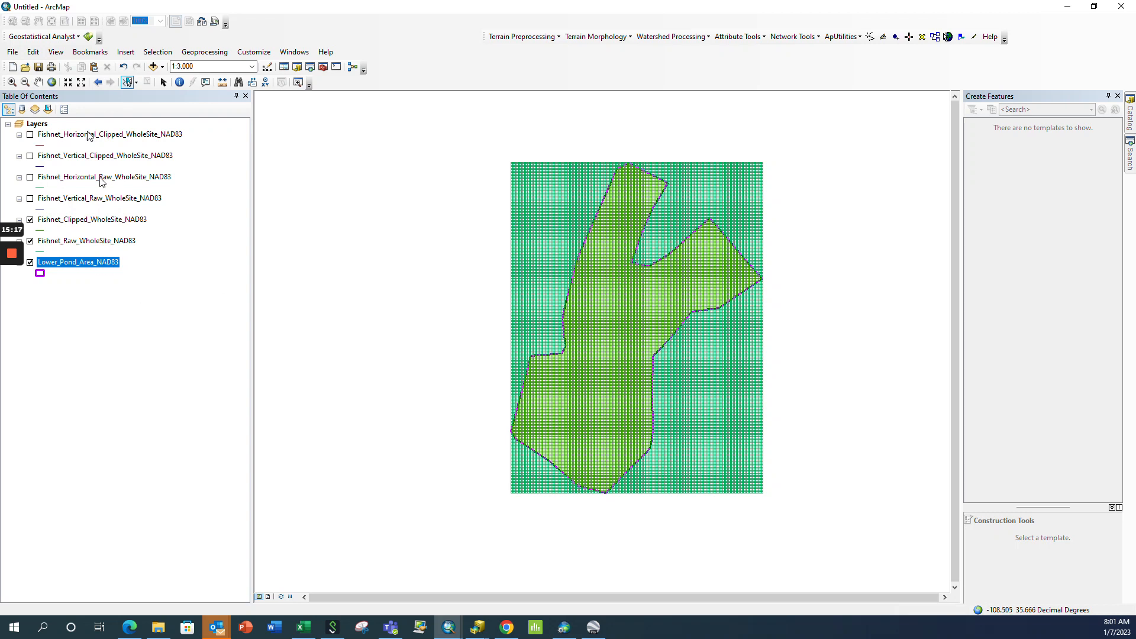
- Save the map document as Fishnet_Development_NAD83.mxd in the MXD folder under Example Project Folder's GIS folder
left_click(38, 67)
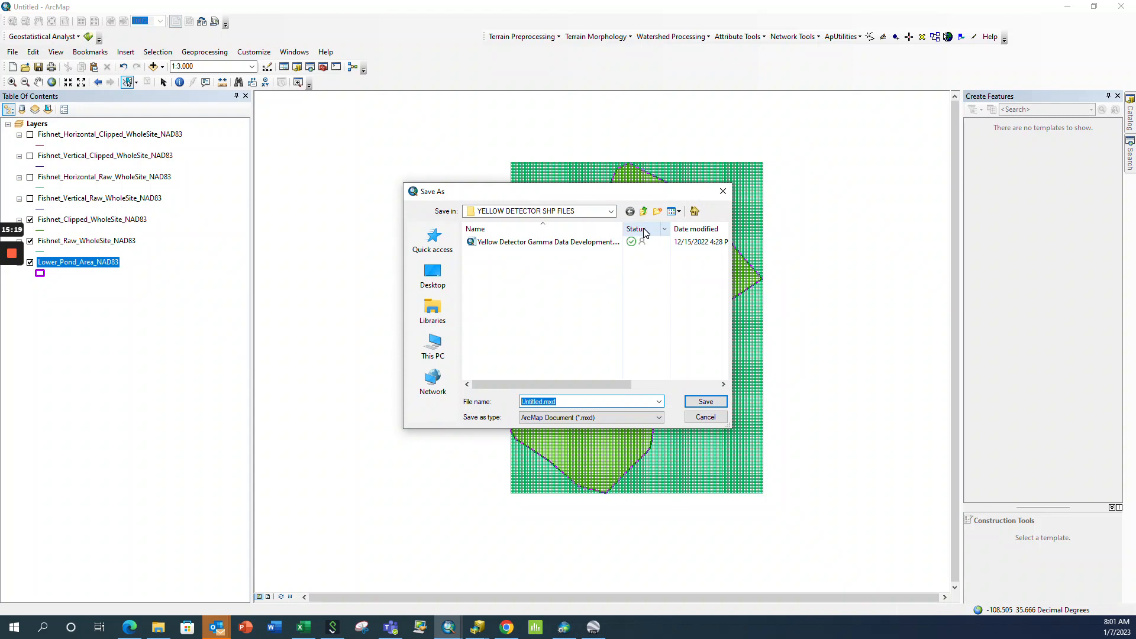
left_click(611, 211)
scroll(591, 252, "up", 3)
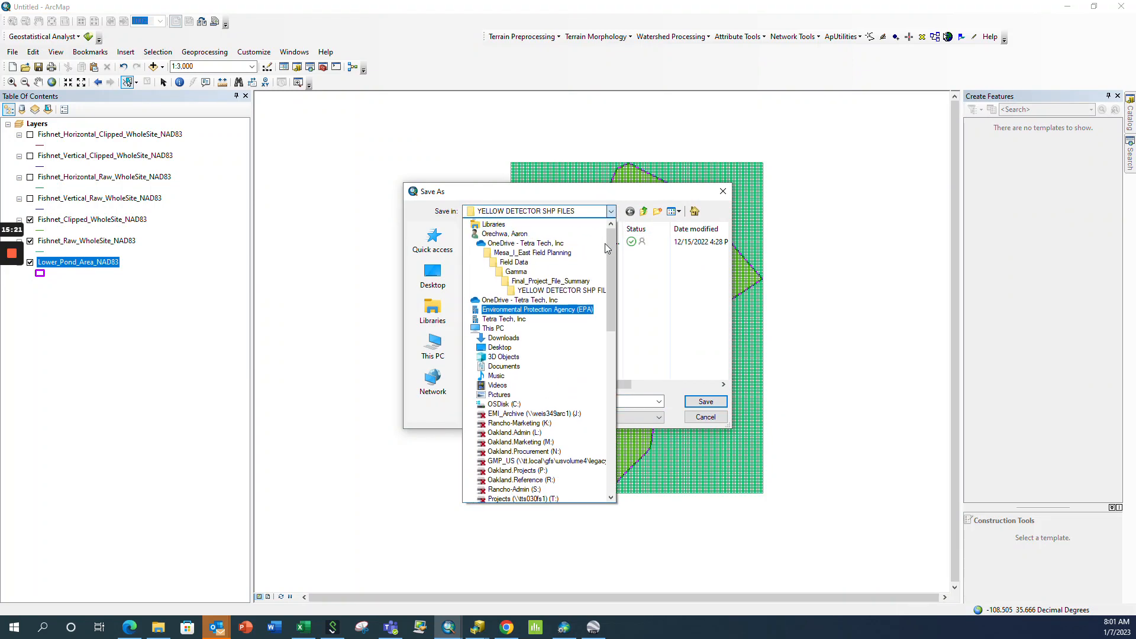
left_click(568, 234)
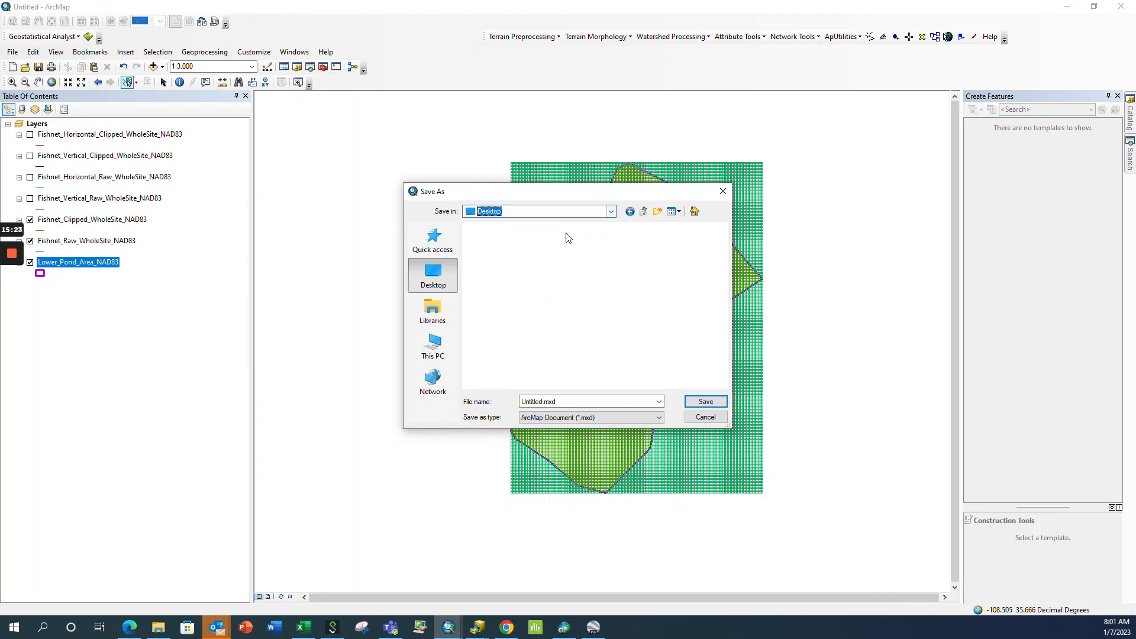
double_click(651, 241)
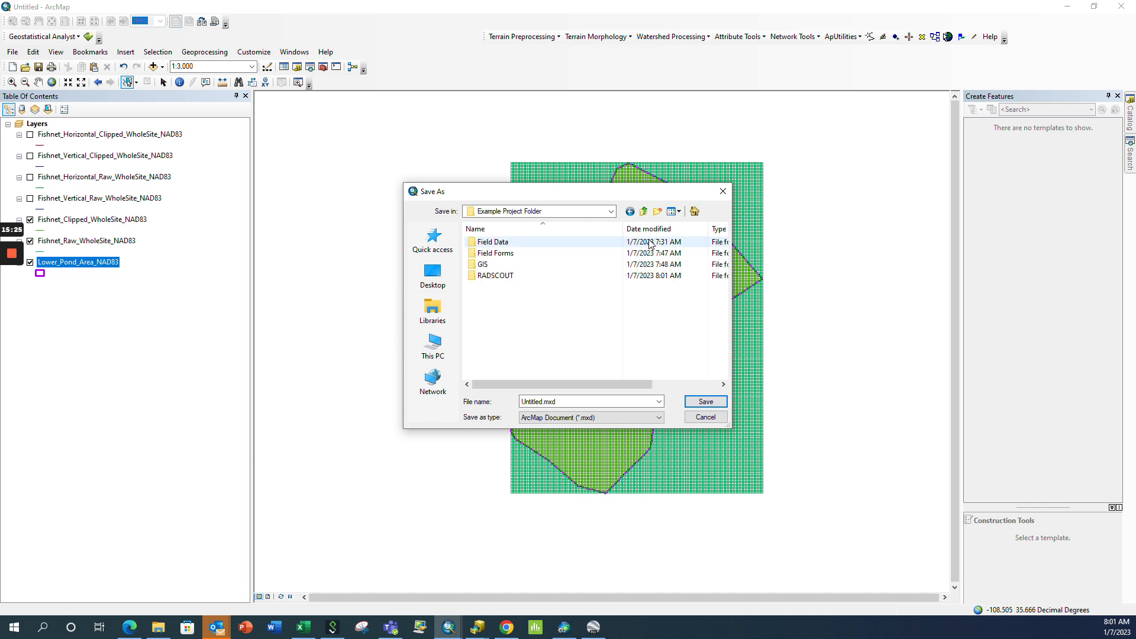
double_click(502, 264)
double_click(495, 265)
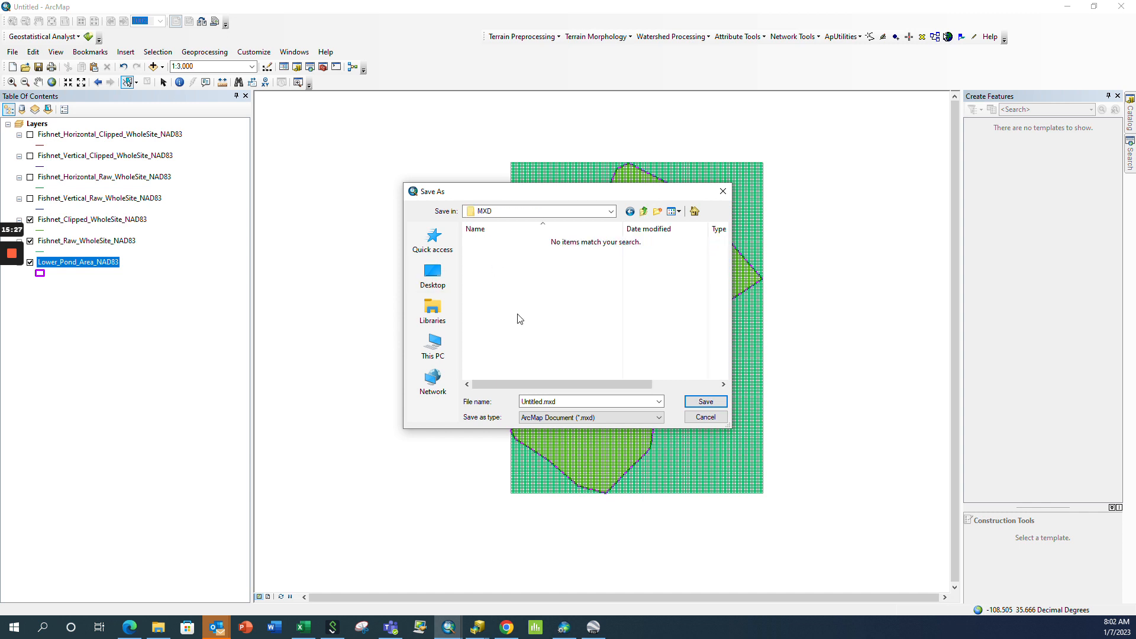
left_click(543, 402)
key("shift+Home")
type("Fishnet_Developmen")
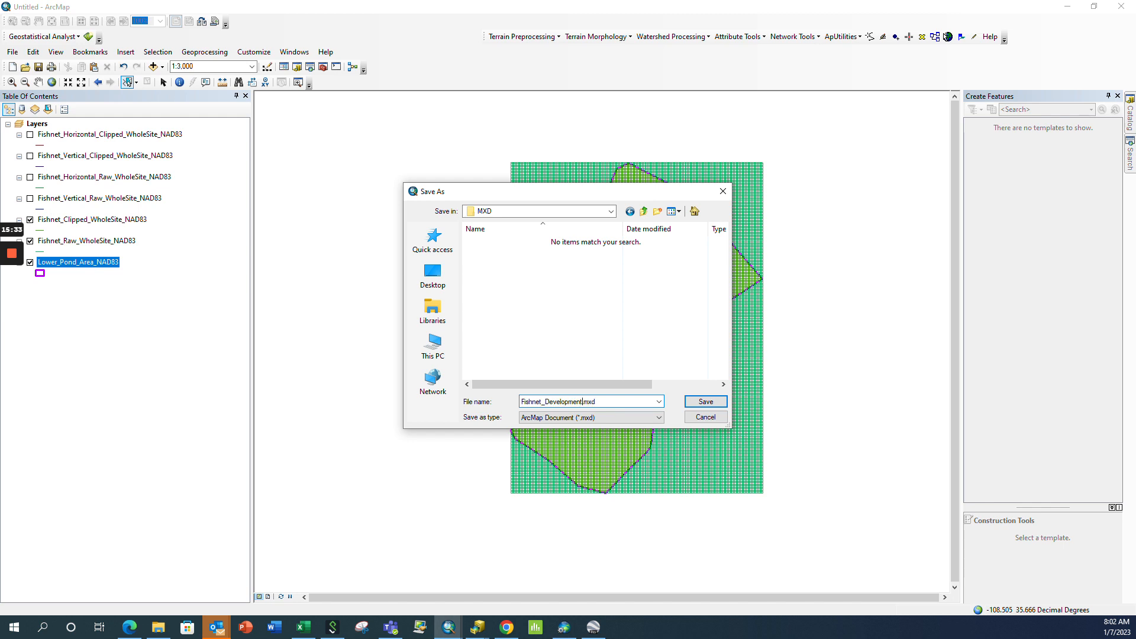
type("t_NAD83")
left_click(692, 404)
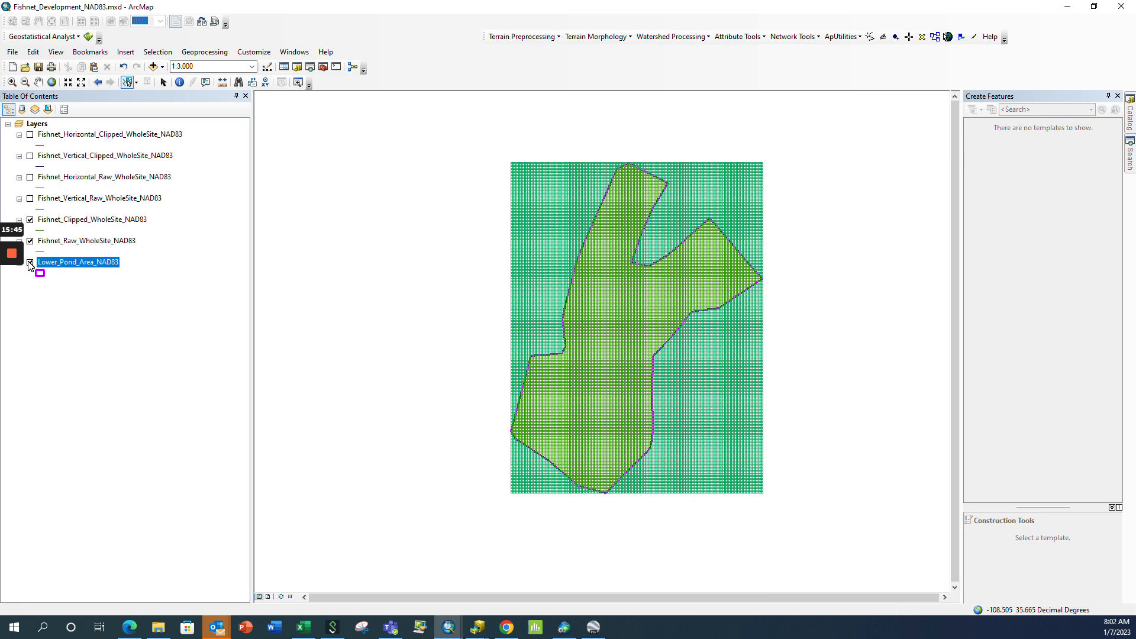
- Switch to ArcCatalog, check the refreshed contents of Example Project Folder\RADSCOUT for the projected boundary shapefile, and return to ArcMap
mouse_move(478, 627)
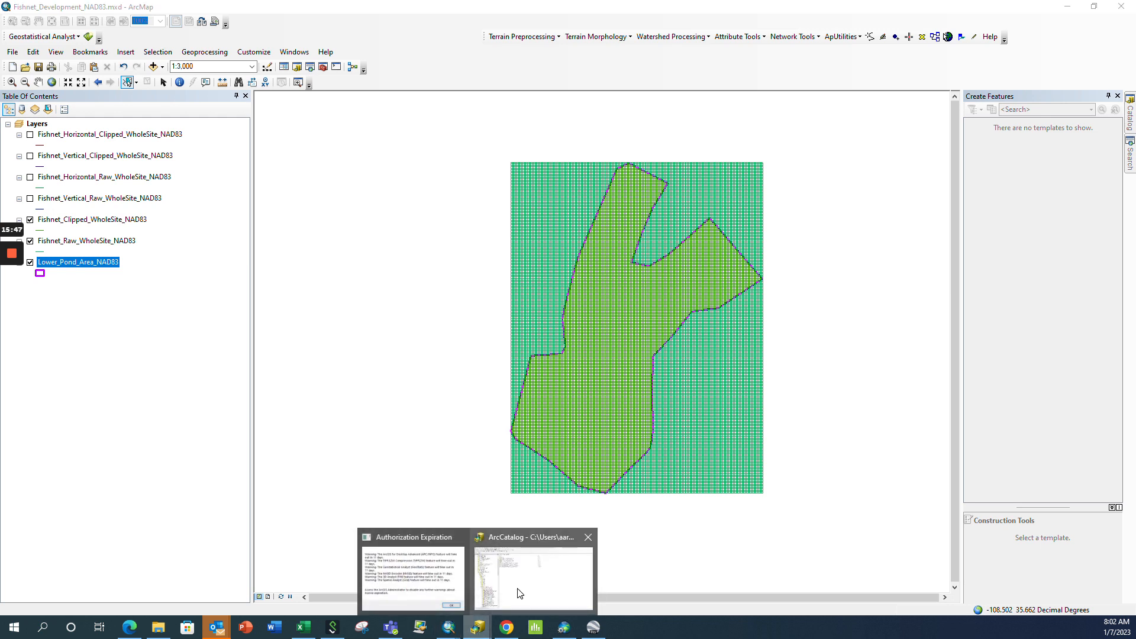
left_click(519, 594)
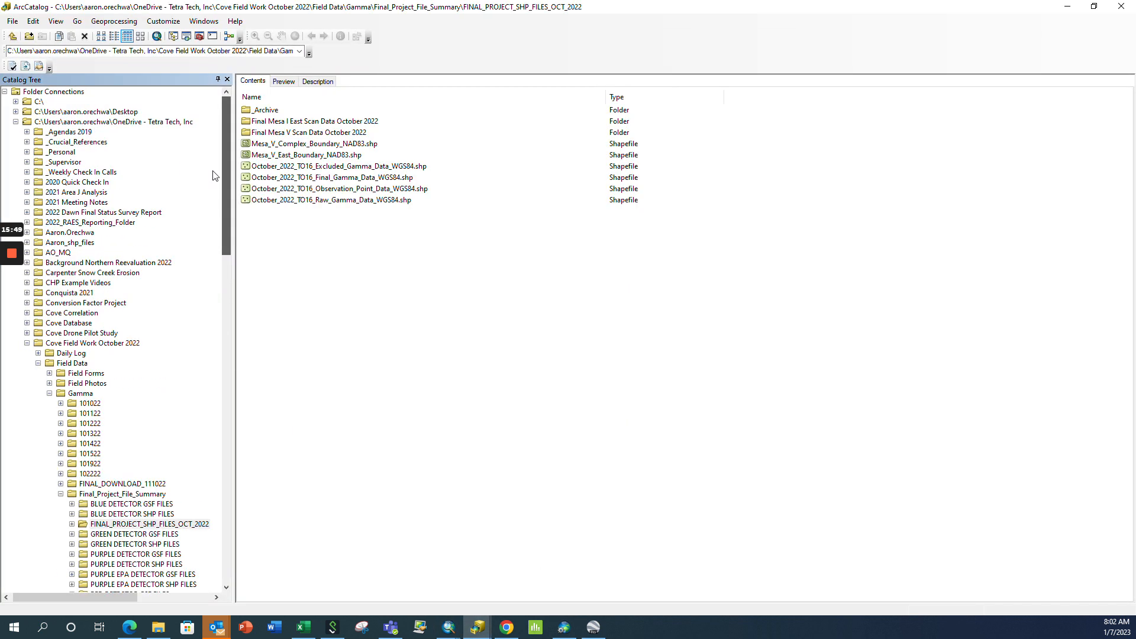
left_click(89, 111)
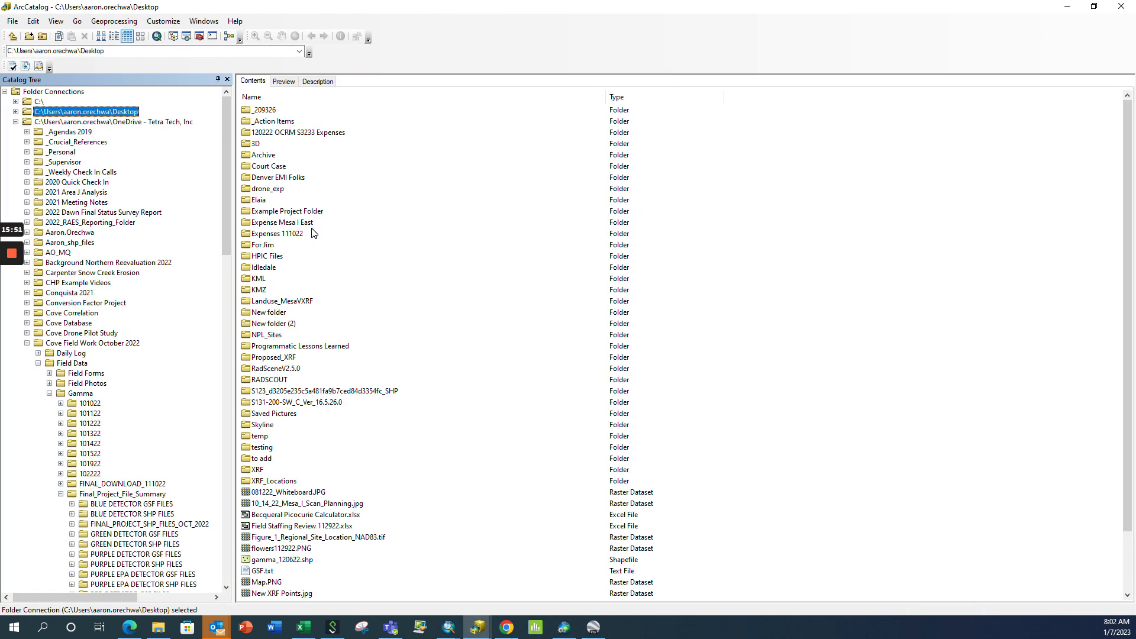
double_click(273, 379)
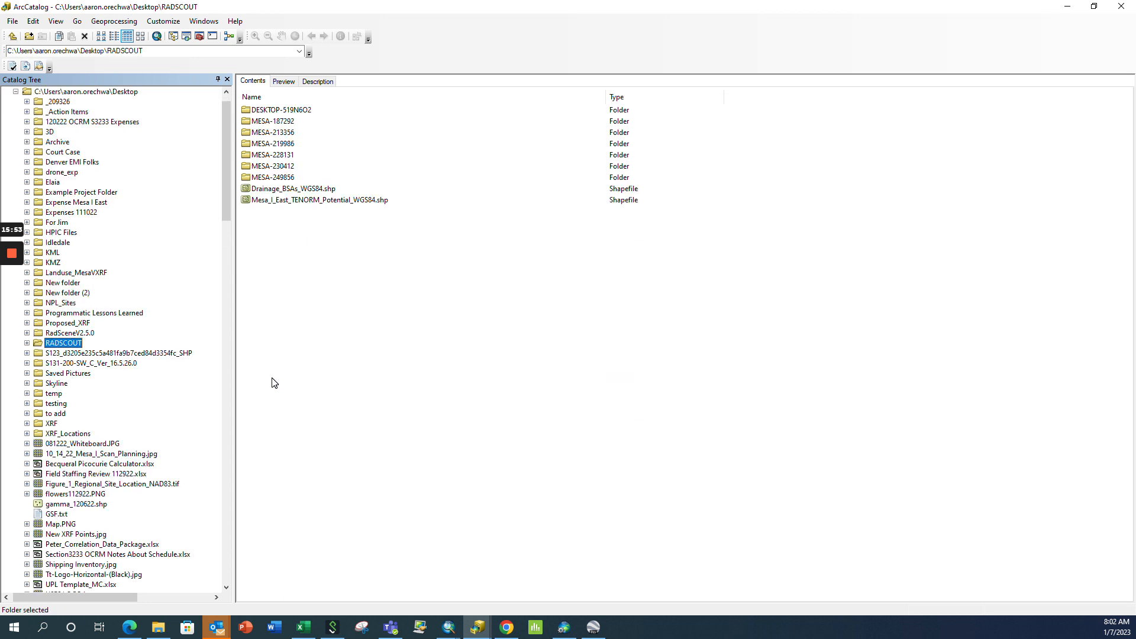
left_click(99, 93)
double_click(297, 222)
double_click(269, 143)
right_click(303, 159)
mouse_move(351, 236)
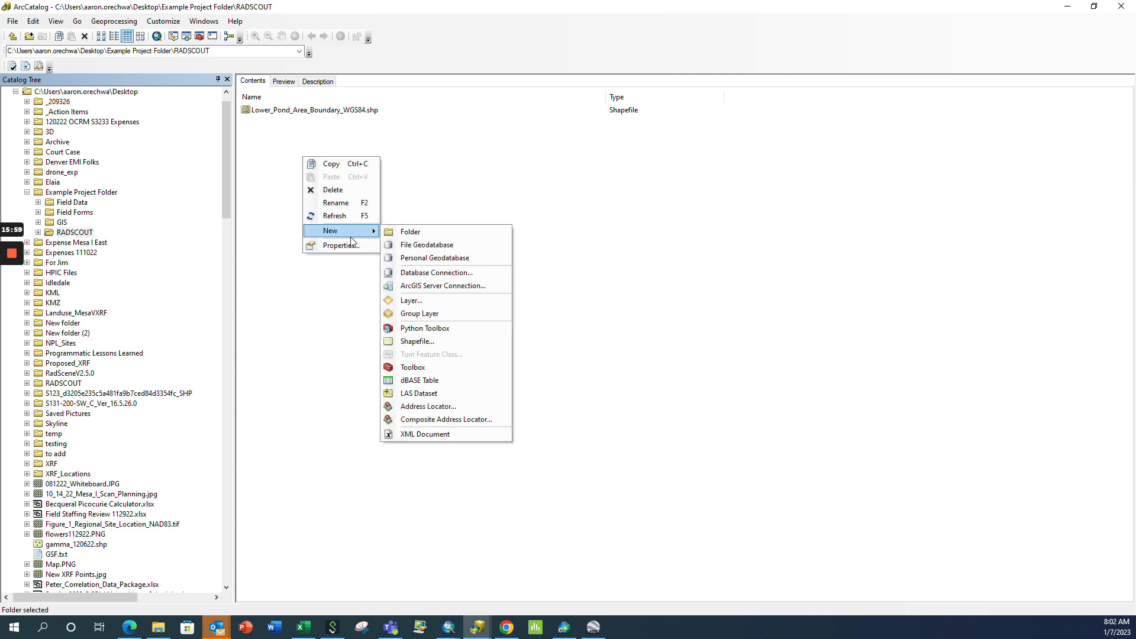
left_click(335, 216)
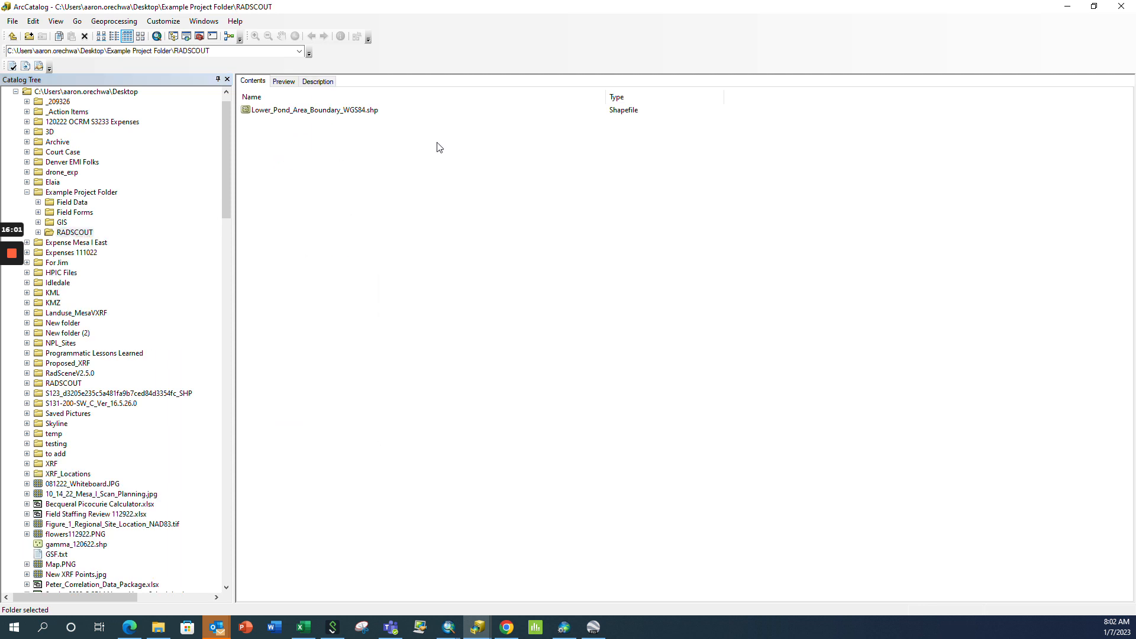
left_click(1067, 7)
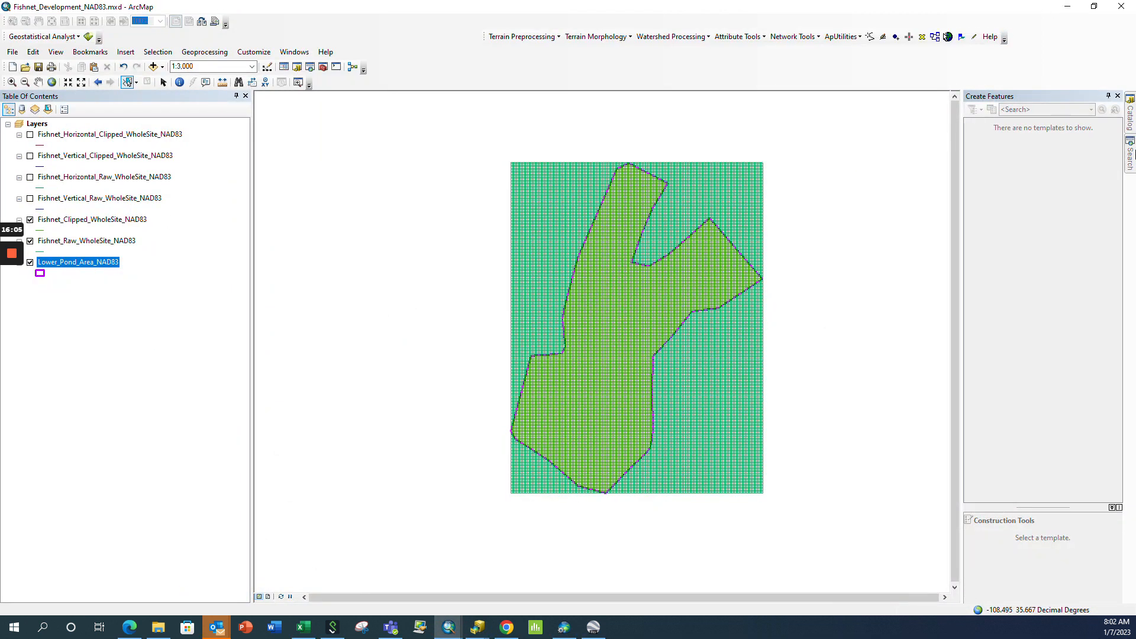
- Start the Project (Data Management) tool again with Fishnet_Raw_WholeSite_NAD83 as the input dataset
left_click(1129, 156)
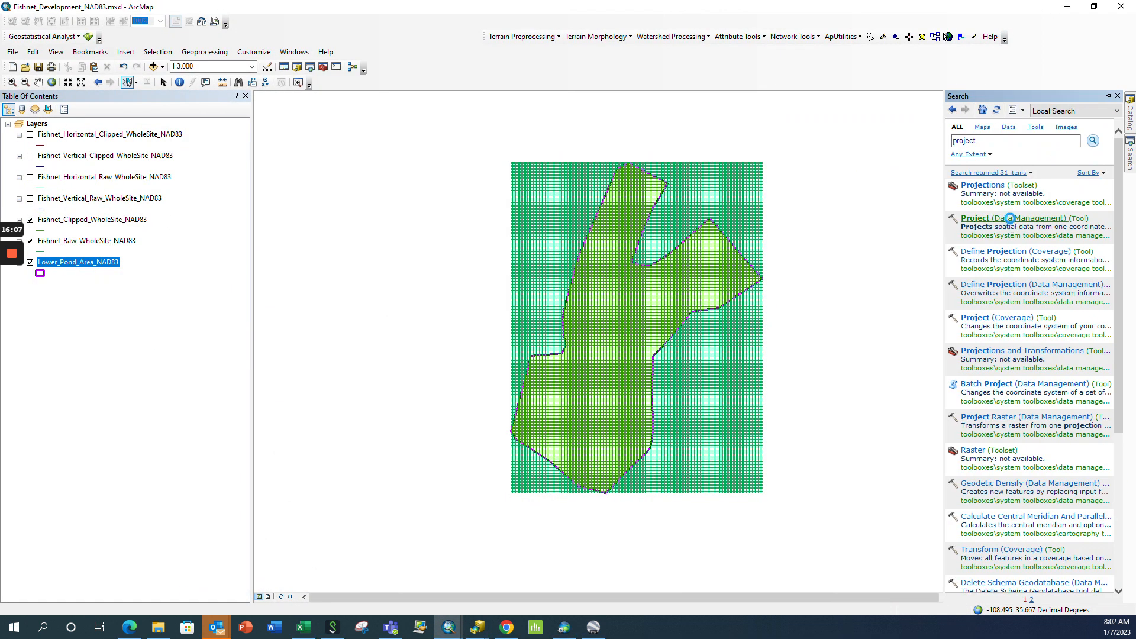
left_click(1009, 219)
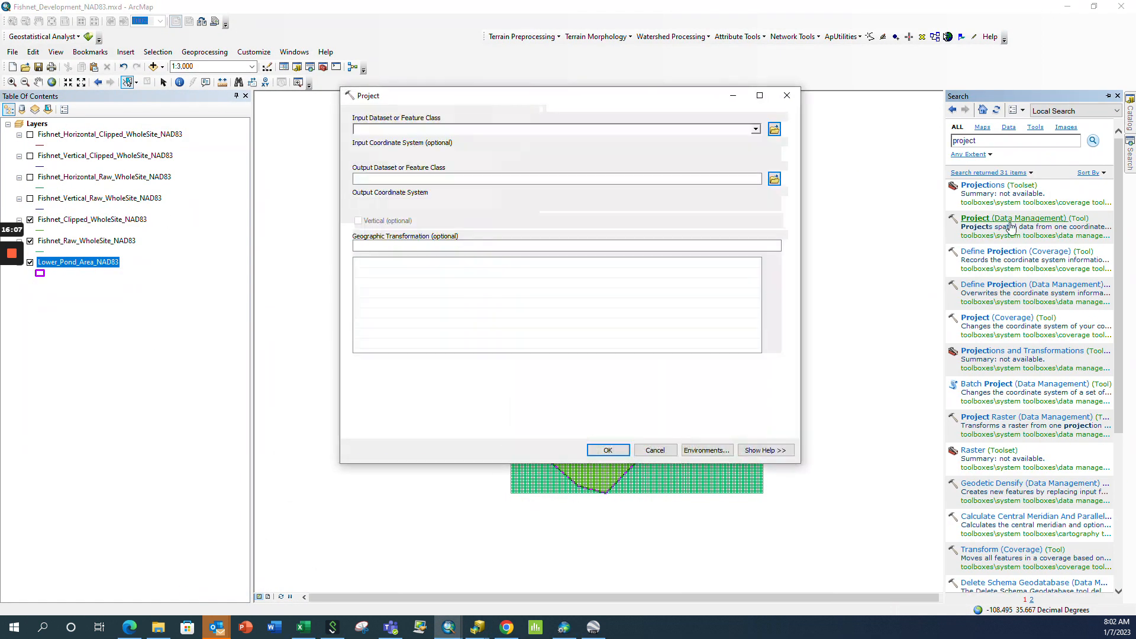
left_click(89, 242, "ctrl")
left_click(89, 242)
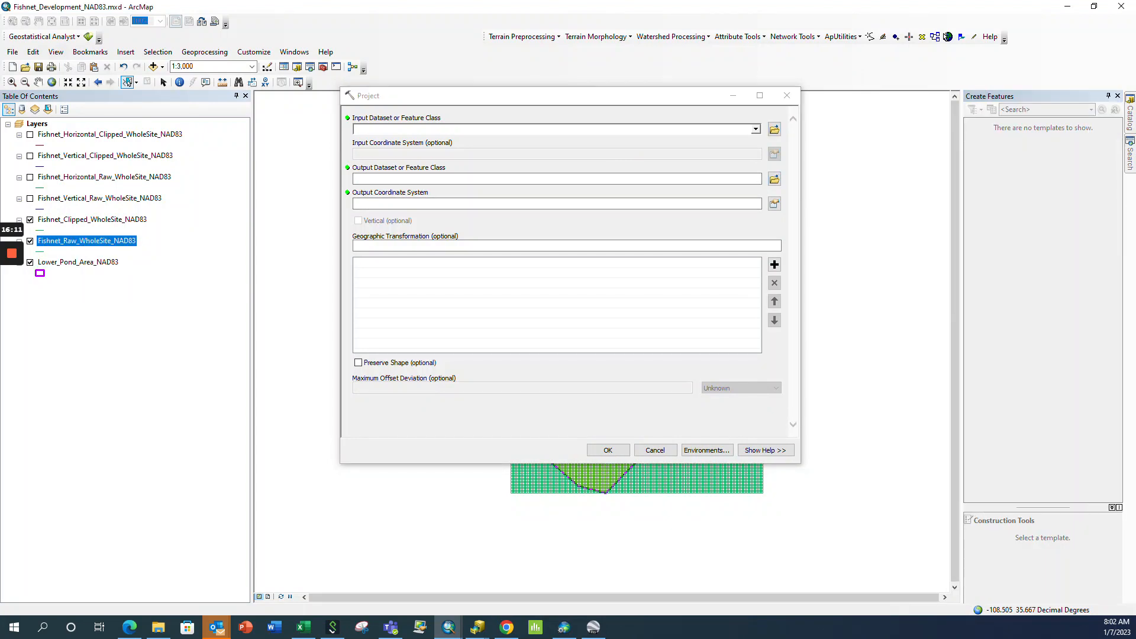
left_click_drag(89, 242, 414, 129)
- Set the projection's output to Fishnet_2m_Raw_Expanded_Site_WGS84 in the RADSCOUT folder
left_click(775, 179)
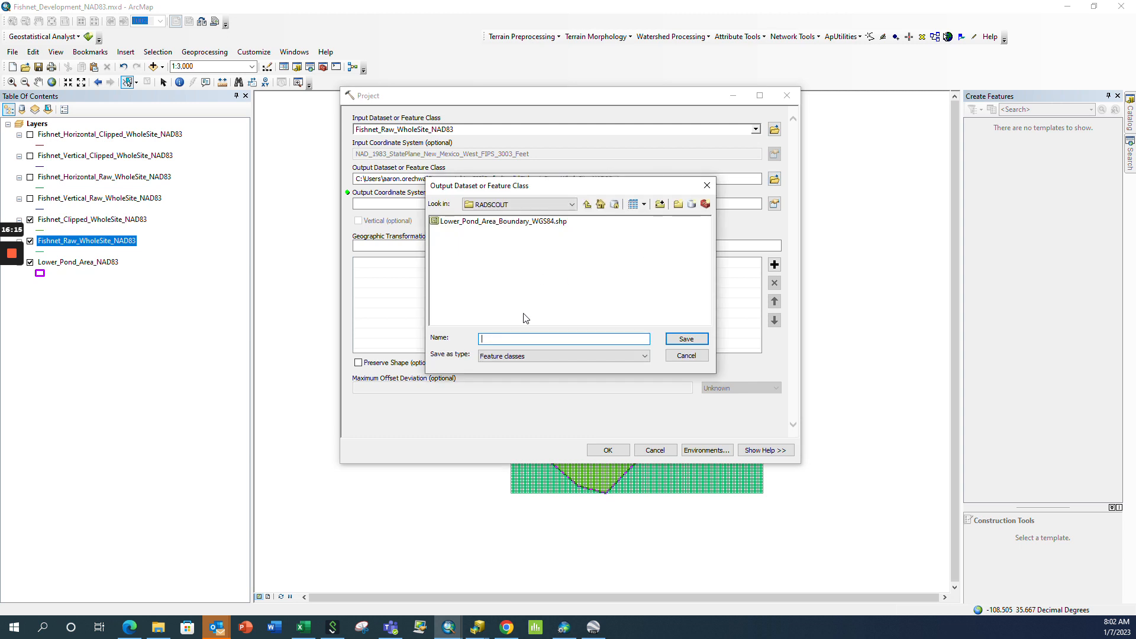
type("Fishnet")
type("_2m_Who")
type("le_Site_Raw_WG")
type("S83")
type("Raw_")
left_click(555, 338)
key("BackSpace")
key("BackSpace")
key("BackSpace")
key("BackSpace")
key("BackSpace")
key("BackSpace")
type("Expanded")
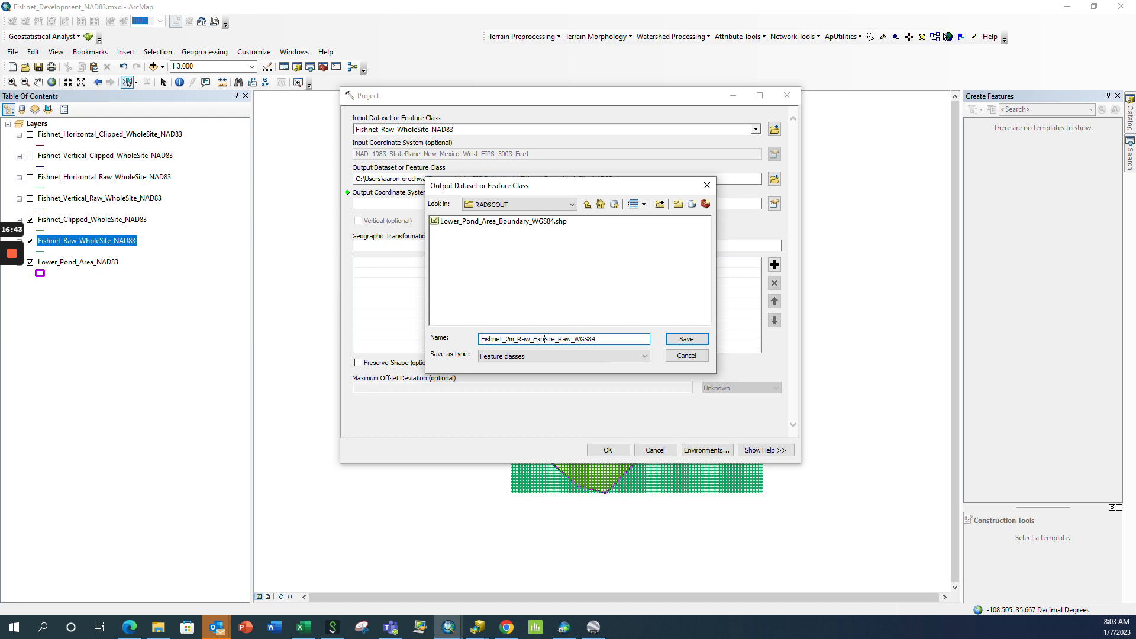
type("_S")
left_click_drag(577, 339, 584, 339)
key("BackSpace")
left_click(680, 338)
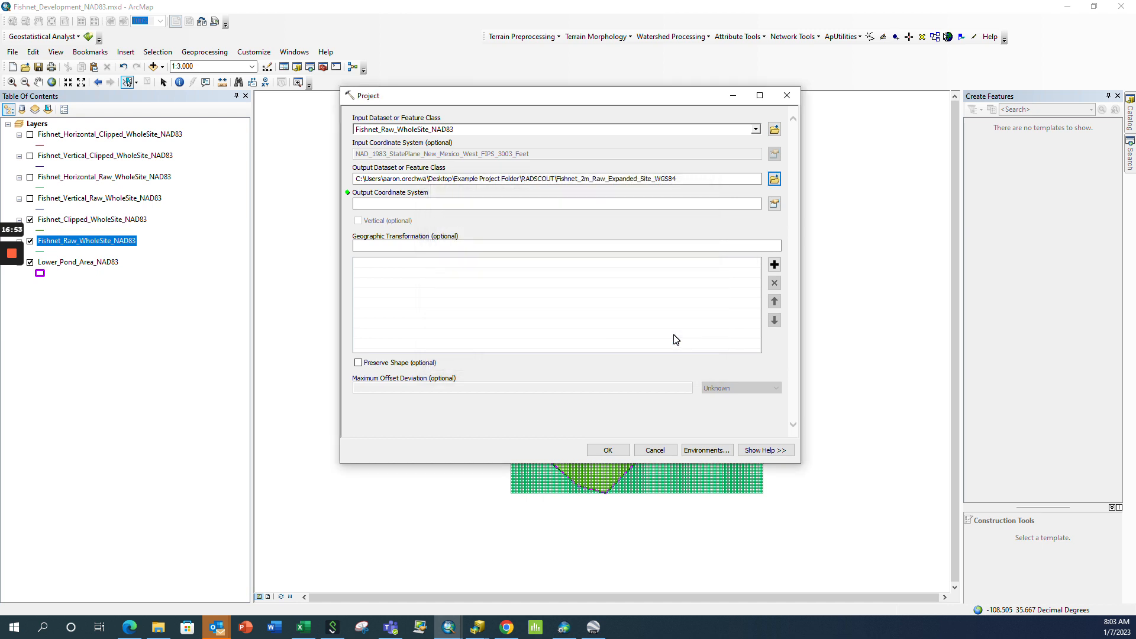
- Set the output coordinate system to WGS 1984 and run the projection of the raw whole-site fishnet
left_click(775, 205)
left_click(503, 251)
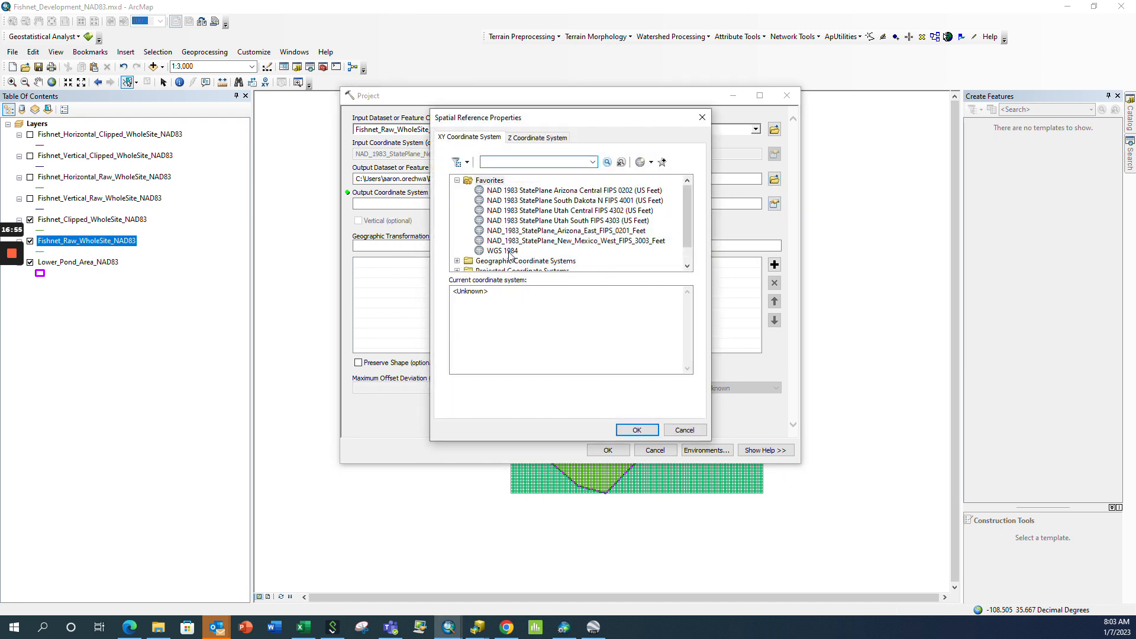
left_click(636, 430)
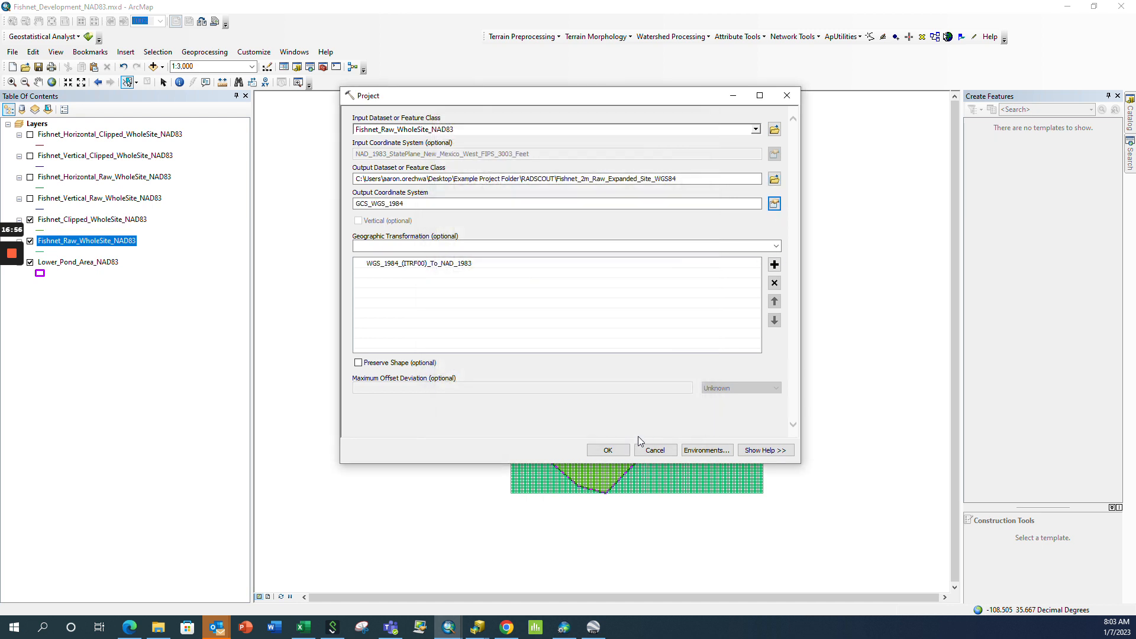
left_click(607, 450)
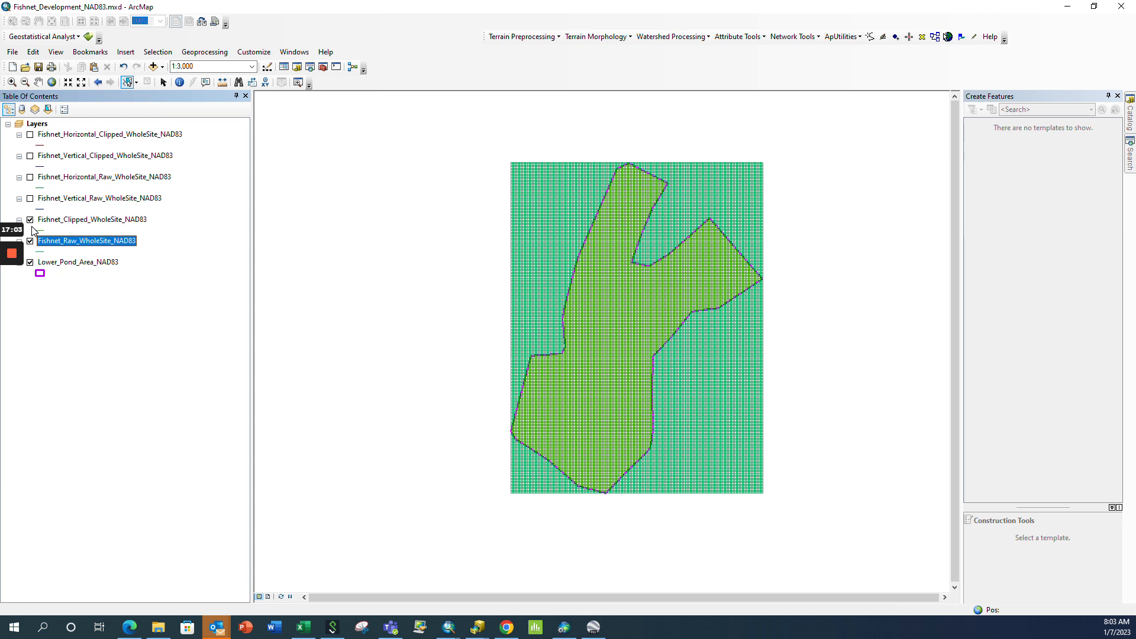
- Leave only Fishnet_Raw_WholeSite_NAD83 displayed by hiding the clipped fishnet and pond boundary, and restore the ArcMap window to a smaller size
left_click_drag(102, 96, 138, 102)
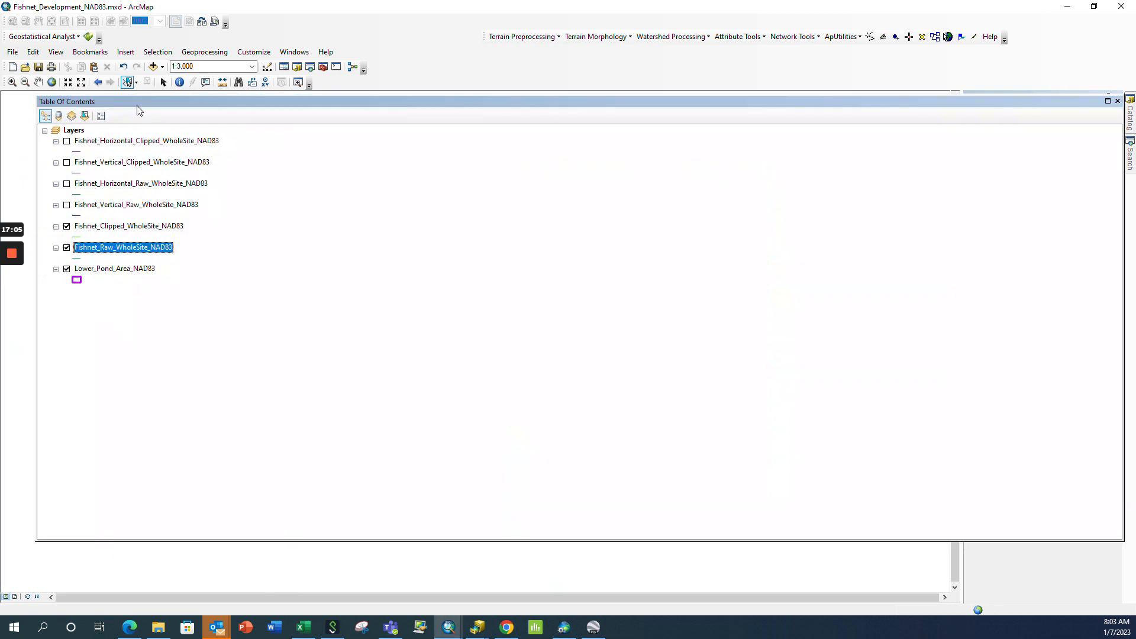
left_click(66, 226)
left_click(66, 269)
left_click(66, 247)
double_click(212, 101)
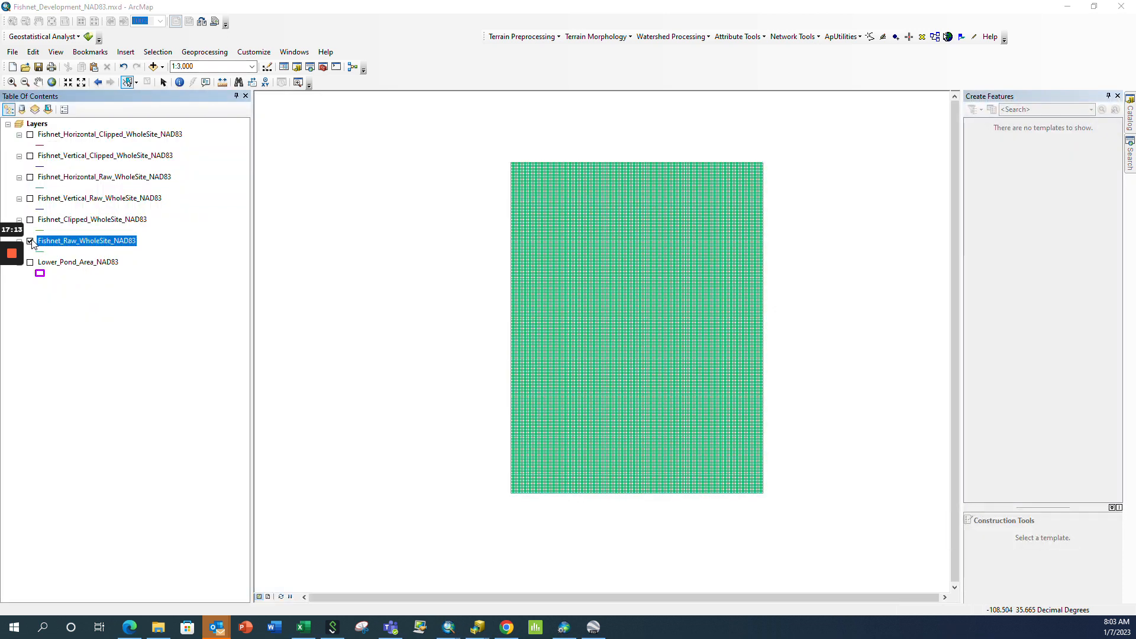
left_click_drag(295, 4, 351, 0)
left_click_drag(572, 6, 557, 40)
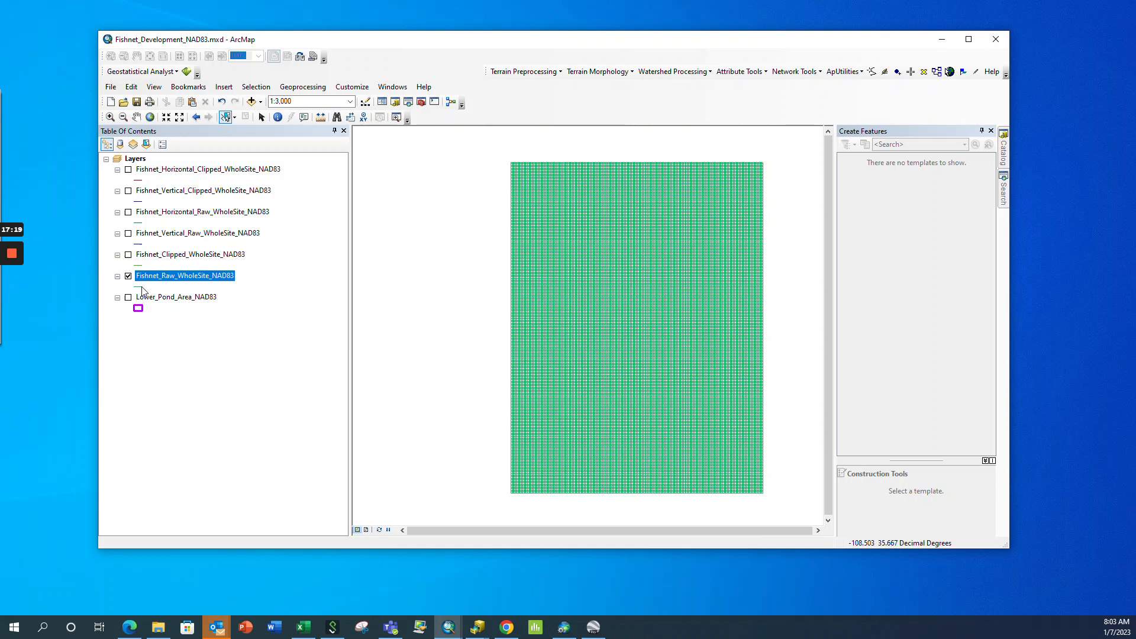
- Show Fishnet_Clipped_WholeSite_NAD83 instead of the raw fishnet, and start the Project (Data Management) tool with it as the input dataset
left_click(129, 276)
left_click(128, 255)
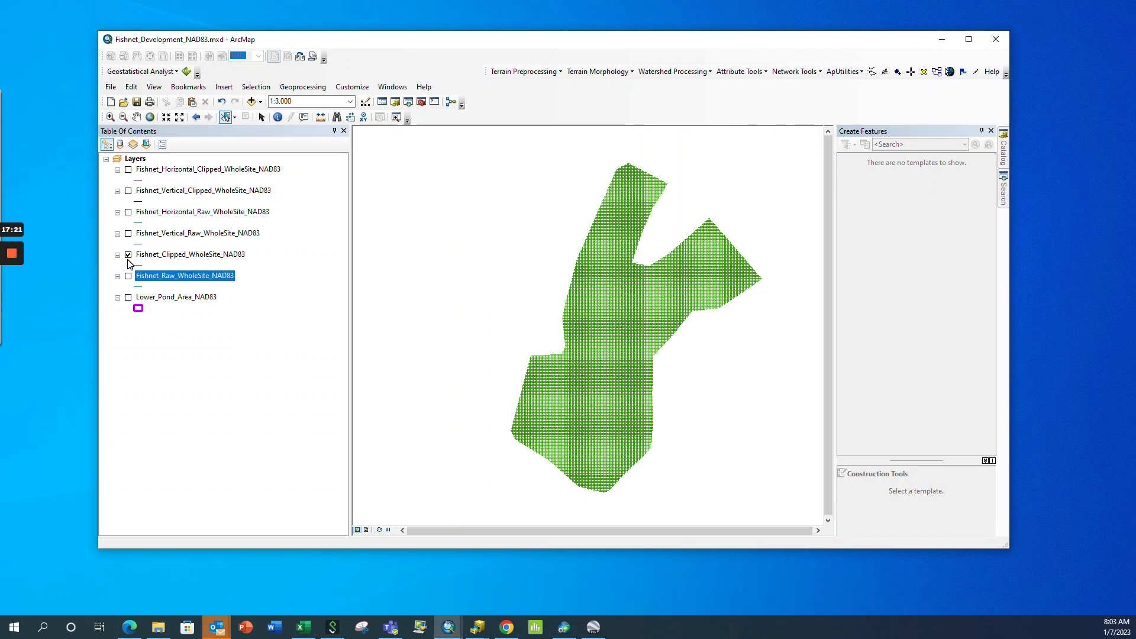
left_click(1005, 192)
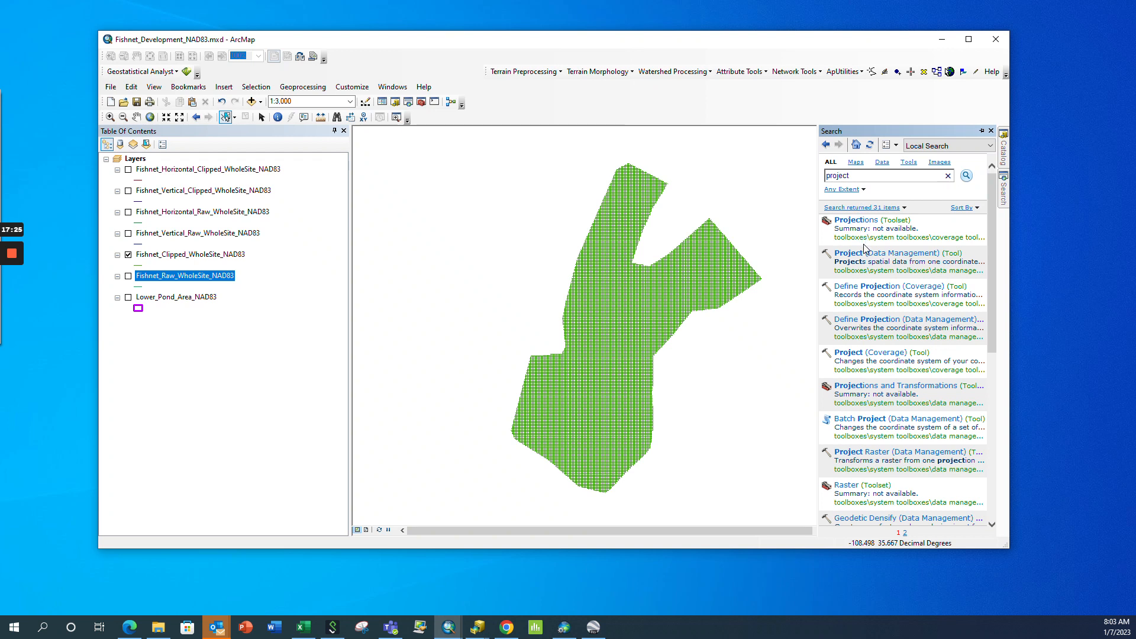
left_click(862, 255)
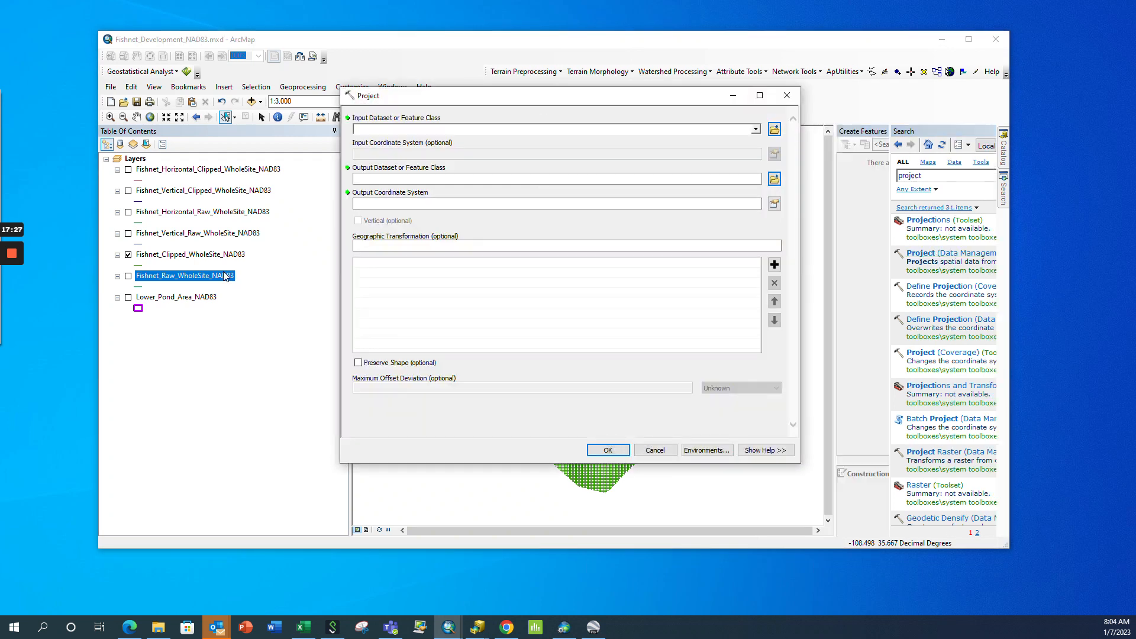
left_click_drag(224, 261, 398, 128)
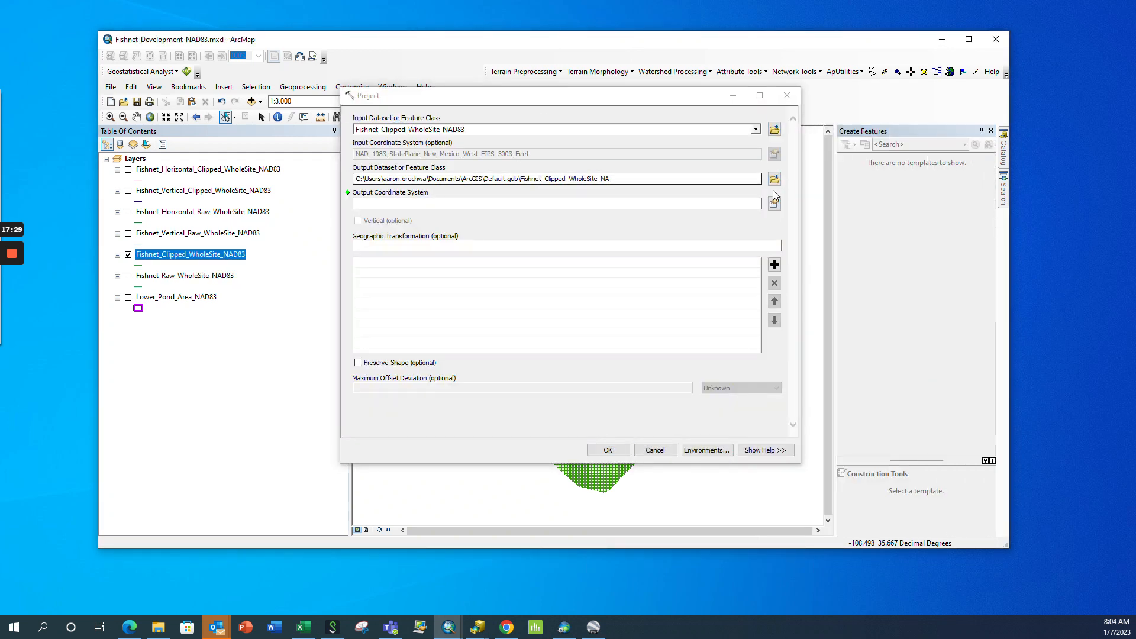
- Set the output coordinate system for the clipped fishnet's projection to WGS 1984
left_click(774, 204)
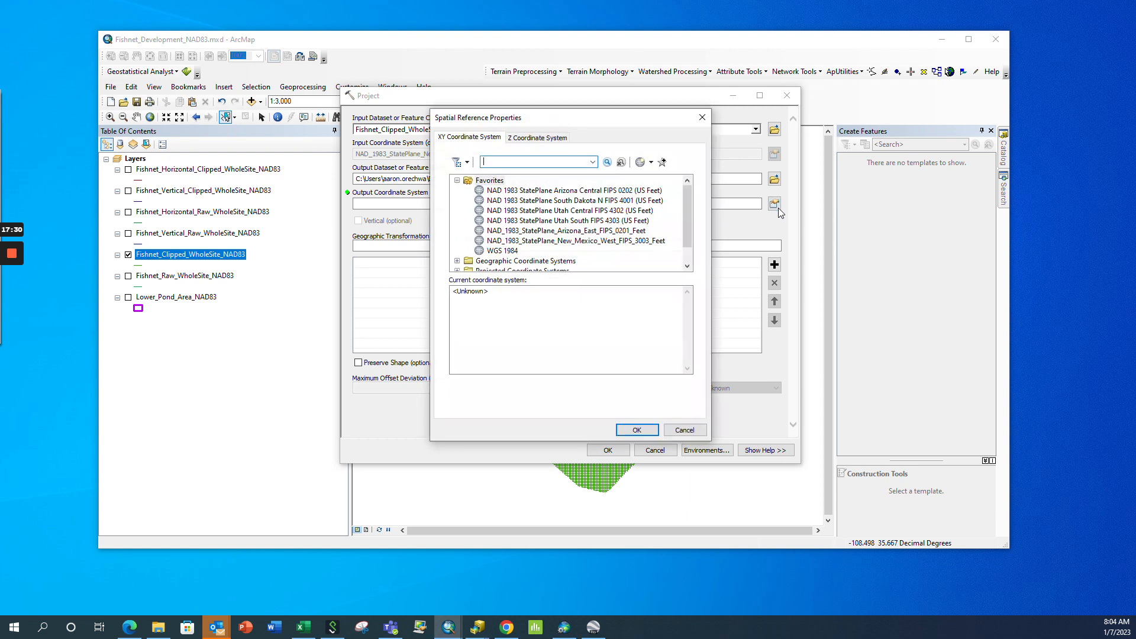
left_click(506, 251)
left_click(636, 430)
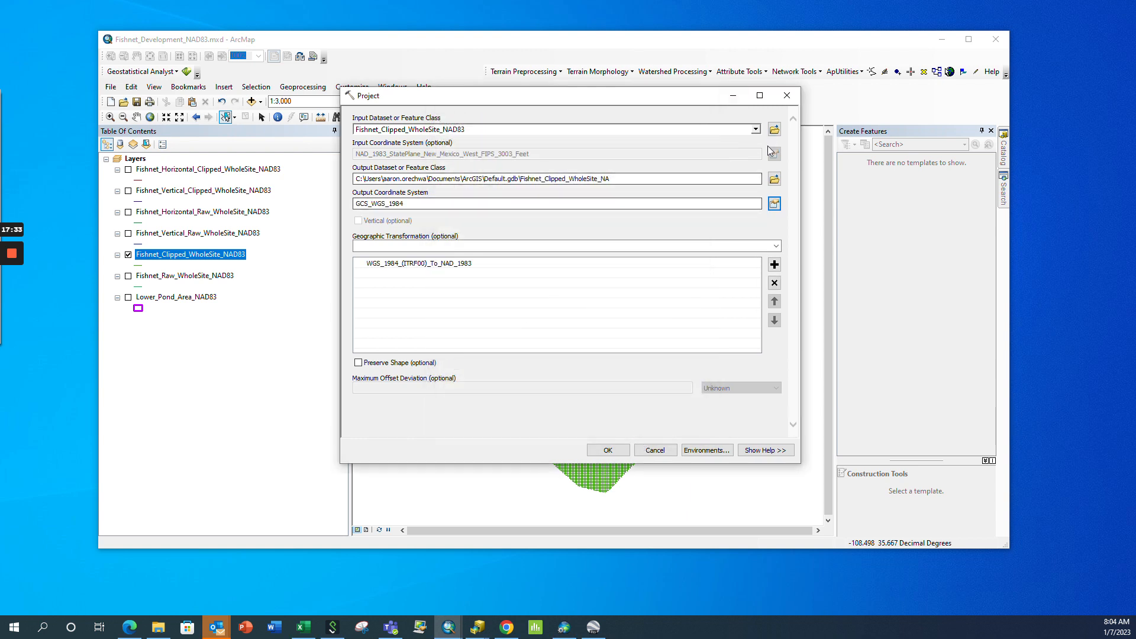
- Set the output to Fishnet_2m_Raw_Clipped_to_Site_WGS84.shp in the RADSCOUT folder and run the projection
left_click(773, 178)
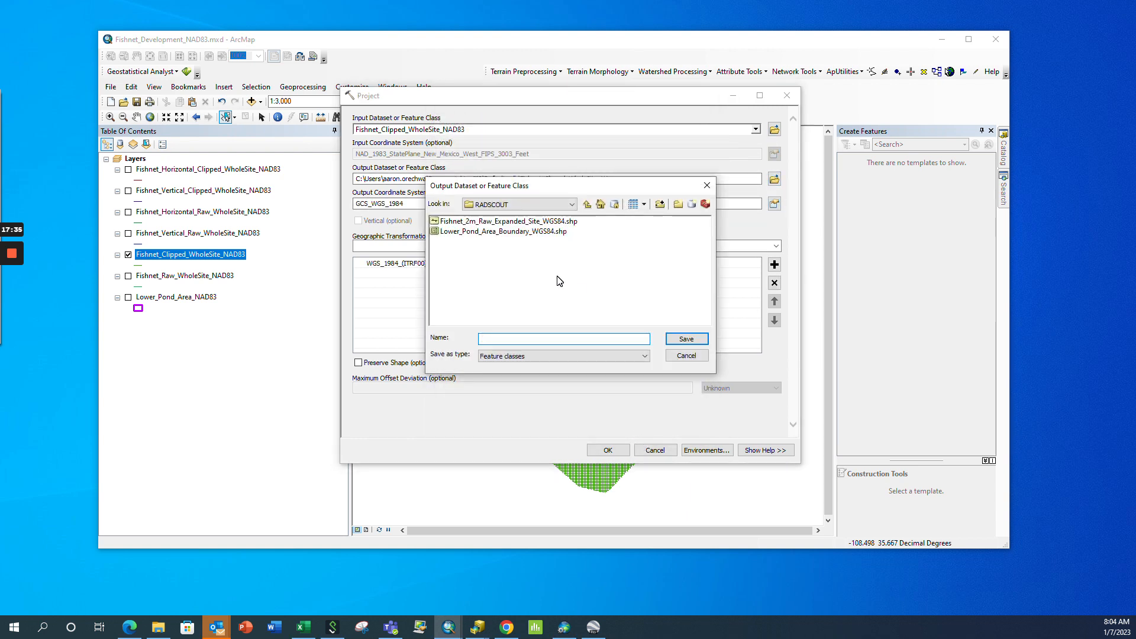
left_click(516, 222)
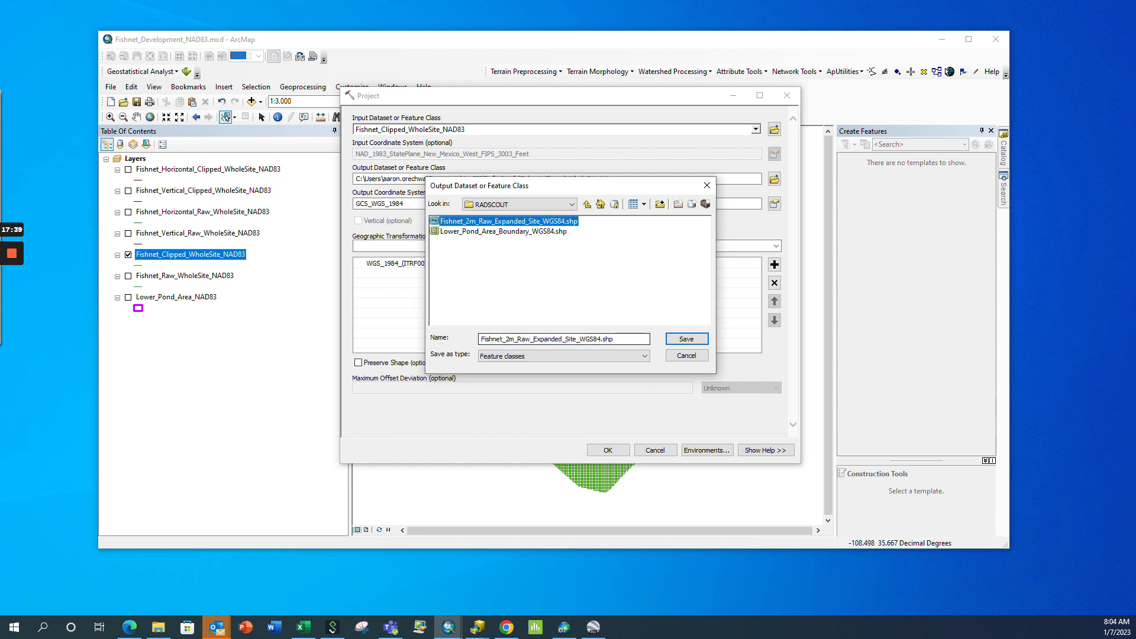
left_click(531, 357)
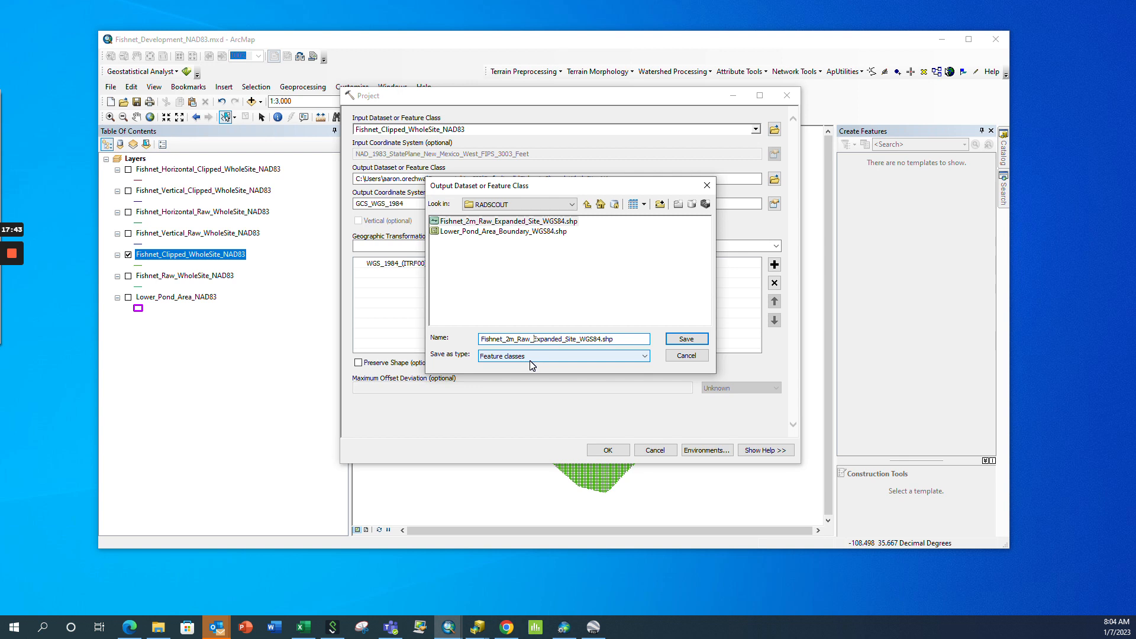
key("shift+Right")
key("shift+Right")
key("shift+Right")
key("shift+Right")
key("shift+Right")
type("Clipped_to")
left_click(698, 341)
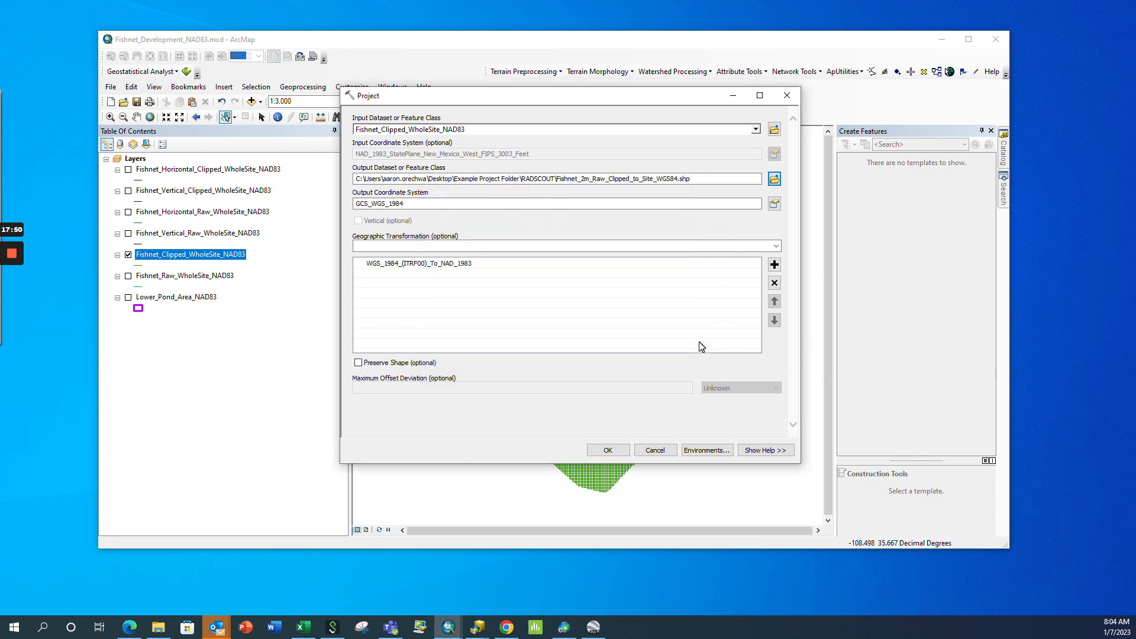
left_click(612, 447)
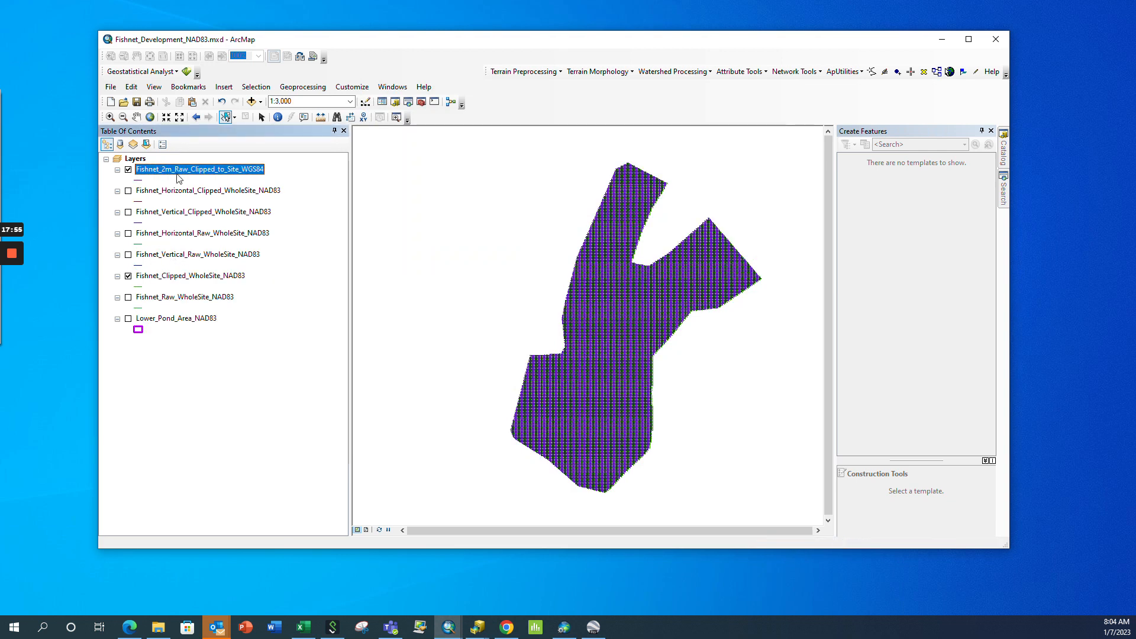
- Hide the other fishnet layers so that only Fishnet_Vertical_Clipped_WholeSite_NAD83 and the Lower_Pond_Area_NAD83 boundary are displayed
left_click(128, 170)
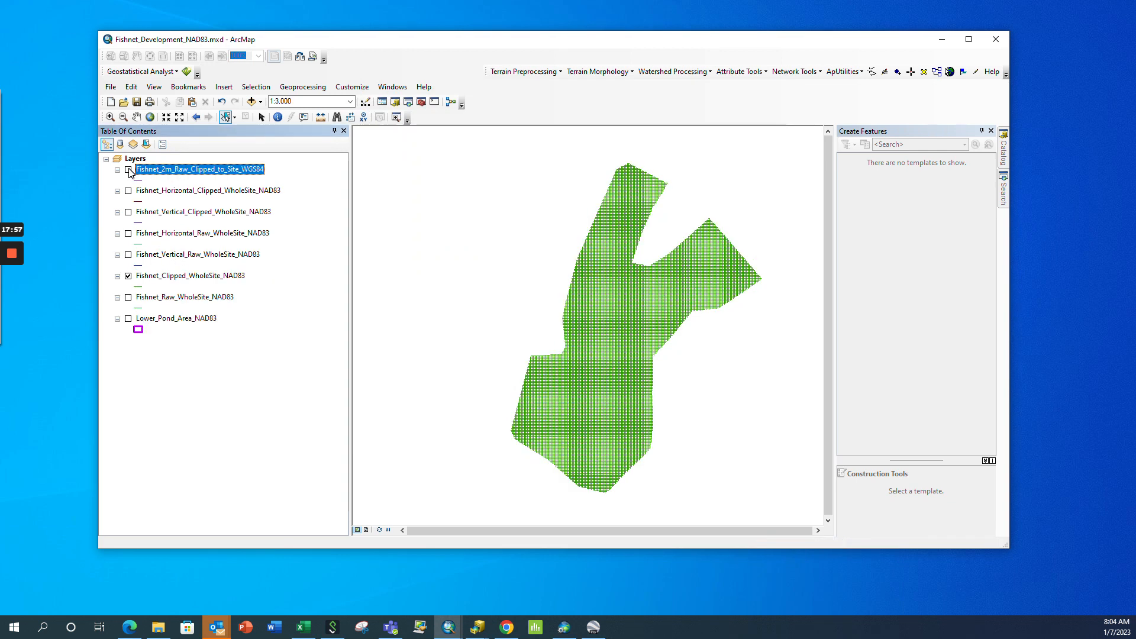
left_click(127, 276)
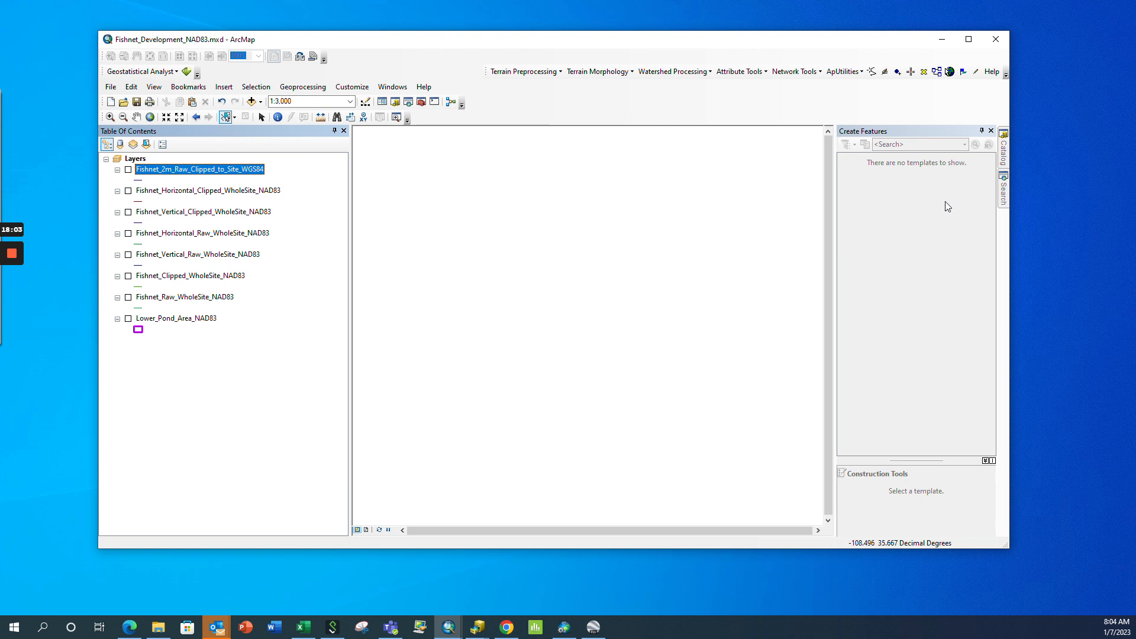
key("ctrl+f")
left_click(127, 212)
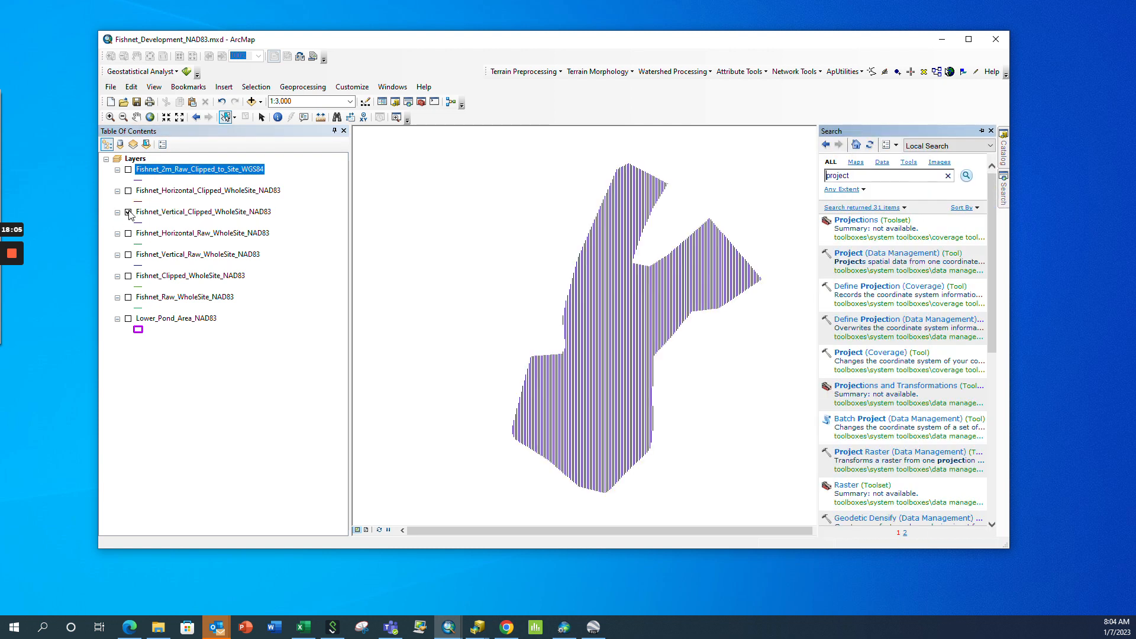
left_click(128, 191)
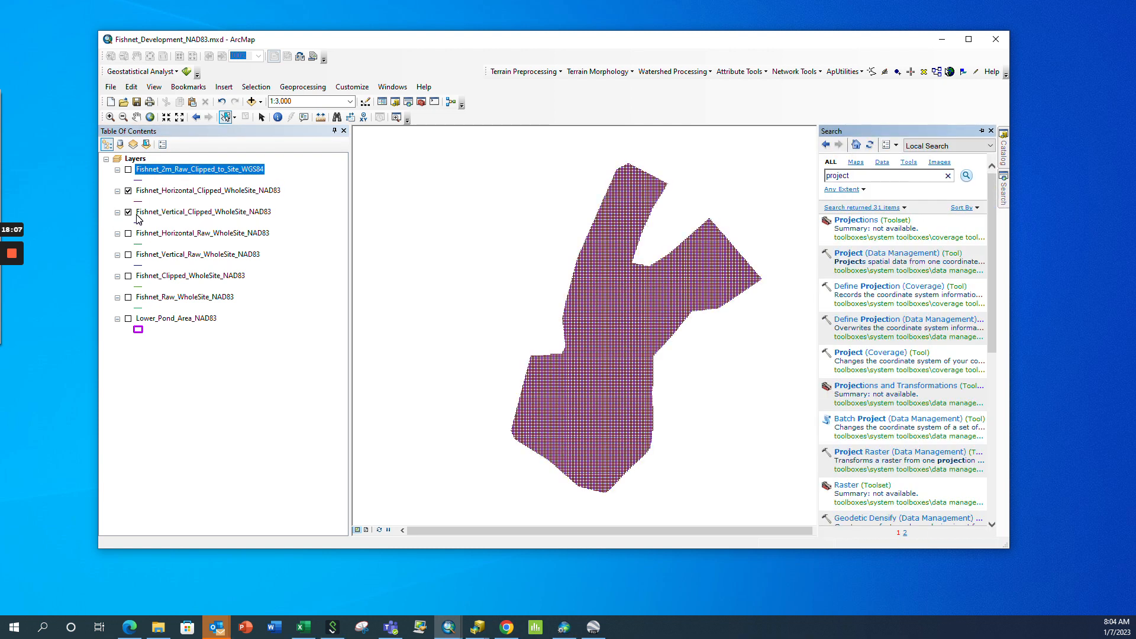
left_click(128, 212)
left_click(128, 190)
left_click(127, 300)
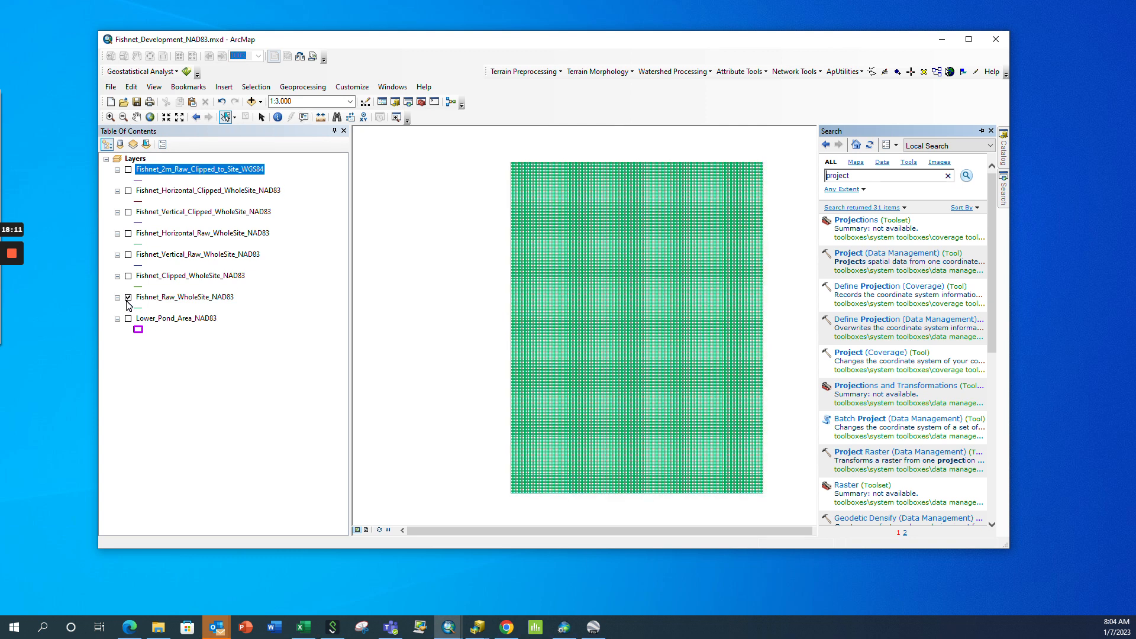
left_click(128, 319)
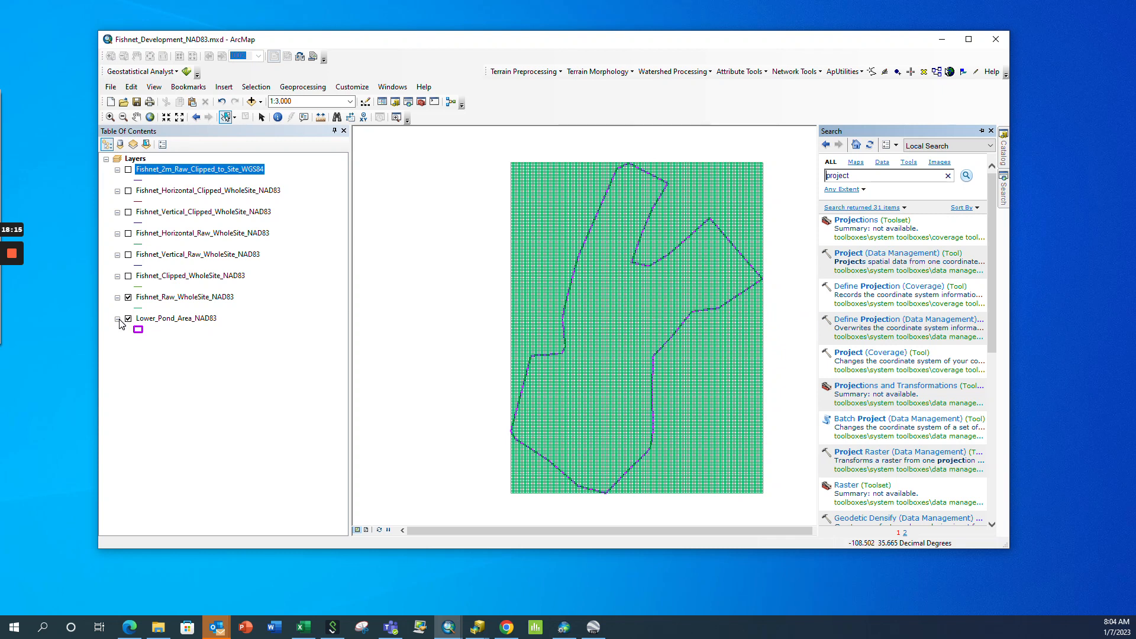
left_click(130, 298)
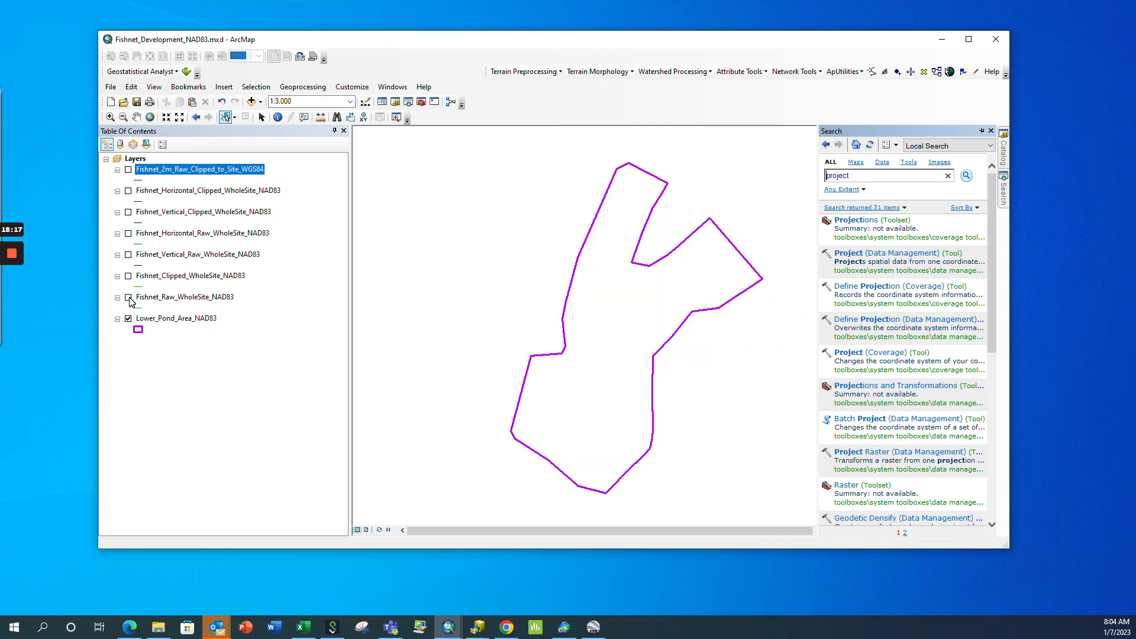
left_click(129, 213)
- Start Project with Fishnet_Vertical_Clipped_WholeSite_NAD83 as input and Vertical_2m_Transects_Clipped_to_Site_WGS84 in the RADSCOUT folder as output
double_click(912, 250)
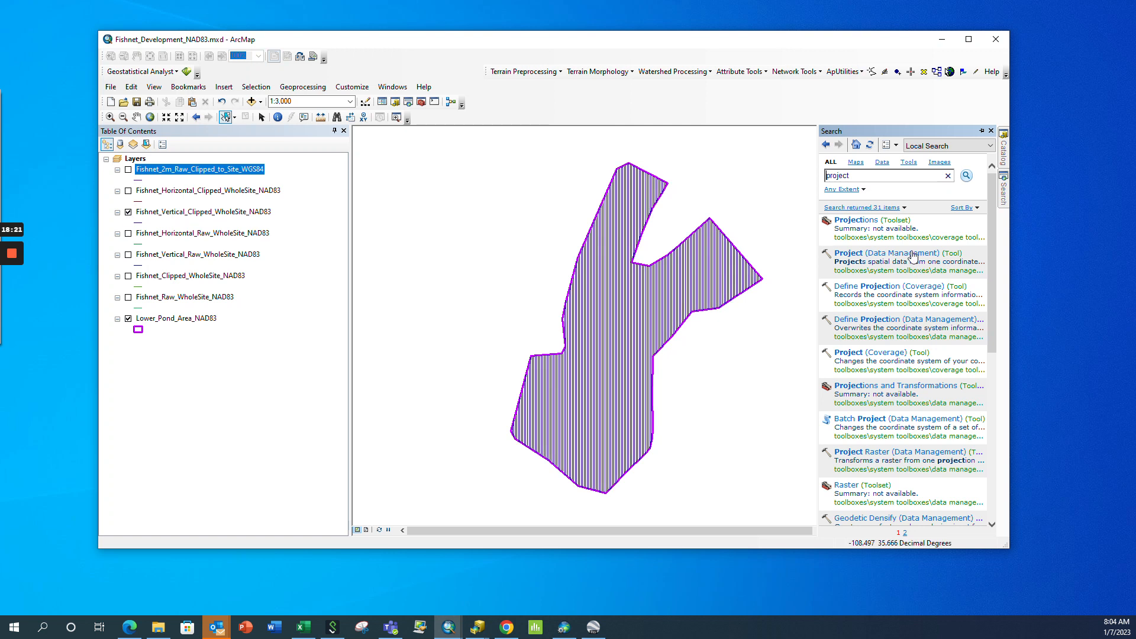
left_click(228, 213)
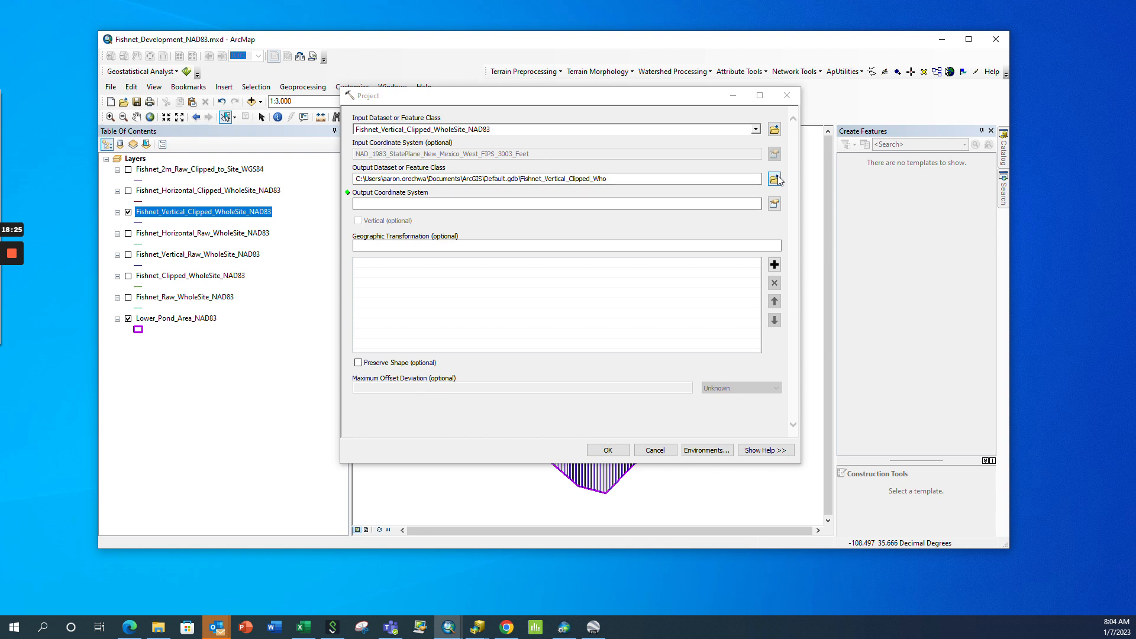
left_click(774, 179)
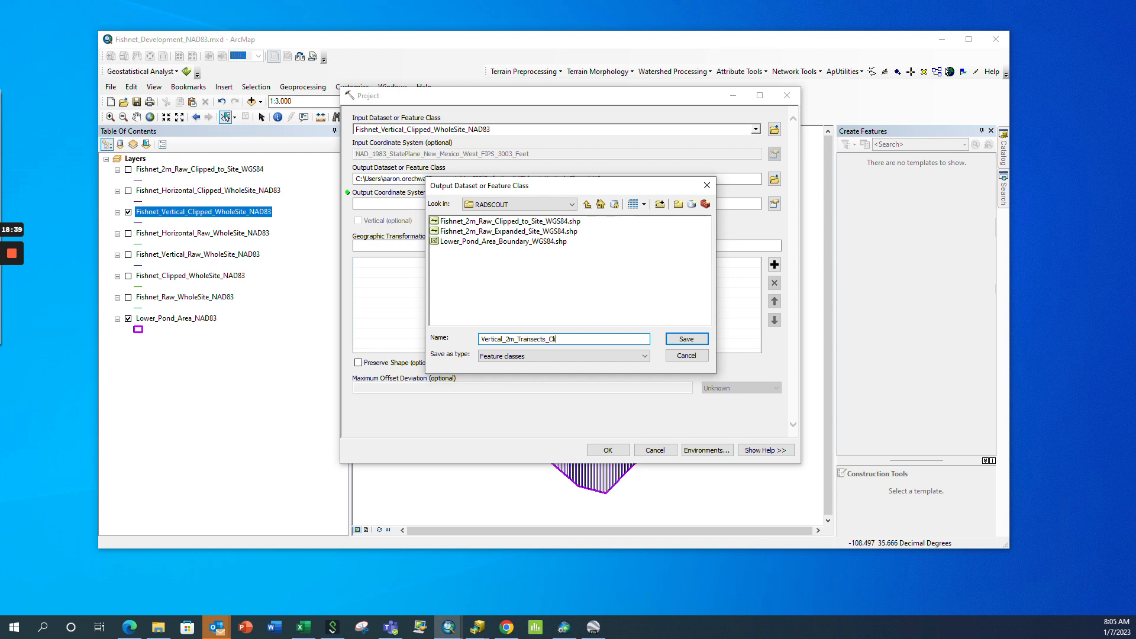
type("o_Site_WGS84")
left_click(693, 339)
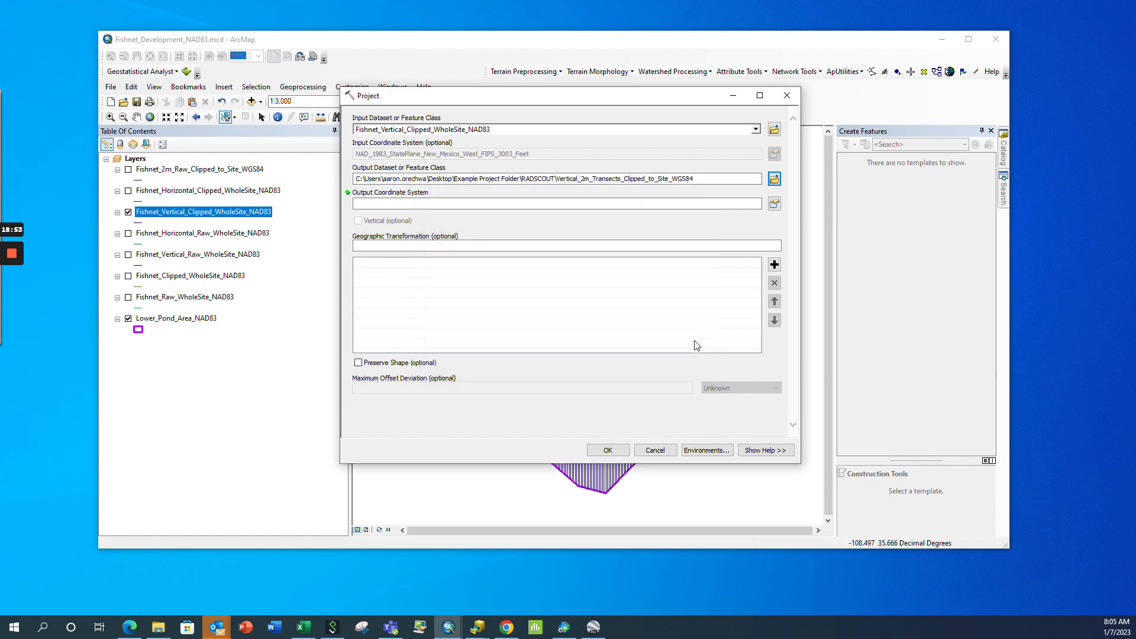
- Set the output coordinate system to WGS 1984 and run the projection of the vertical transects
left_click(776, 204)
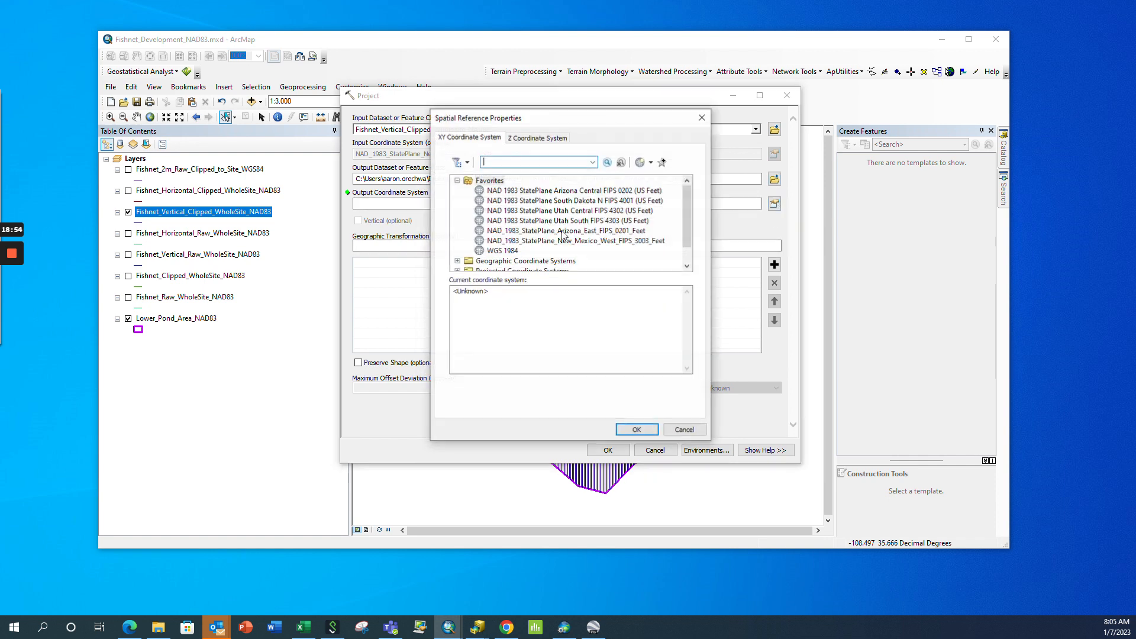
left_click(510, 252)
left_click(648, 431)
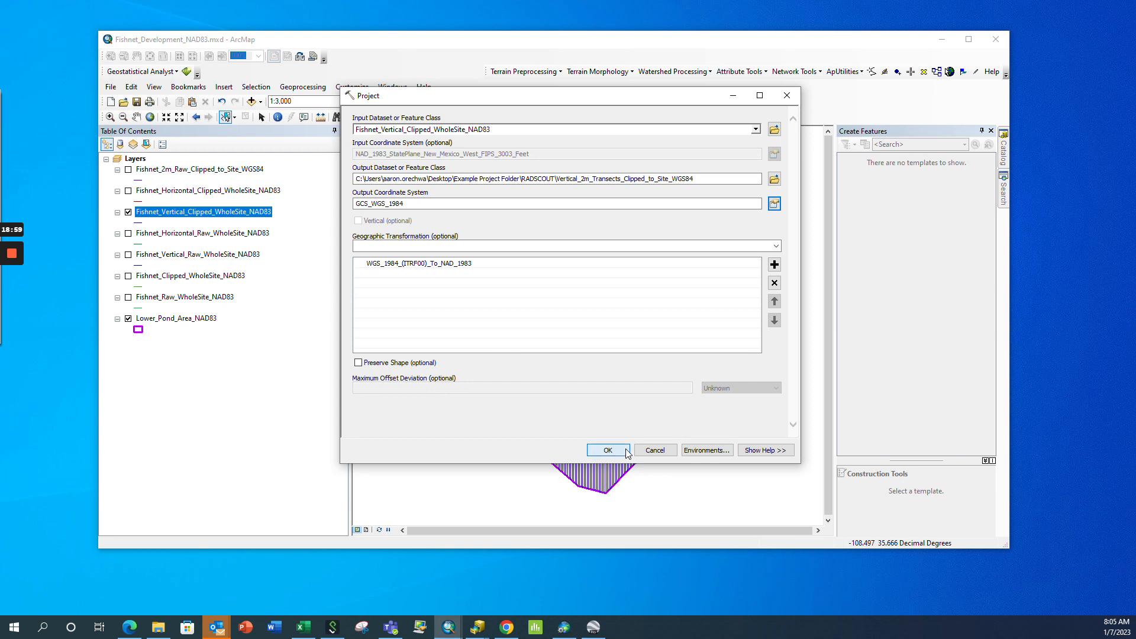
left_click(626, 452)
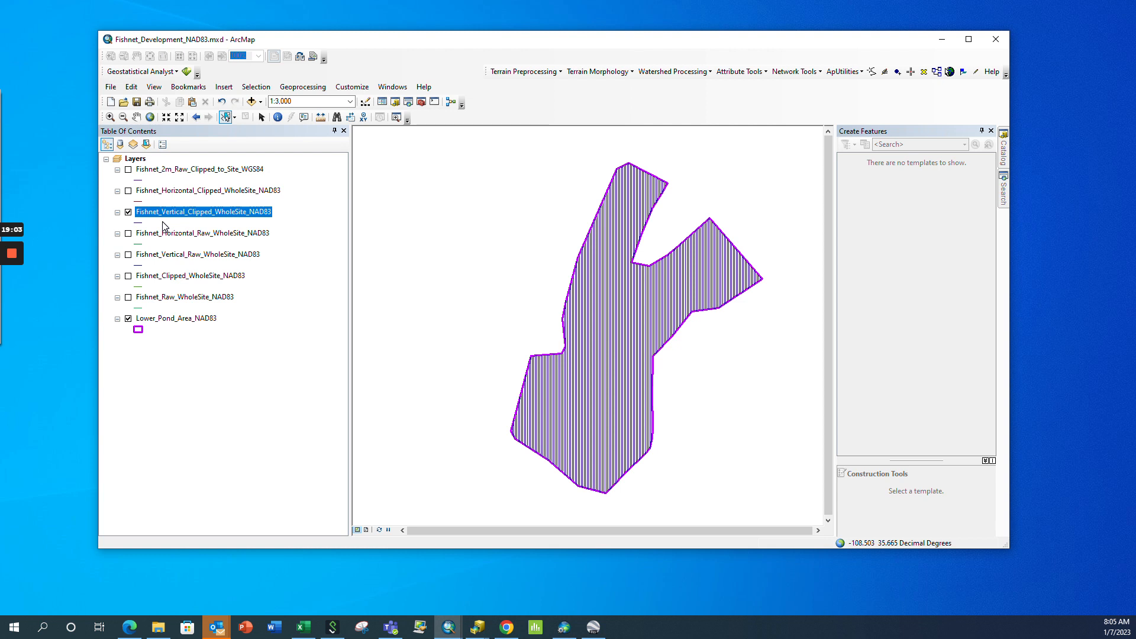
- Display the horizontal clipped fishnet instead of the vertical one, and start Project again with Fishnet_Vertical_Clipped_WholeSite_NAD83 as the input dataset
left_click(127, 212)
left_click(129, 191)
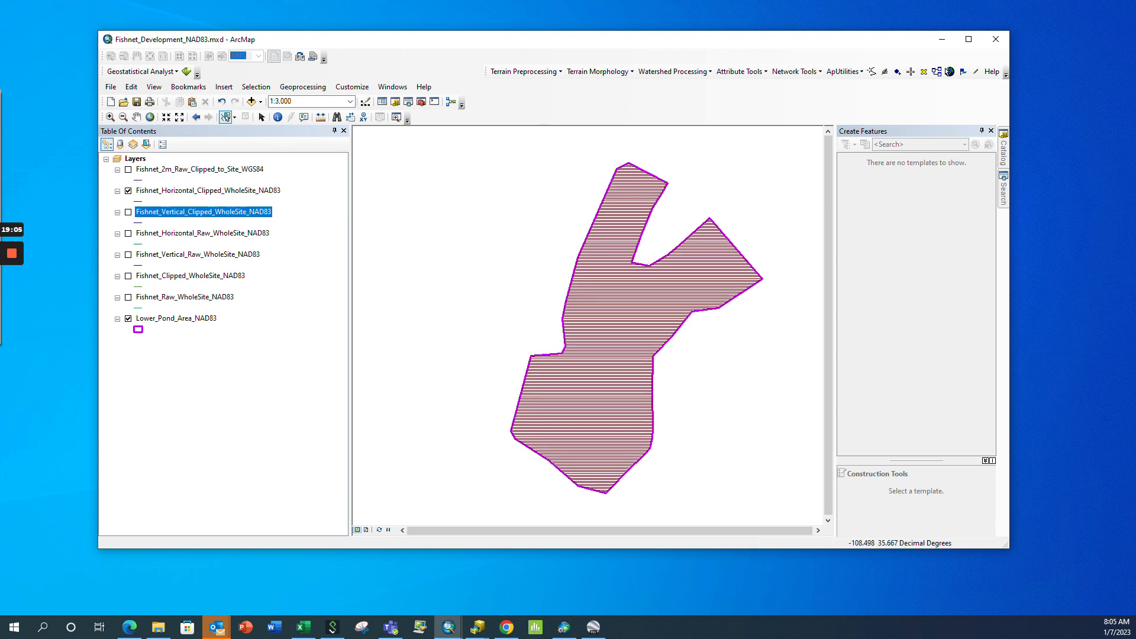
left_click(1004, 189)
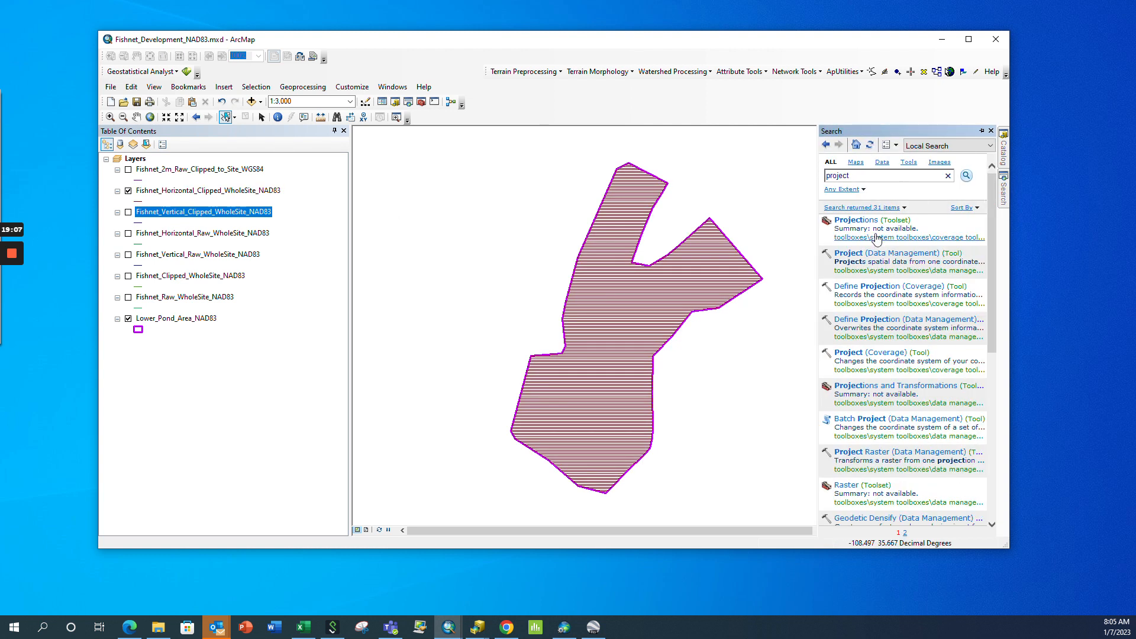
left_click(886, 254)
left_click(201, 217)
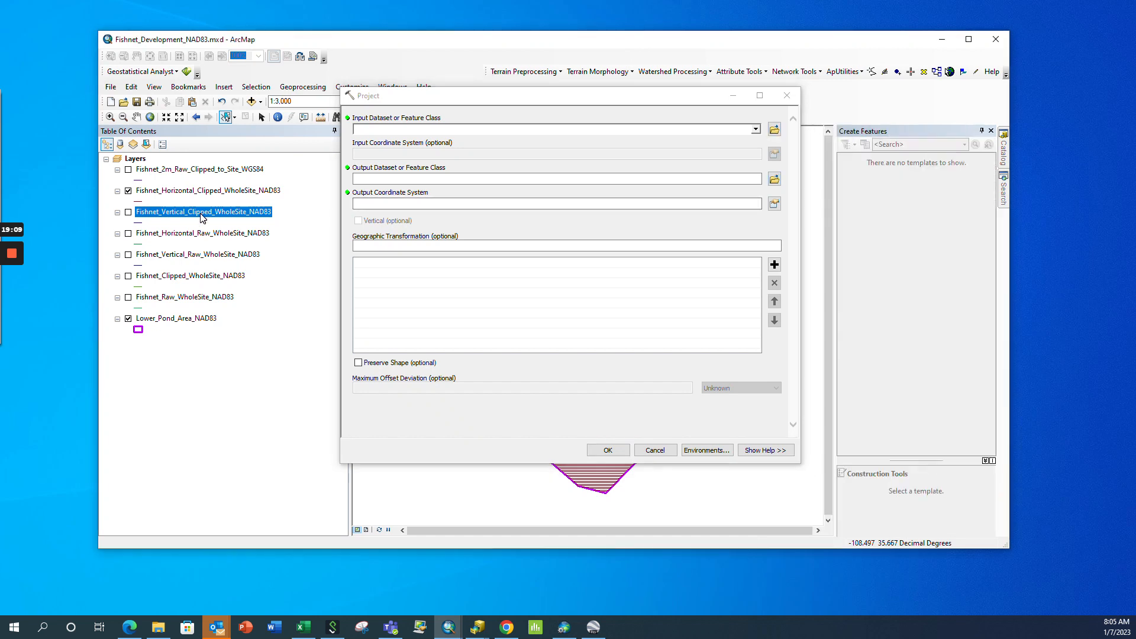
left_click_drag(202, 212, 444, 129)
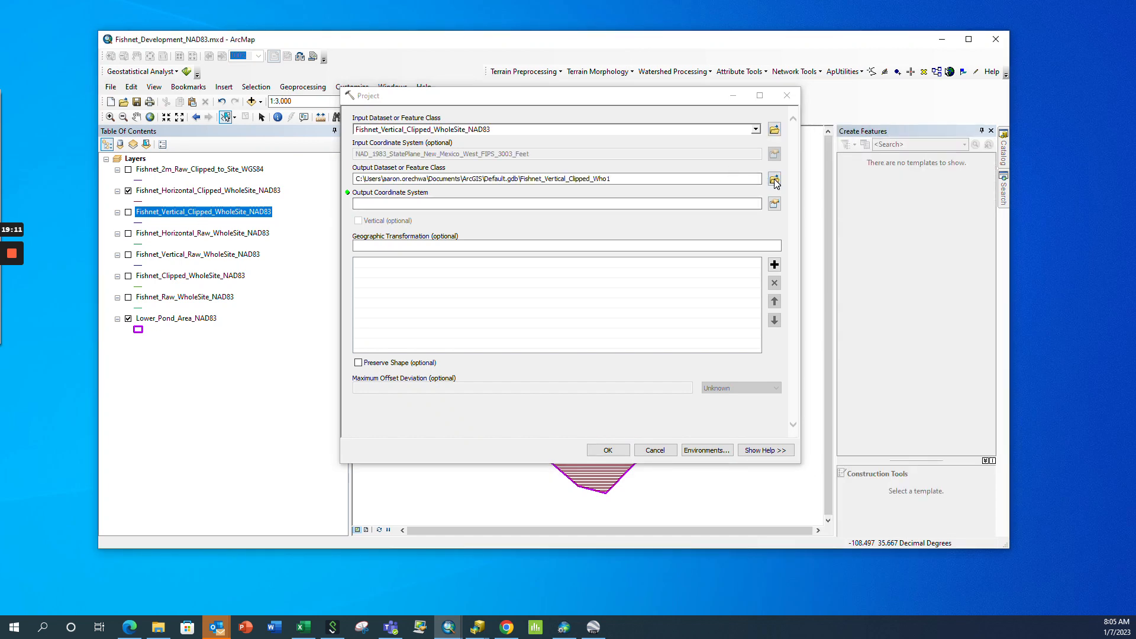
- Set the projection's output to Horizontal_2m_Transects_Clipped_to_Site_WGS84.shp in the RADSCOUT folder, based on the existing vertical transects file name
left_click(774, 179)
left_click(504, 251)
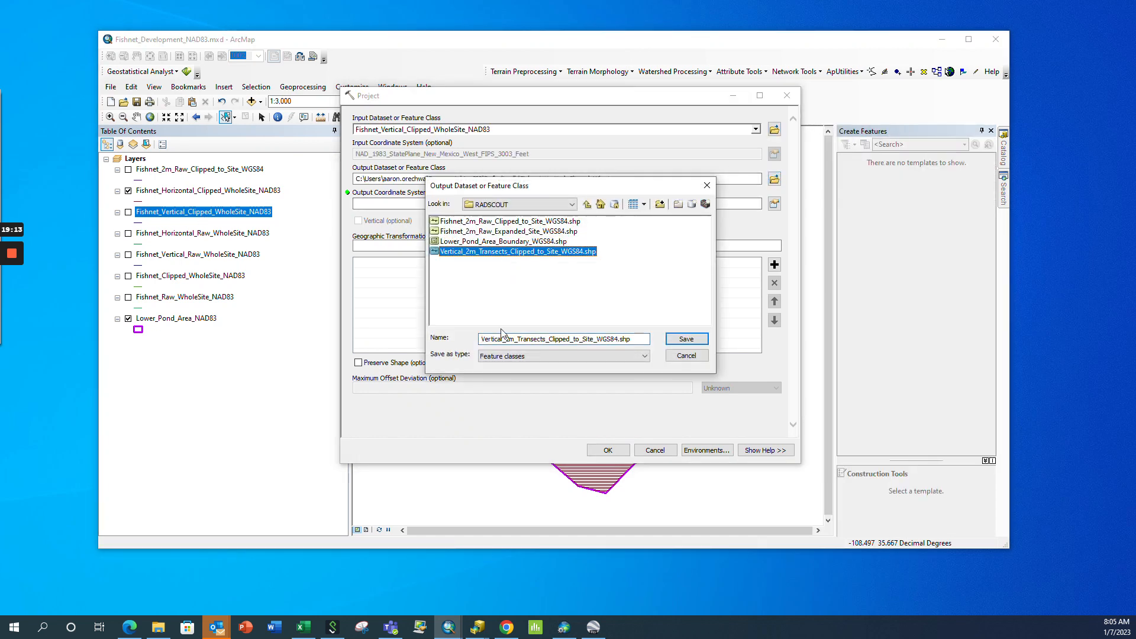
left_click(501, 338)
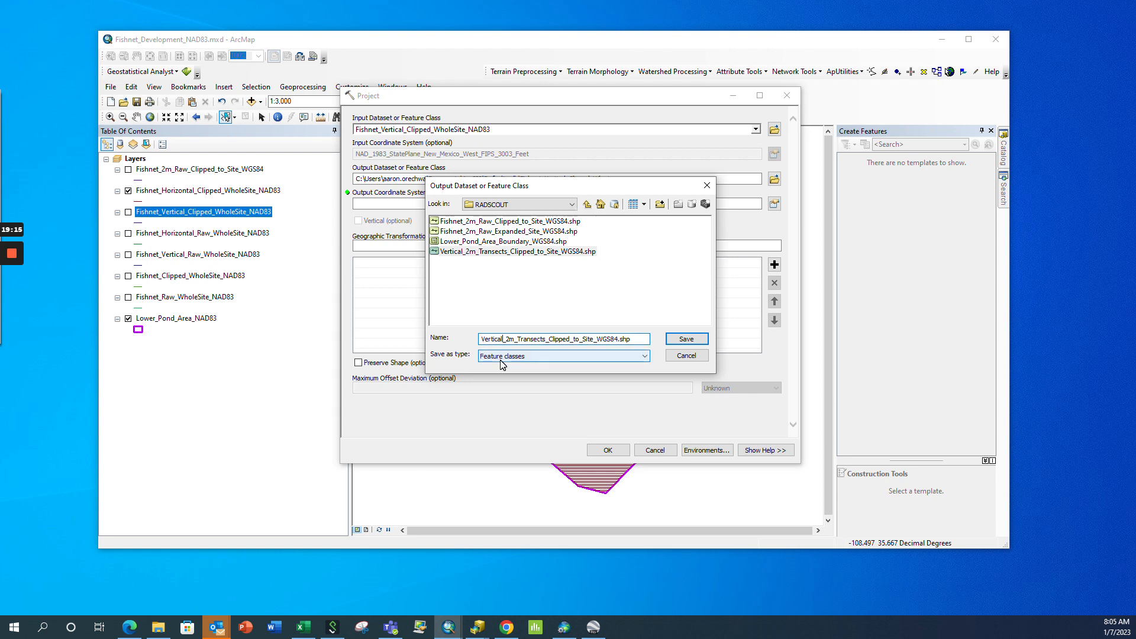
type("Horizontal")
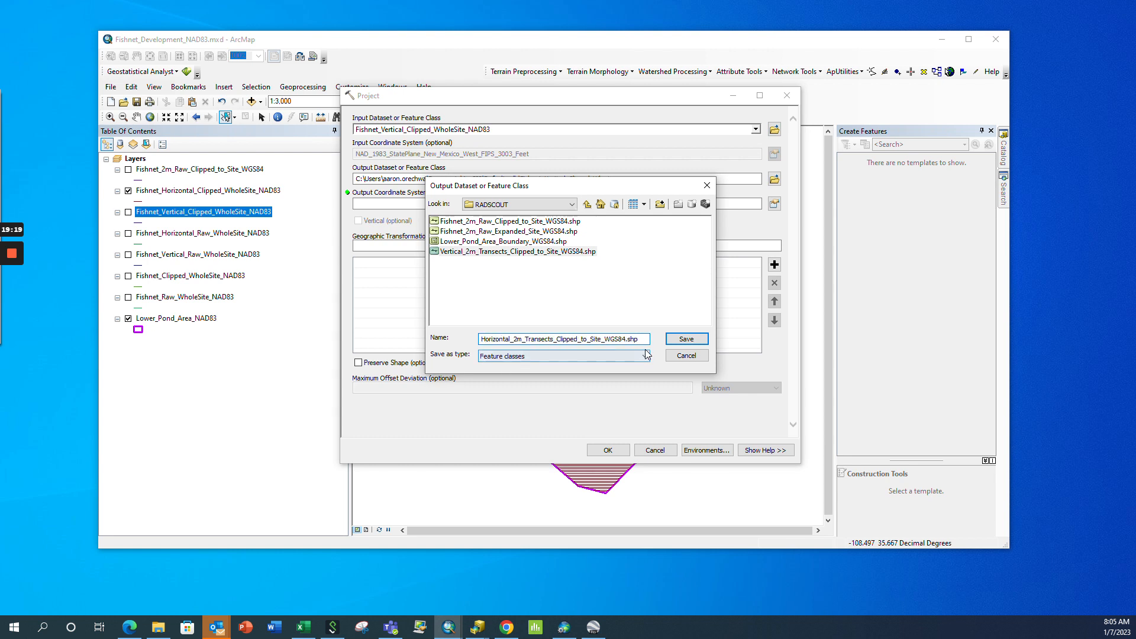
left_click(686, 338)
- Choose WGS 1984 as the output coordinate system and run the projection to the horizontal transects shapefile
left_click(773, 203)
left_click(509, 251)
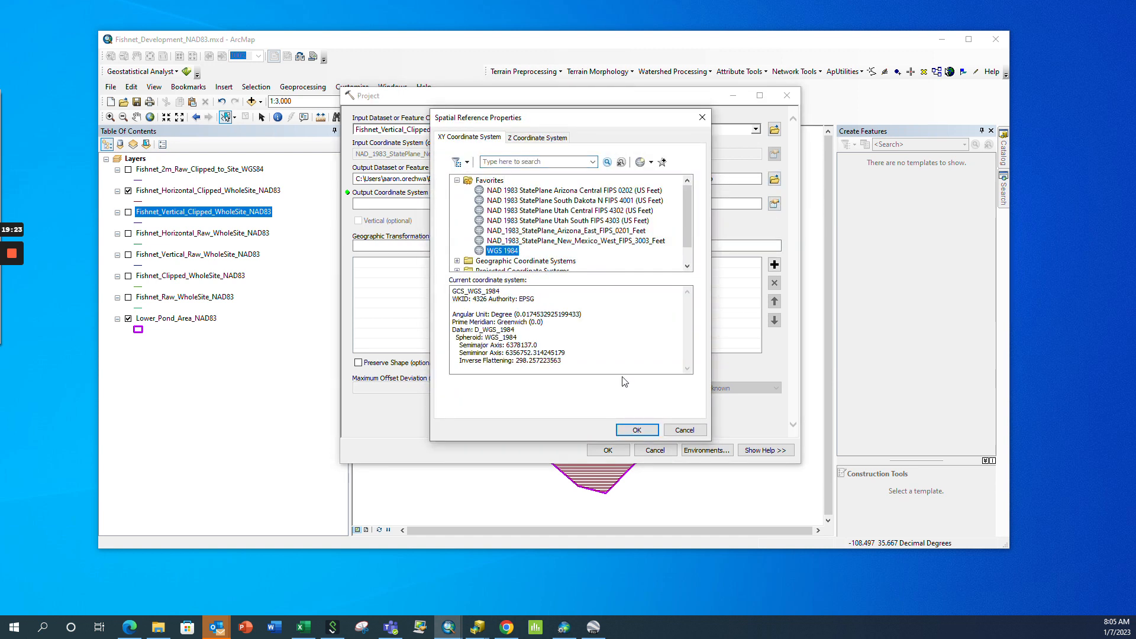
left_click(636, 429)
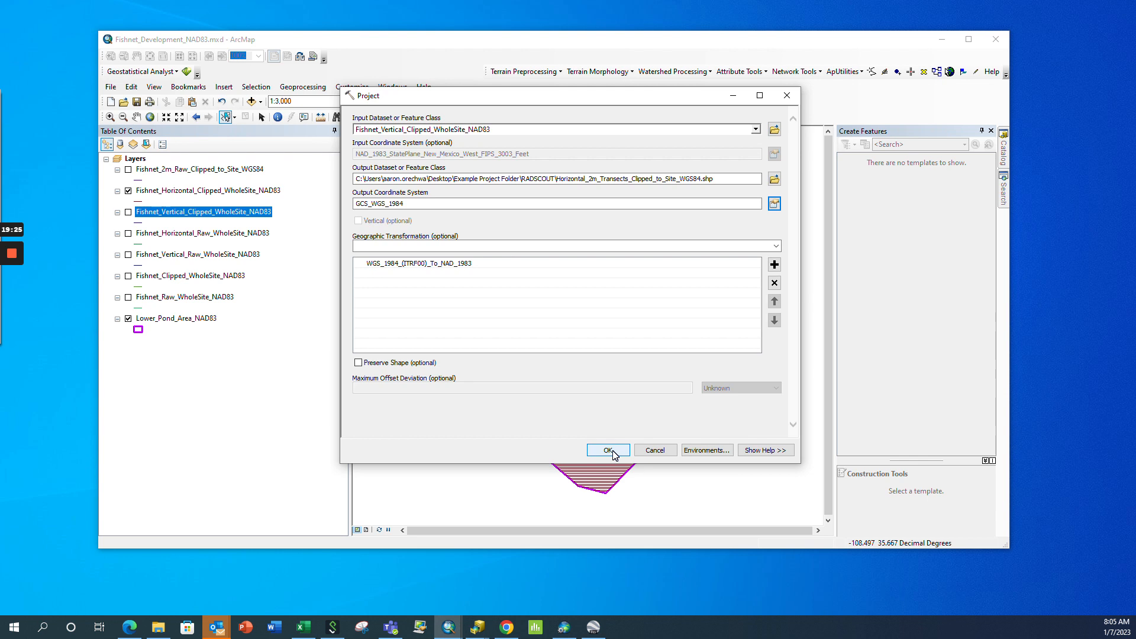
left_click(608, 450)
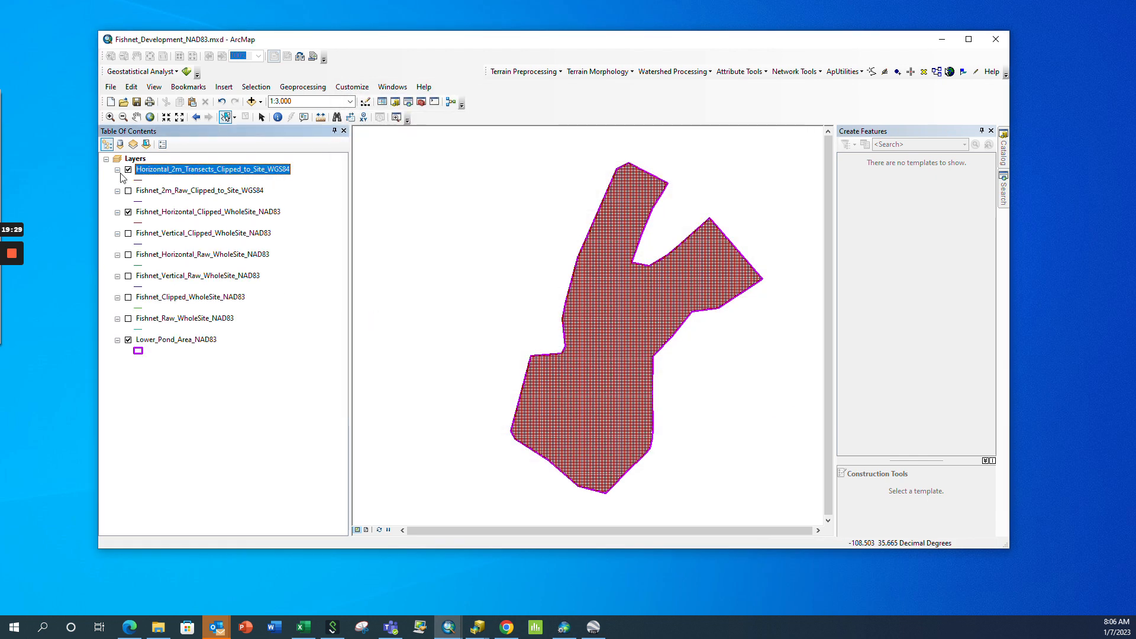
- Hide Fishnet_Horizontal_Clipped_WholeSite_NAD83, then create a group layer named NAD83 and place it directly below Fishnet_2m_Raw_Clipped_to_Site_WGS84
left_click(128, 211)
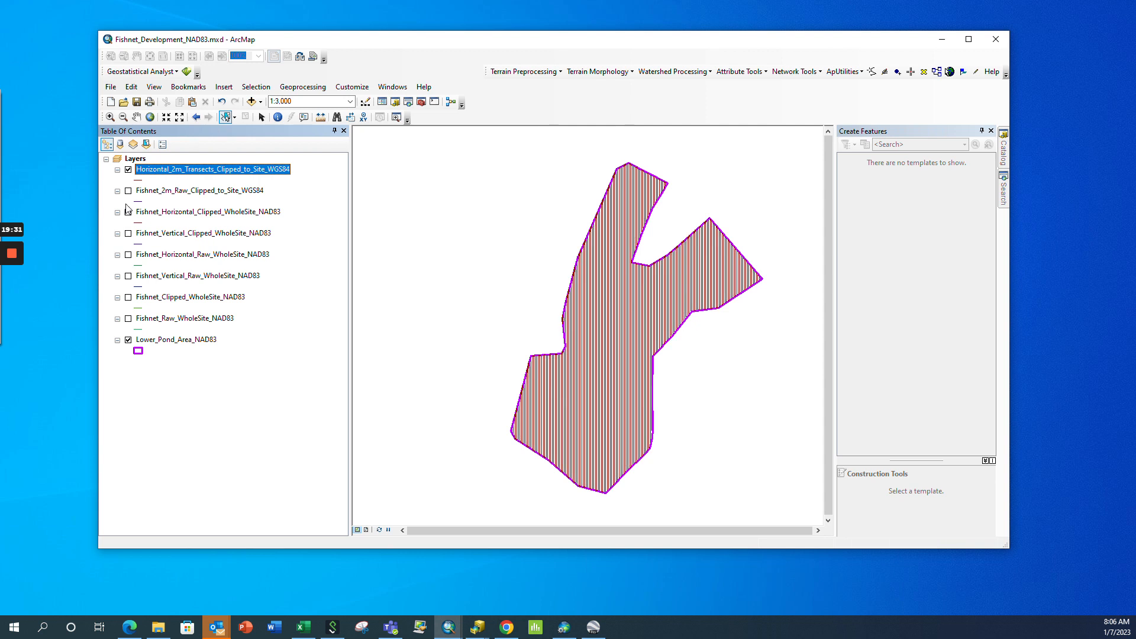
right_click(135, 158)
left_click(174, 171)
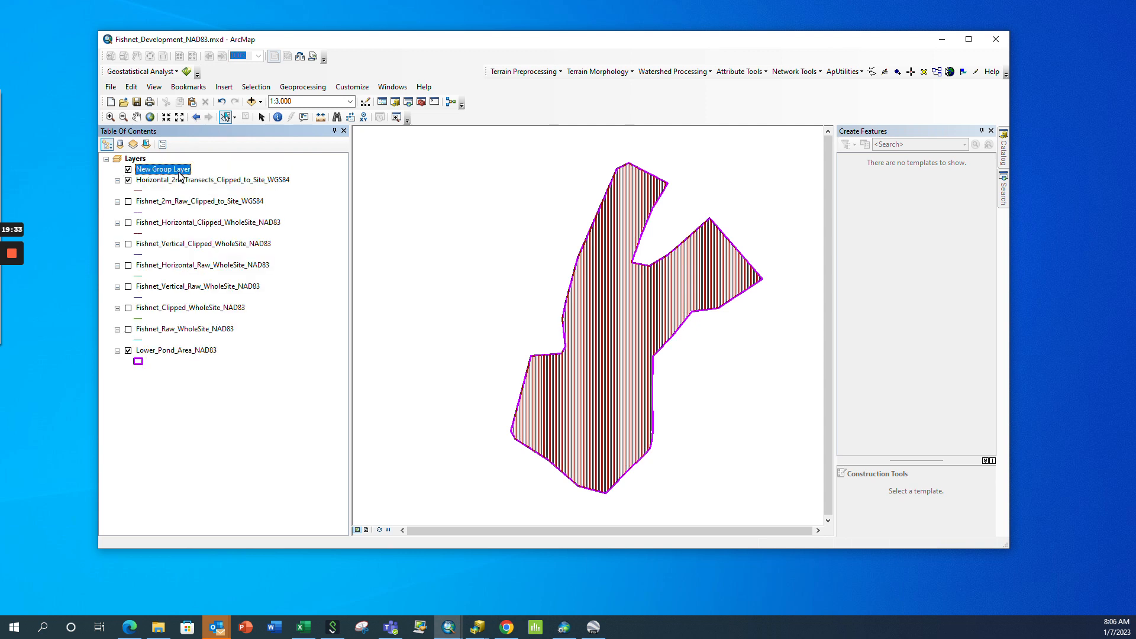
type("NAD83")
key("Return")
left_click_drag(147, 169, 157, 217)
- Move all NAD83 fishnet layers and Lower_Pond_Area_NAD83 into the NAD83 group, then collapse and hide the group
left_click(179, 223)
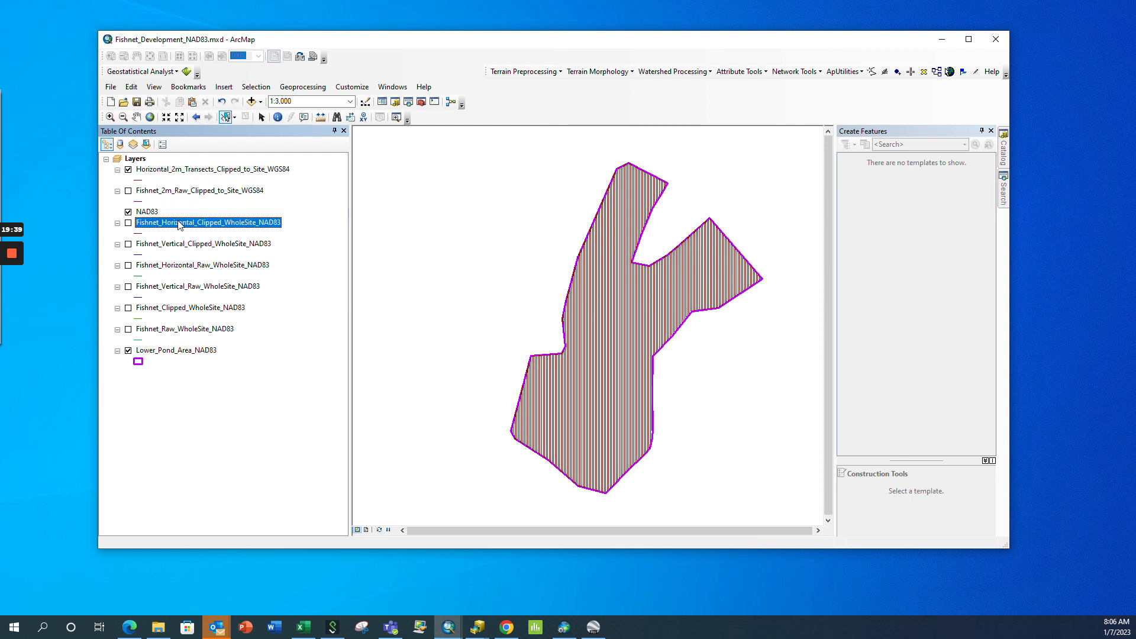
left_click(180, 332, "shift")
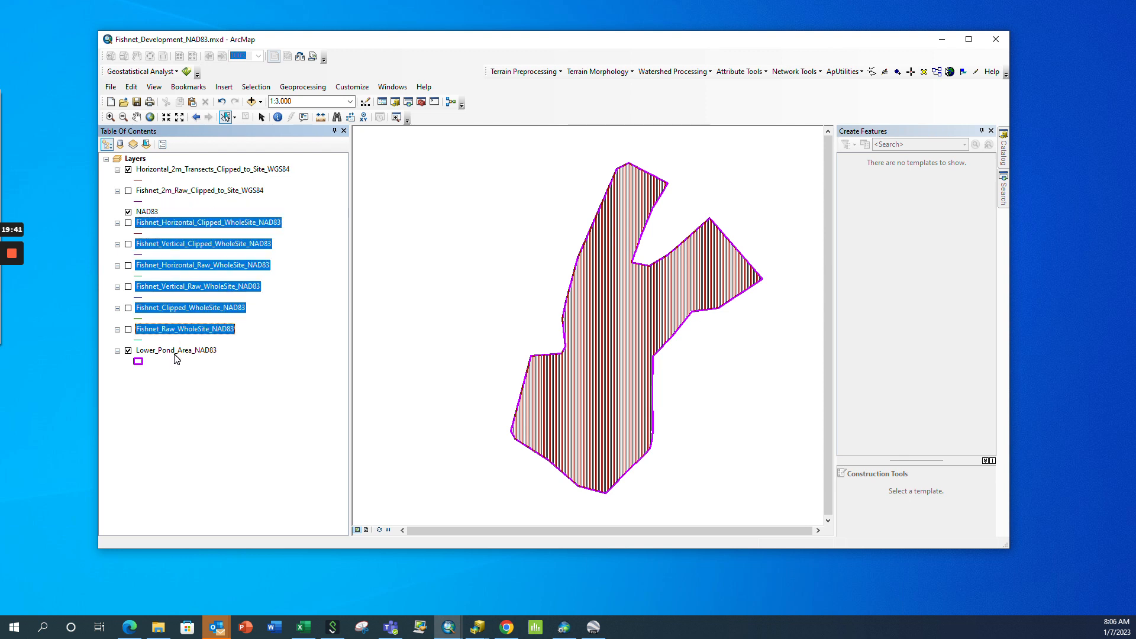
left_click(177, 353, "shift")
left_click_drag(184, 219, 180, 215)
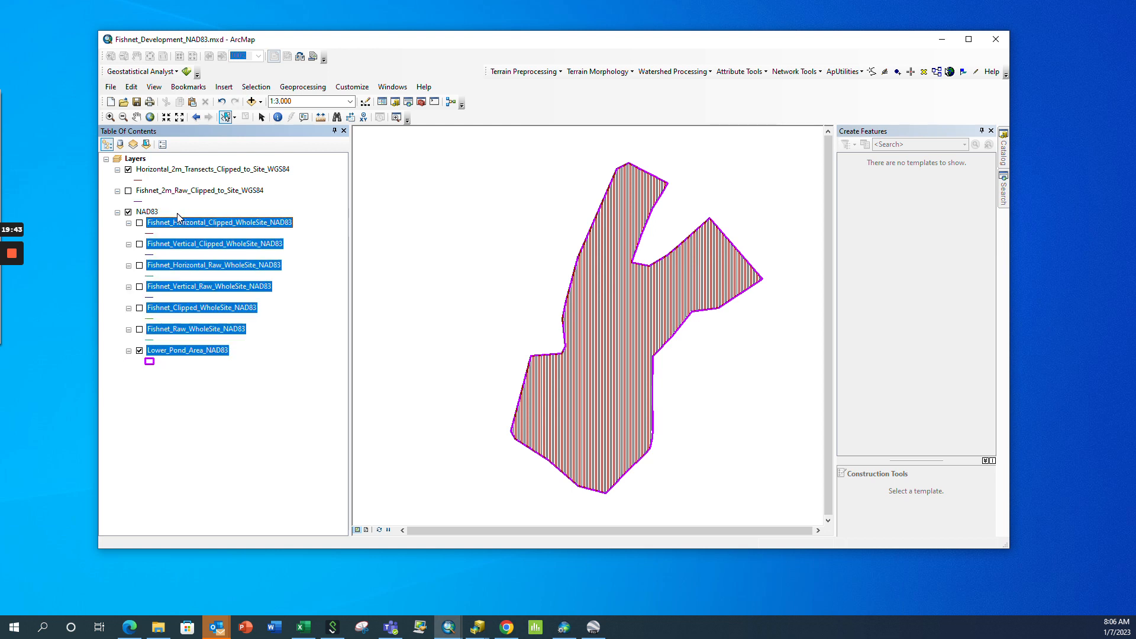
left_click(118, 213)
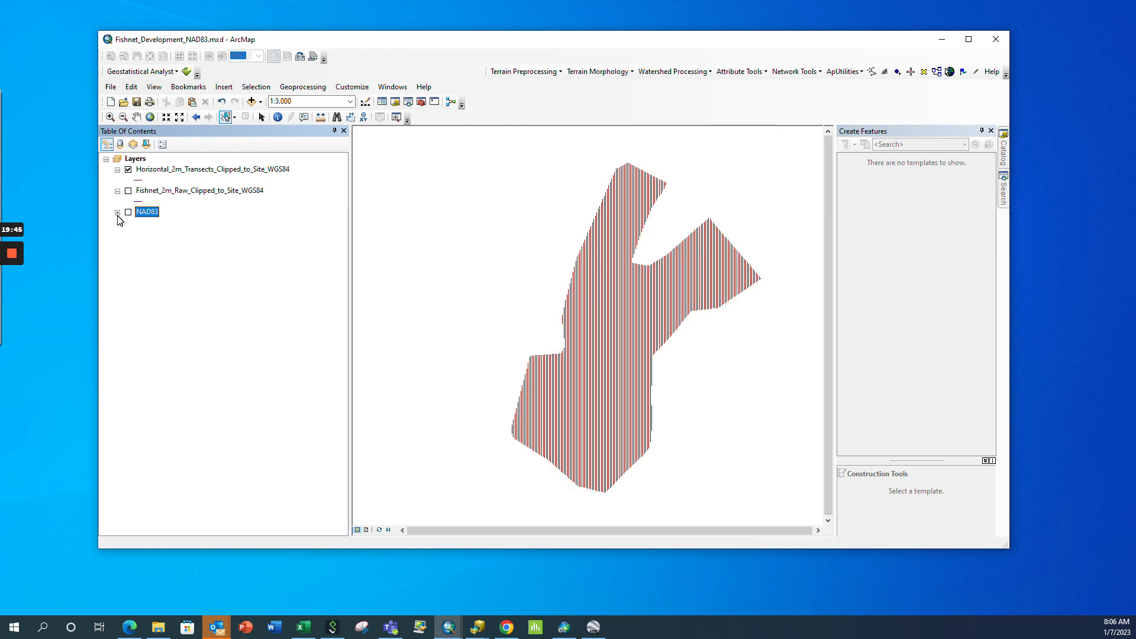
- Add all five WGS84 shapefiles from the RADSCOUT folder to the map, dismissing the coordinate system warning
left_click(252, 101)
left_click(570, 220)
left_click(571, 220)
left_click(571, 220)
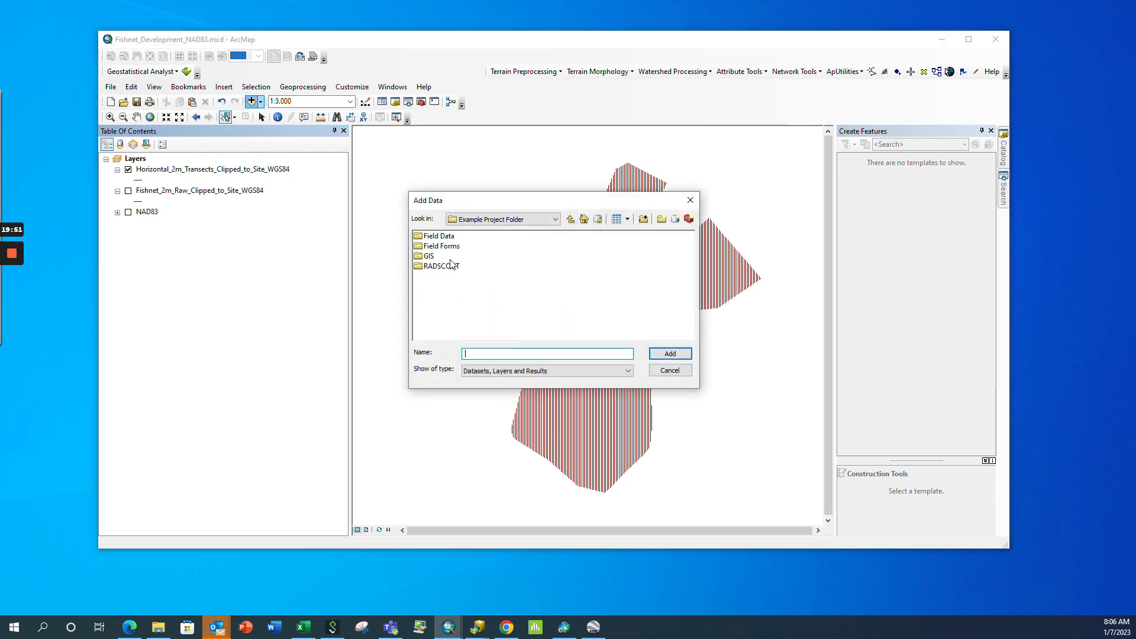
double_click(451, 266)
left_click(444, 236)
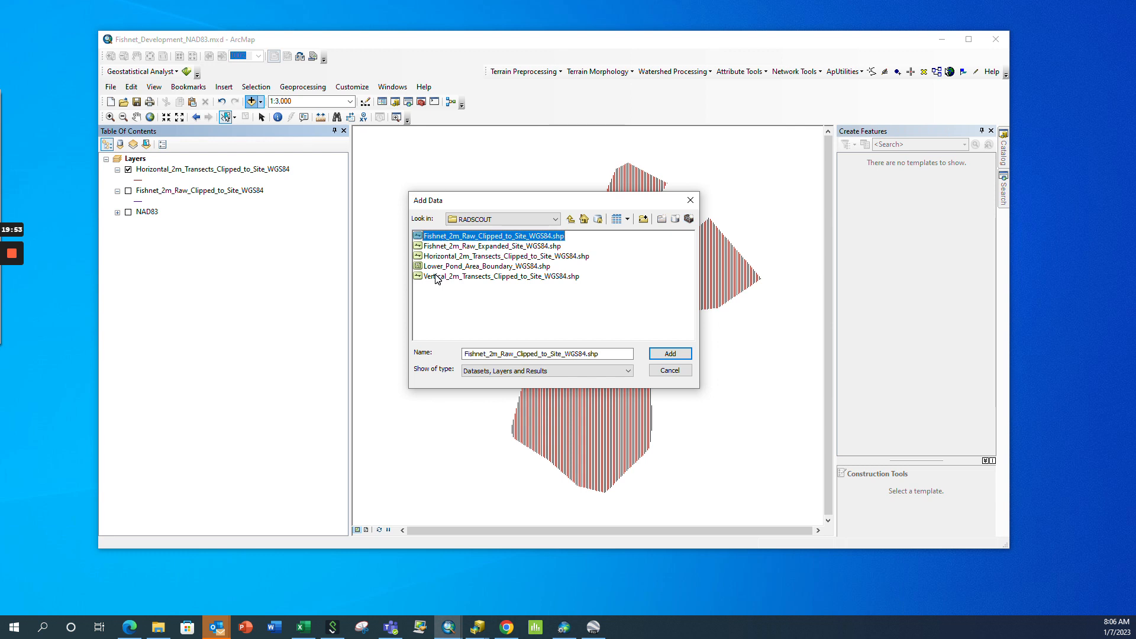
left_click(436, 278, "shift")
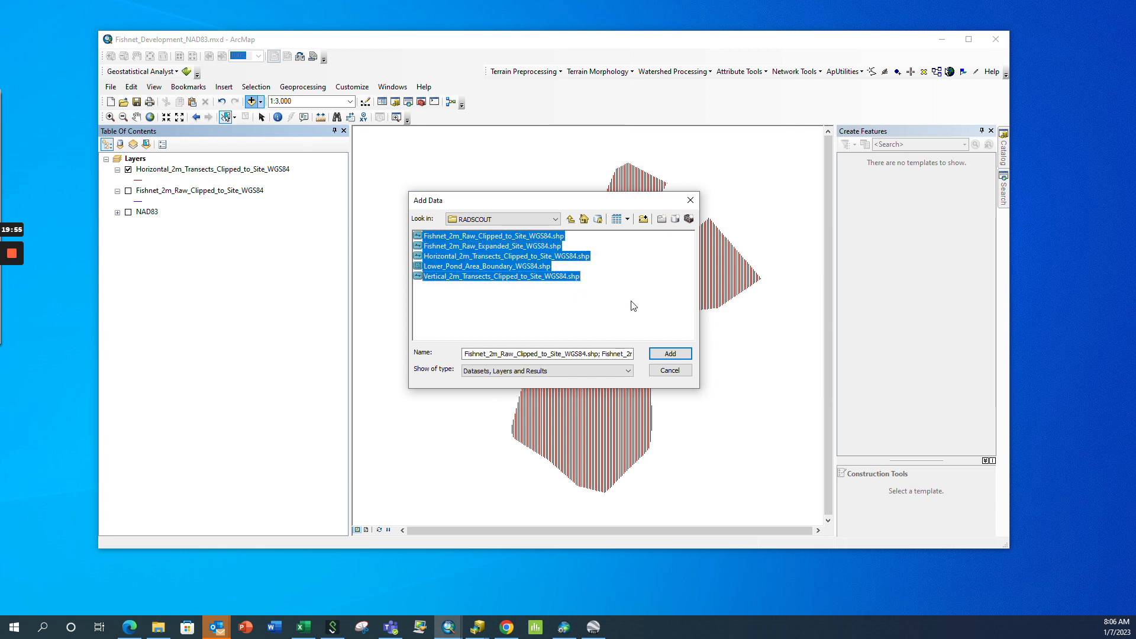
left_click(667, 355)
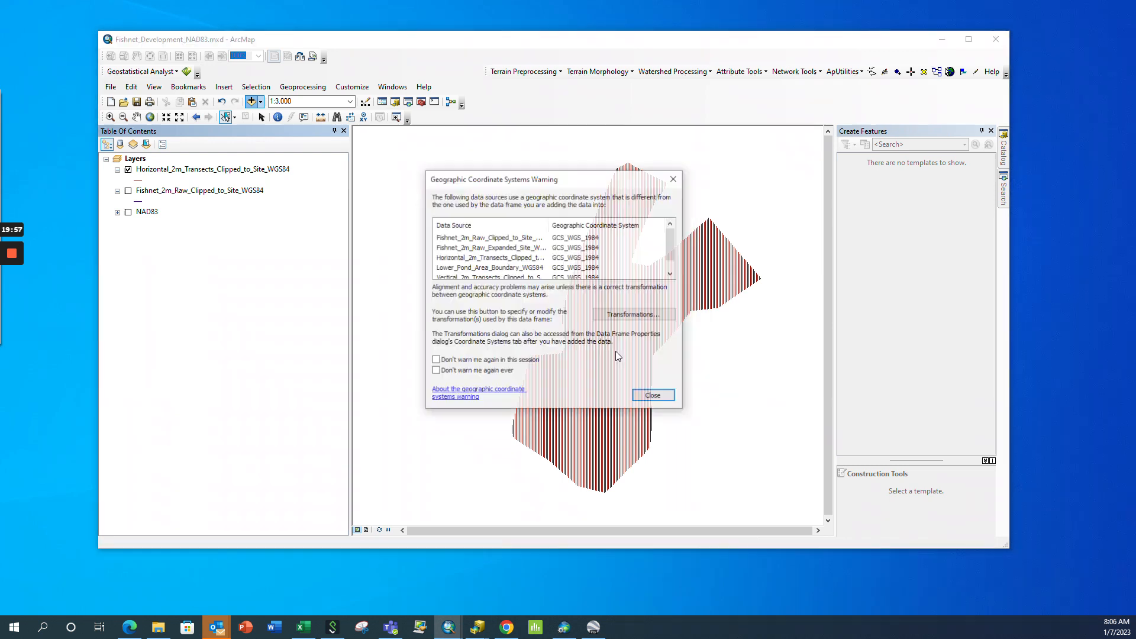
left_click(639, 397)
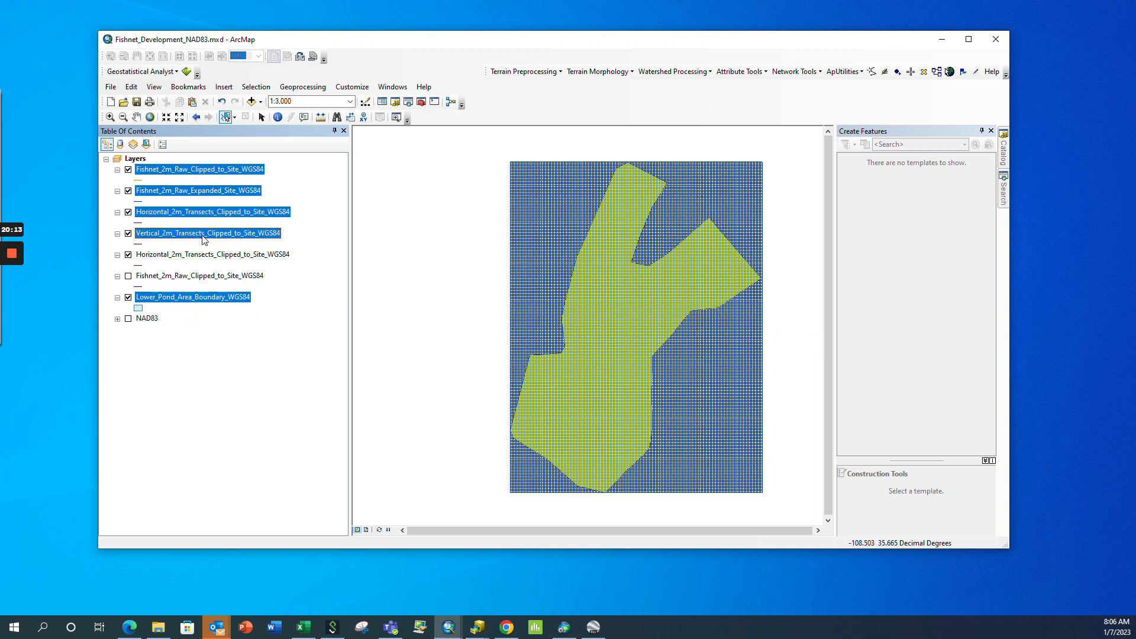
- Remove the older duplicate layers Horizontal_2m_Transects_Clipped_to_Site_WGS84 and Fishnet_2m_Raw_Clipped_to_Site_WGS84
left_click(202, 255)
right_click(201, 255)
left_click(211, 273)
right_click(210, 260)
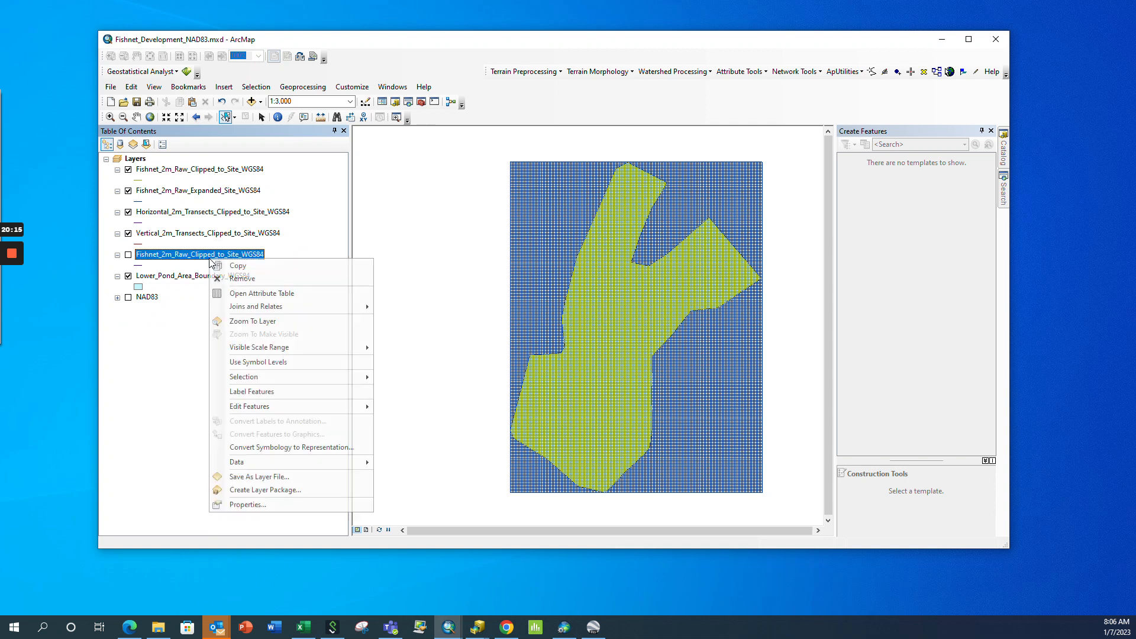
left_click(219, 281)
- Hide the fishnet, horizontal transect and boundary layers in WGS84 and inspect the vertical transects on their own
left_click(128, 212)
left_click(127, 191)
left_click(128, 169)
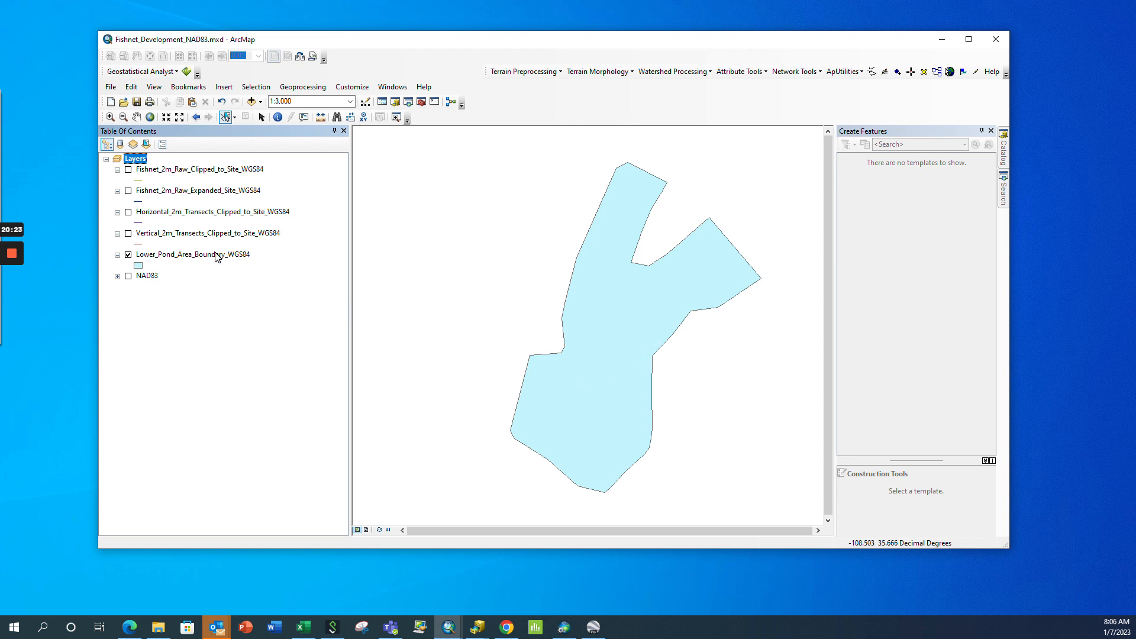
left_click(129, 235)
scroll(594, 349, "up", 4)
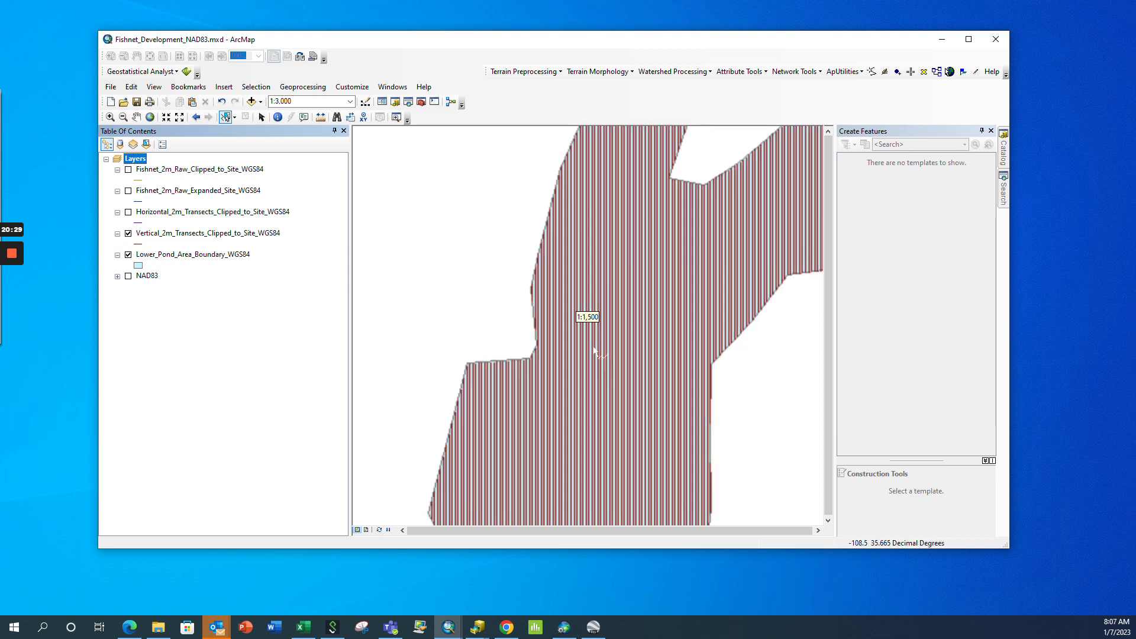
left_click(128, 255)
scroll(595, 359, "down", 3)
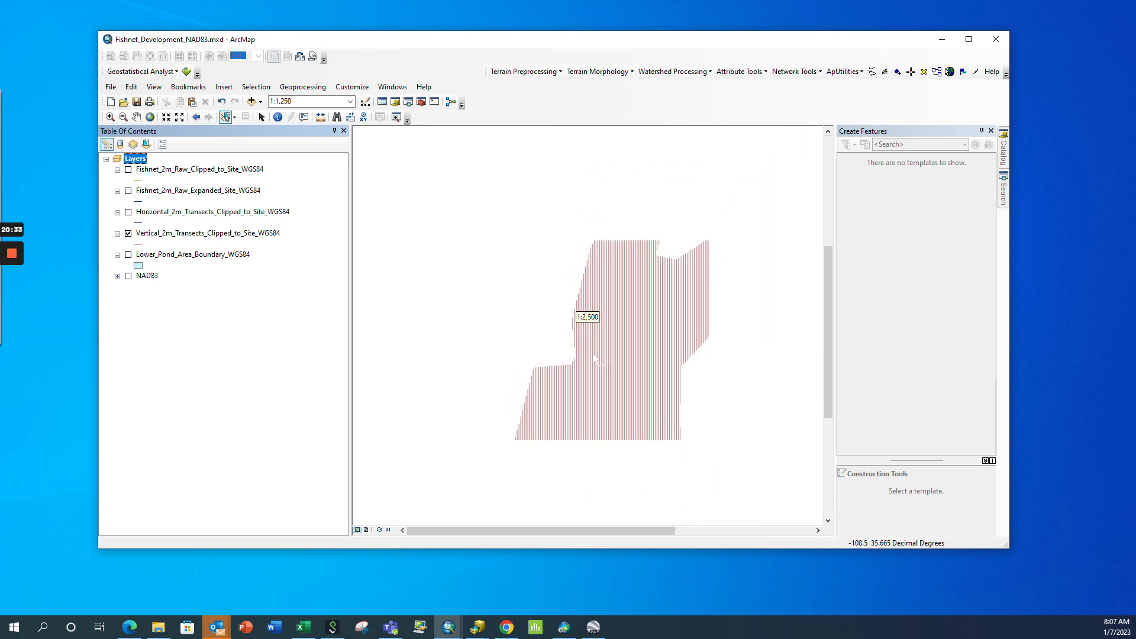
- Display the horizontal WGS84 transects instead of the vertical ones and check the direction of their lines
left_click(128, 233)
left_click(128, 216)
left_click(128, 214)
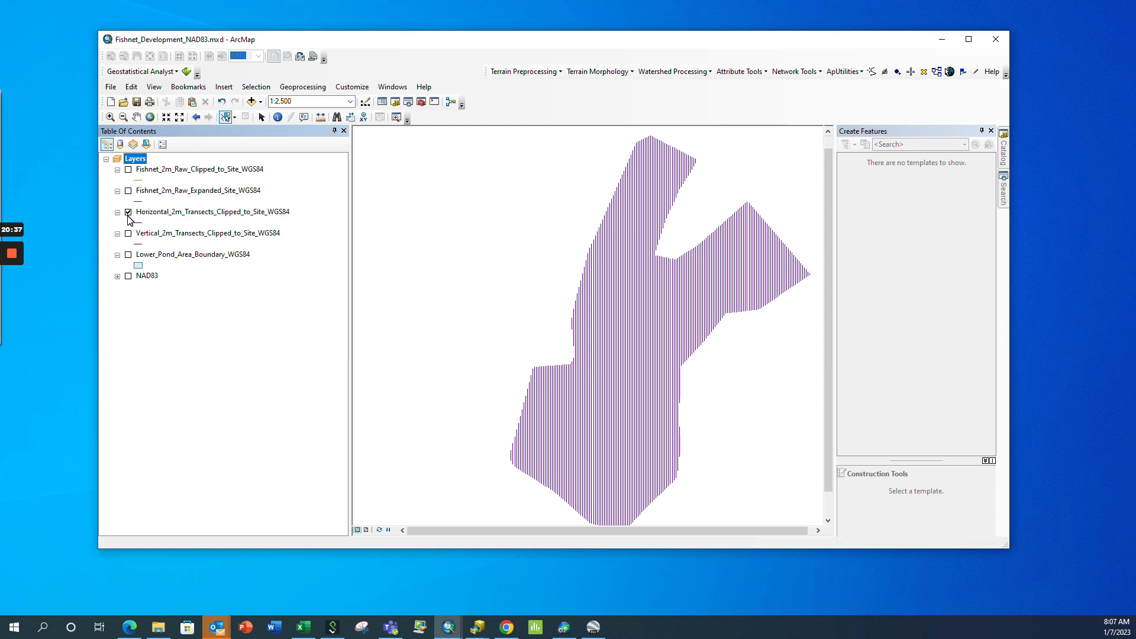
scroll(686, 346, "up", 3)
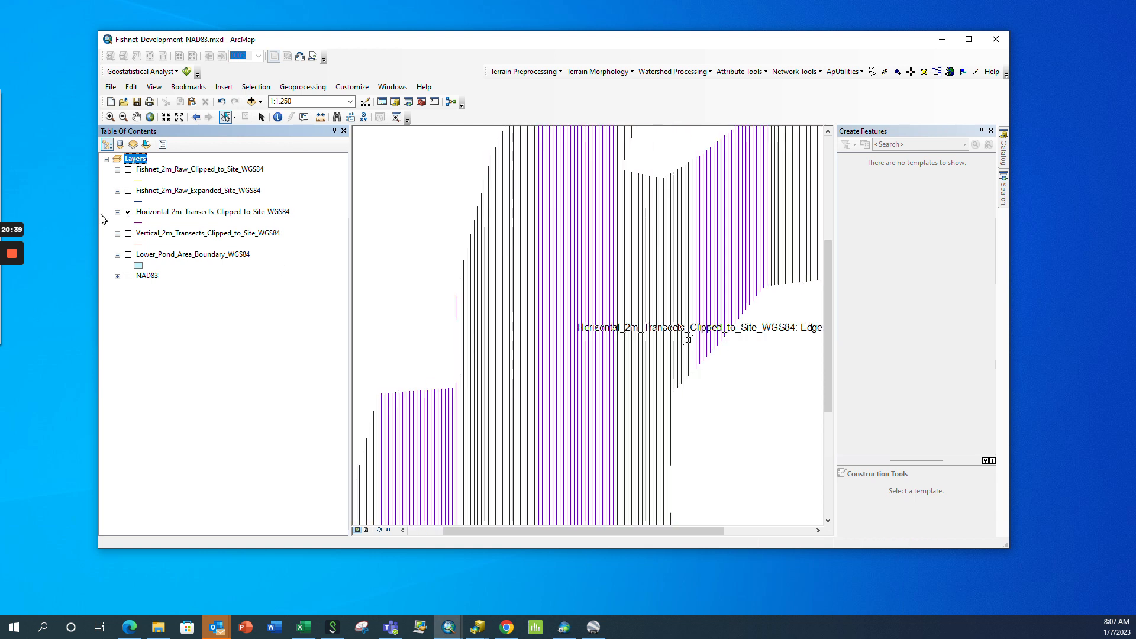
- Show the vertical WGS84 transects for comparison and remove the Horizontal_2m_Transects_Clipped_to_Site_WGS84 layer from the map
left_click(128, 233)
left_click(128, 211)
right_click(241, 213)
left_click(261, 236)
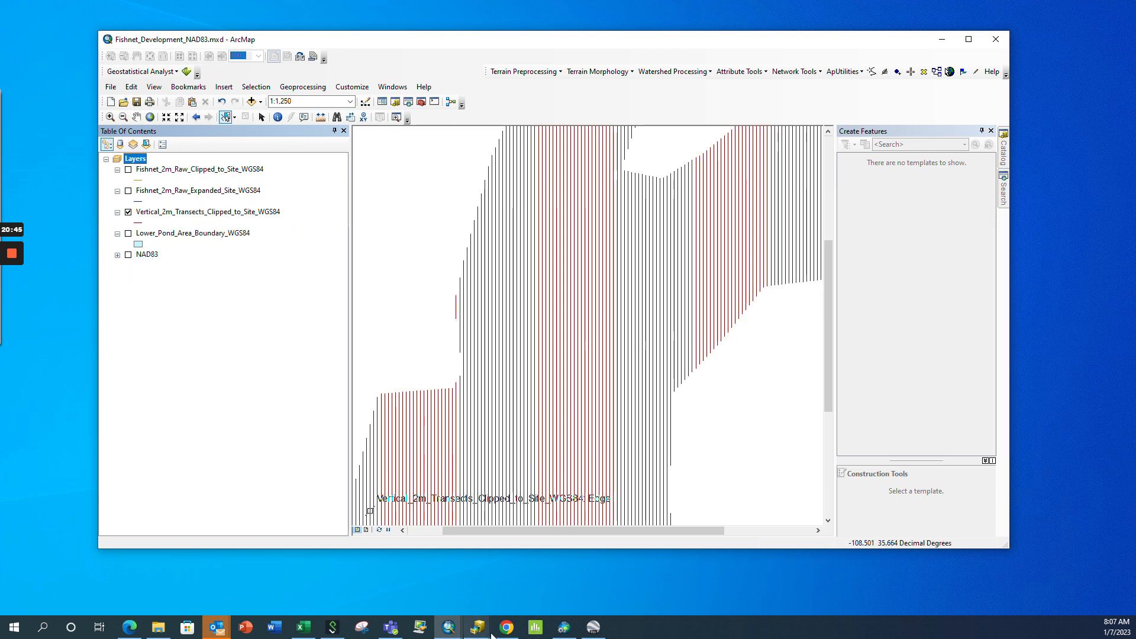
- Switch to ArcCatalog and refresh the contents of the RADSCOUT folder in Example Project Folder
mouse_move(492, 635)
left_click(520, 603)
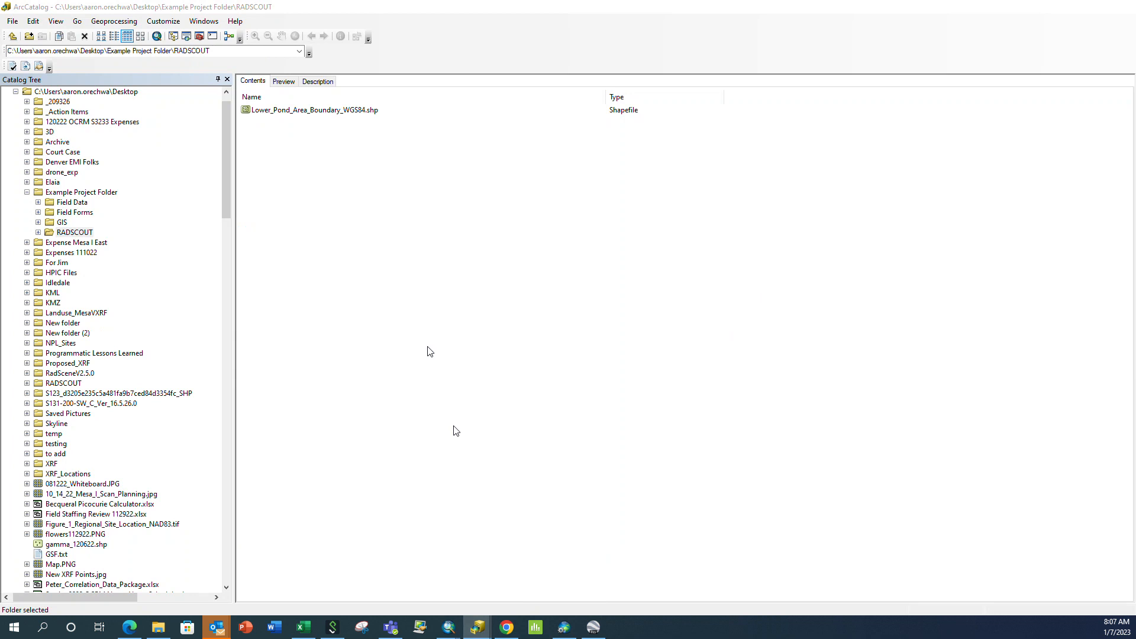
left_click(12, 36)
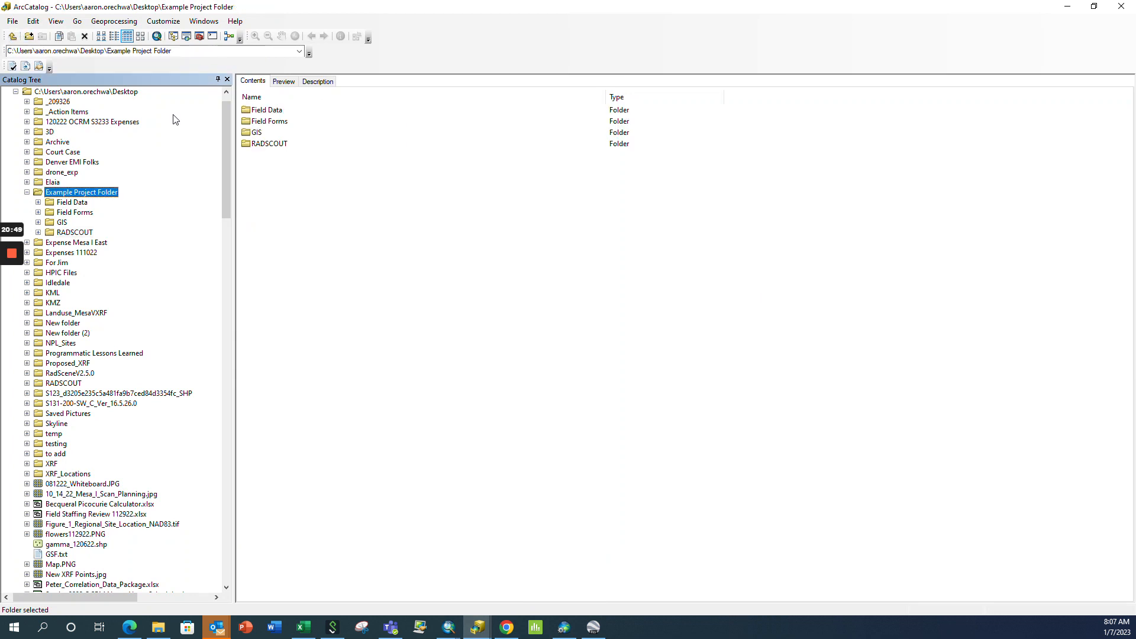
double_click(264, 144)
right_click(305, 174)
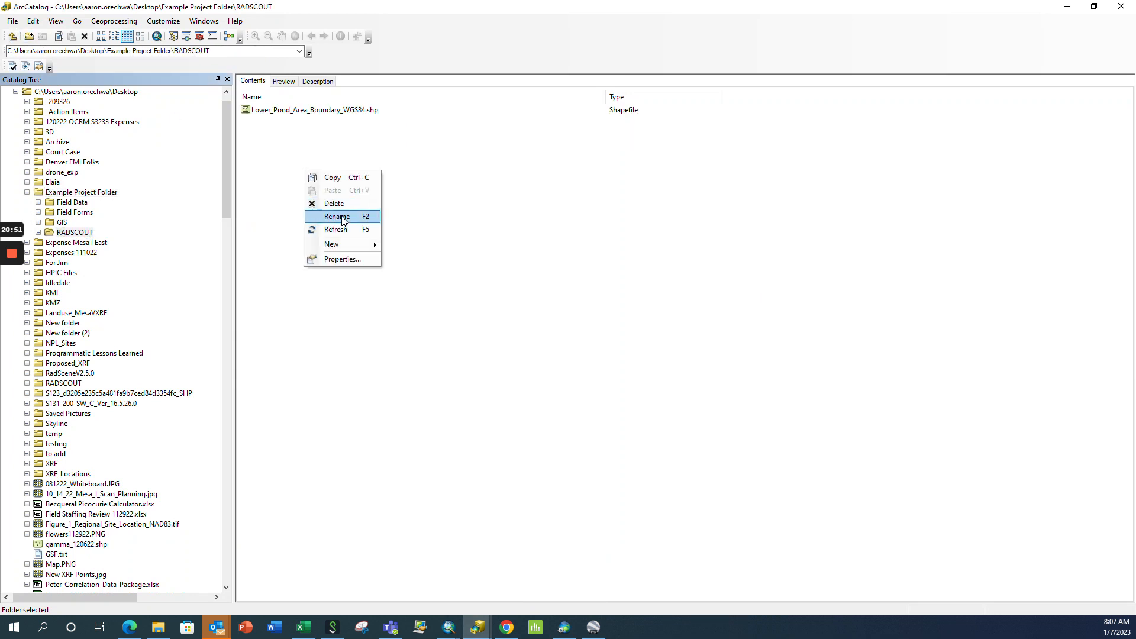
left_click(344, 229)
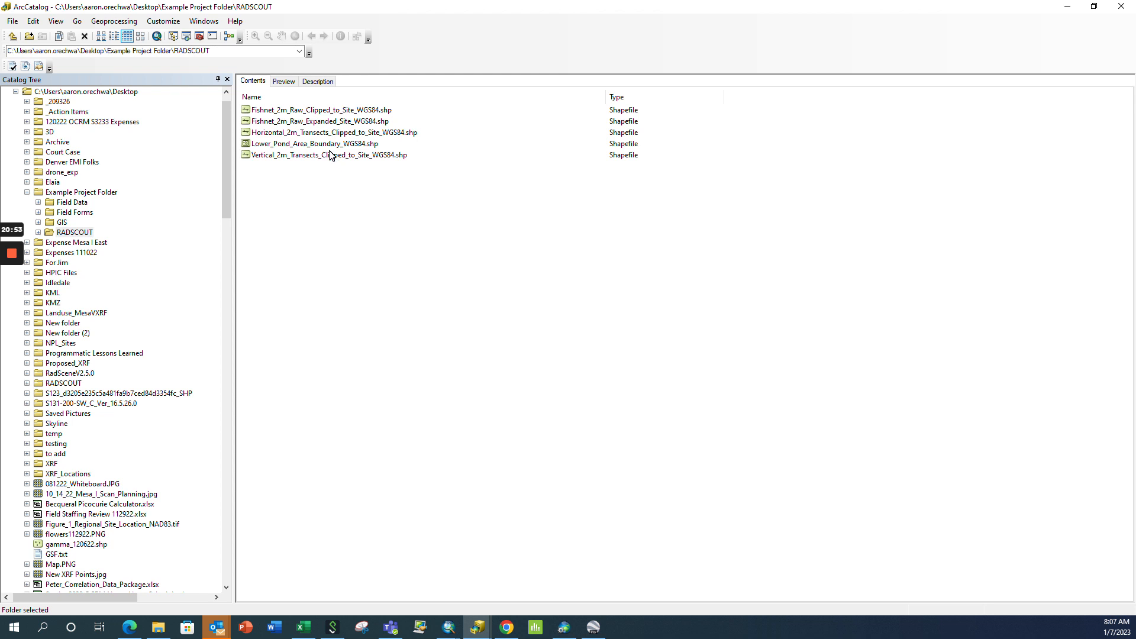
- Rename the horizontal transects shapefile as Horizontal_2m_Transects_Clipped_to_Site_OLD_WGS84.shp
right_click(320, 136)
left_click(451, 119)
left_click(387, 136)
left_click(383, 137)
left_click(383, 137)
type("OLD_")
key("Return")
- Return to ArcMap, hide the vertical WGS84 transects, and expand and display the NAD83 group
left_click_drag(457, 8, 400, 253)
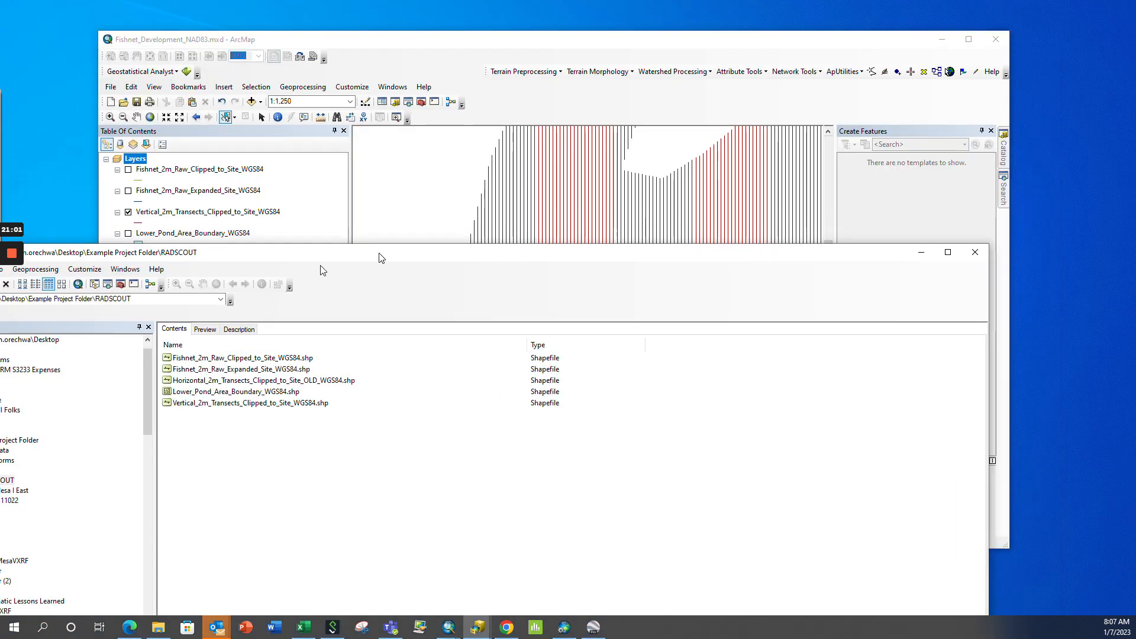
double_click(507, 40)
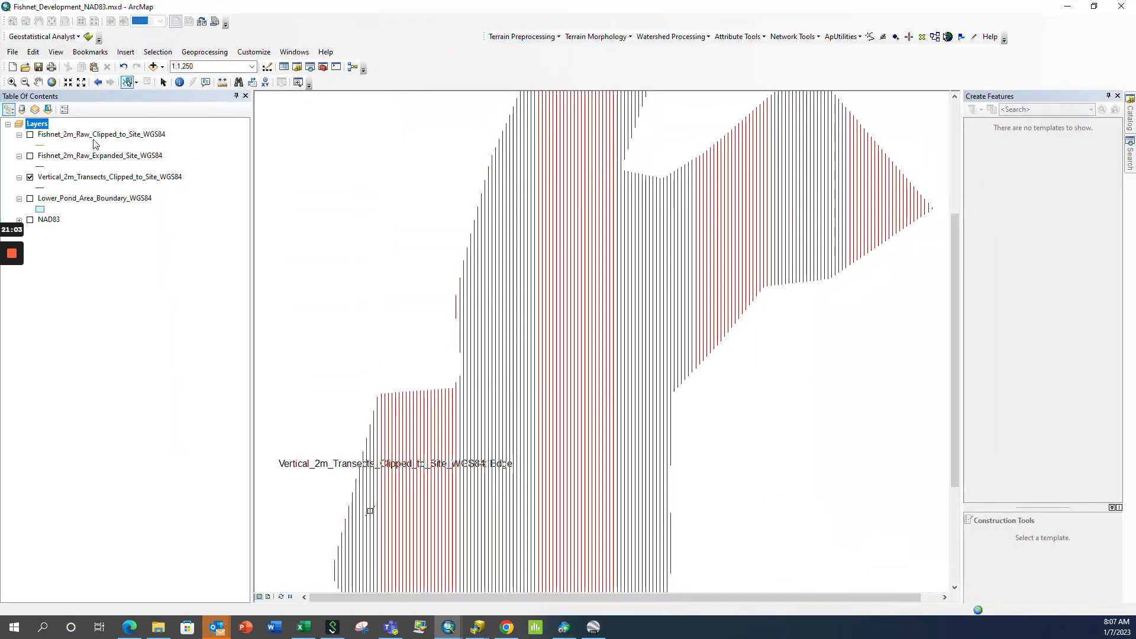
left_click(29, 176)
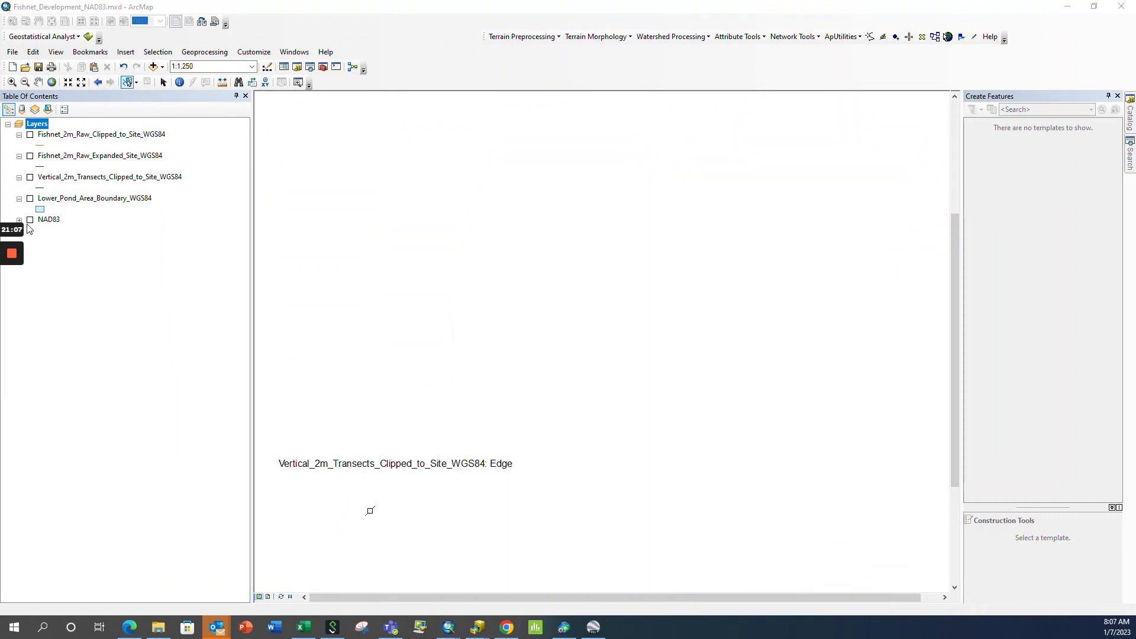
double_click(319, 9)
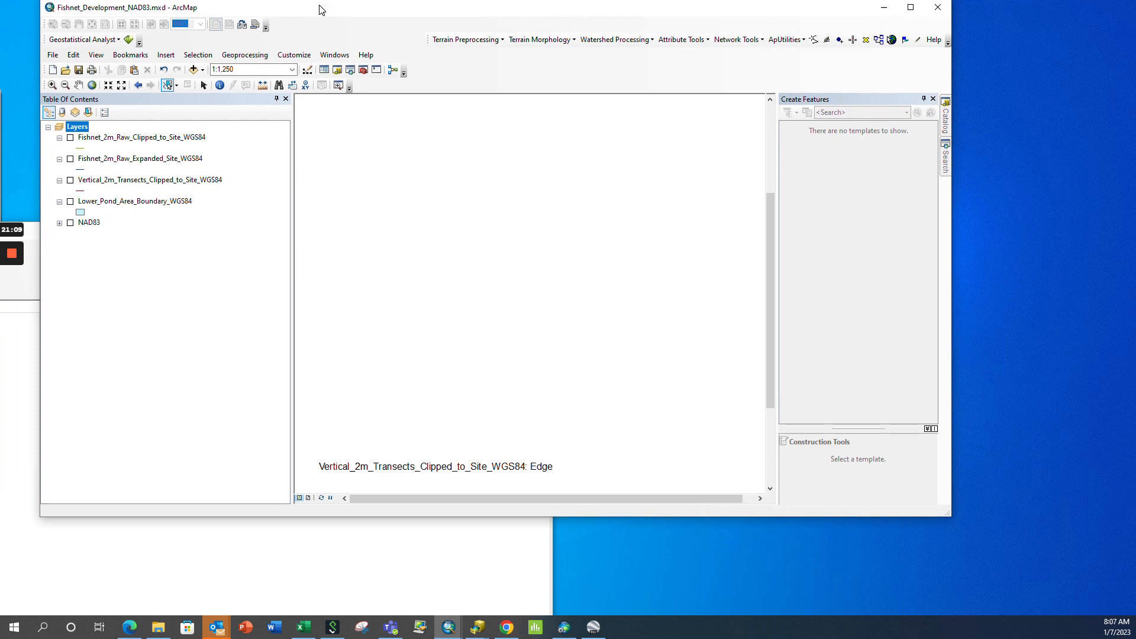
left_click(59, 225)
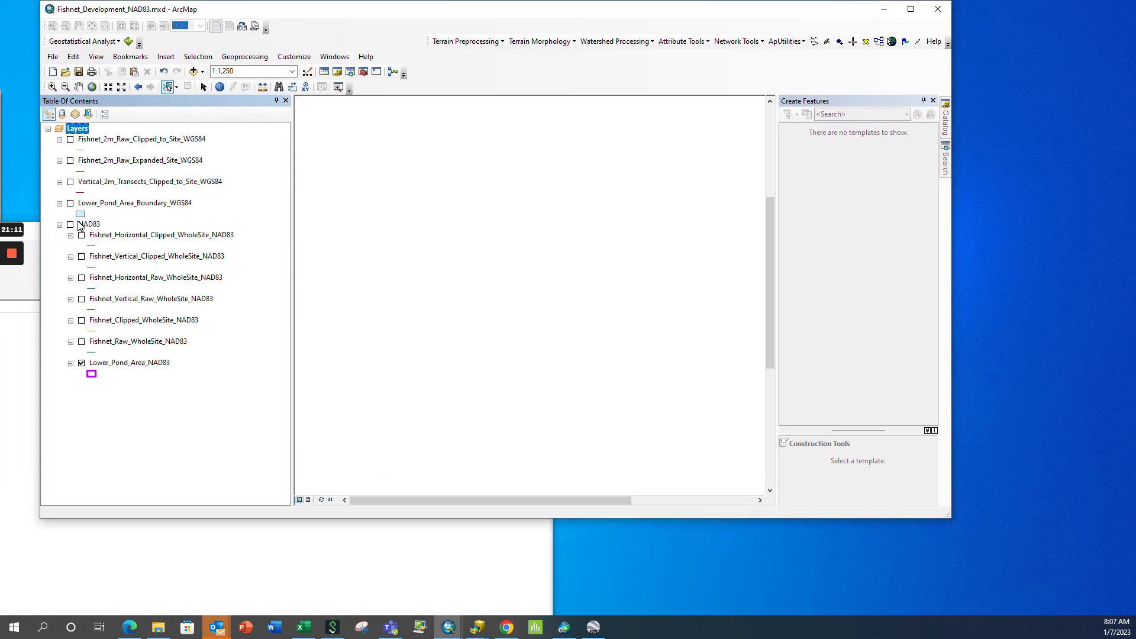
left_click(71, 225)
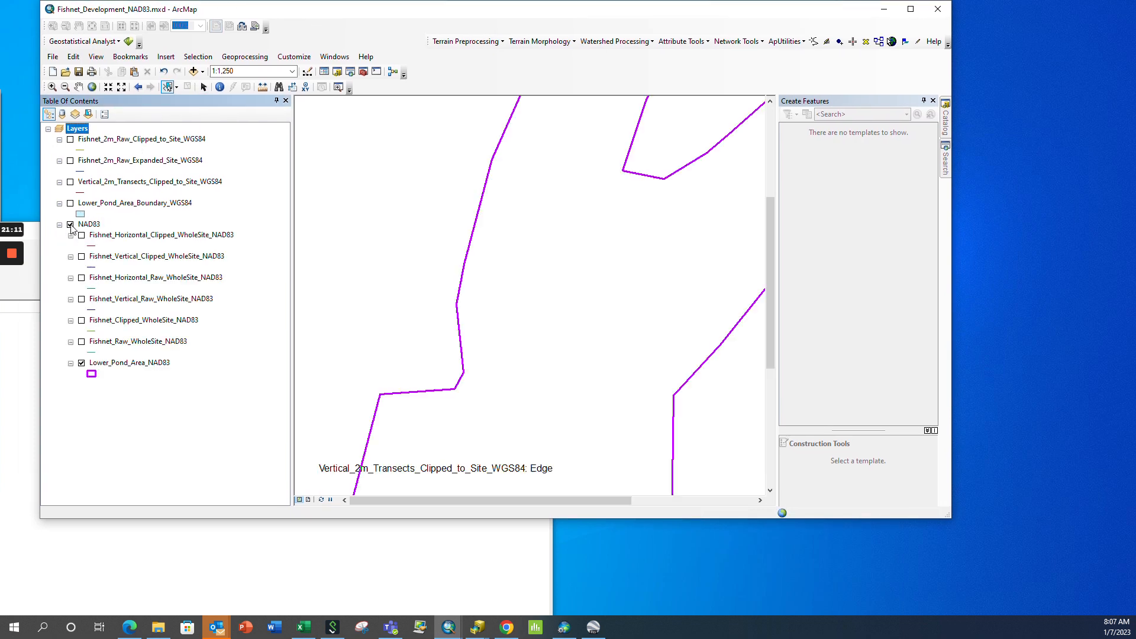
- Zoom to the extent of Fishnet_Vertical_Clipped_WholeSite_NAD83, then display Fishnet_Horizontal_Clipped_WholeSite_NAD83 in its place
left_click(81, 258)
right_click(112, 260)
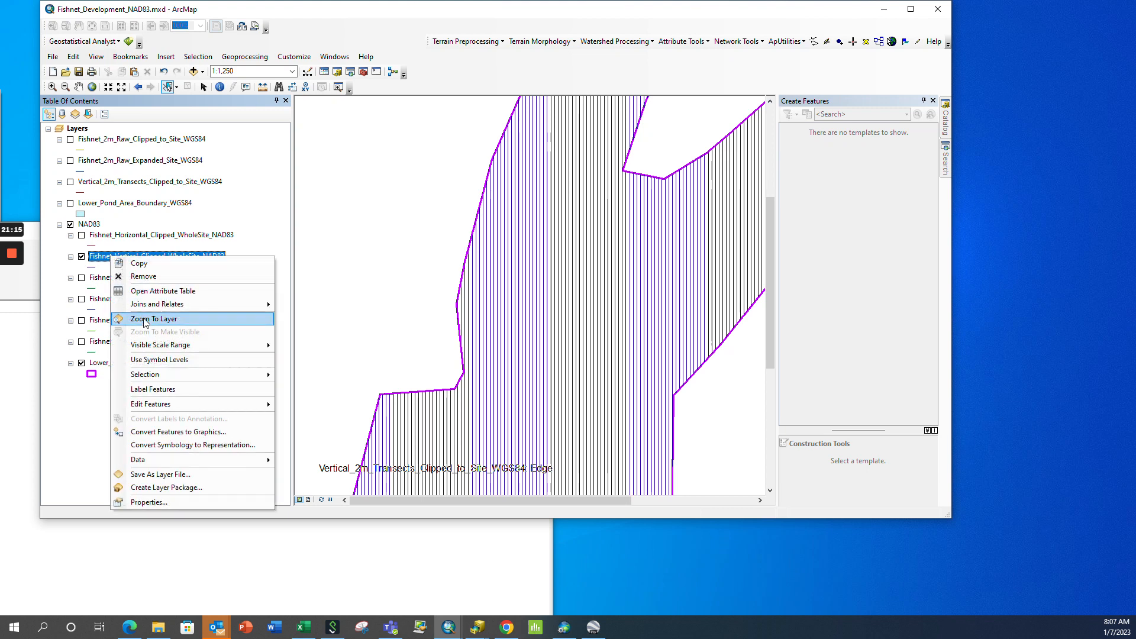
left_click(147, 319)
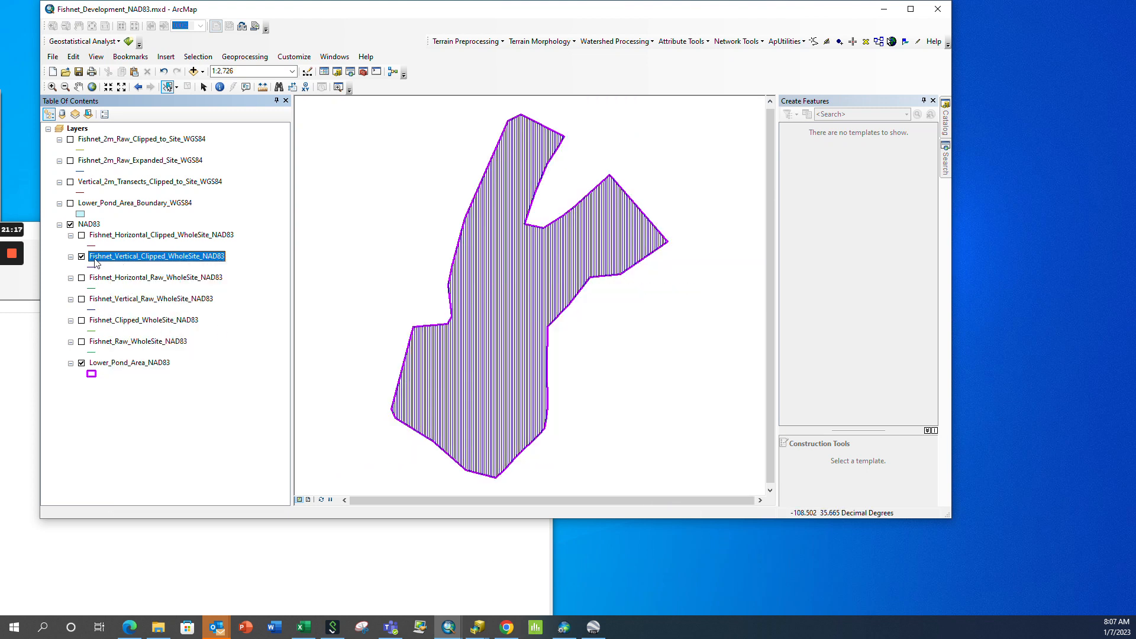
left_click(82, 256)
left_click(81, 235)
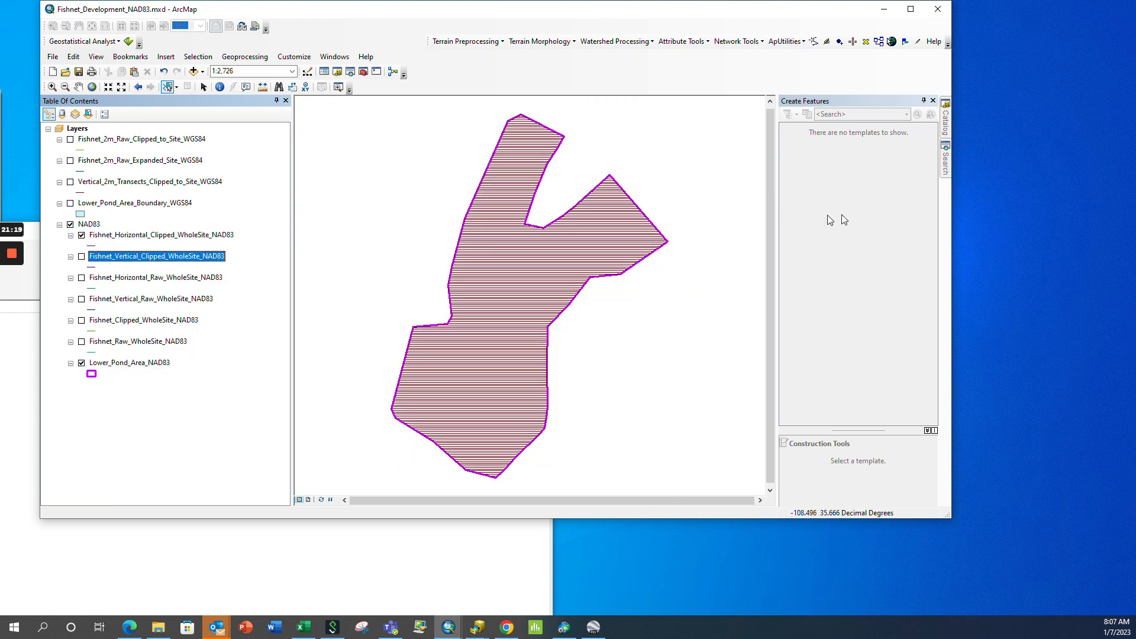
- Start the Project (Data Management) tool with Fishnet_Horizontal_Clipped_WholeSite_NAD83 as the input feature class
left_click(945, 154)
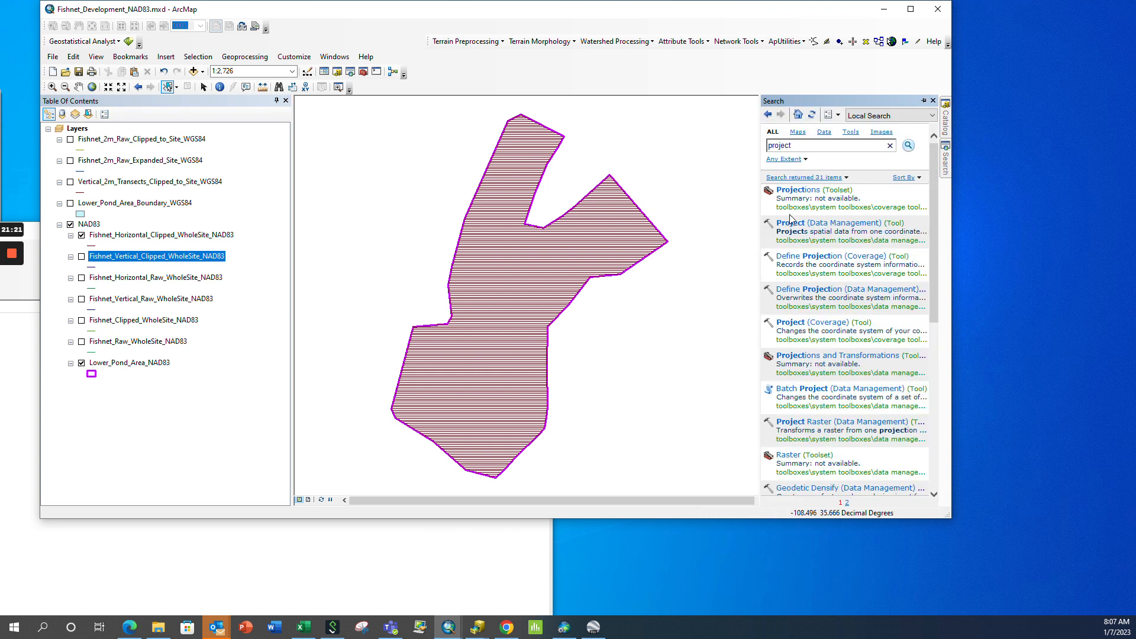
left_click(796, 230)
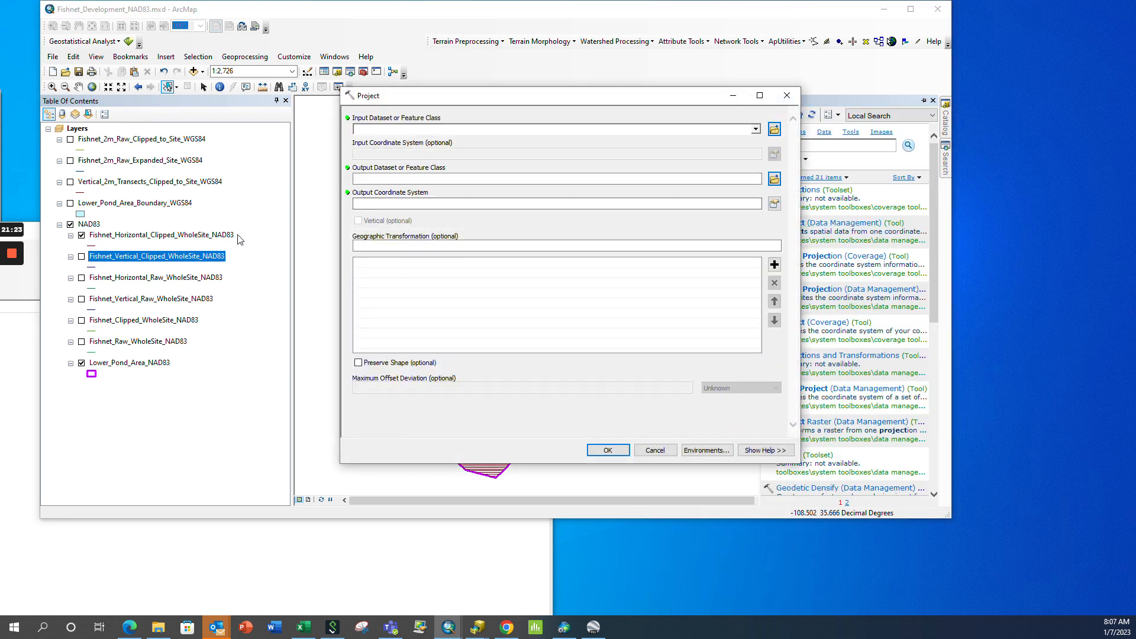
left_click(219, 235, "ctrl")
left_click_drag(219, 235, 385, 128)
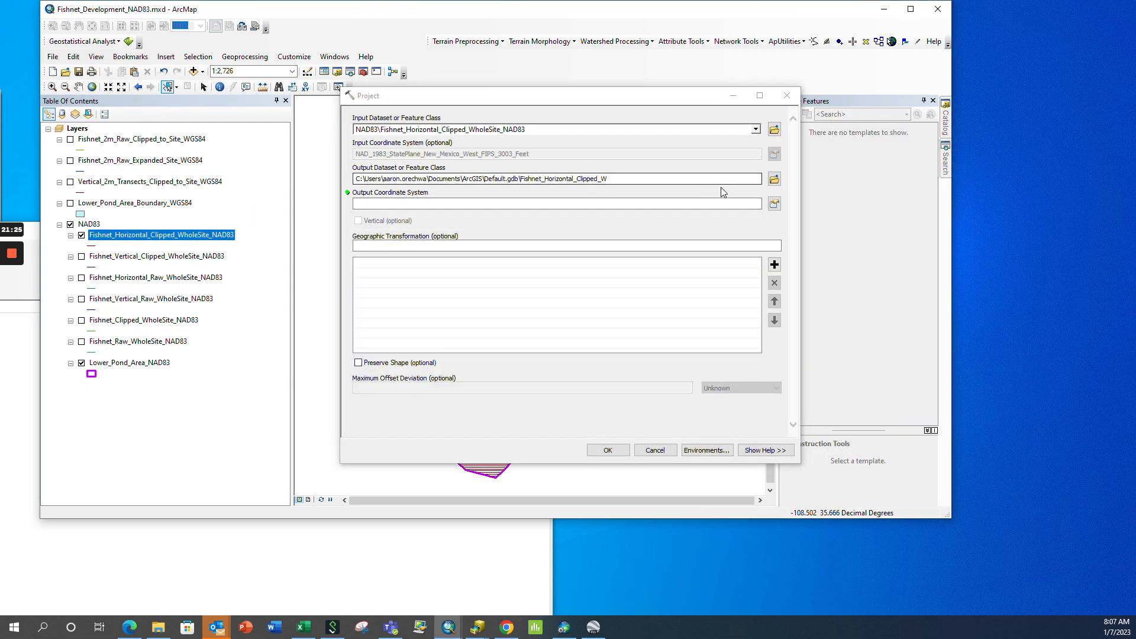
- Set the Project output to Horizontal_2m_Transects_Clipped_to_Site_WGS84.shp in the RADSCOUT folder
left_click(774, 178)
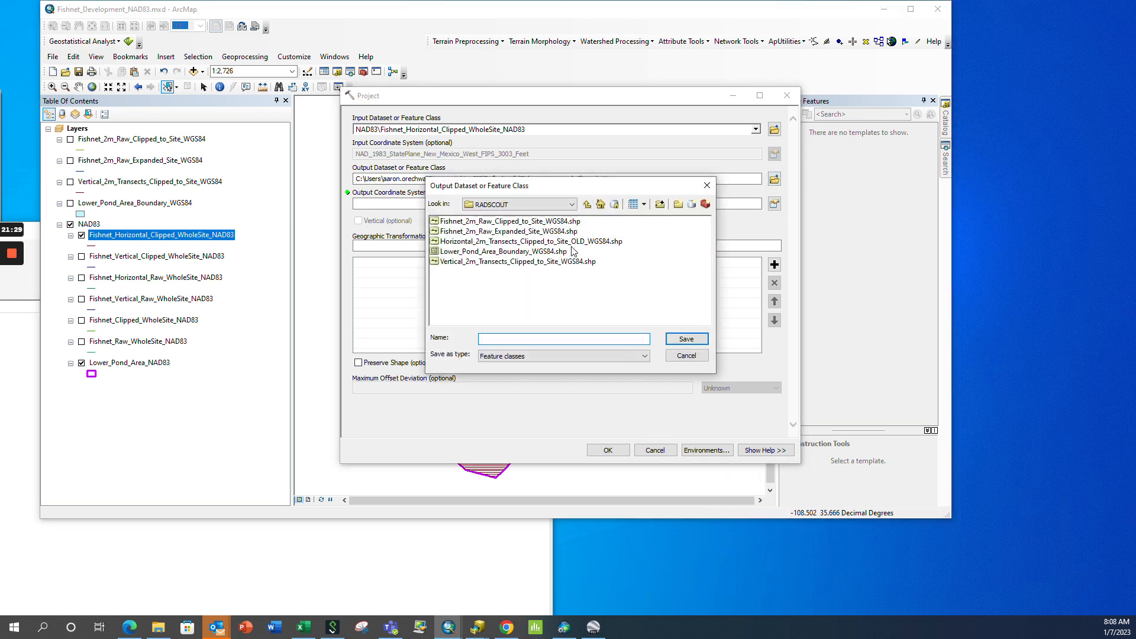
left_click(566, 243)
left_click(617, 338)
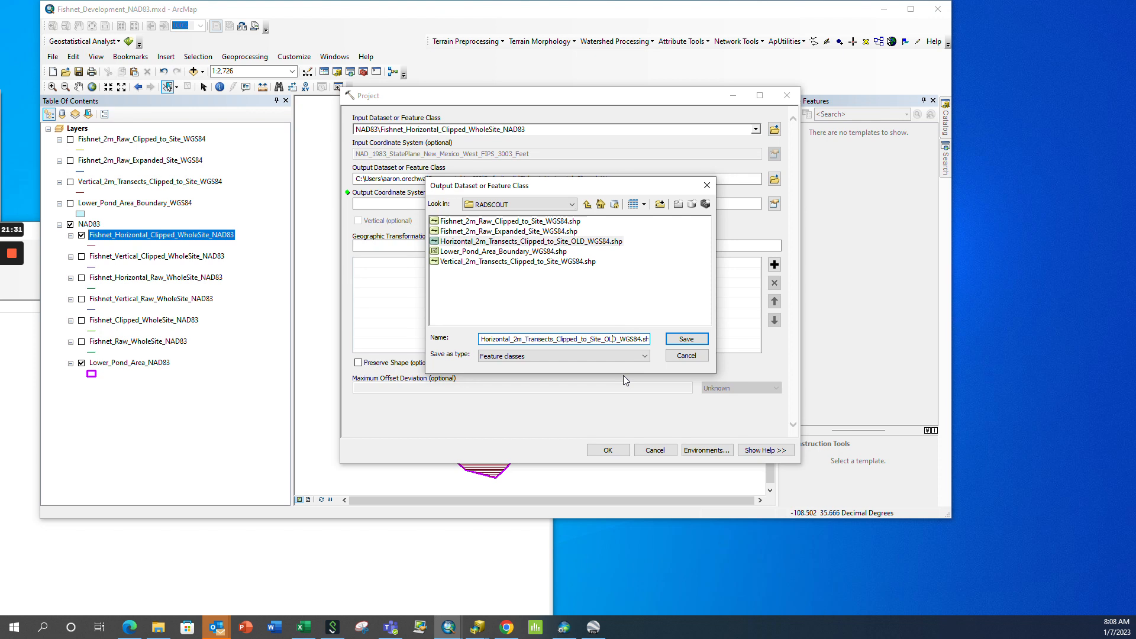
key("BackSpace")
key("BackSpace")
key("BackSpace")
key("BackSpace")
left_click(674, 341)
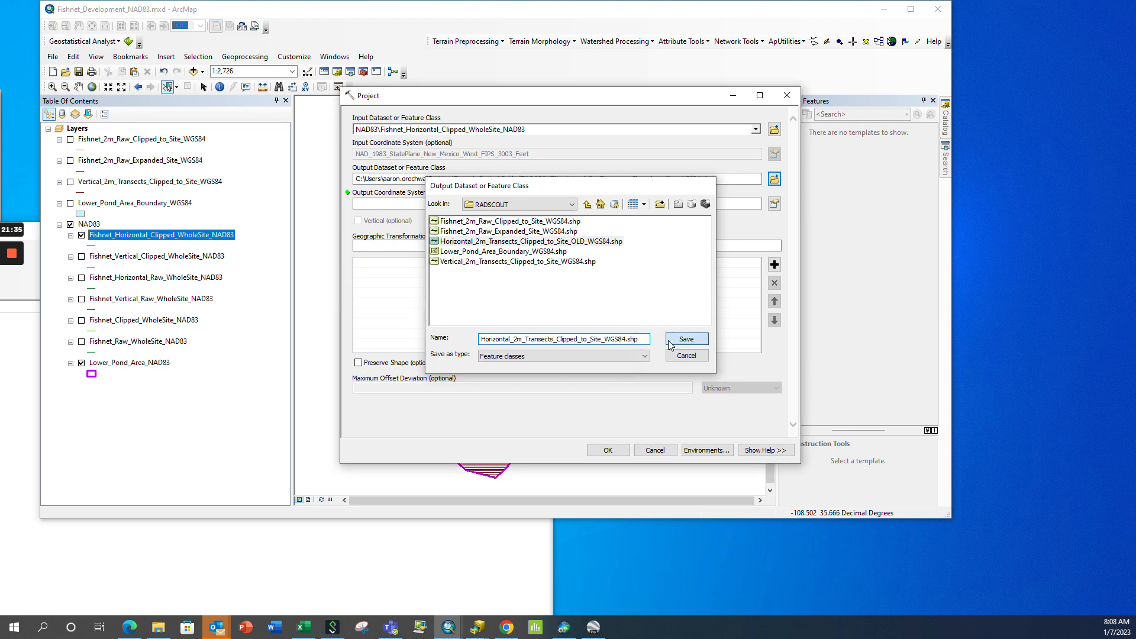
- Set the output coordinate system to WGS 1984, run the projection, and hide the NAD83 group
left_click(774, 203)
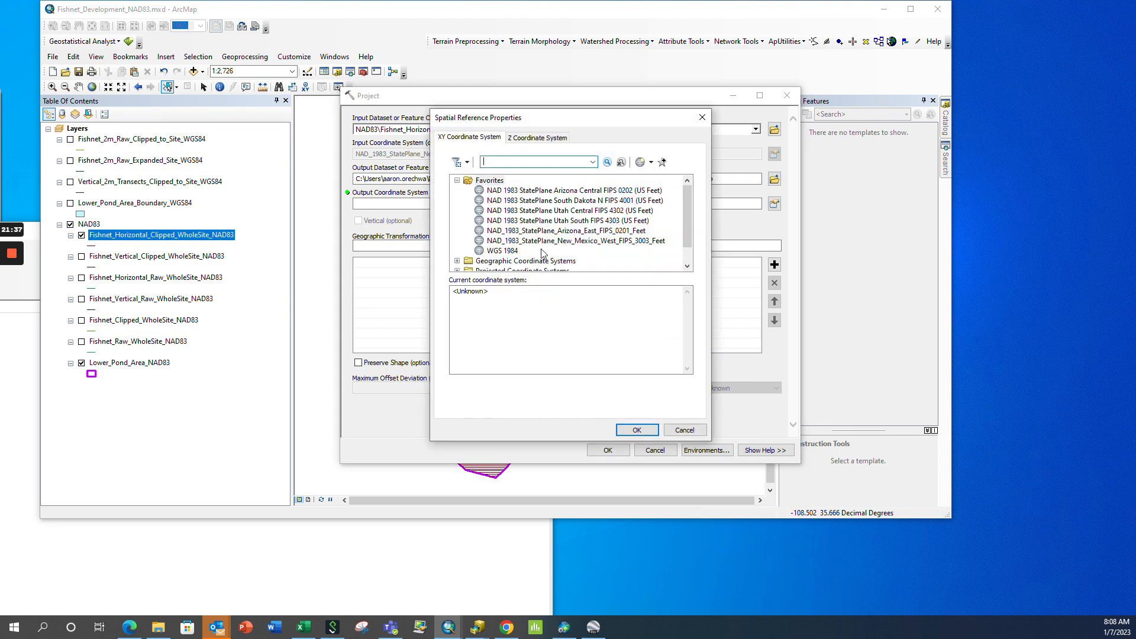
left_click(512, 251)
left_click(637, 429)
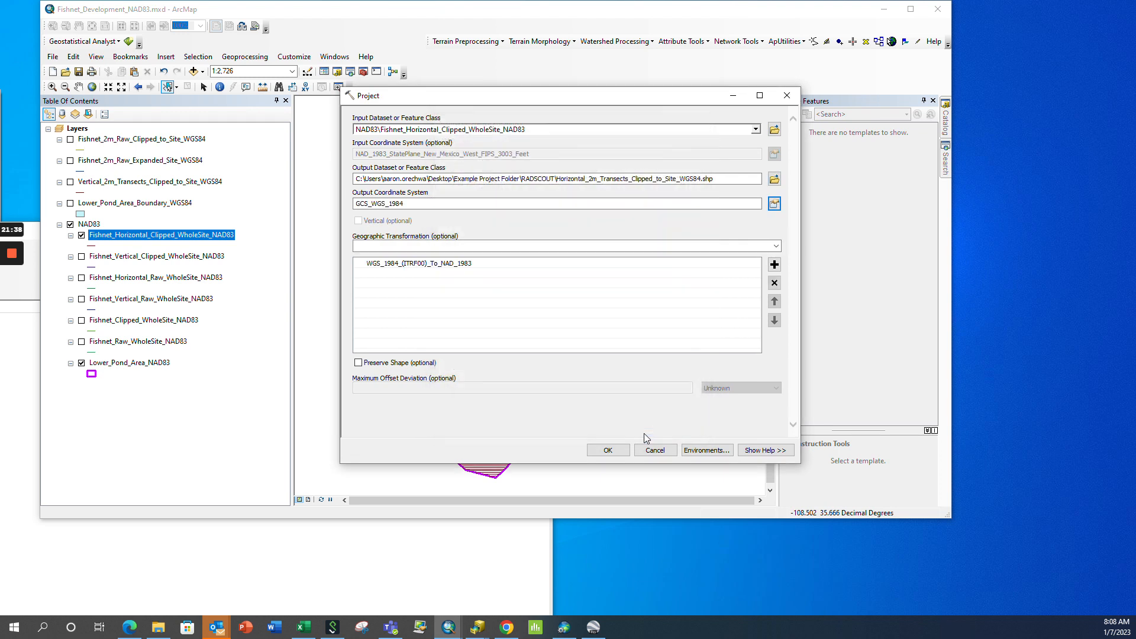
left_click(607, 450)
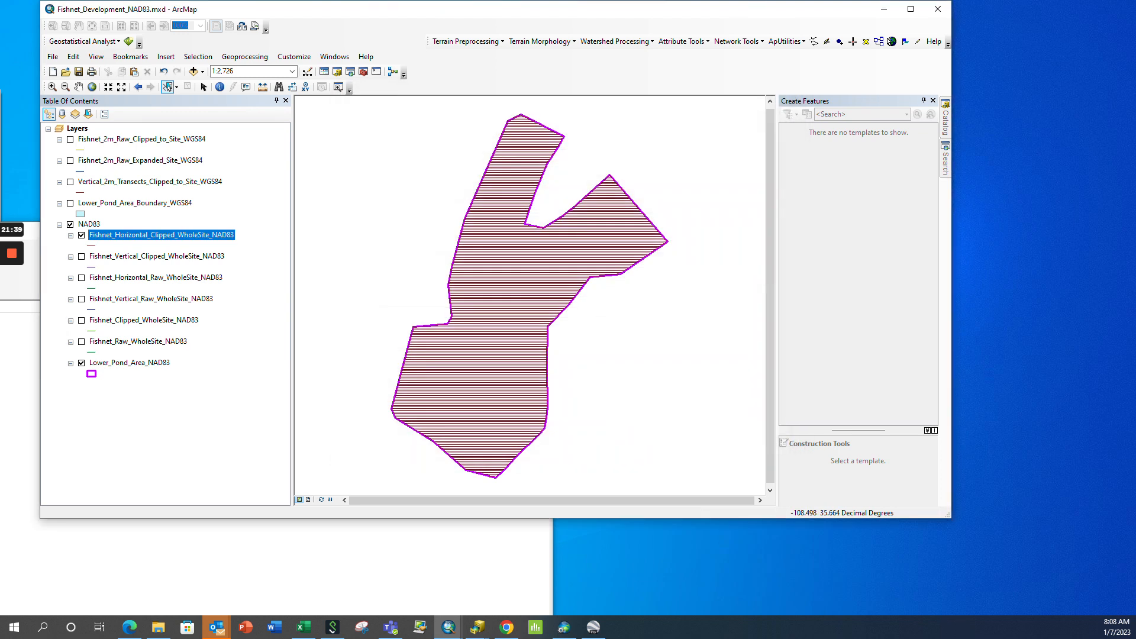
left_click(70, 246)
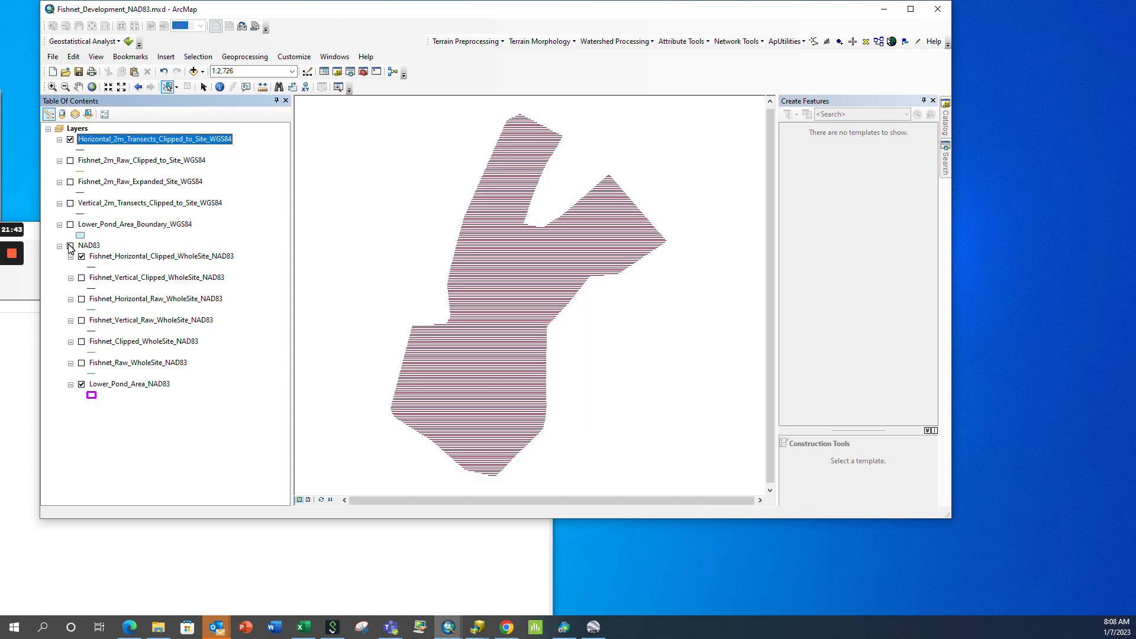
- Switch to ArcCatalog, refresh the RADSCOUT folder, and delete Horizontal_2m_Transects_Clipped_to_Site_OLD_WGS84.shp
left_click(478, 626)
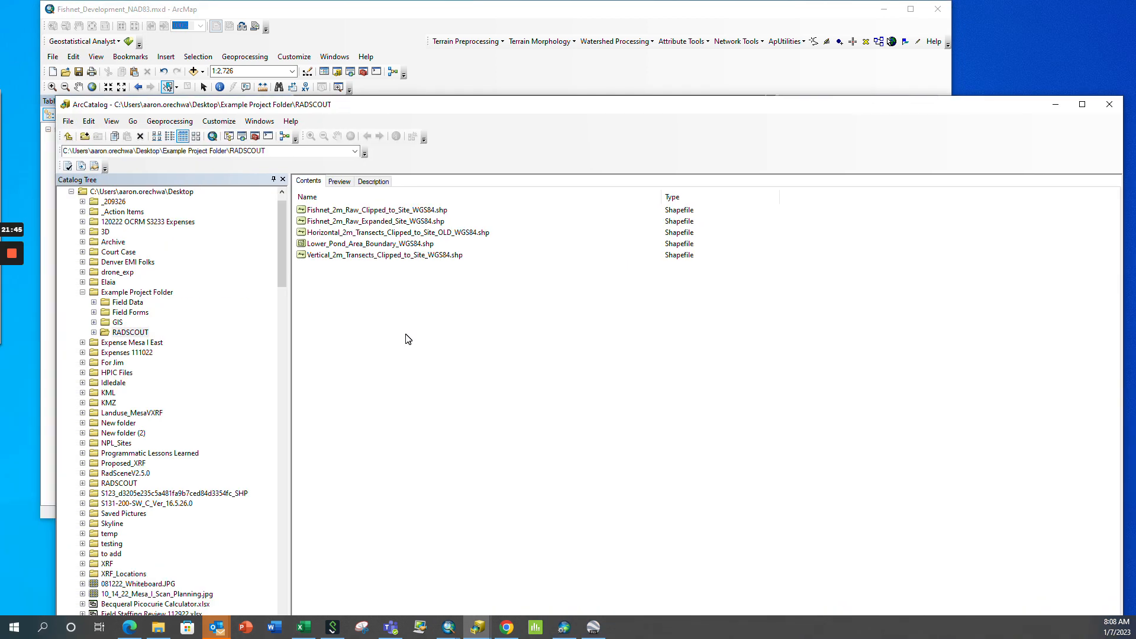
right_click(406, 336)
left_click(437, 393)
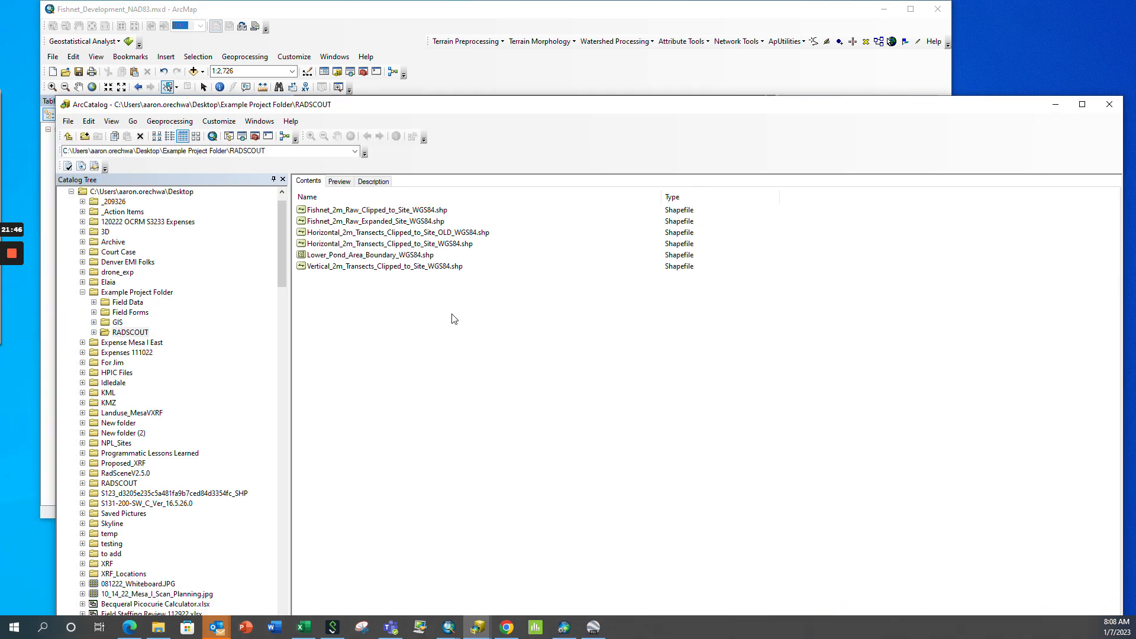
left_click(455, 235)
right_click(456, 234)
left_click(483, 249)
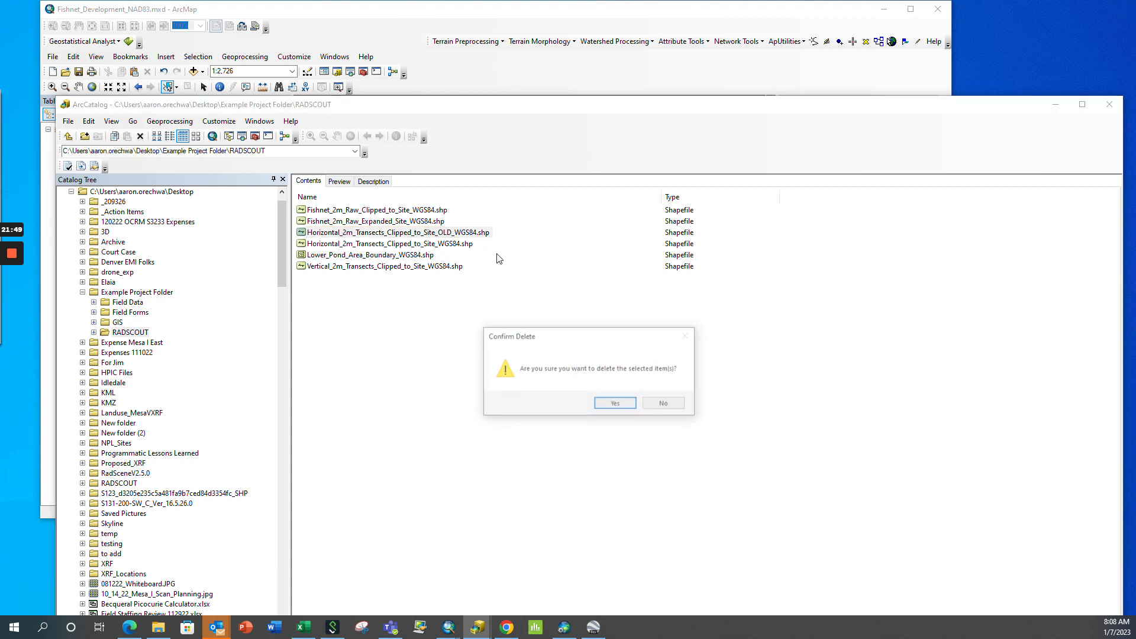
left_click(616, 405)
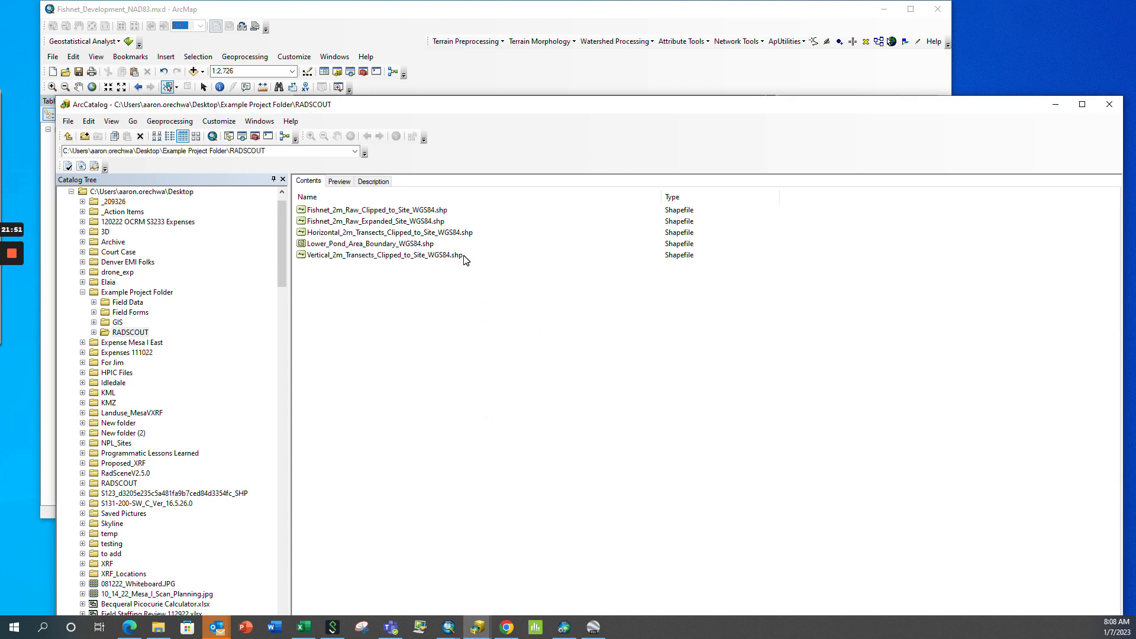
- Return to ArcMap and review the WGS84 boundary, vertical transects and horizontal transects one at a time, leaving all three hidden
left_click(399, 10)
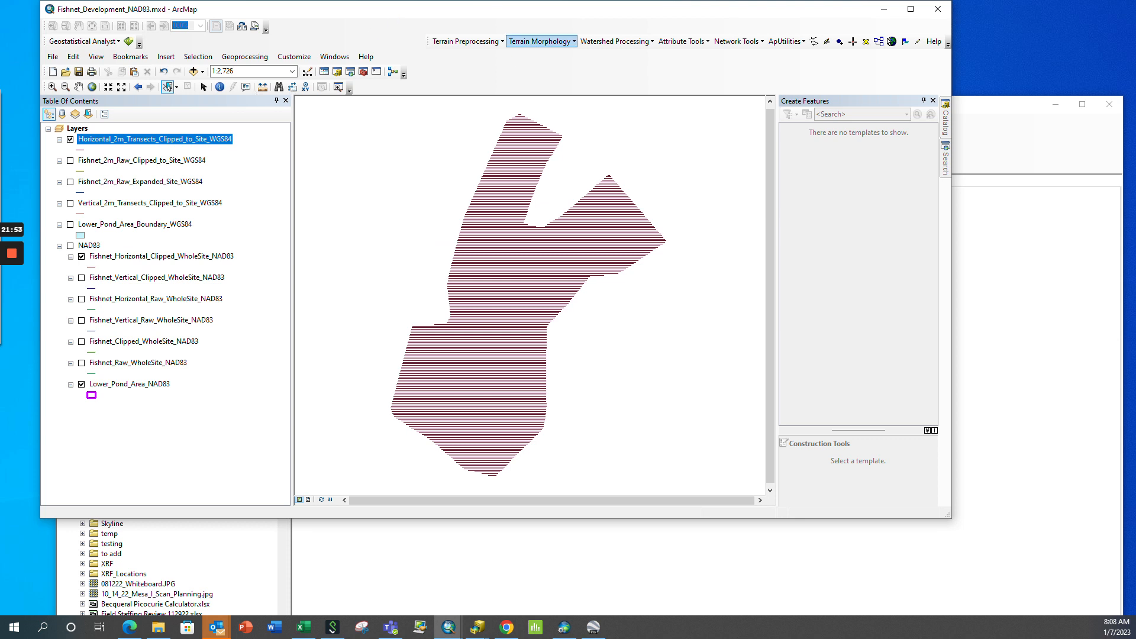
left_click(906, 10)
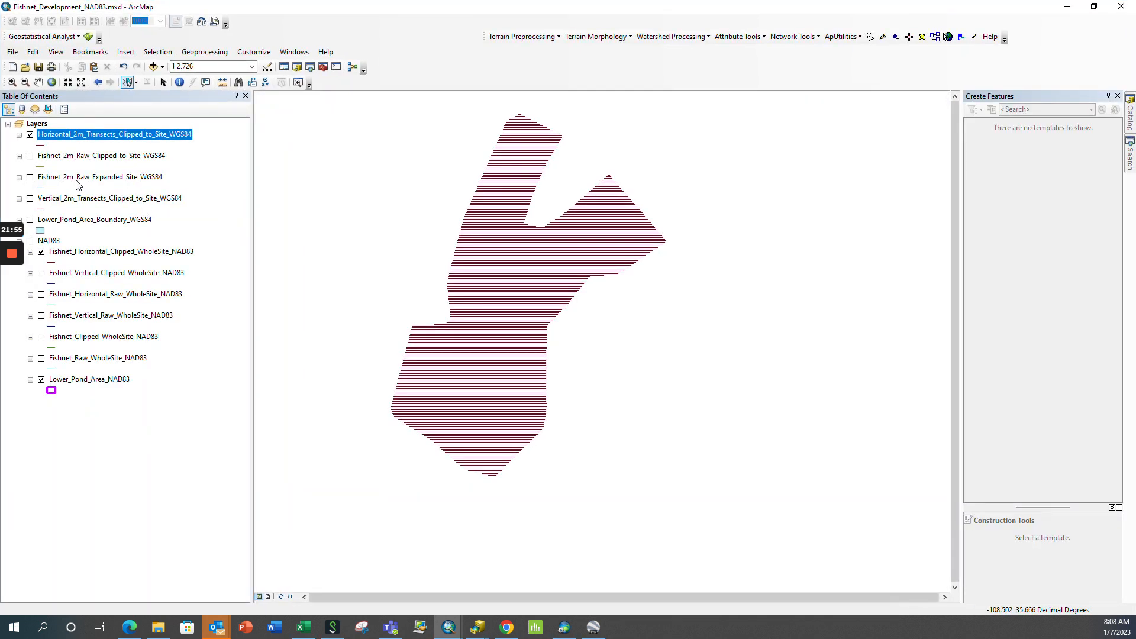
left_click_drag(164, 5, 229, 20)
left_click(126, 152)
left_click(126, 235)
left_click(126, 235)
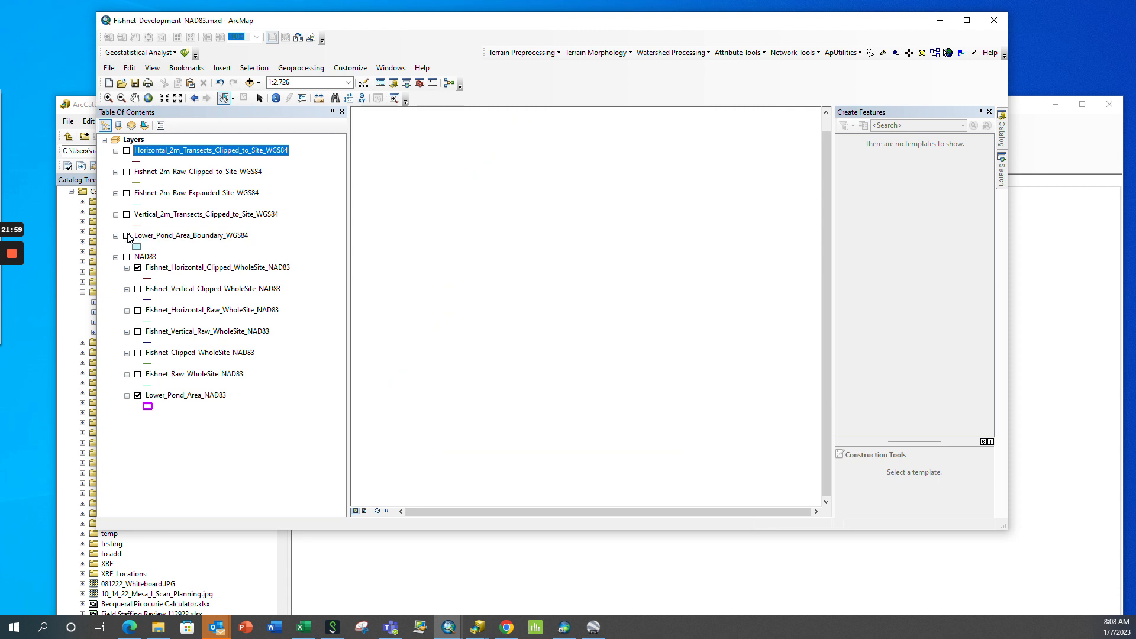
left_click(126, 215)
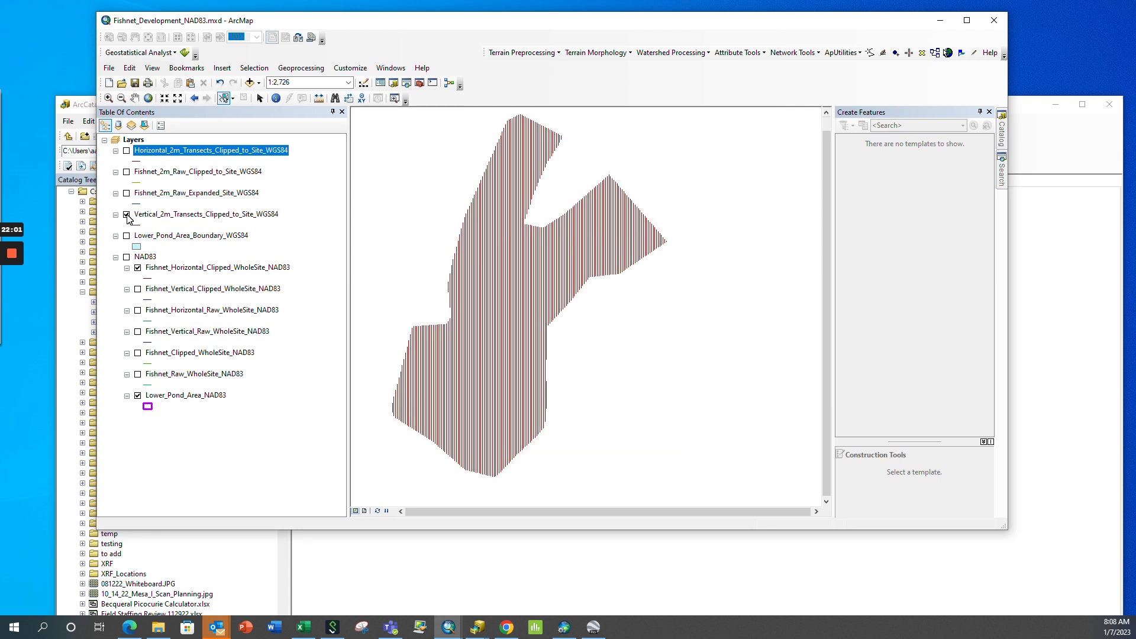
left_click(126, 215)
left_click(126, 151)
left_click(126, 152)
- Display Lower_Pond_Area_Boundary_WGS84, check the expanded 2 m fishnet over it, and show Fishnet_2m_Raw_Clipped_to_Site_WGS84 in the fishnet's place
left_click(125, 236)
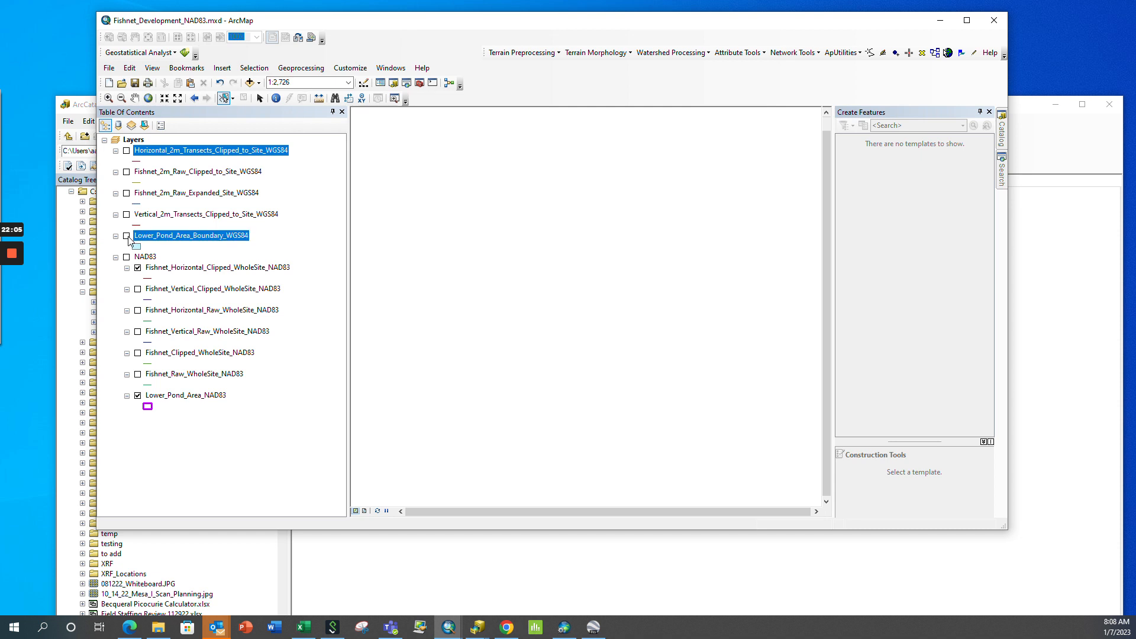
left_click(127, 193)
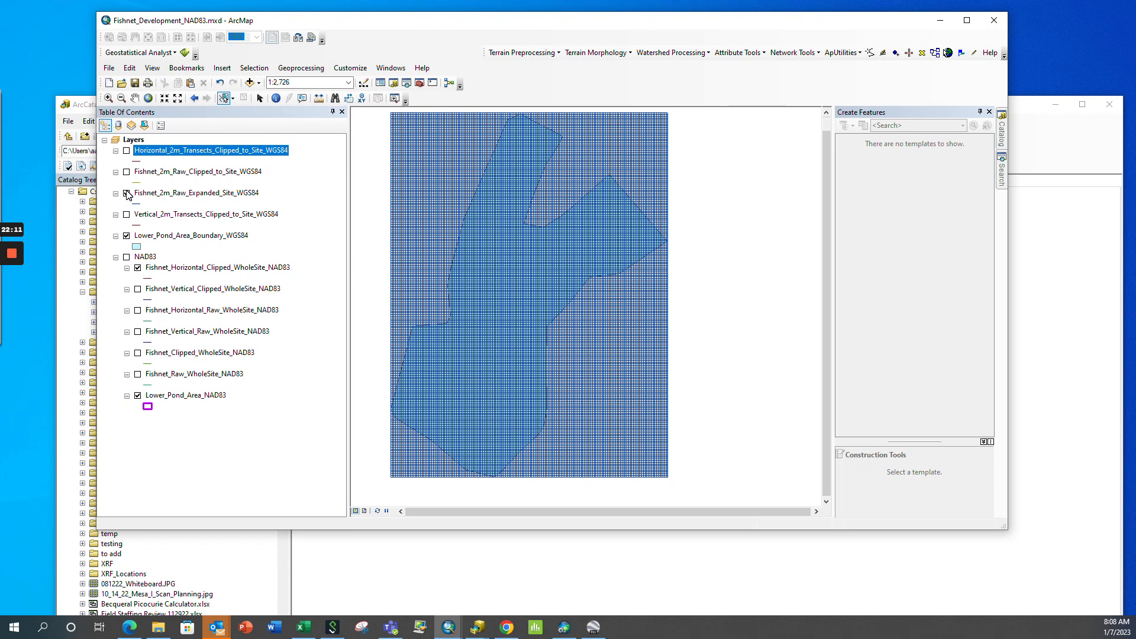
left_click(126, 193)
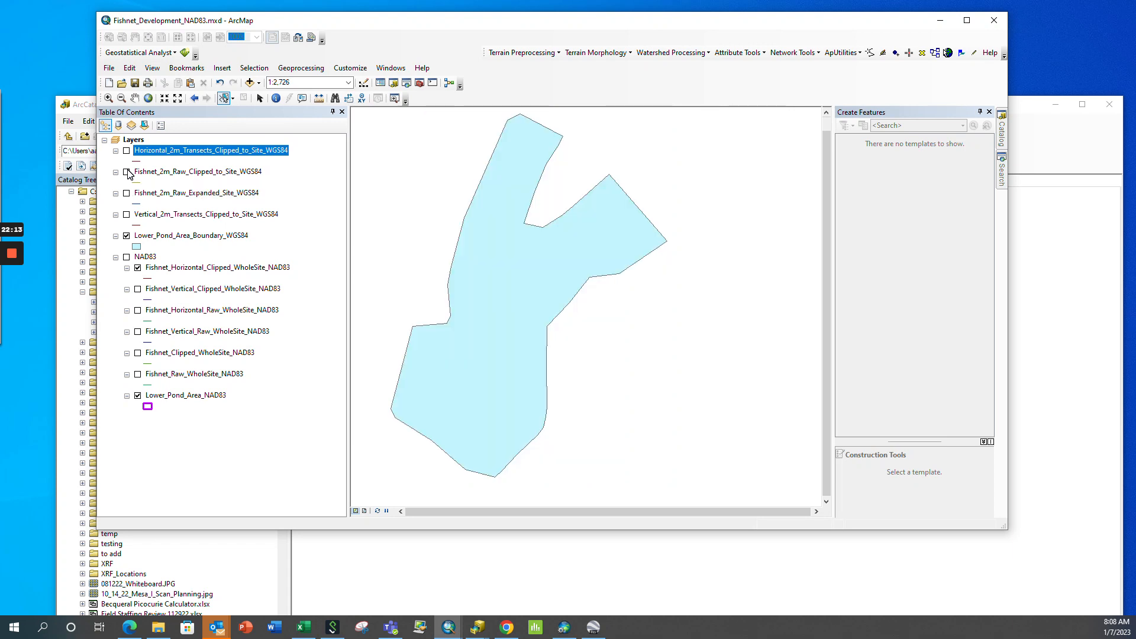
left_click(127, 172)
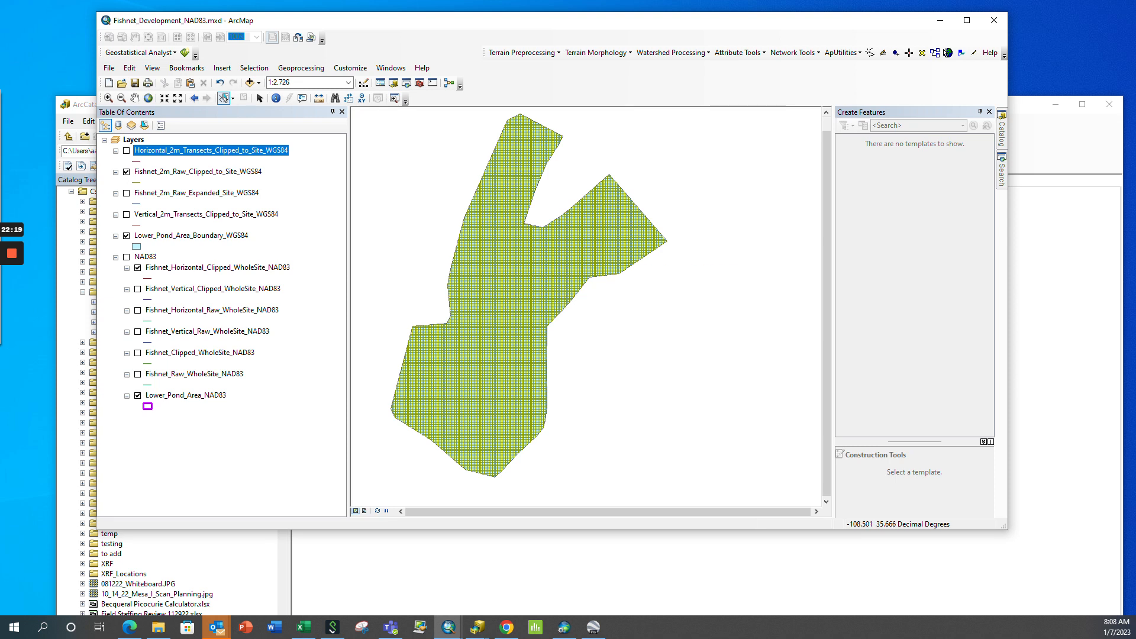
left_click(966, 21)
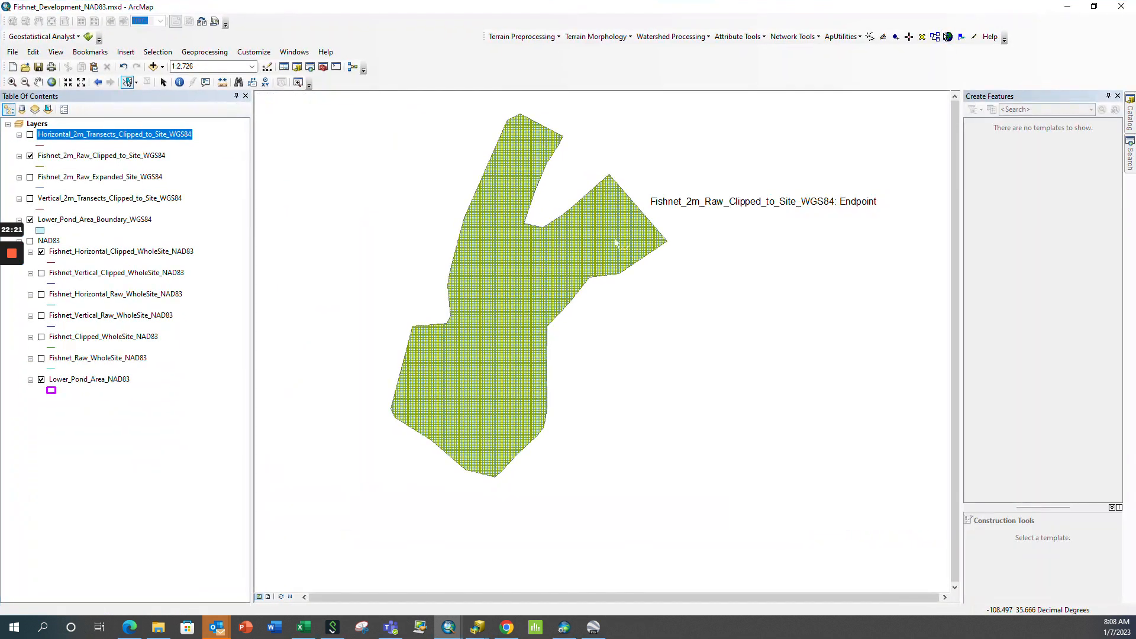
- Switch to File Explorer and locate the RADSCOUT folder inside Example Project Folder
mouse_move(161, 633)
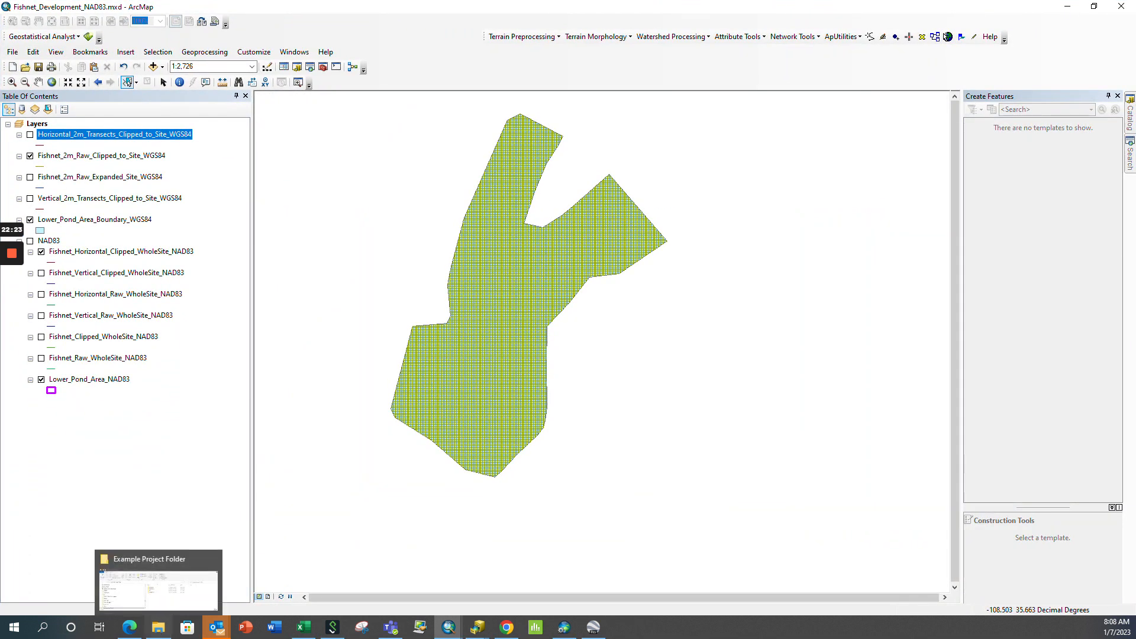
left_click(171, 590)
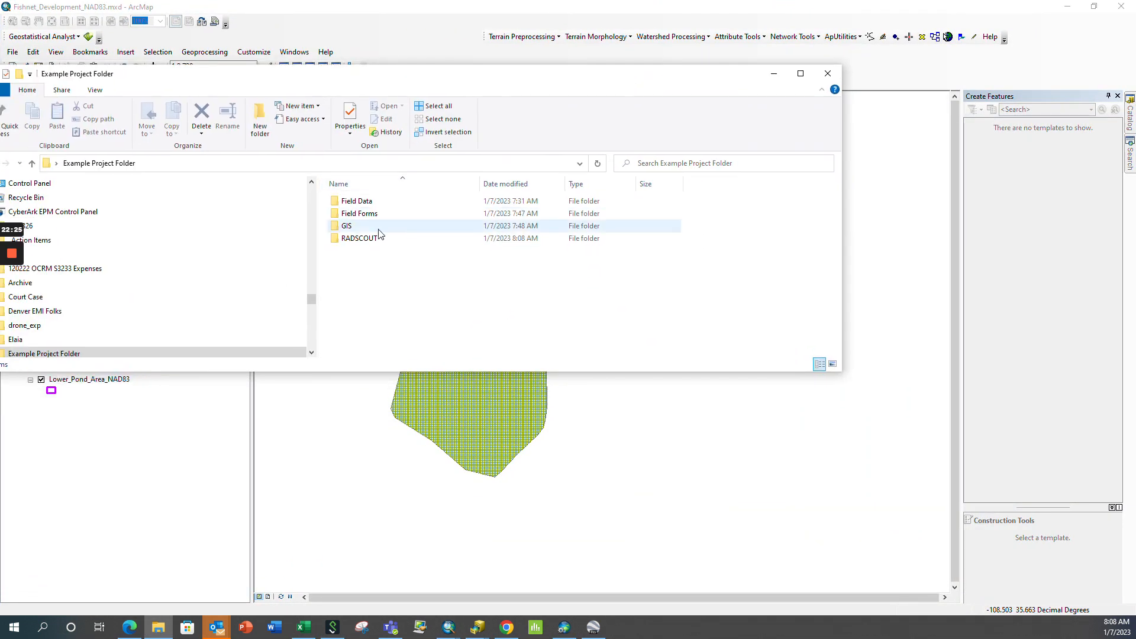
mouse_move(371, 245)
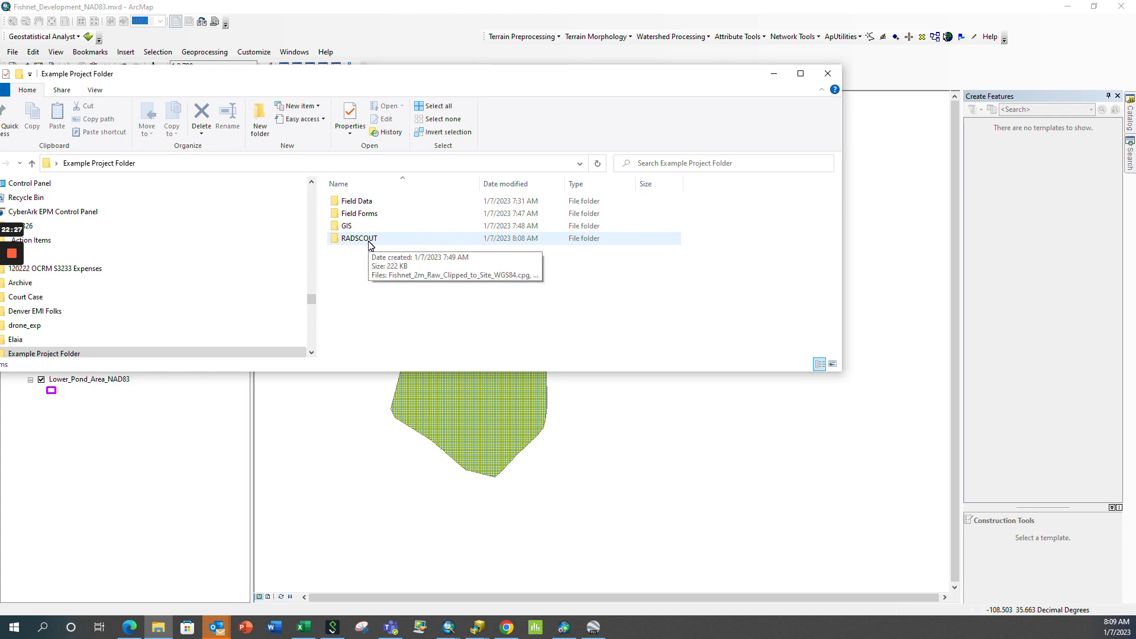